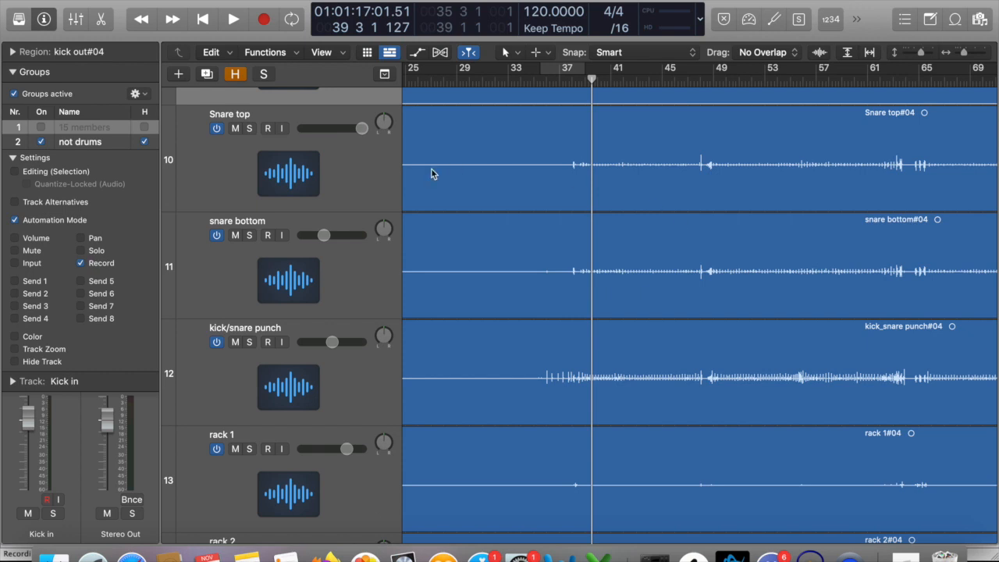
Show the mixer without the inspector and route the outputs of all drum channels from Kick in to floor bug to Bus 1.
key("x")
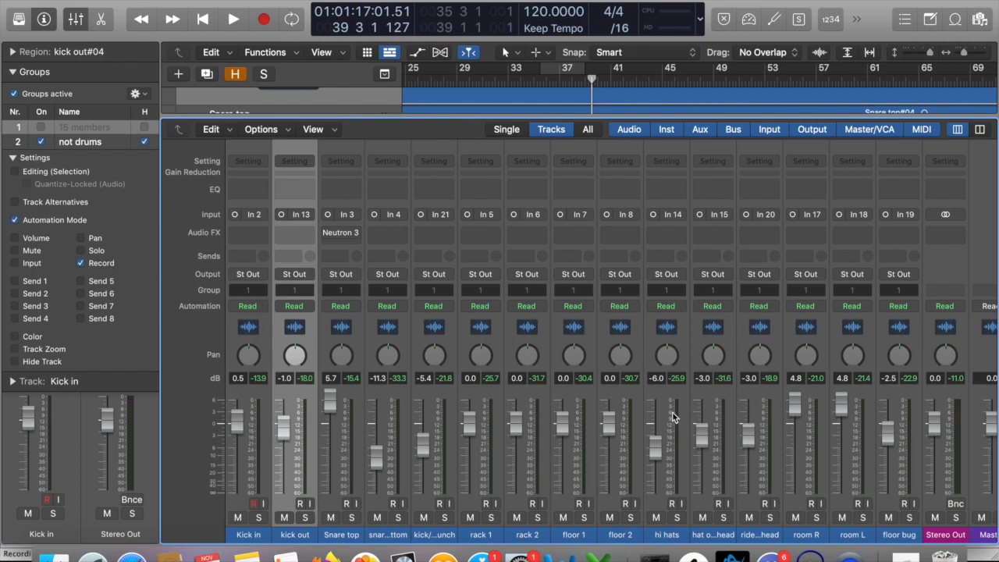
key("i")
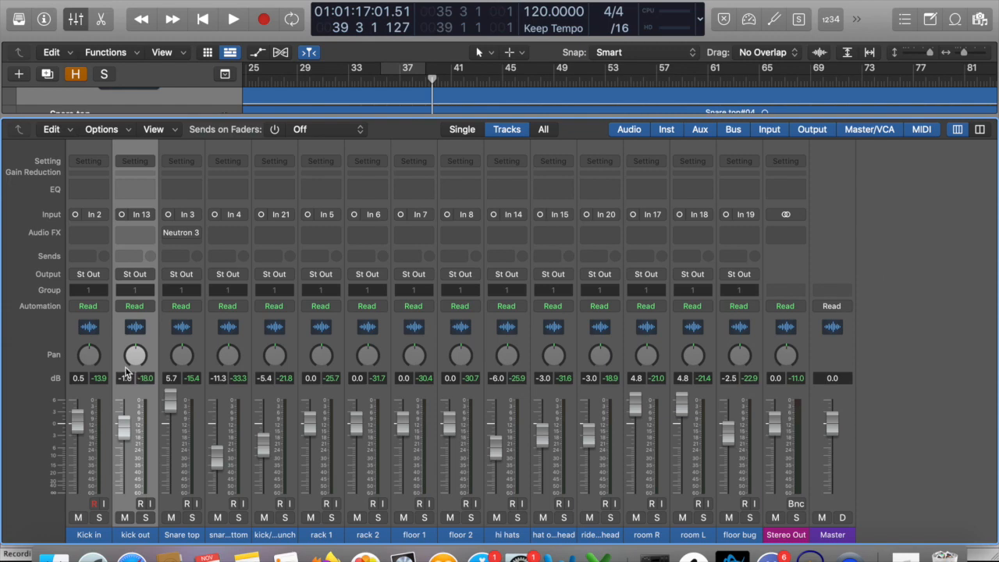
left_click(106, 388)
left_click_drag(106, 389, 735, 391)
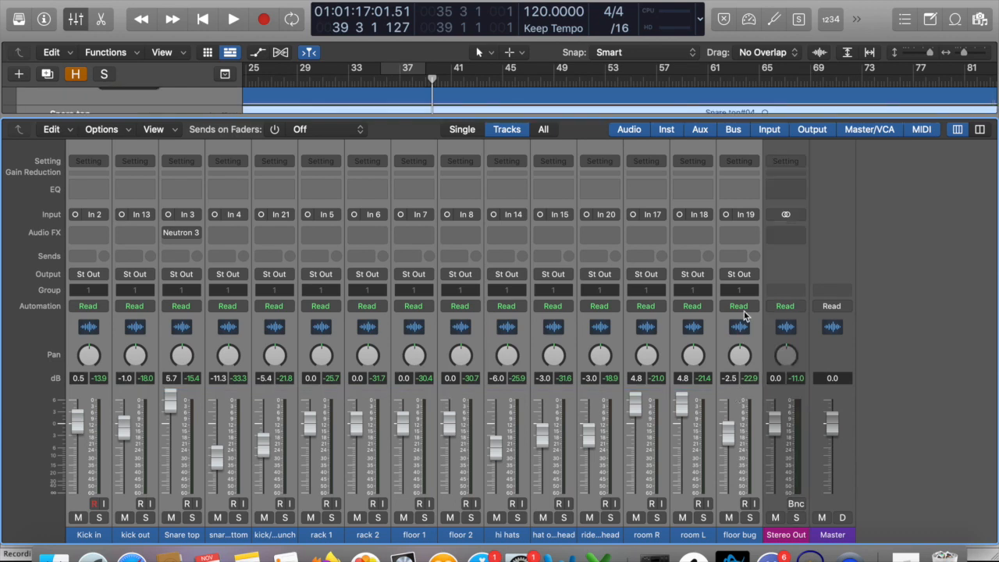
left_click(743, 273)
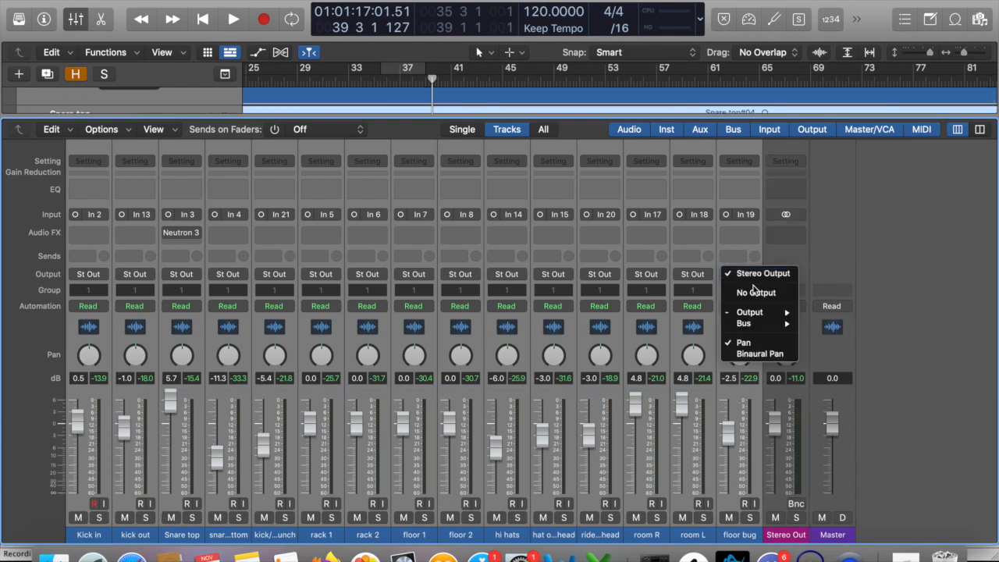
mouse_move(758, 324)
left_click(857, 103)
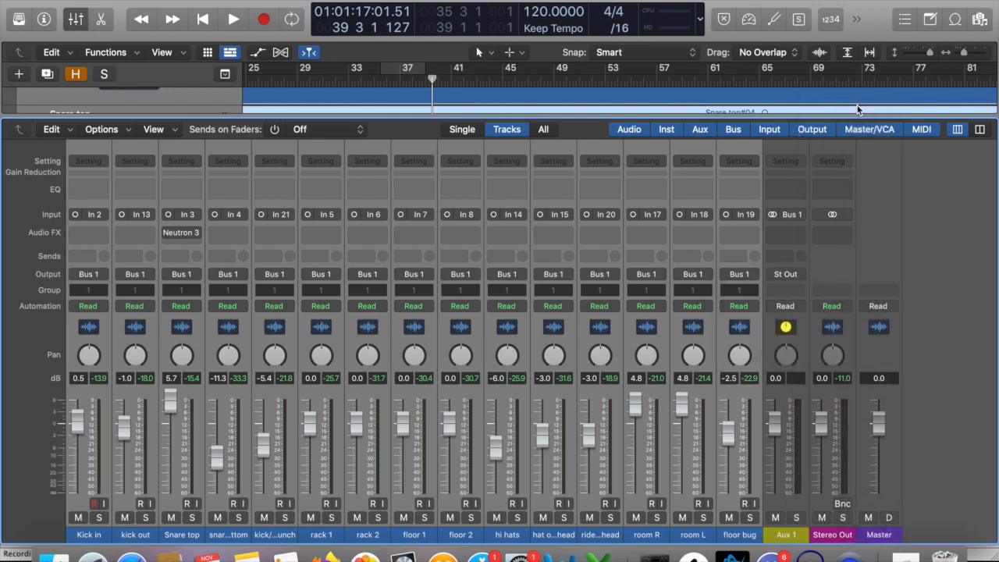
Rename the new aux channel fed by Bus 1 as drums.
double_click(794, 537)
type("drums")
key("Return")
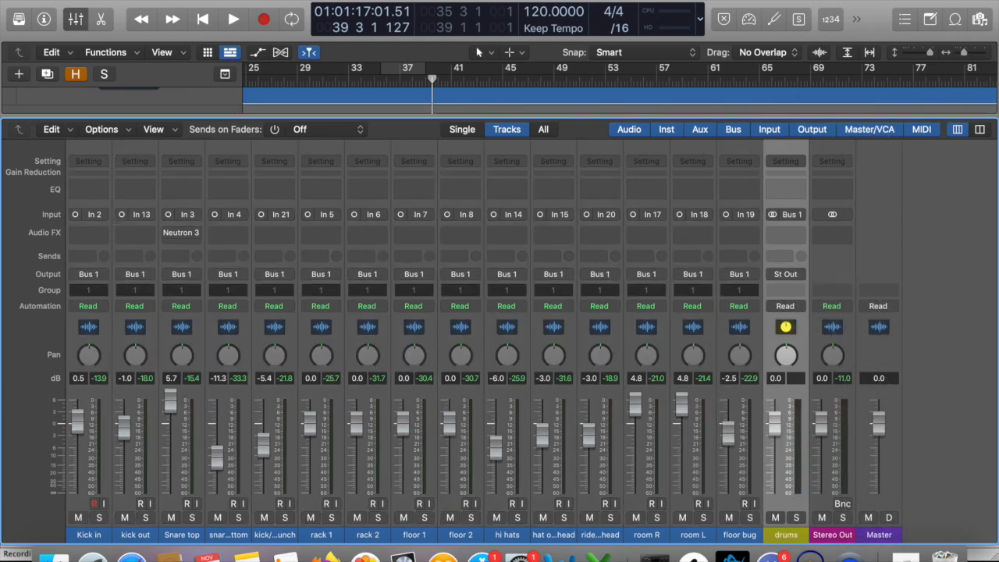
Play the session from bar 42 while toggling solo on the drums aux, leaving it unsoloed and playback stopped.
left_click(463, 81)
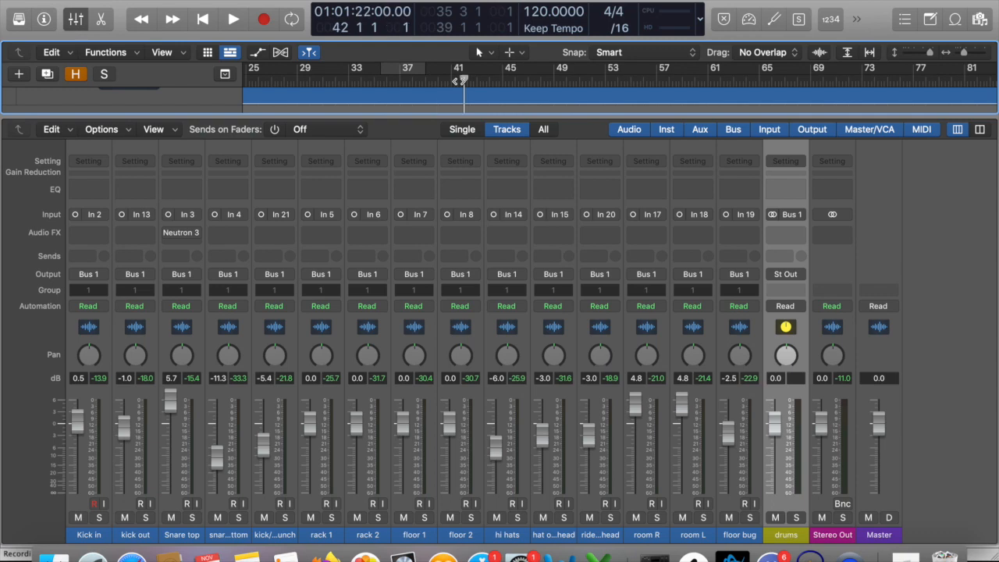
left_click(795, 518)
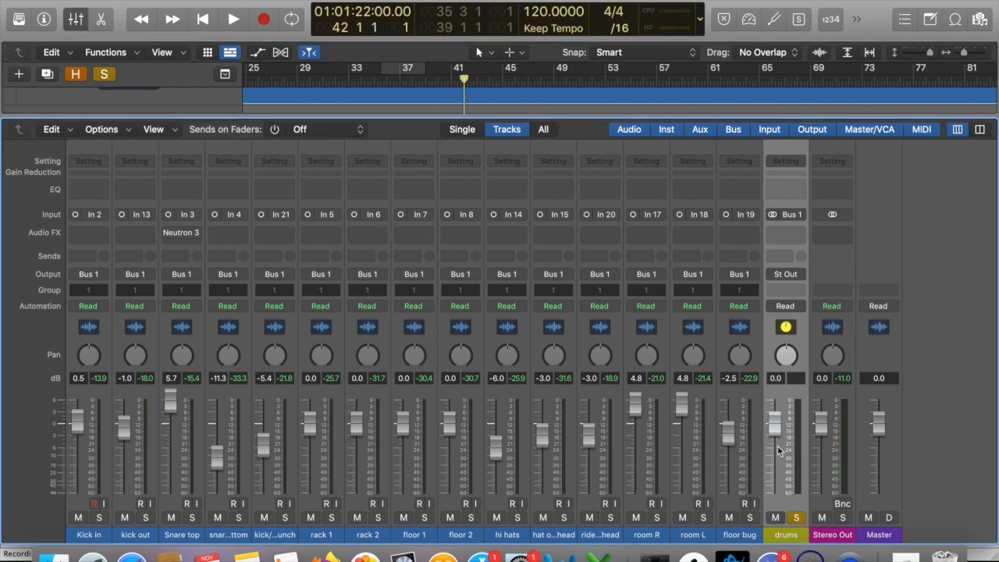
key("space")
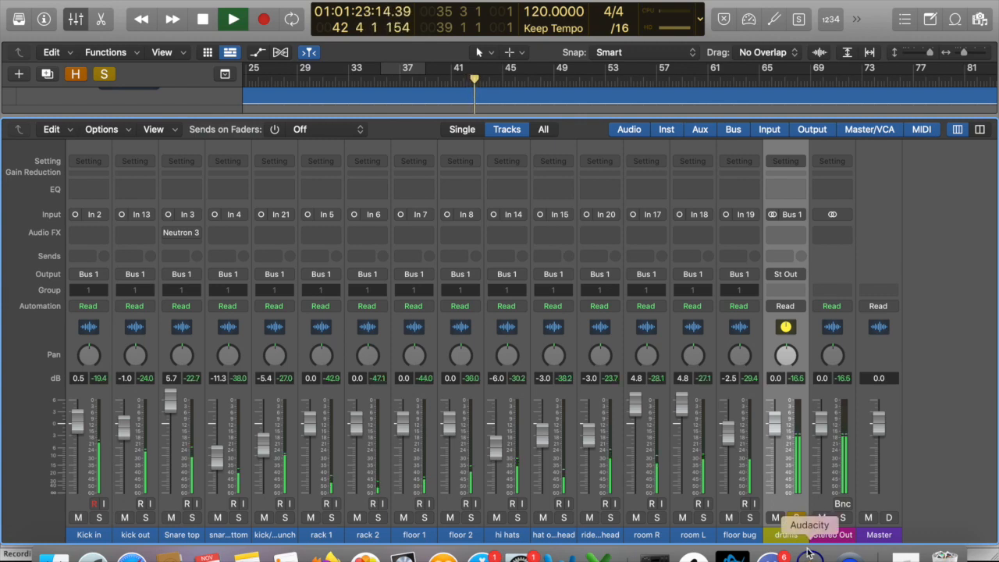
left_click(796, 518)
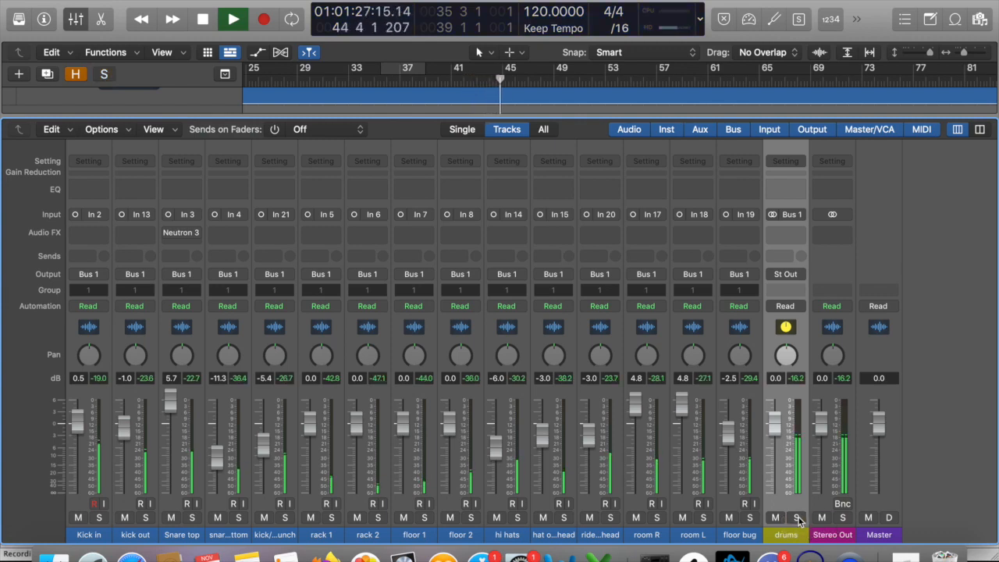
key("x")
key("x")
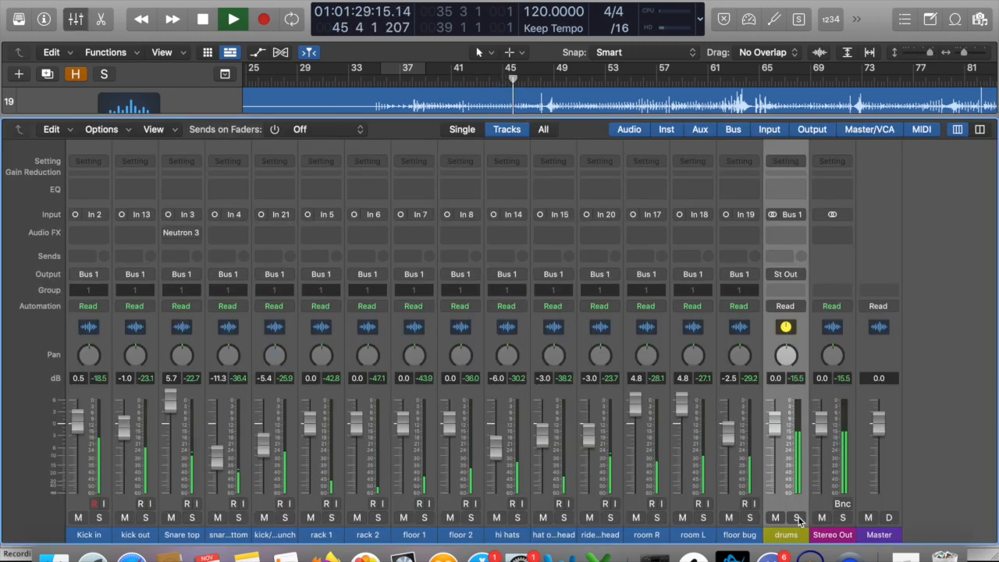
left_click(796, 518)
left_click(796, 518)
left_click(796, 519)
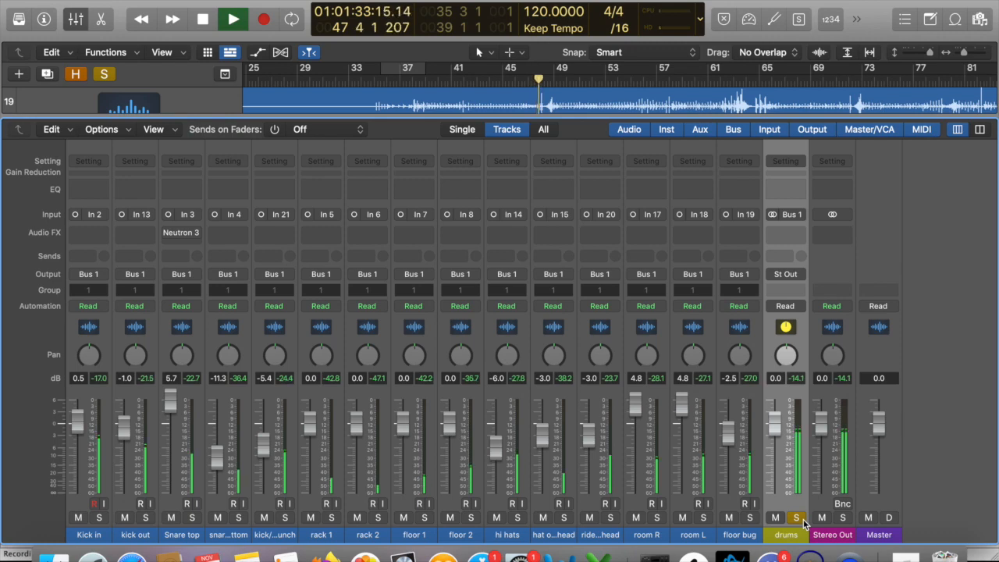
left_click(795, 518)
key("space")
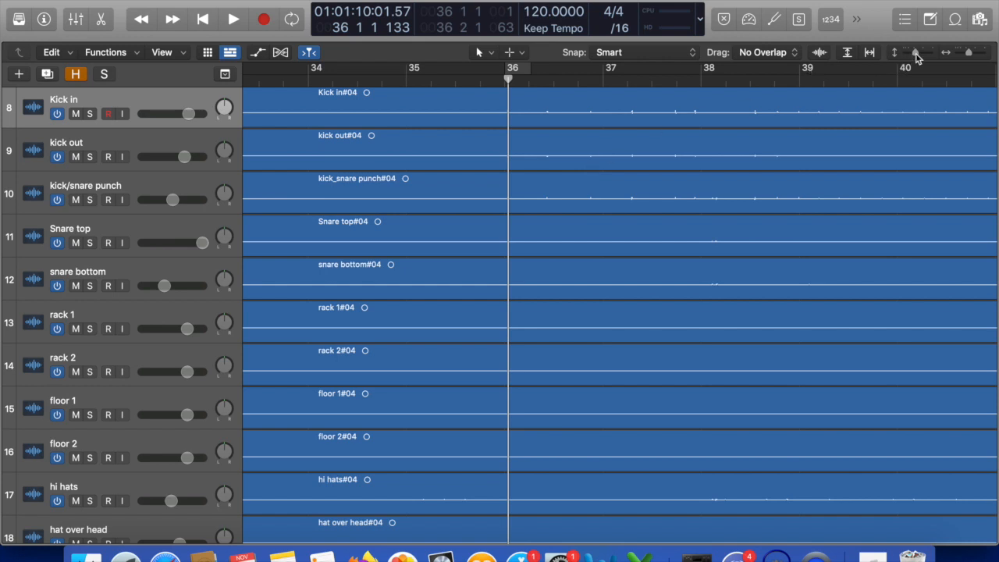
Enlarge the drum tracks slightly and place the playhead at bar 36, just before the first kick hit.
left_click_drag(916, 54, 918, 55)
scroll(553, 286, "up", 5)
scroll(553, 291, "down", 1)
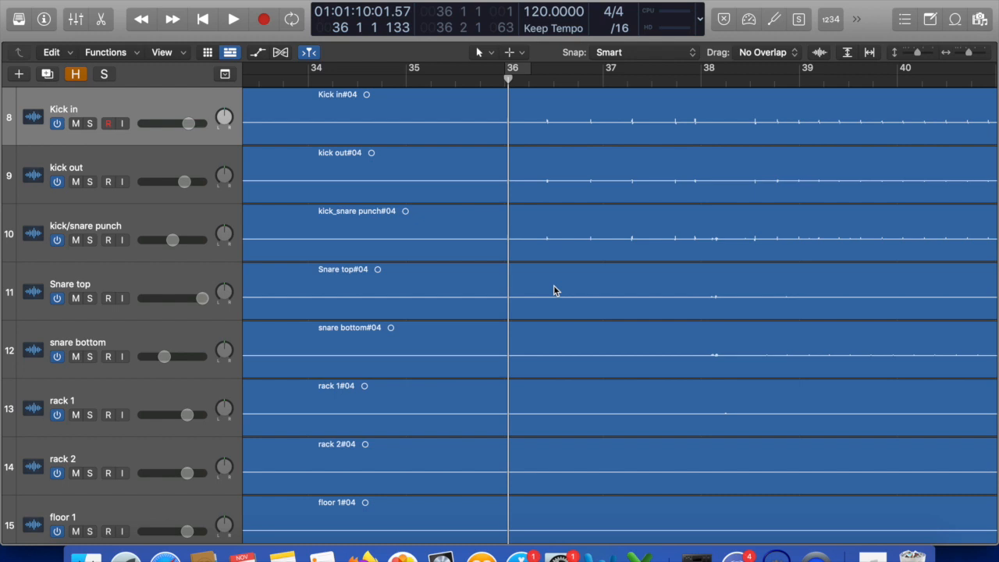
left_click(540, 81)
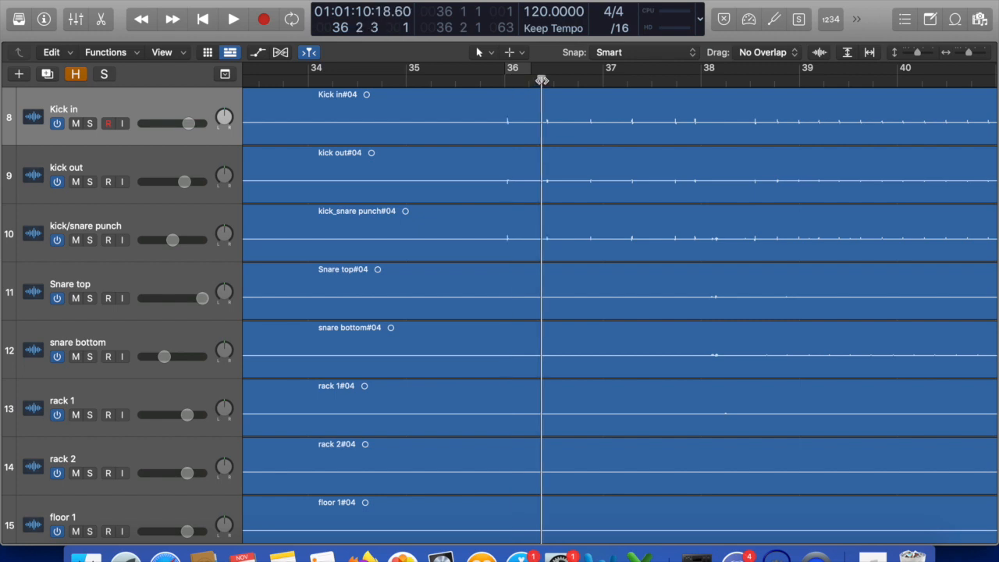
left_click(490, 78)
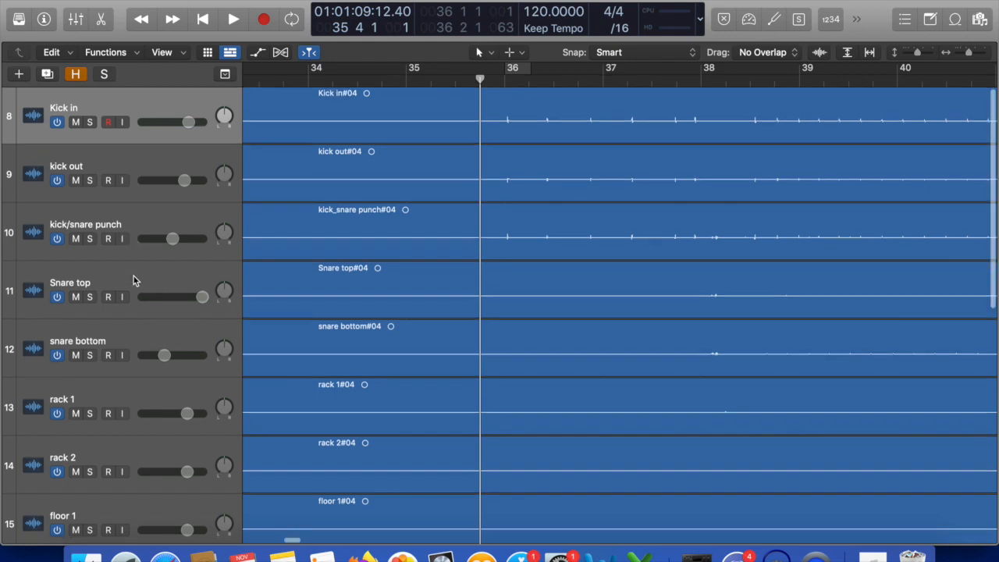
scroll(134, 276, "down", 1)
scroll(133, 276, "down", 5)
scroll(275, 193, "up", 7)
left_click(506, 78)
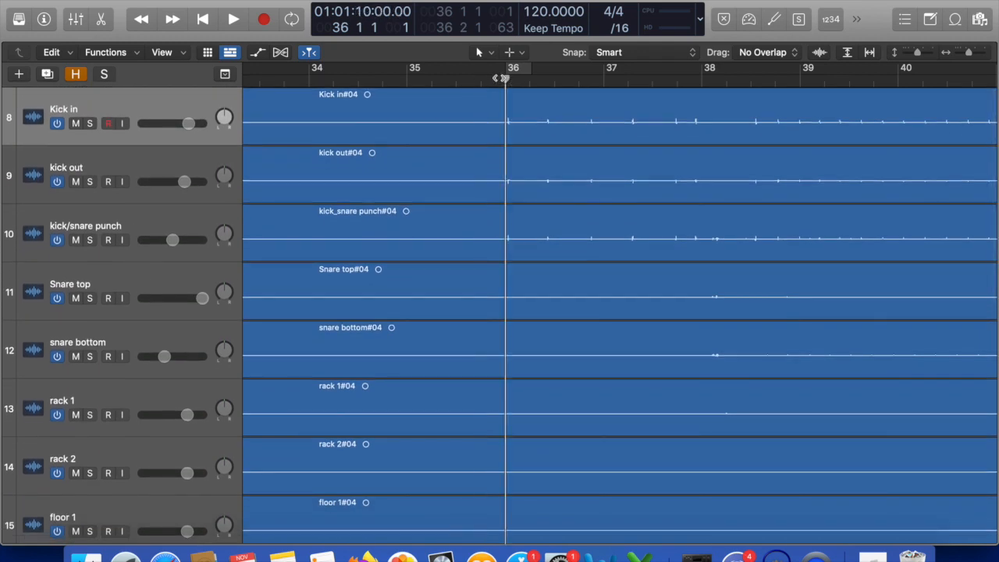
Magnify the Kick in and kick out tracks around bar 36 and turn on waveform zoom.
key("super+Right")
key("super+Right")
key("super+Right")
key("super+Right")
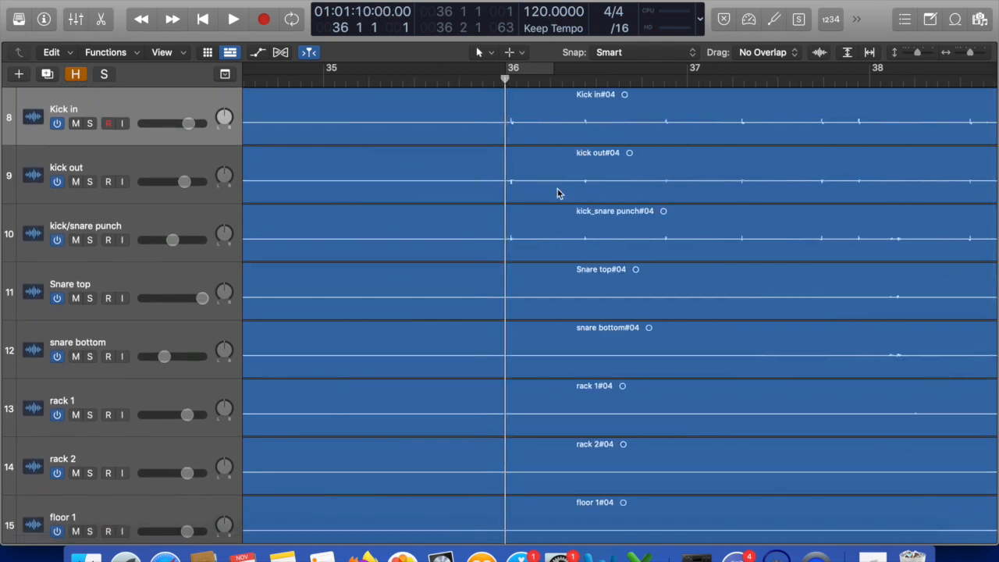
left_click_drag(917, 52, 926, 51)
scroll(614, 207, "up", 5)
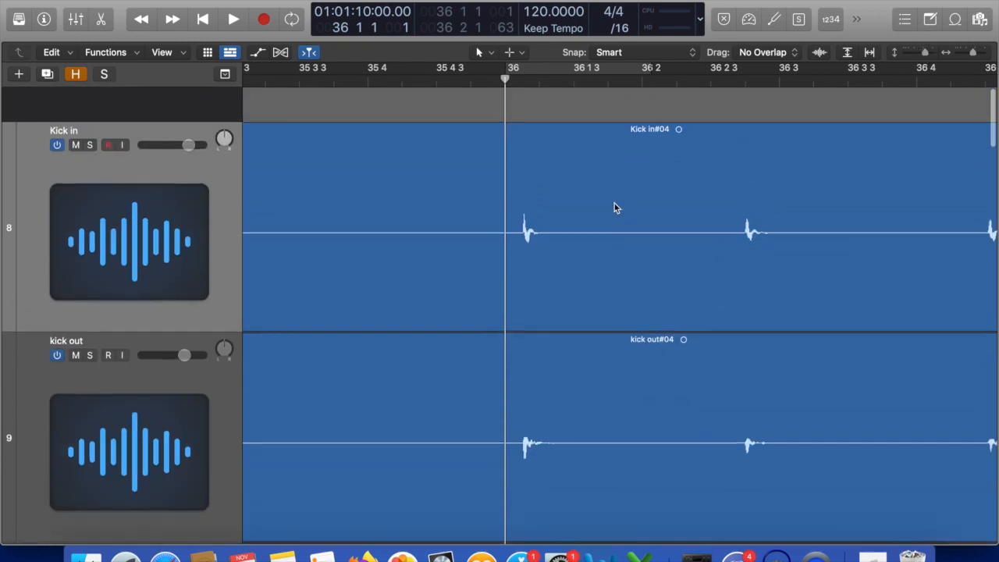
left_click_drag(928, 52, 945, 57)
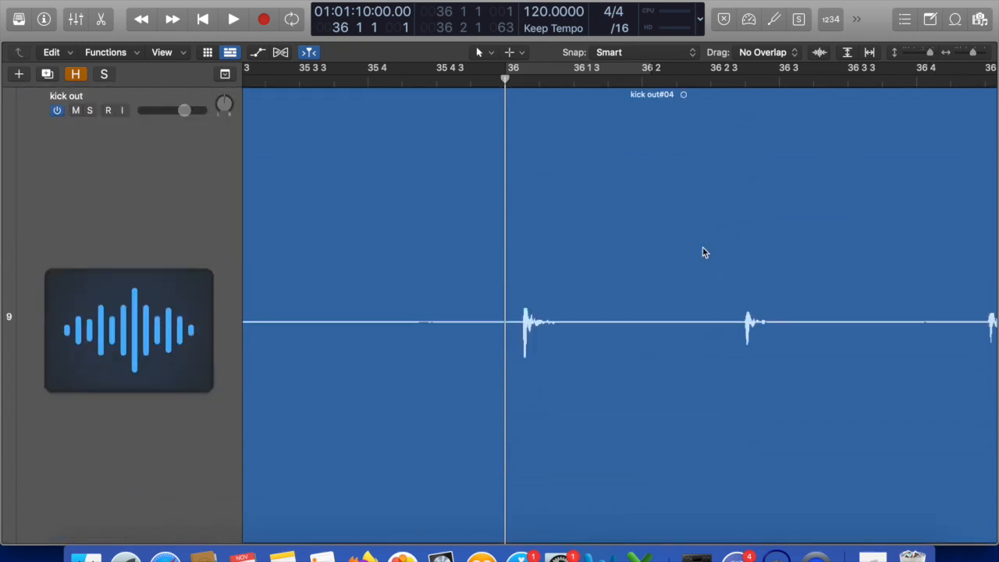
scroll(702, 250, "up", 5)
left_click_drag(929, 52, 926, 52)
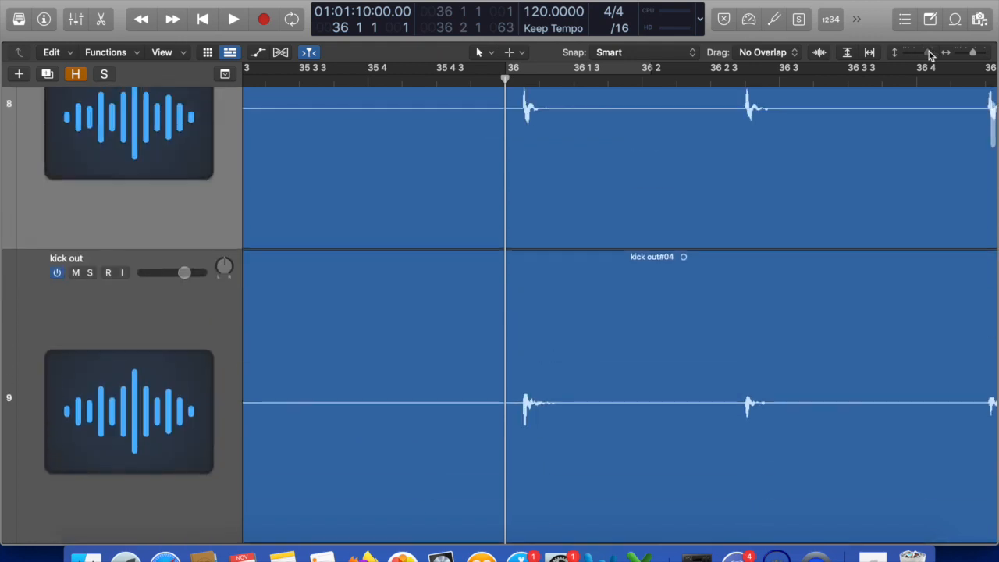
scroll(741, 206, "up", 4)
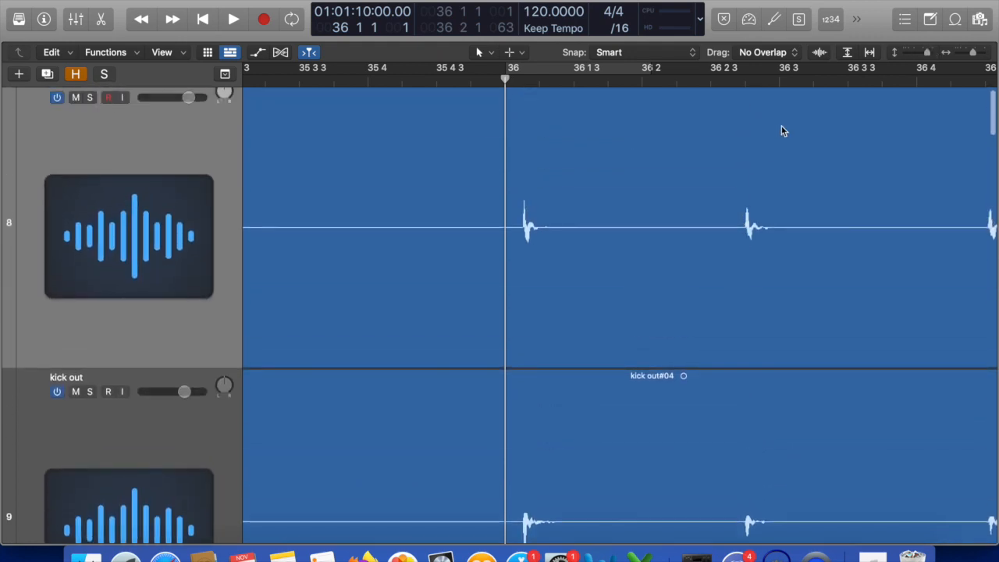
left_click(819, 52)
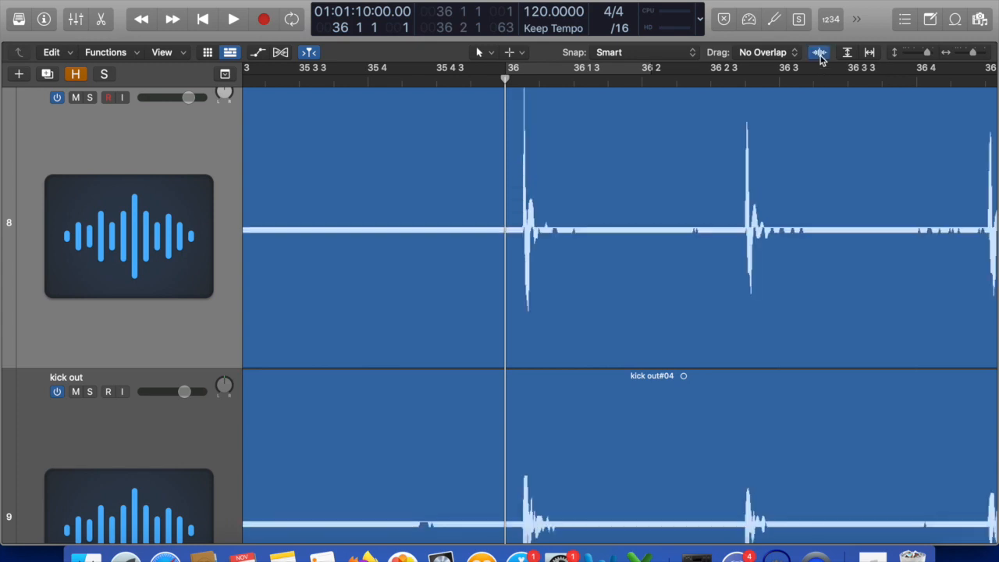
Examine the start of the first kick hit after bar 36 on the Kick in and kick out tracks.
scroll(652, 214, "up", 1)
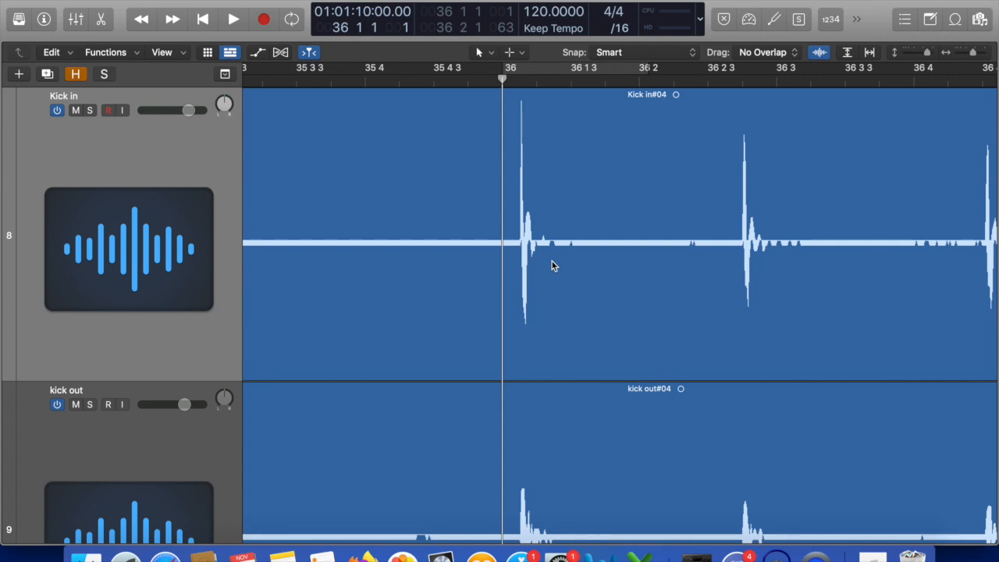
scroll(552, 261, "up", 10)
scroll(551, 261, "right", 5)
scroll(552, 264, "right", 4)
scroll(479, 184, "up", 5)
key("super+Left")
scroll(479, 190, "down", 3)
scroll(479, 190, "up", 2)
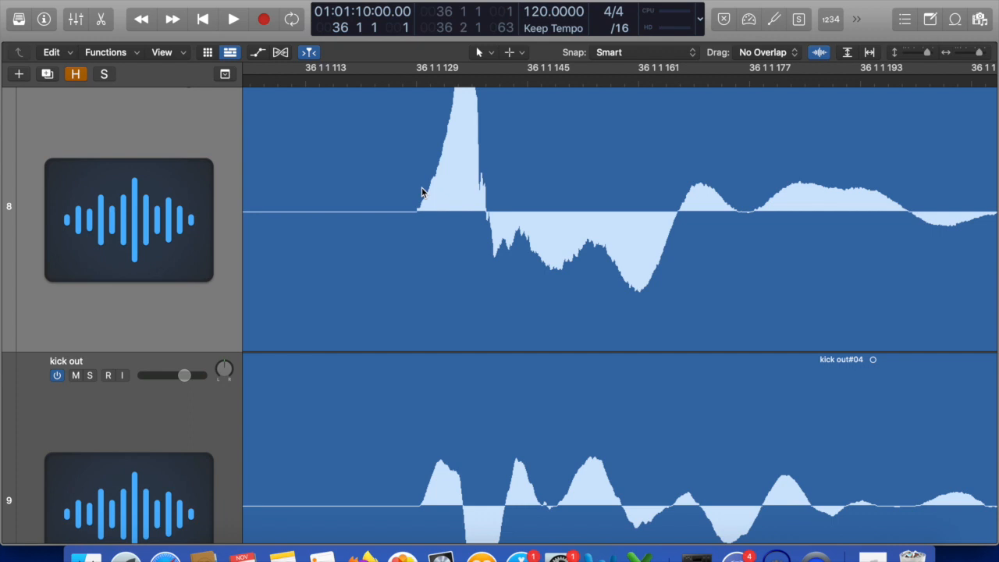
scroll(421, 193, "up", 2)
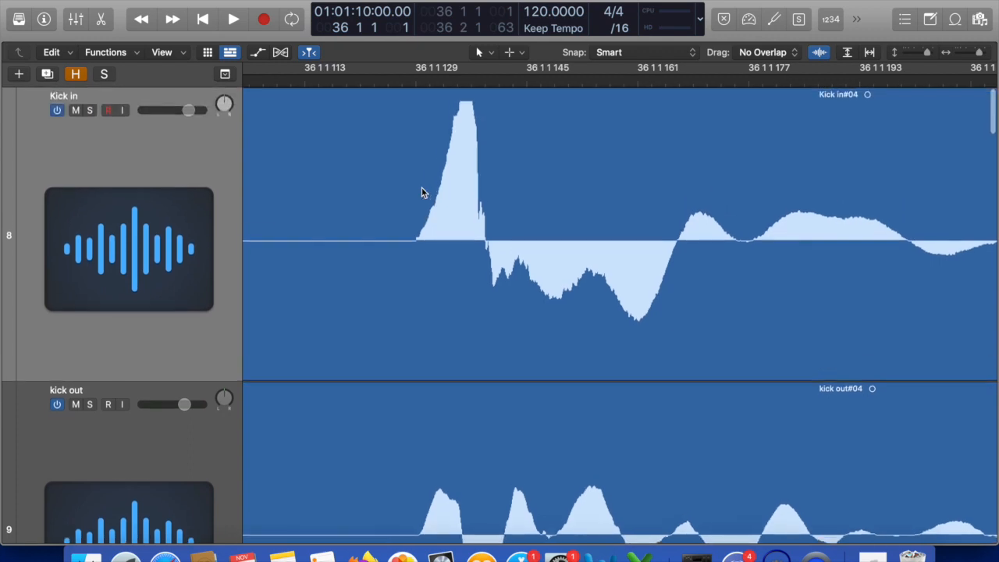
Play the opening kick hits from just after 35 4, stopping before the third hit.
key("super+Left")
key("super+Left")
key("super+Left")
key("super+Left")
key("super+Left")
key("super+Left")
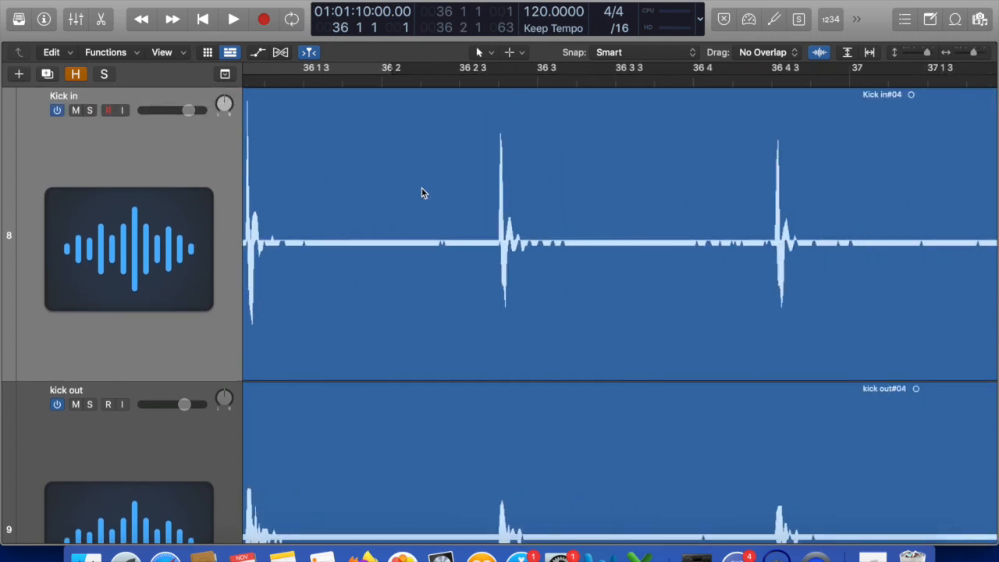
scroll(422, 193, "left", 8)
left_click(357, 81)
key("space")
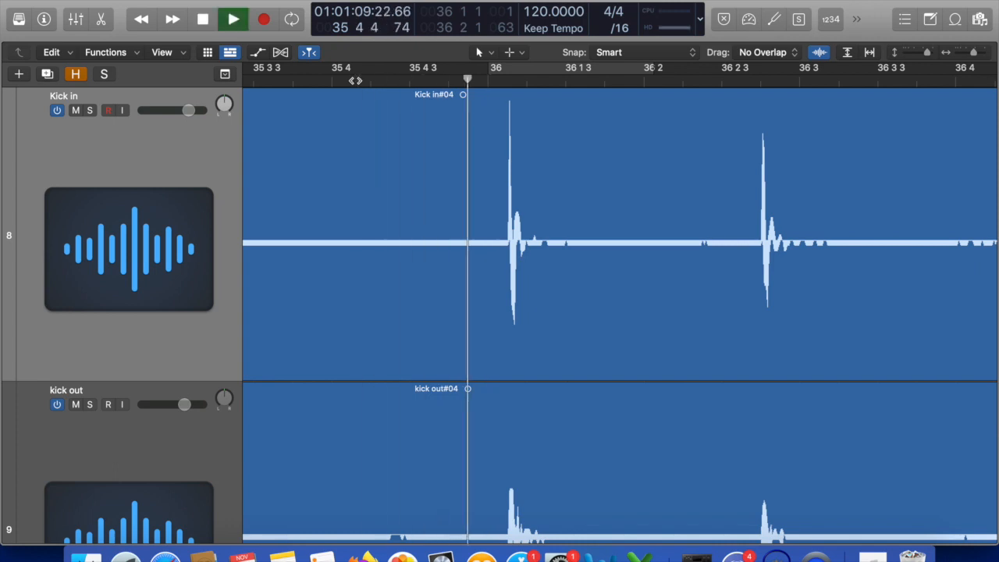
key("space")
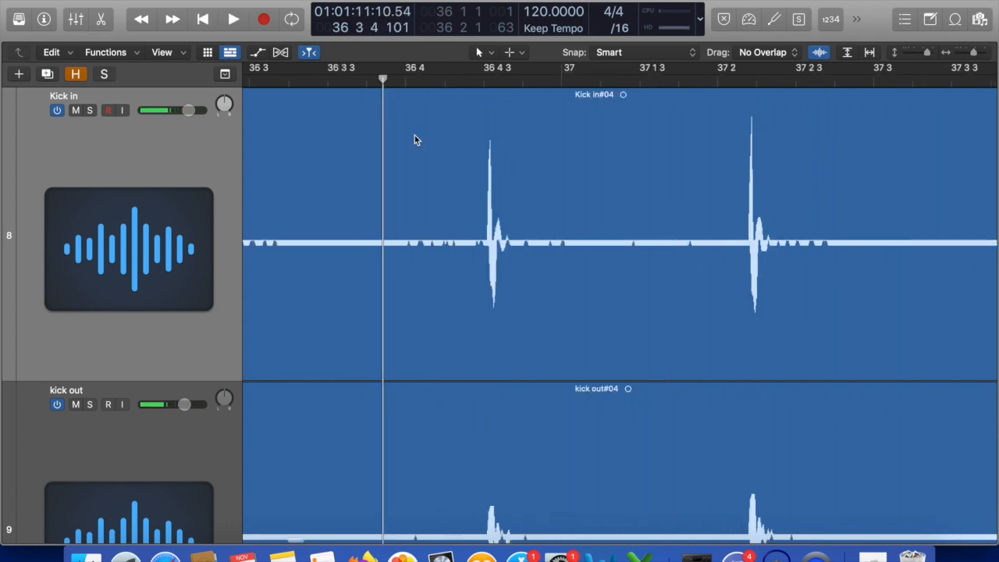
Solo the drums aux and play the opening kick hits from just before bar 36.
key("x")
left_click(796, 518)
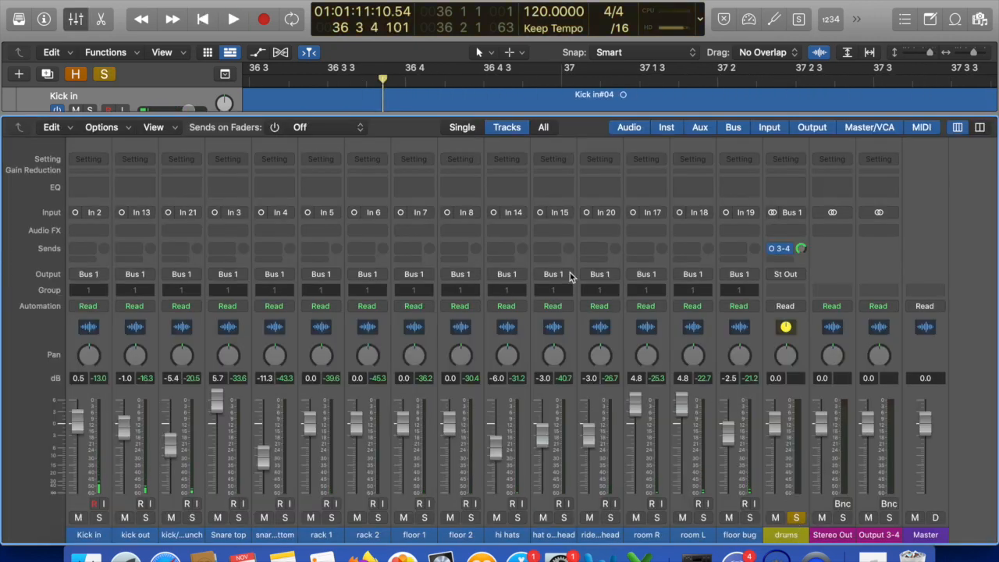
key("x")
key("super+Left")
key("super+Left")
scroll(558, 276, "left", 6)
left_click(376, 80)
key("space")
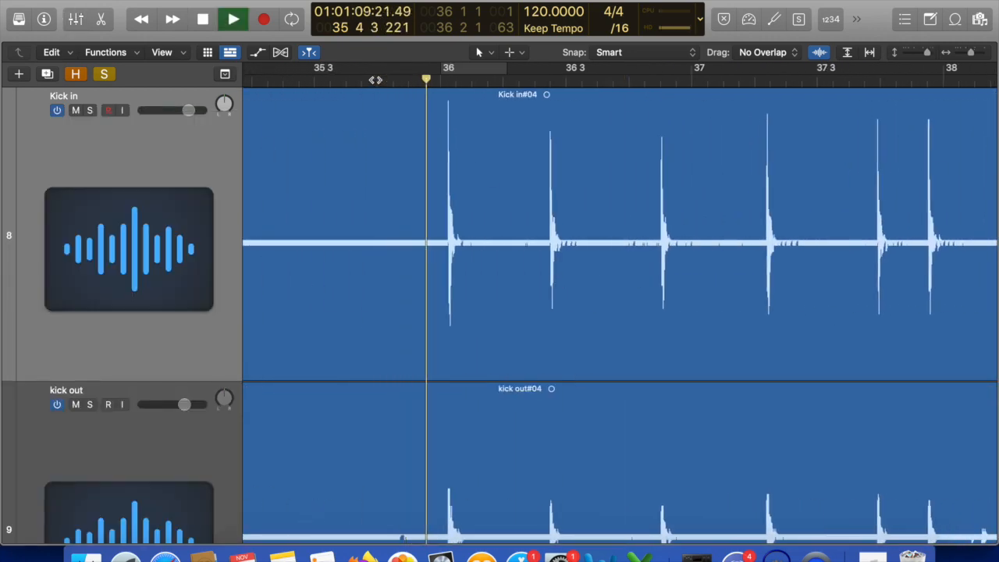
key("space")
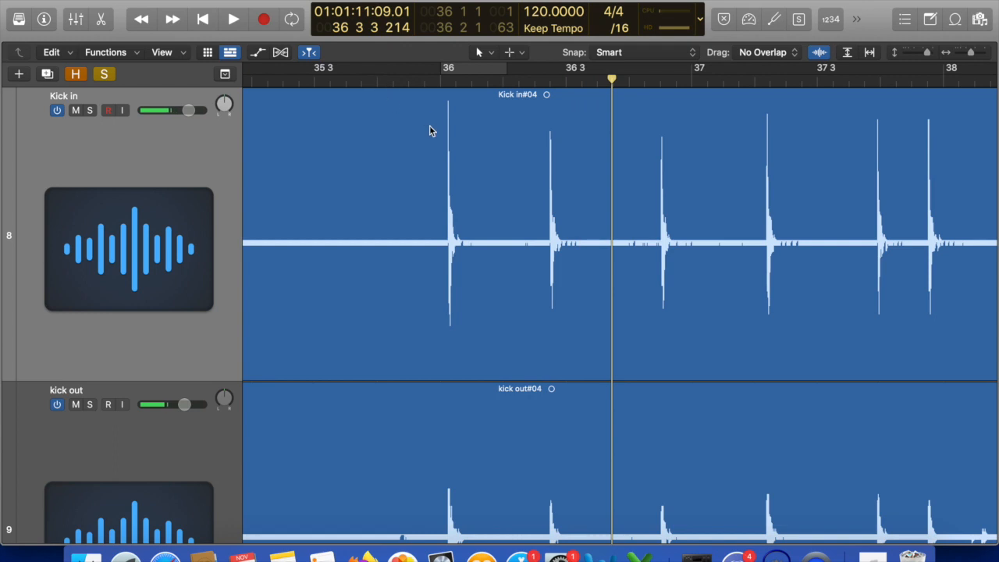
Place the playhead at 36 1 1 121 and compare the first kick transient on Kick in and kick out up close.
left_click(442, 81)
key("super+Right")
key("super+Right")
key("super+Right")
key("super+Right")
key("super+Right")
key("super+Right")
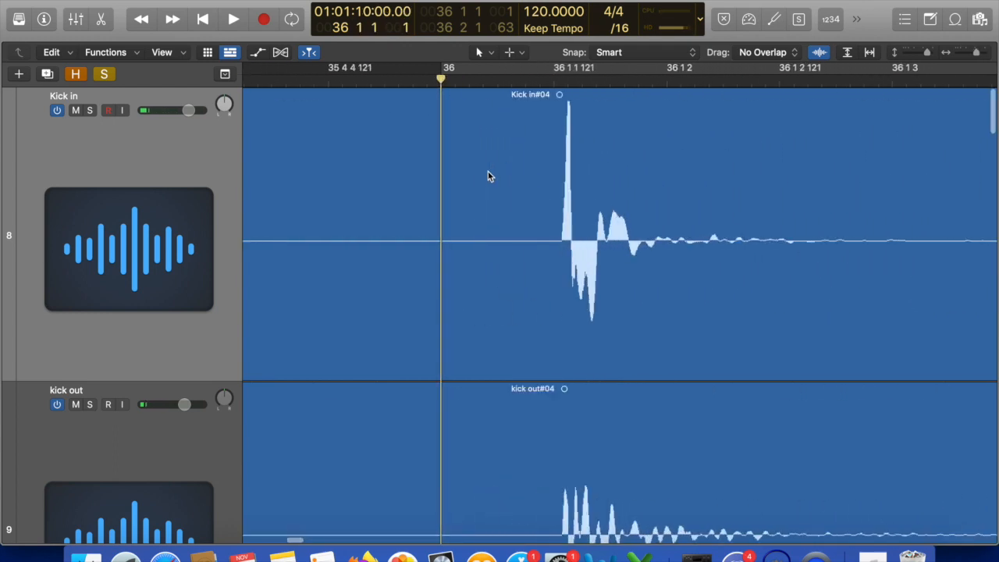
scroll(488, 172, "left", 2)
left_click(429, 81)
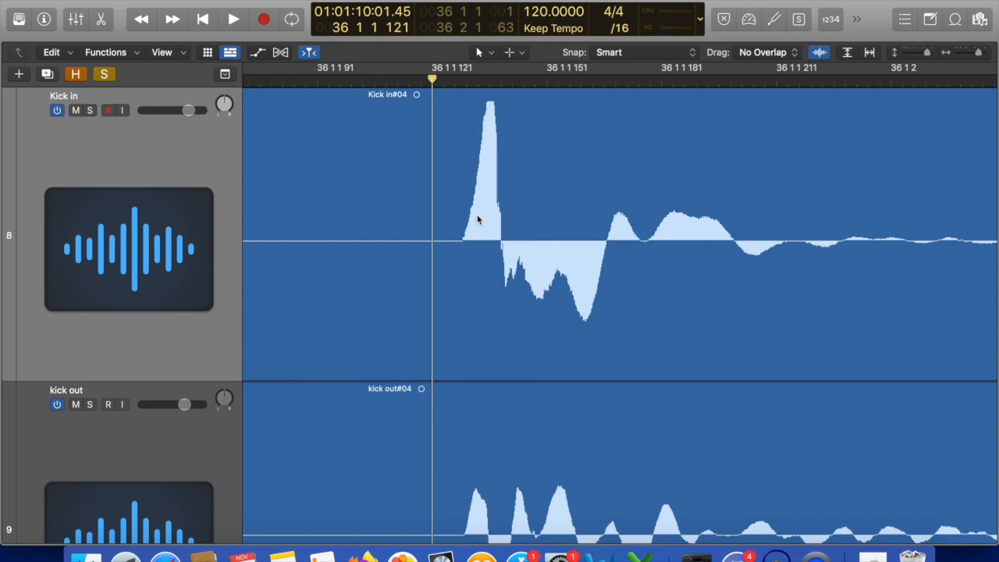
scroll(472, 279, "up", 6)
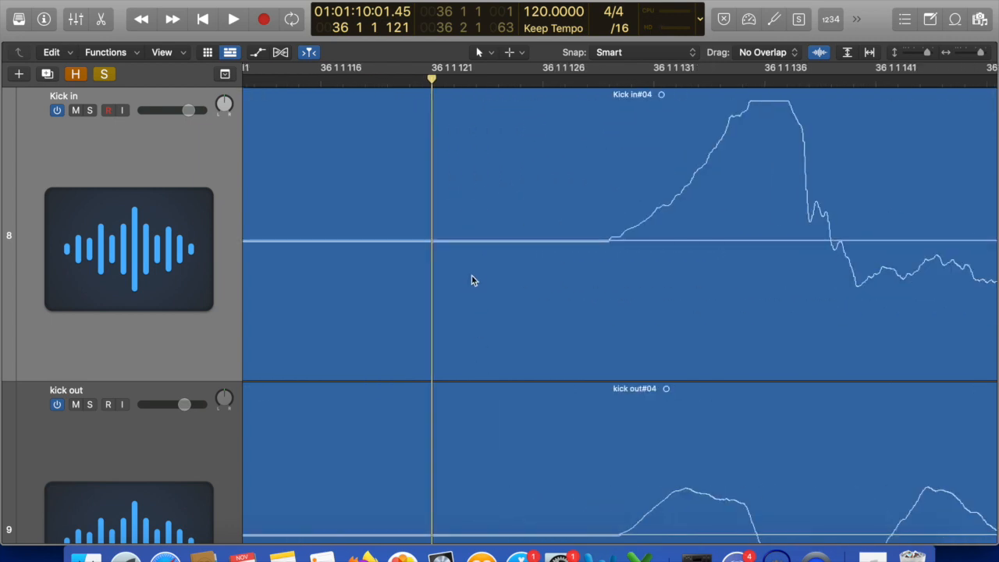
Place the playhead at 36 1 1 134 and compare the first kick transient's polarity on Kick in and kick out.
scroll(471, 281, "down", 4)
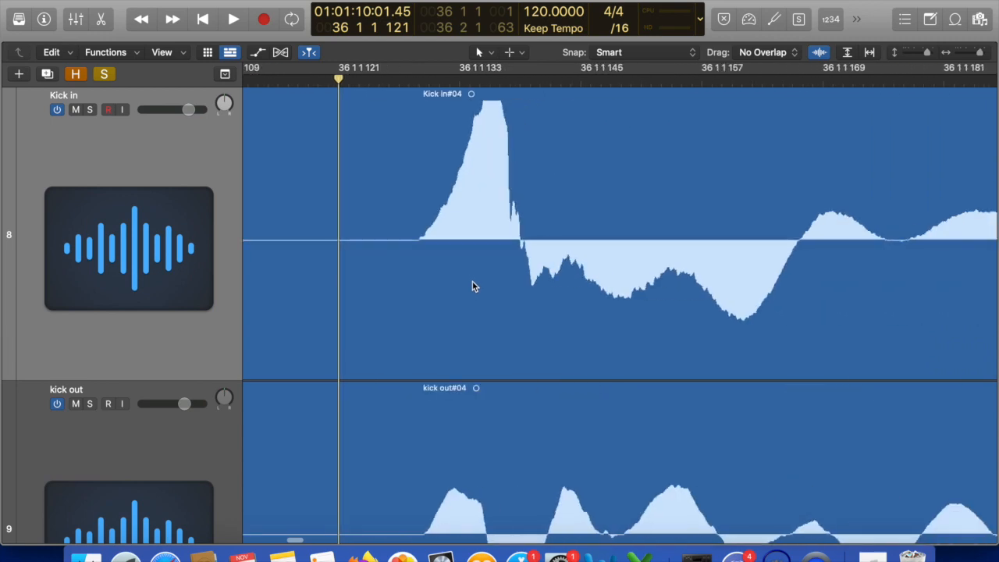
left_click(469, 82)
scroll(485, 180, "down", 4)
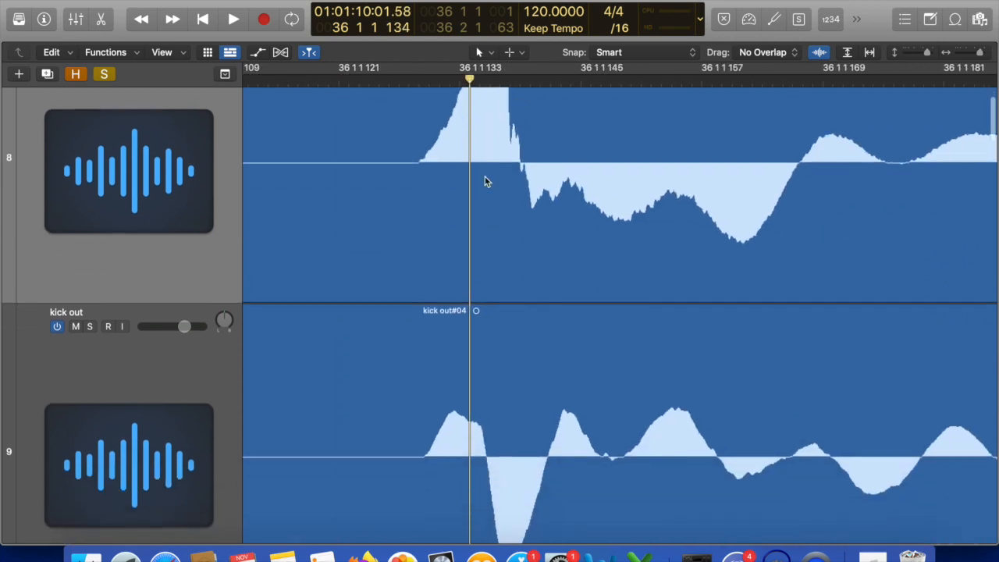
scroll(485, 281, "up", 4)
scroll(484, 281, "down", 1)
scroll(494, 269, "down", 4)
scroll(494, 269, "up", 4)
scroll(494, 269, "down", 4)
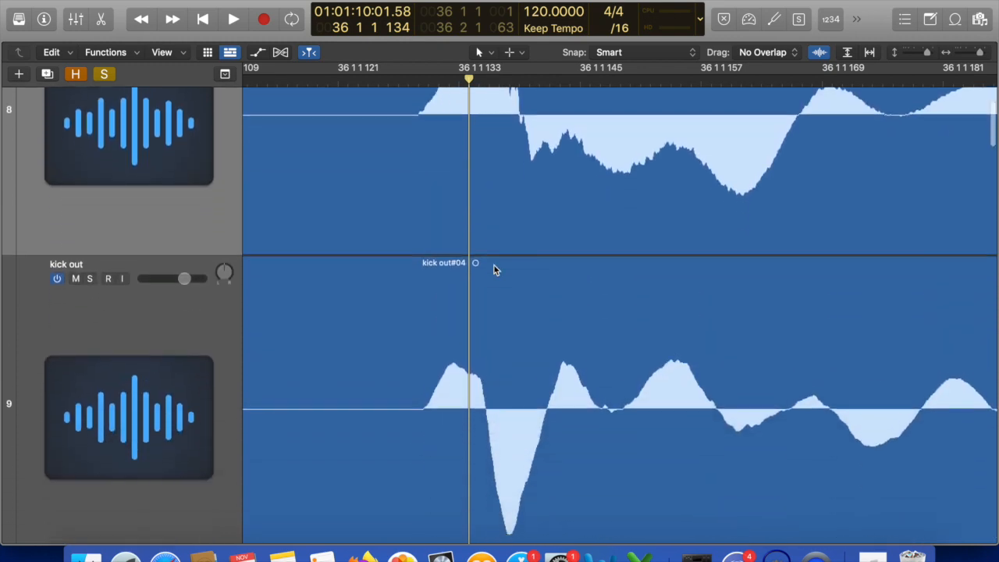
Compare the first hit's waveform on kick/snare punch with the kick out and Kick in waveforms.
scroll(494, 265, "down", 5)
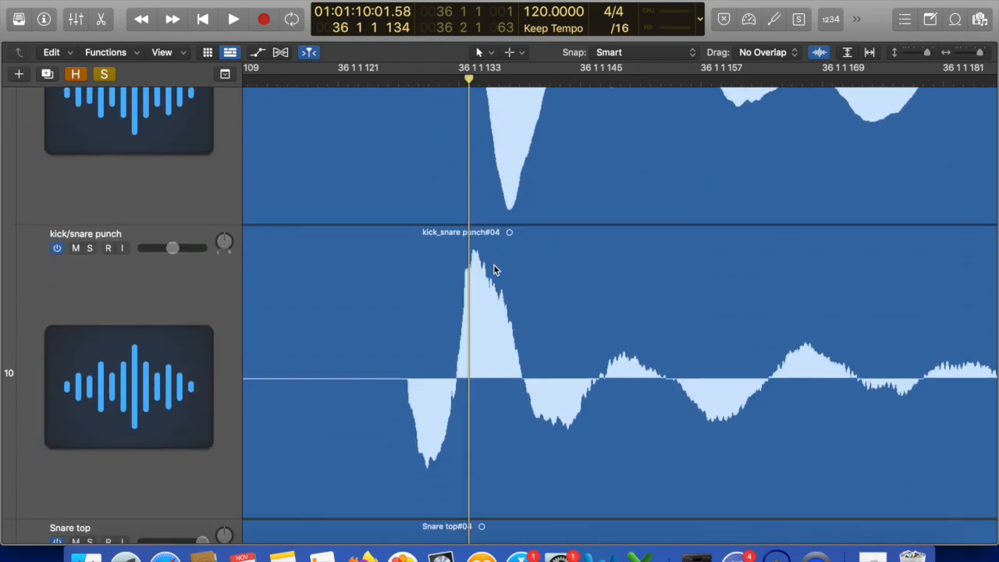
scroll(493, 264, "up", 4)
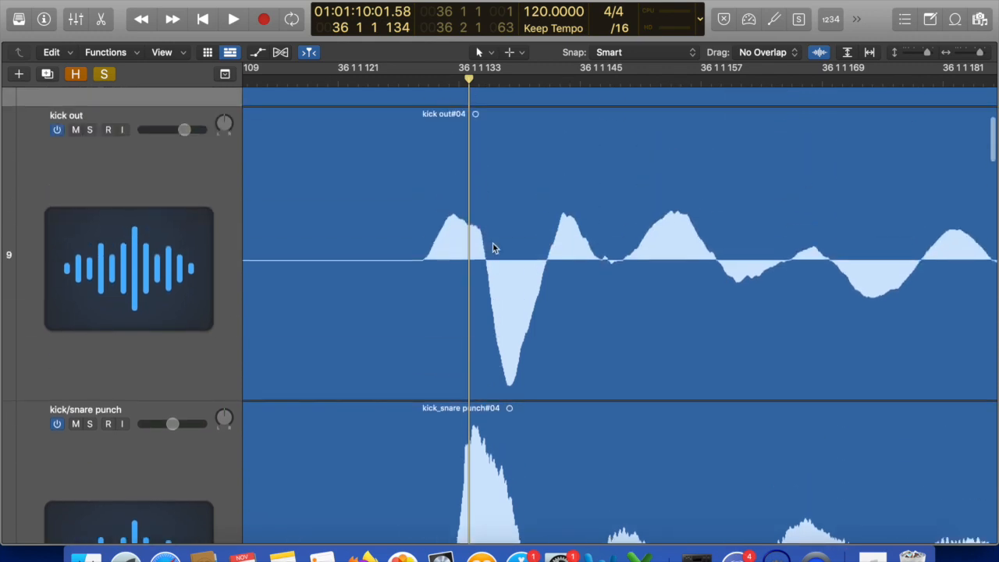
scroll(493, 250, "up", 5)
scroll(492, 248, "down", 7)
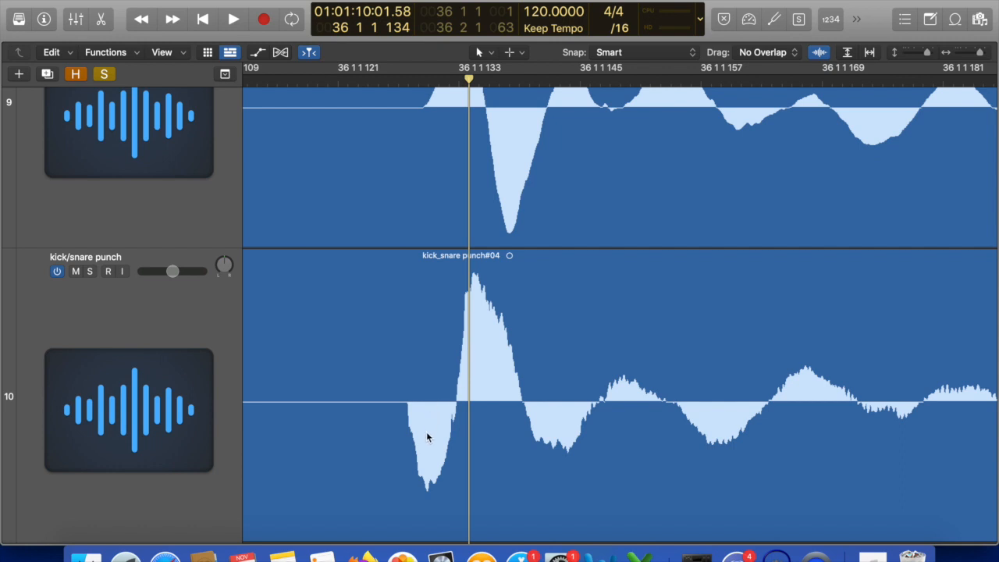
scroll(474, 392, "up", 3)
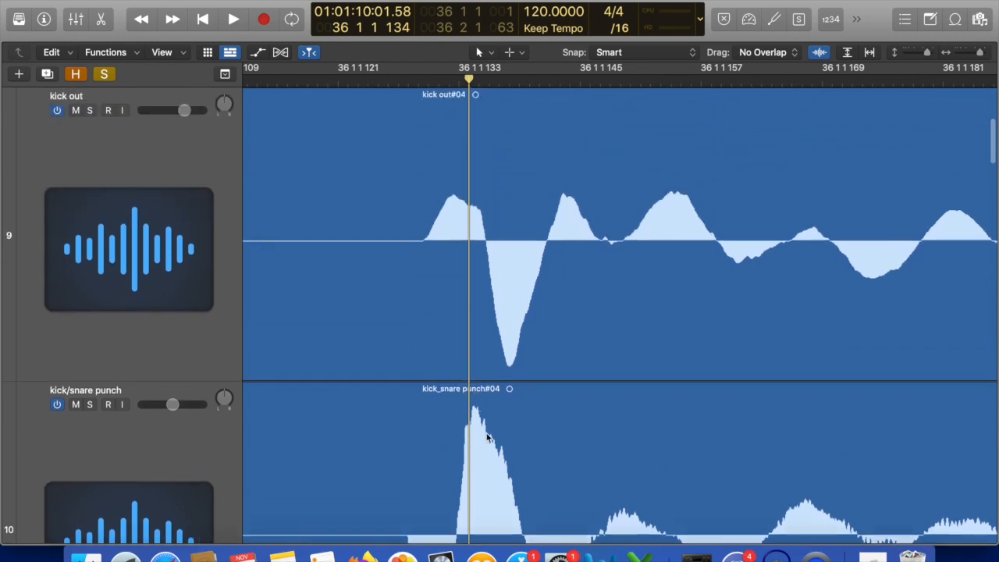
scroll(483, 445, "down", 1)
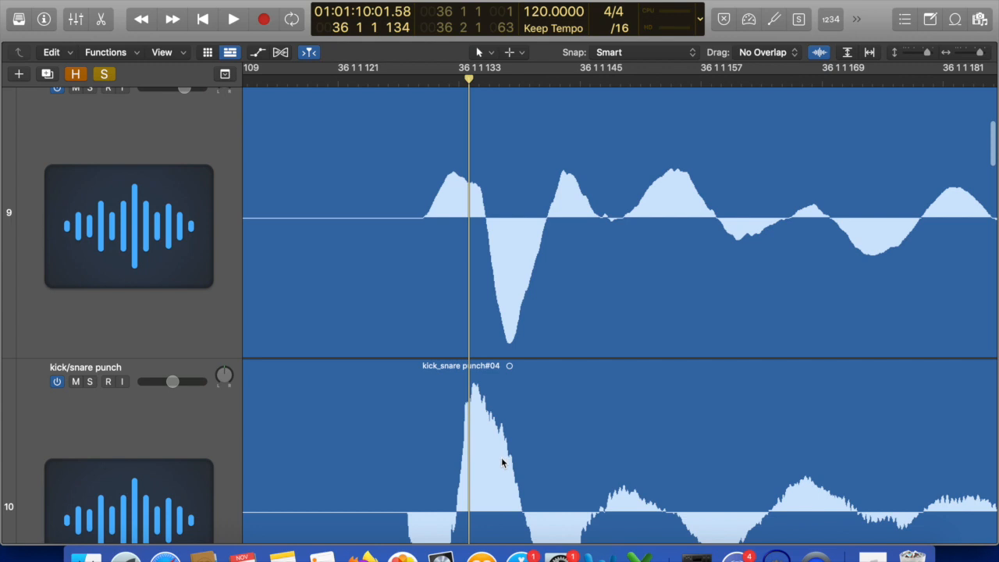
scroll(481, 437, "up", 5)
scroll(491, 195, "up", 6)
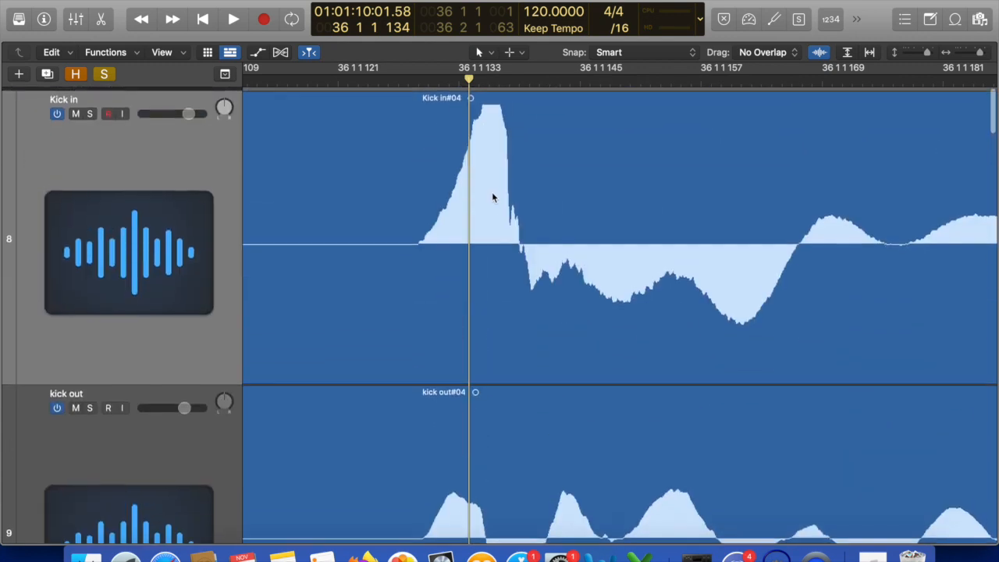
scroll(492, 195, "down", 12)
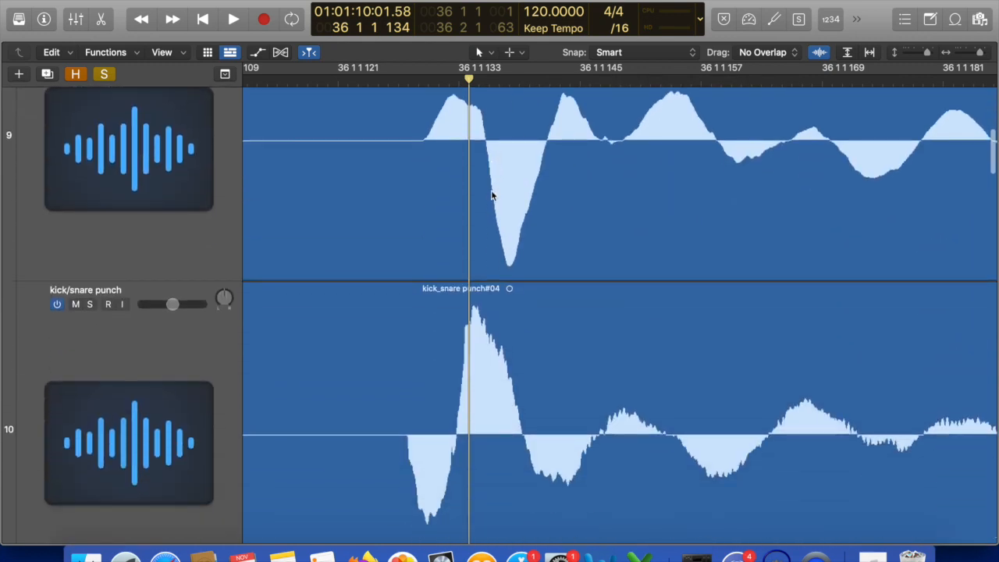
Turn on the cycle range from bar 36 to just past 36 2, around the first kick hit.
key("super+Left")
key("super+Left")
key("super+Left")
key("super+Left")
key("super+Left")
key("super+Left")
key("super+Left")
key("super+Left")
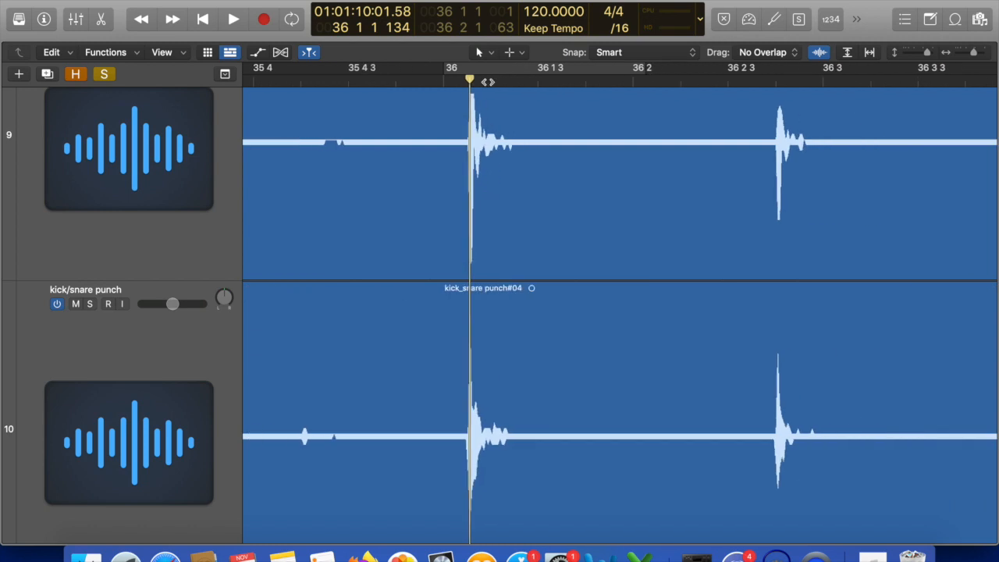
left_click(468, 74)
scroll(161, 148, "up", 6)
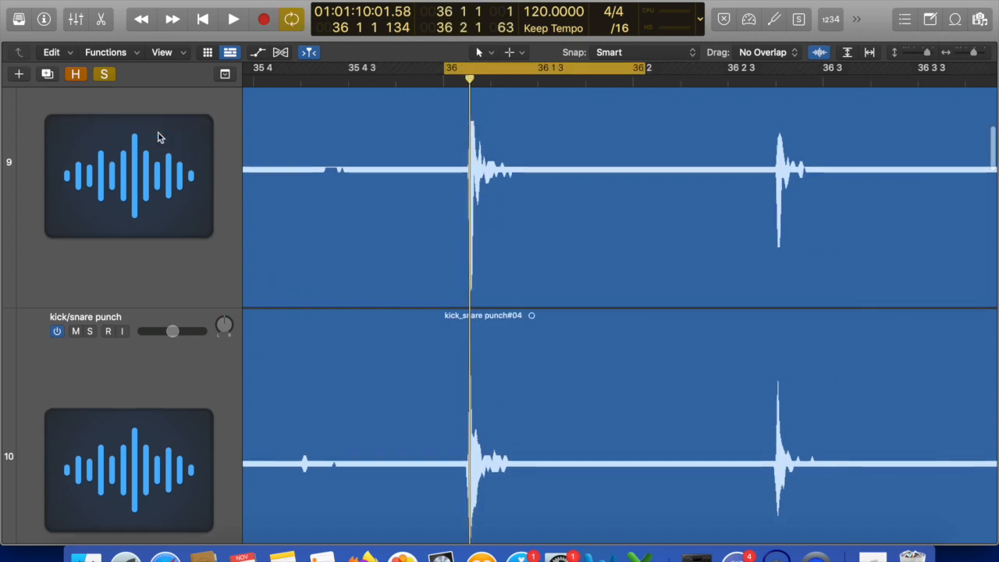
left_click(91, 111)
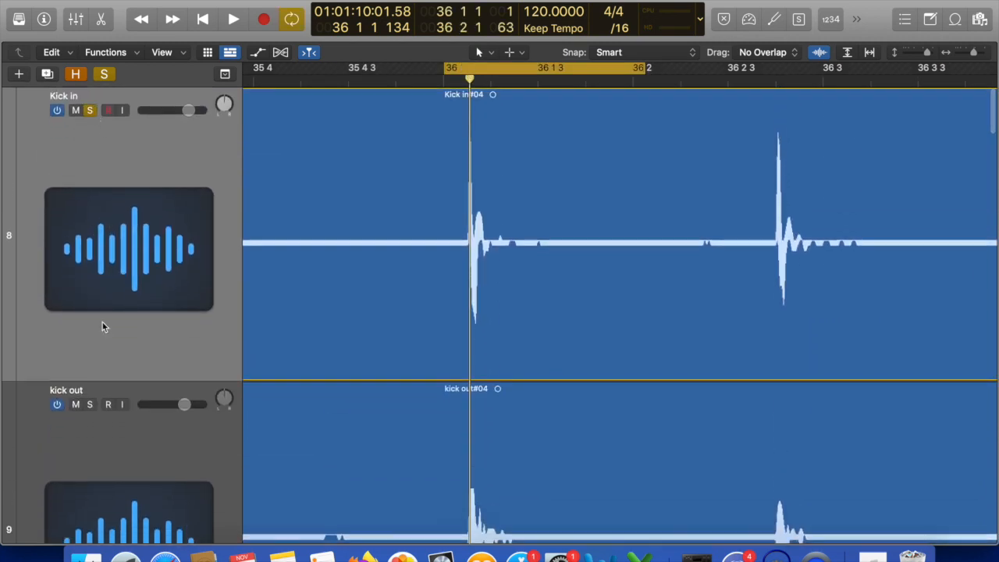
left_click(90, 405)
scroll(89, 408, "down", 5)
left_click(89, 471)
Clear all active solos and solo only the kick/snare punch, kick out and Kick in tracks.
left_click(105, 75)
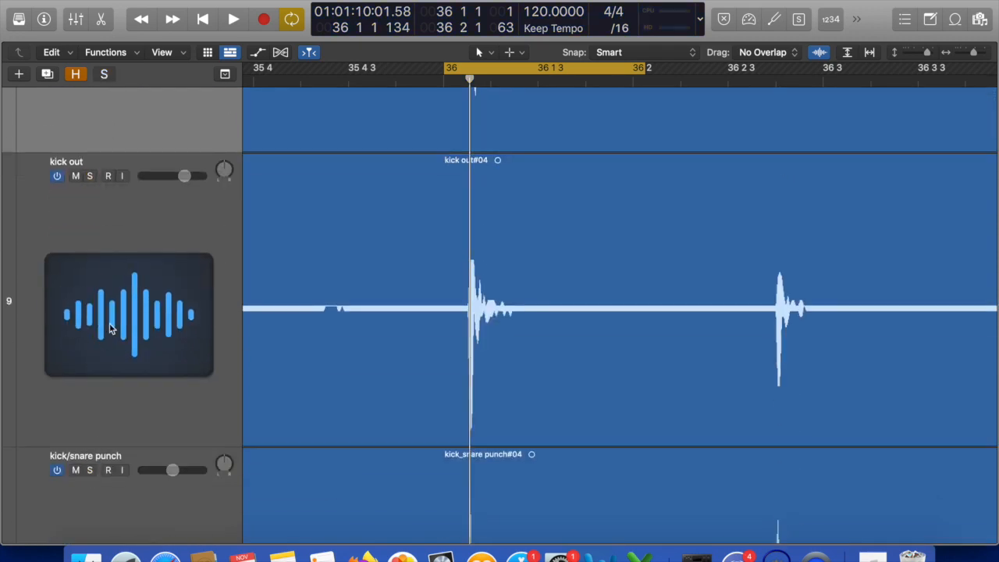
left_click(89, 470)
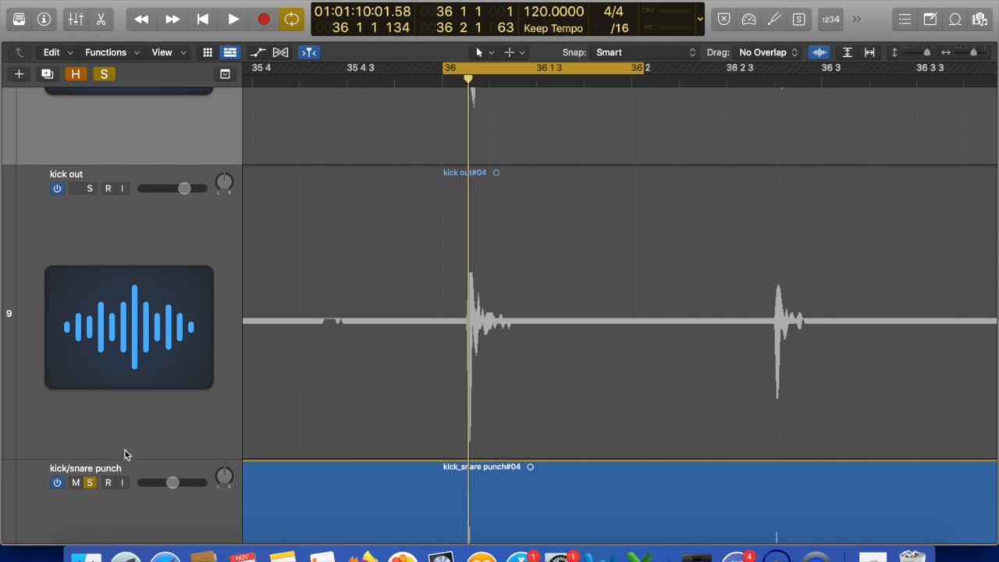
scroll(143, 517, "down", 5)
scroll(142, 517, "up", 10)
scroll(115, 280, "down", 1)
left_click(93, 152)
left_click(91, 110)
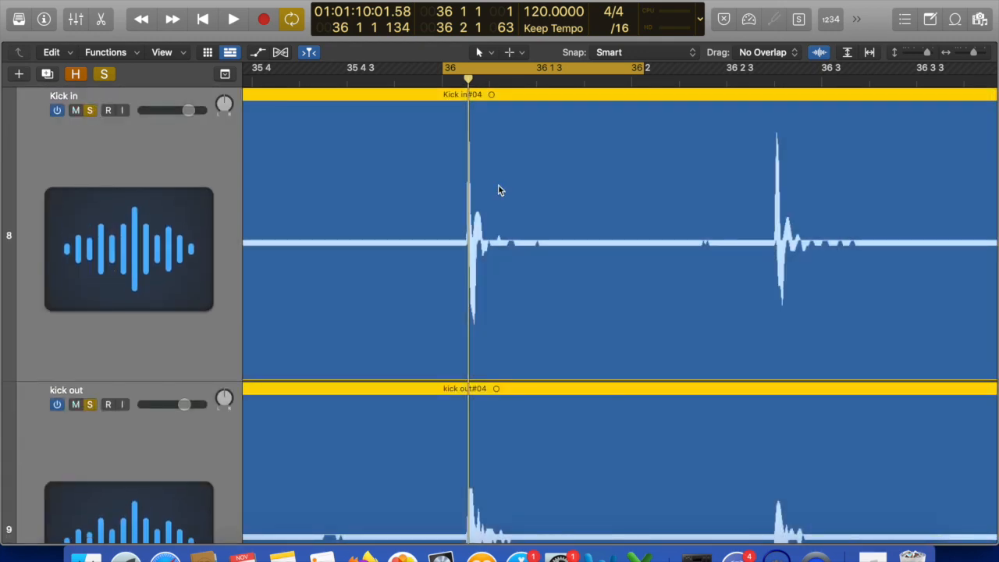
Extend the cycle's end to 36 2 3 137 and listen to the soloed kick tracks in the cycle.
key("space")
key("space")
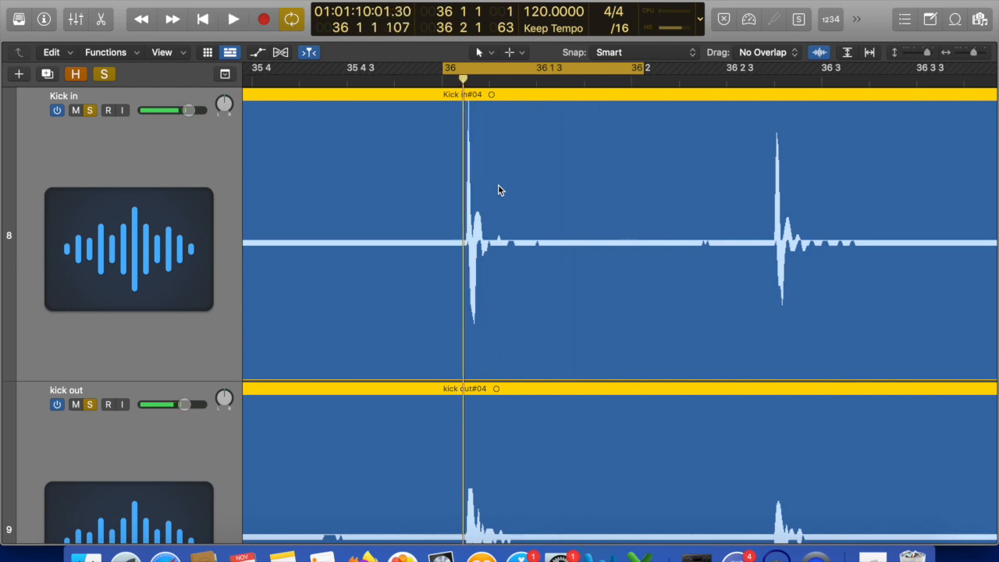
left_click_drag(646, 68, 752, 72)
key("space")
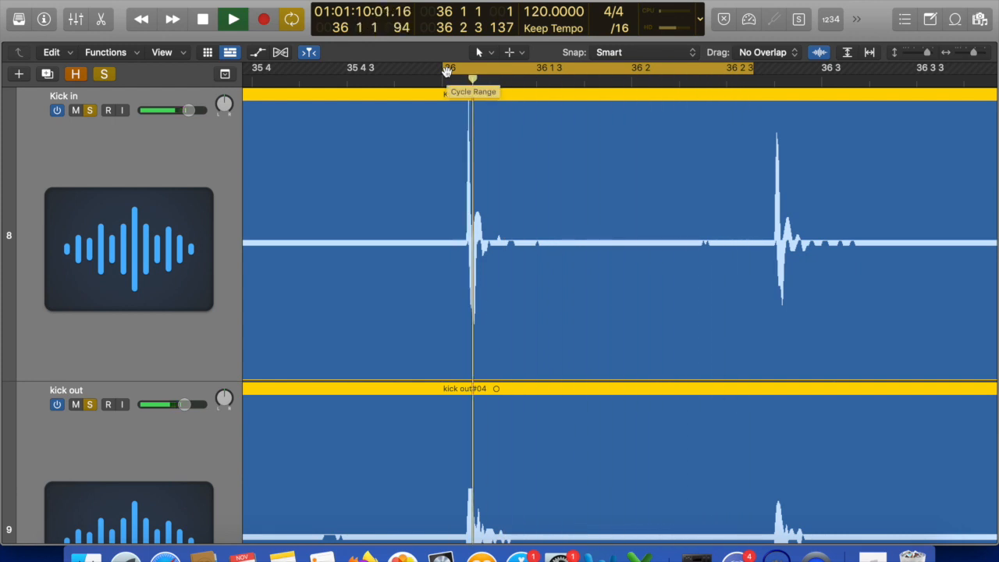
key("space")
Examine the first hit after 36 1 1 121 up close, comparing the kick out and kick/snare punch waveforms.
scroll(497, 176, "down", 10)
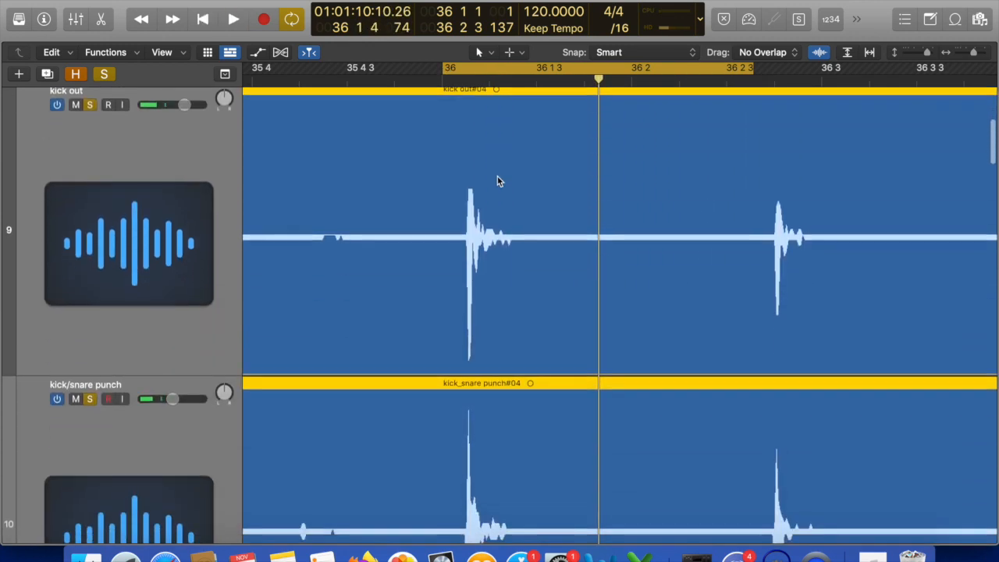
key("super+Right")
key("super+Right")
key("super+Right")
key("super+Right")
scroll(497, 178, "left", 9)
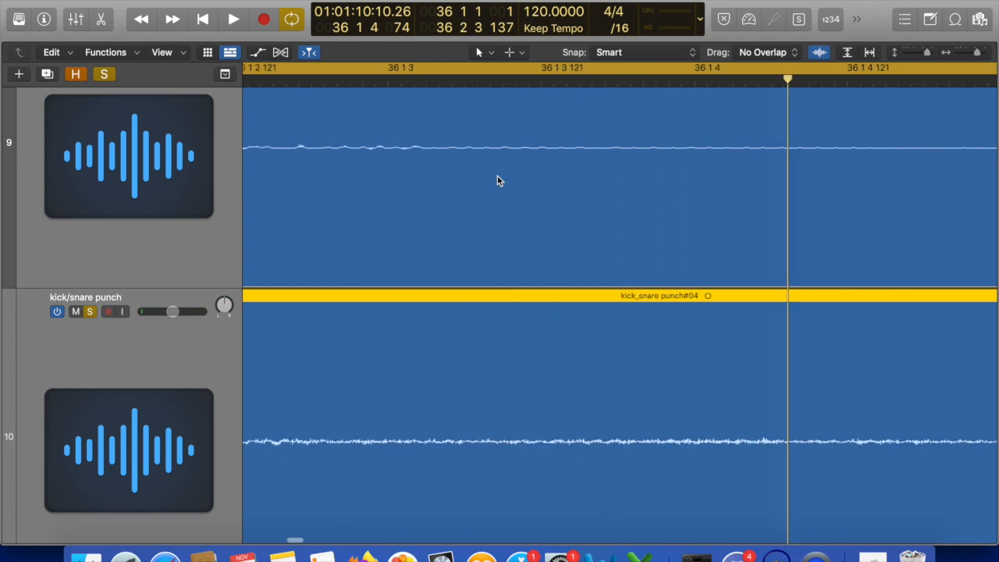
key("super+Right")
key("super+Right")
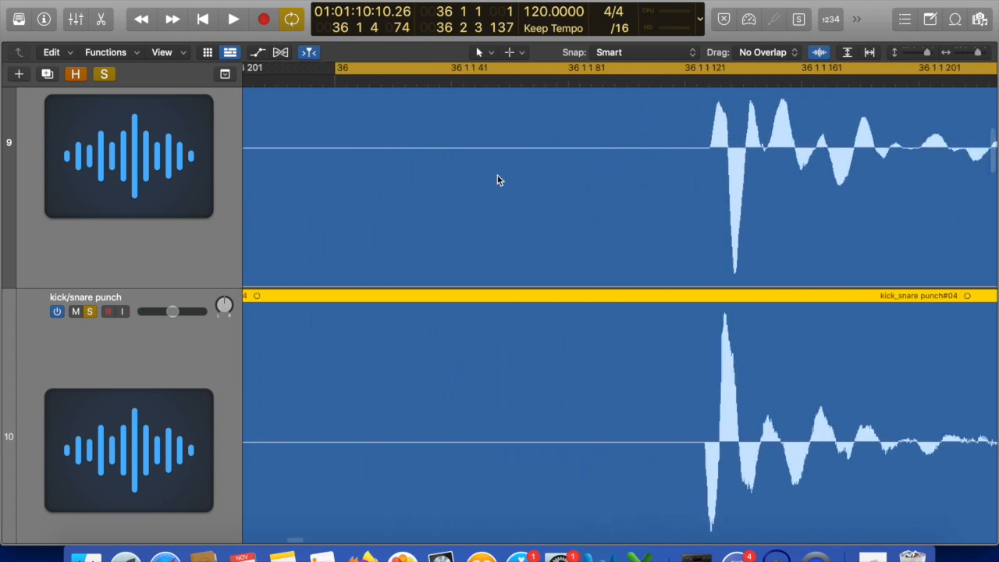
scroll(497, 180, "right", 4)
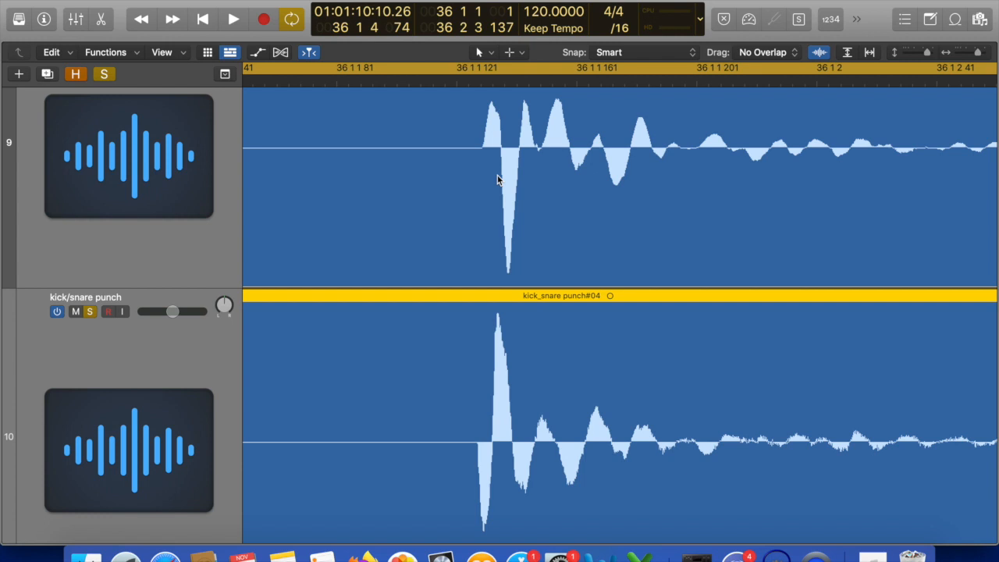
scroll(172, 343, "down", 1)
scroll(207, 350, "up", 3)
scroll(195, 439, "down", 3)
scroll(365, 312, "down", 1)
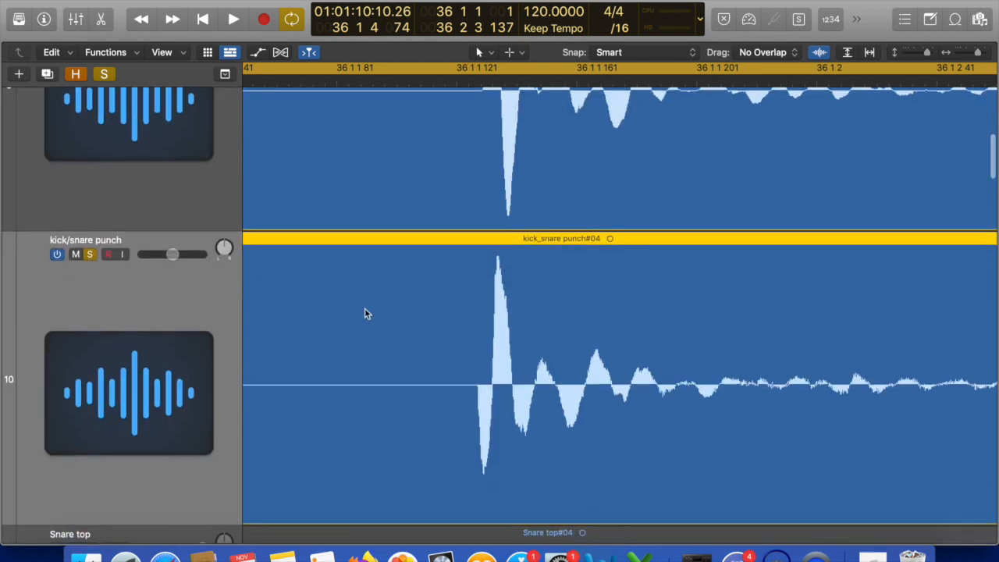
Insert a mono Gain plug-in on the kick/snare punch channel, enable its Phase Invert and move its window aside.
key("x")
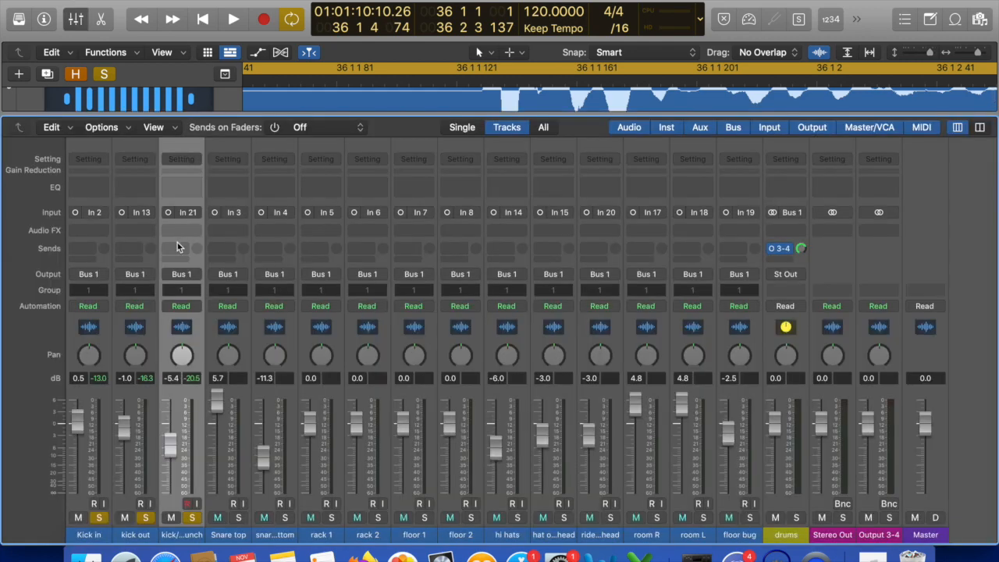
left_click(185, 232)
mouse_move(201, 258)
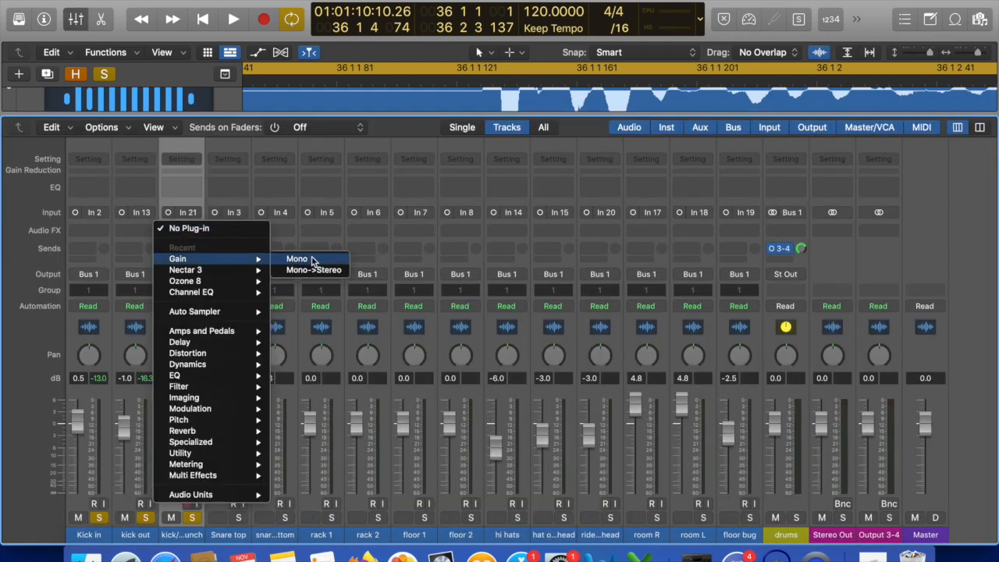
left_click(311, 260)
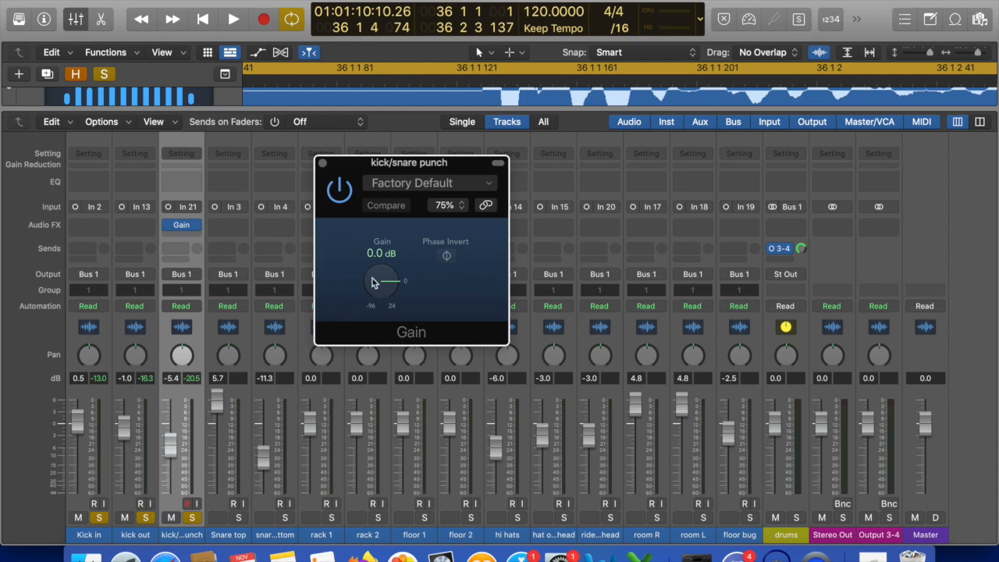
left_click(448, 259)
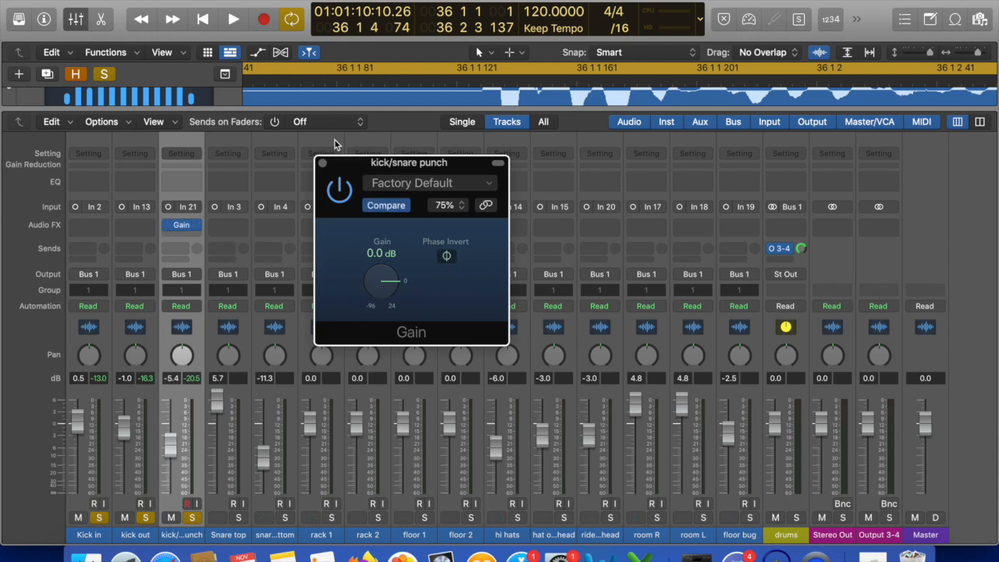
key("x")
left_click_drag(341, 161, 607, 179)
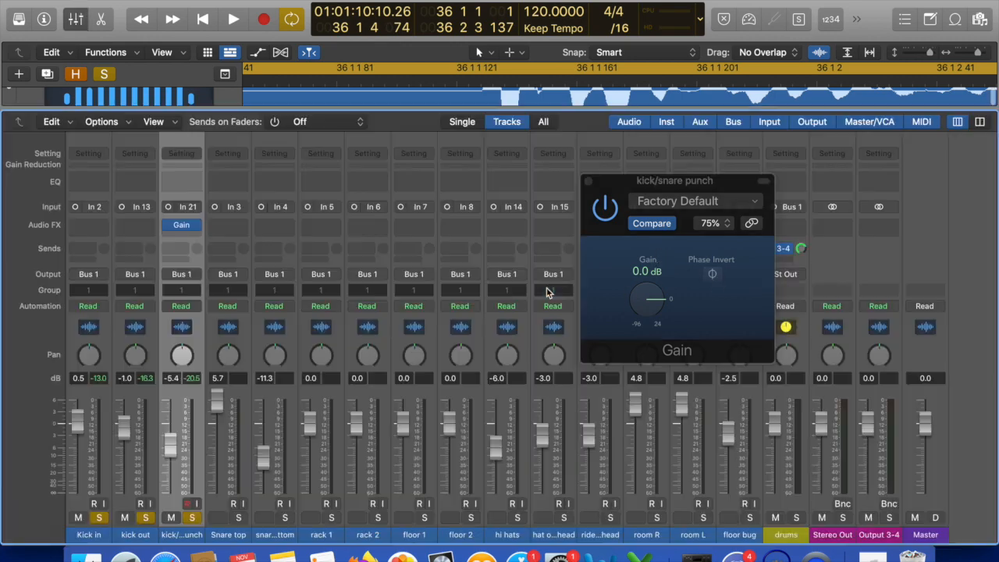
key("x")
Insert a mono iZotope Neutron 3 after Gain on the kick/snare punch channel and invert its signal polarity.
left_click(195, 236)
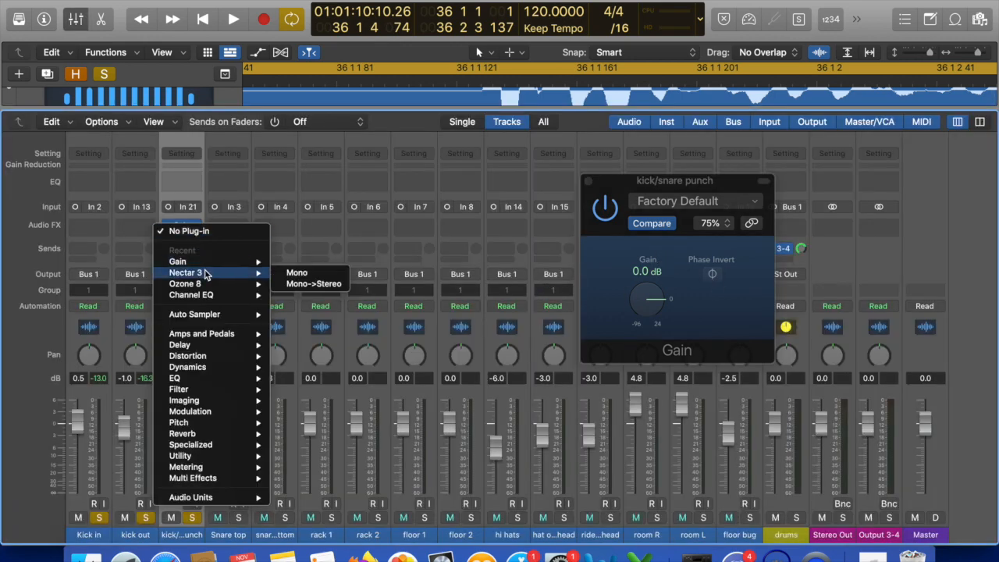
mouse_move(216, 497)
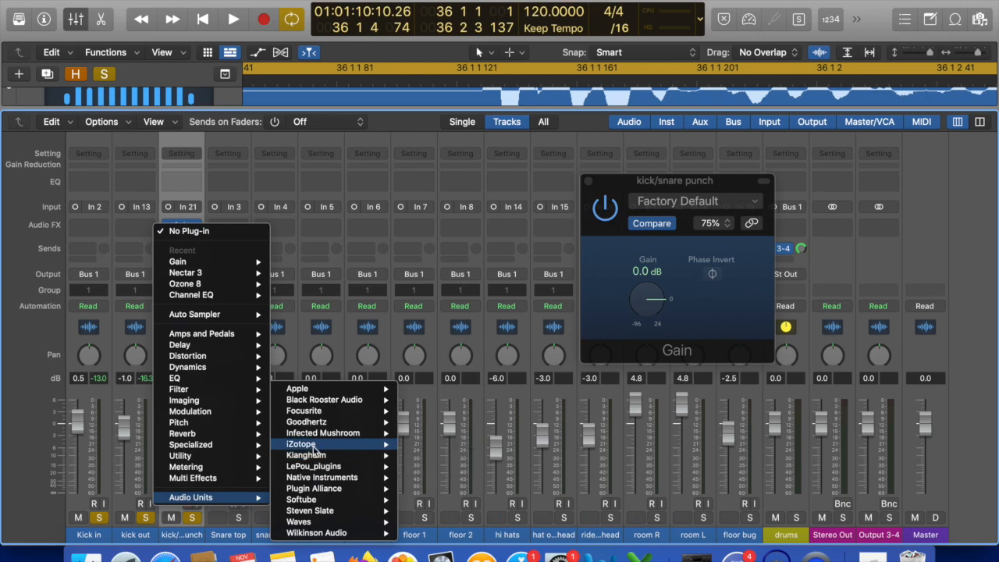
mouse_move(314, 444)
mouse_move(466, 135)
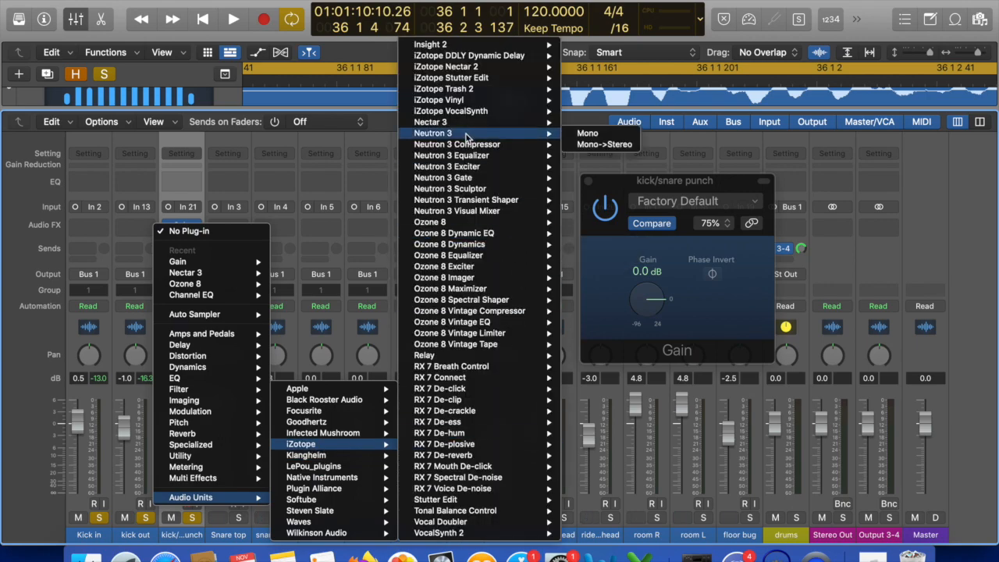
left_click(616, 134)
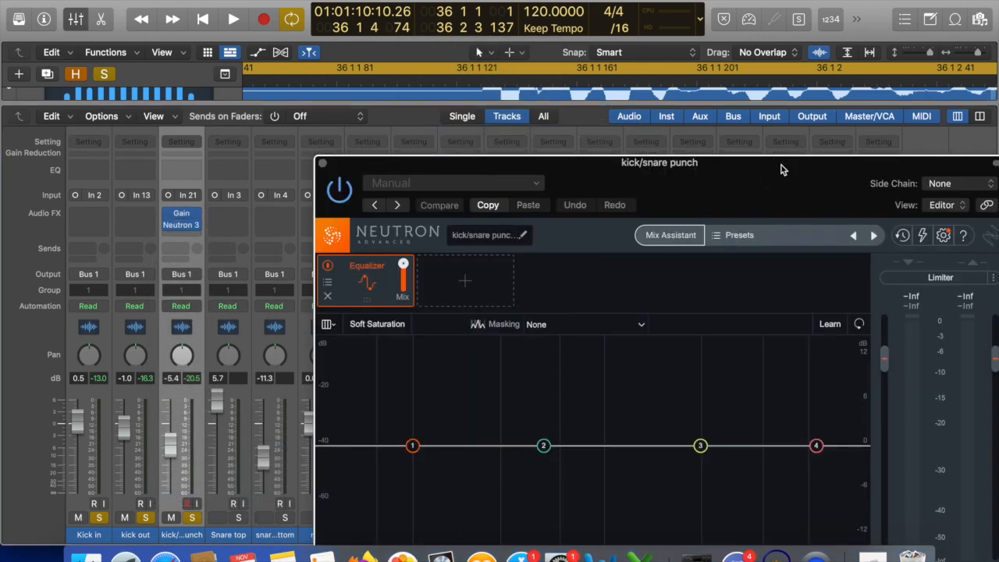
left_click_drag(780, 167, 571, 35)
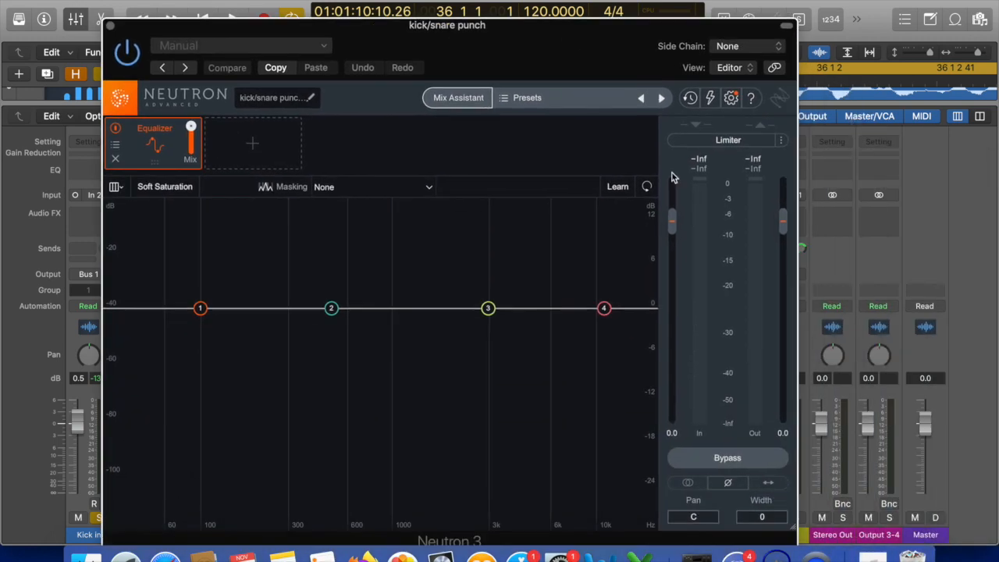
left_click(736, 484)
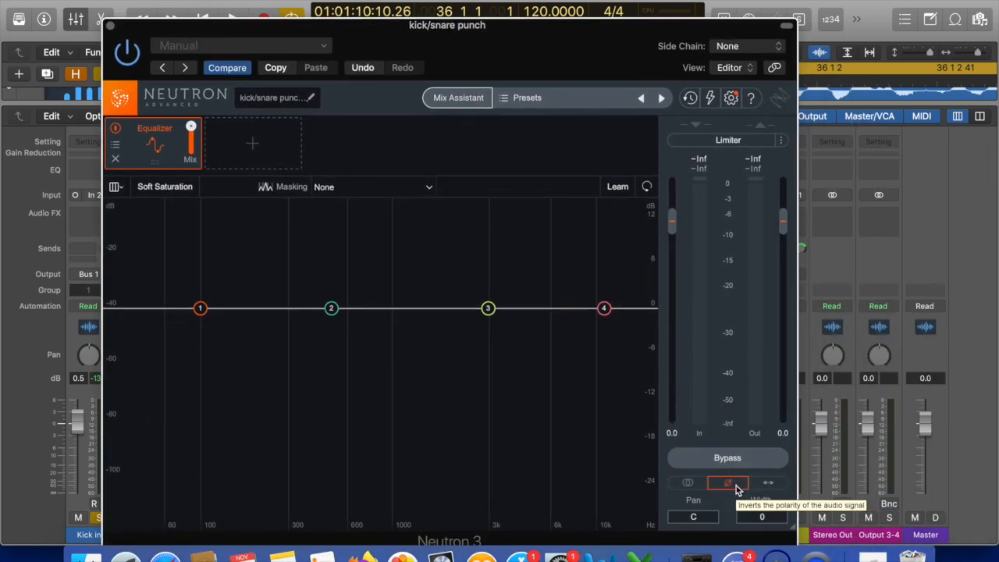
Remove Neutron 3 from the kick/snare punch channel and close the mixer.
left_click(109, 27)
left_click(200, 225)
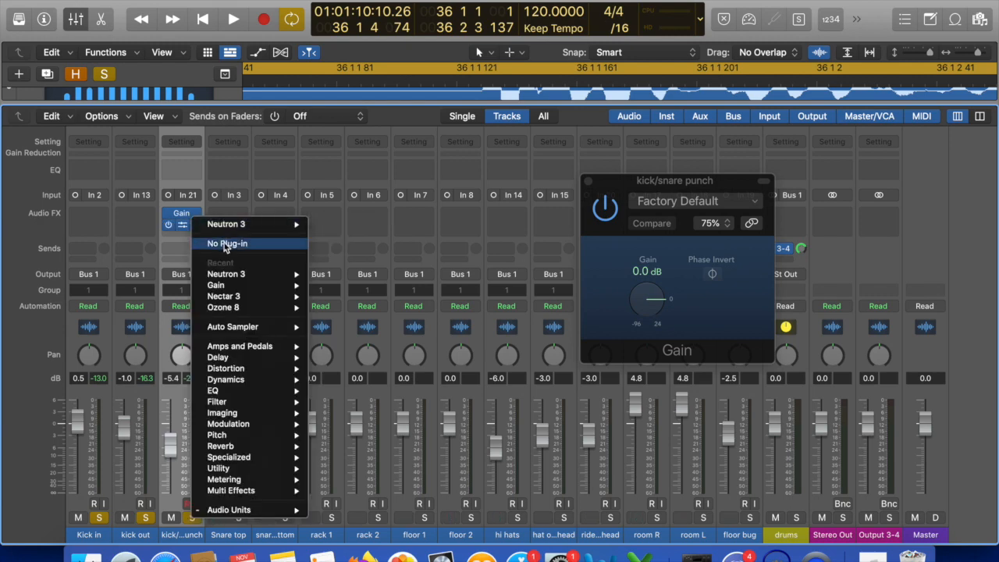
left_click(225, 244)
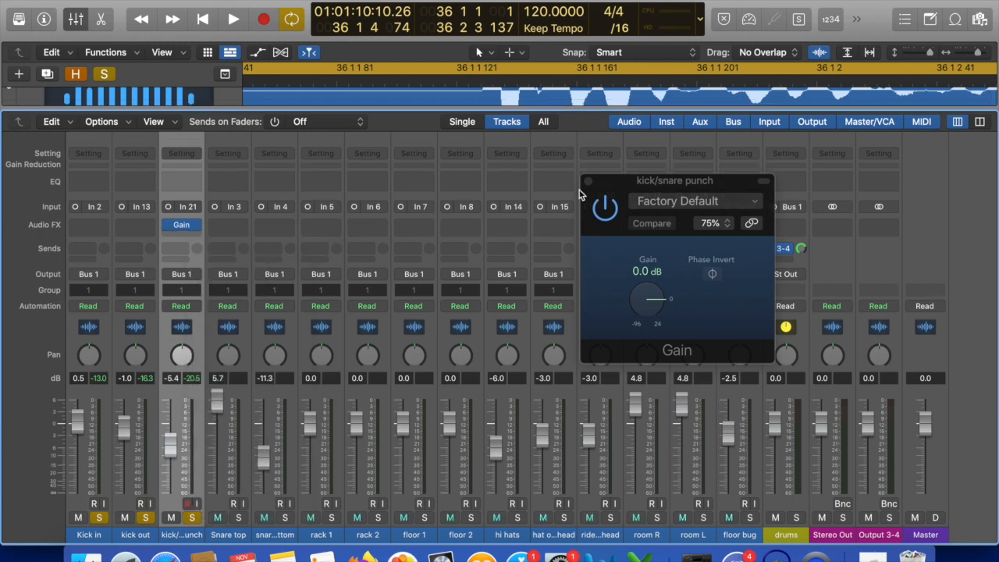
key("x")
Play the cycle, enable Phase Invert in the kick/snare punch channel's Gain plug-in and listen to the cycle again.
key("space")
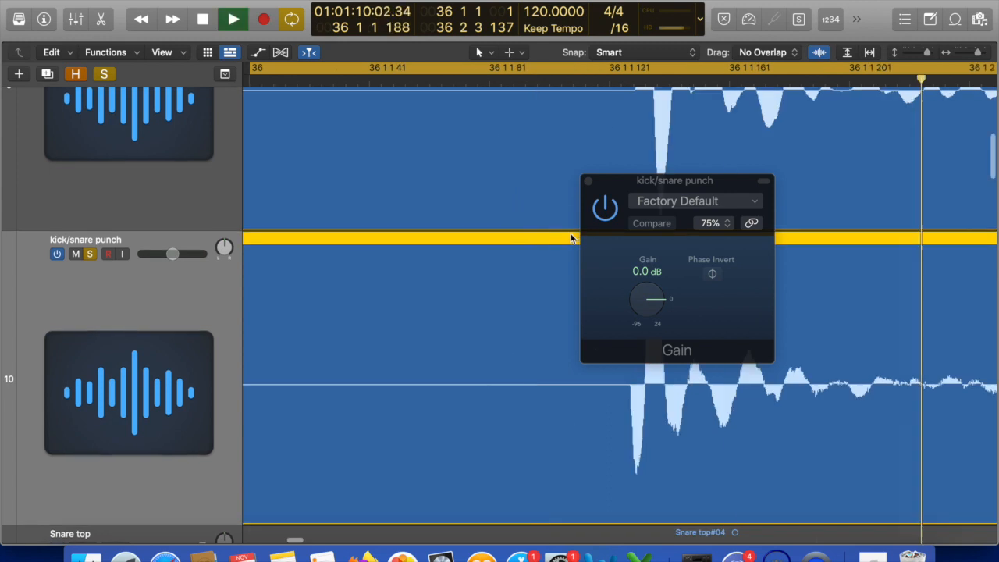
key("space")
key("super+Left")
key("super+Left")
key("super+Left")
key("super+Left")
key("super+Left")
key("super+Left")
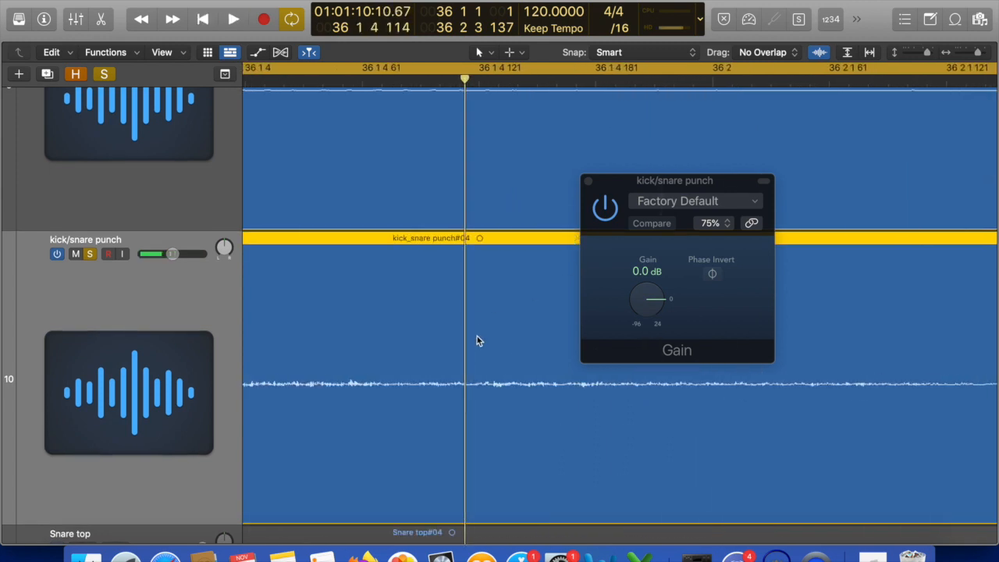
scroll(478, 340, "left", 3)
left_click(717, 273)
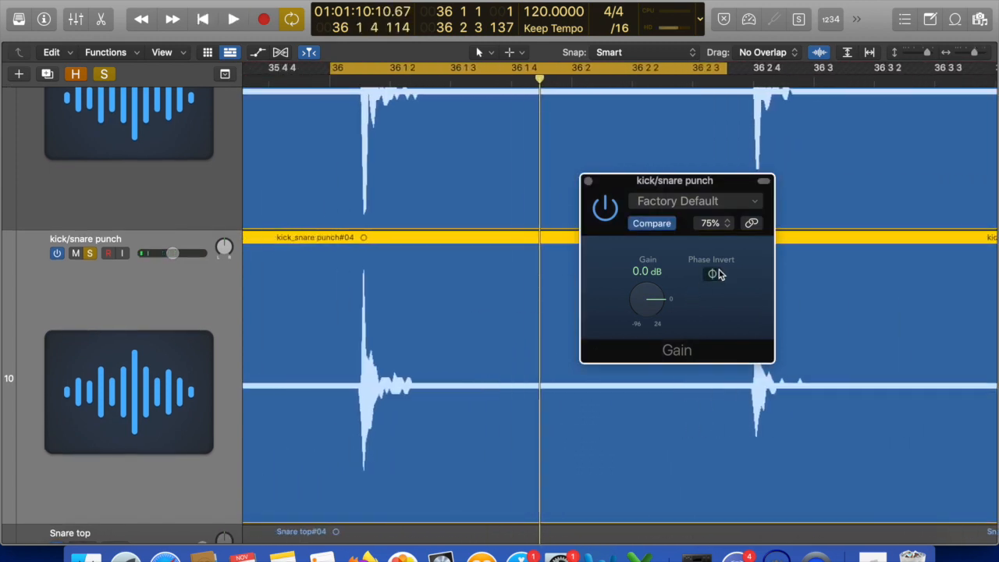
key("space")
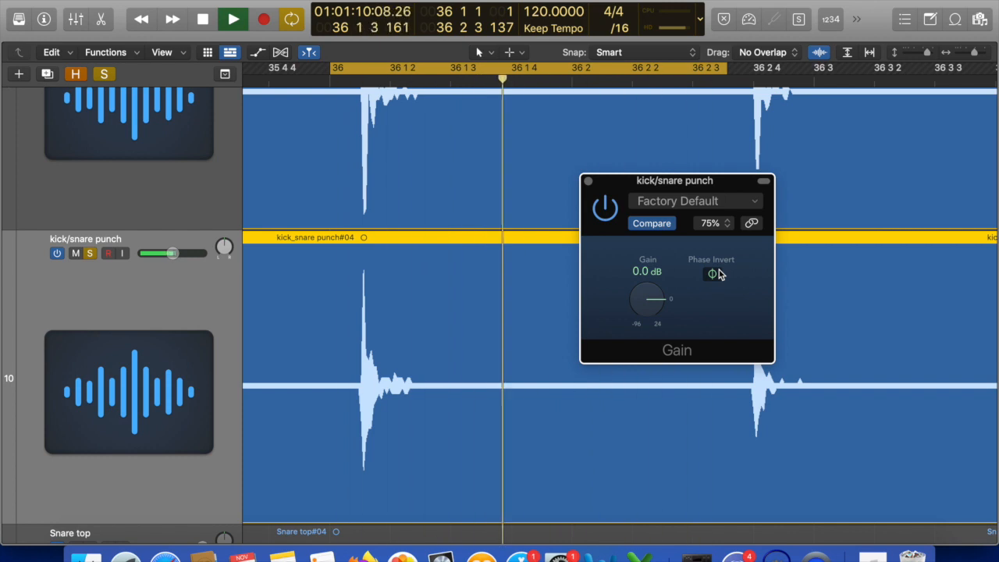
key("space")
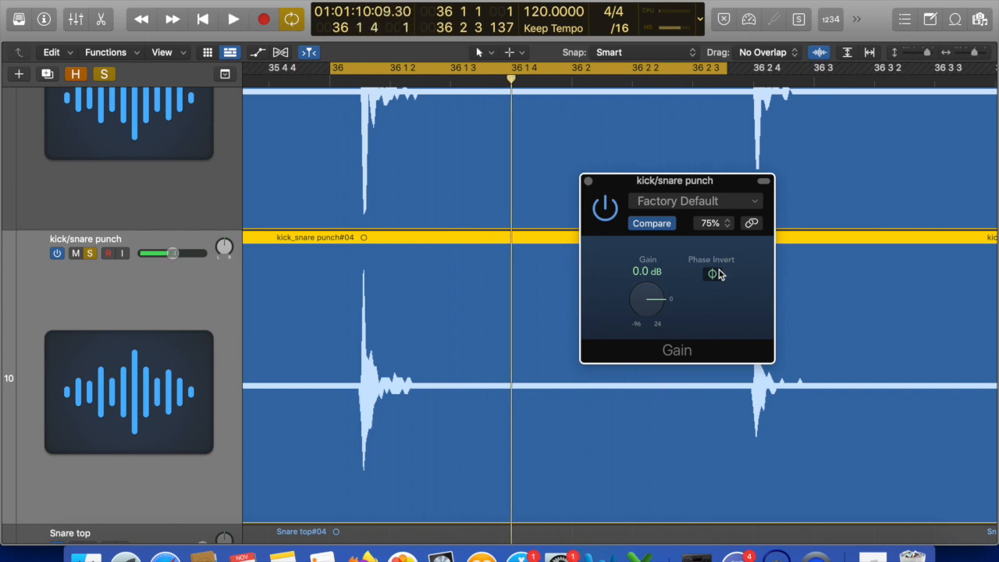
Turn Gain's Phase Invert off and listen to the soloed kick tracks in the cycle for comparison.
key("space")
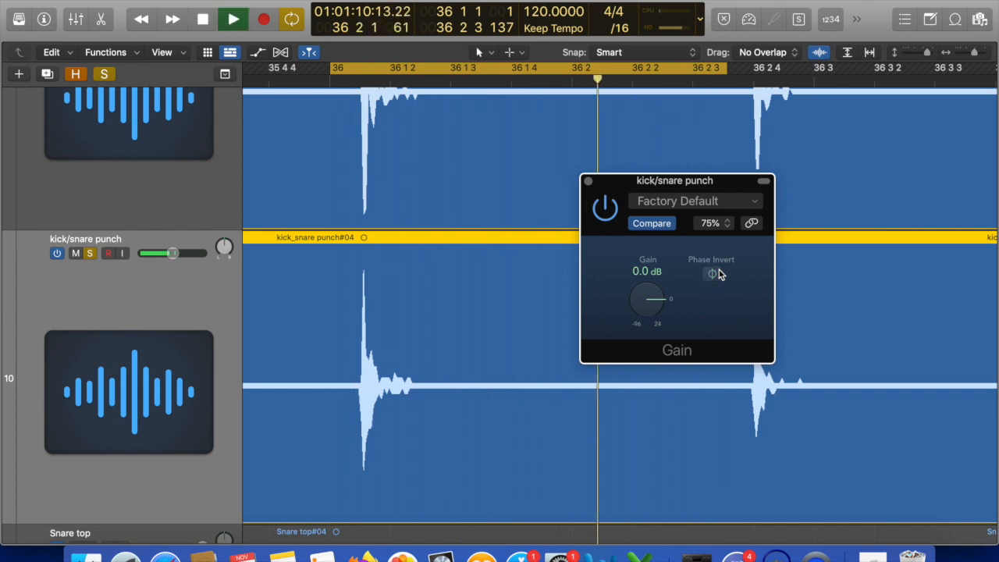
key("space")
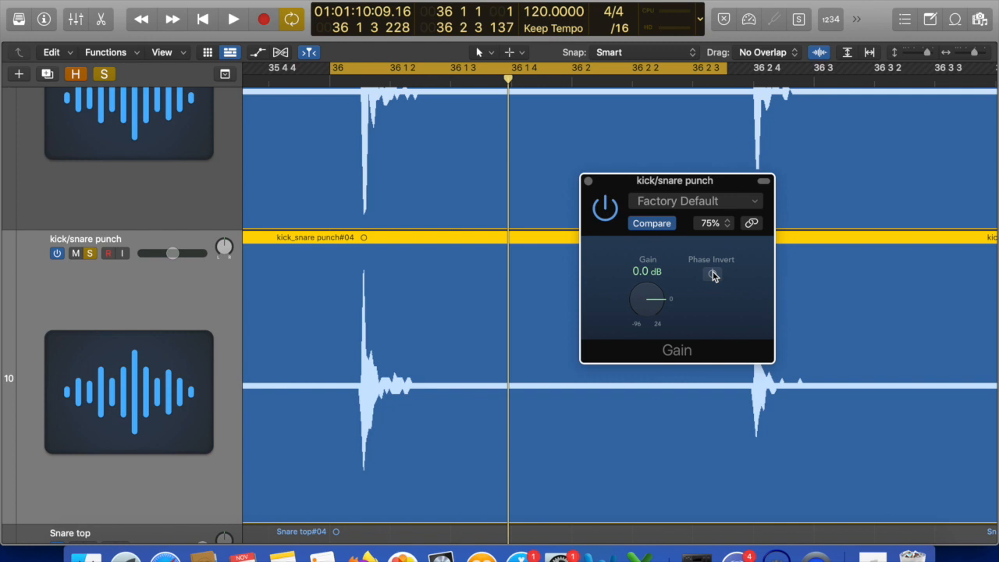
key("space")
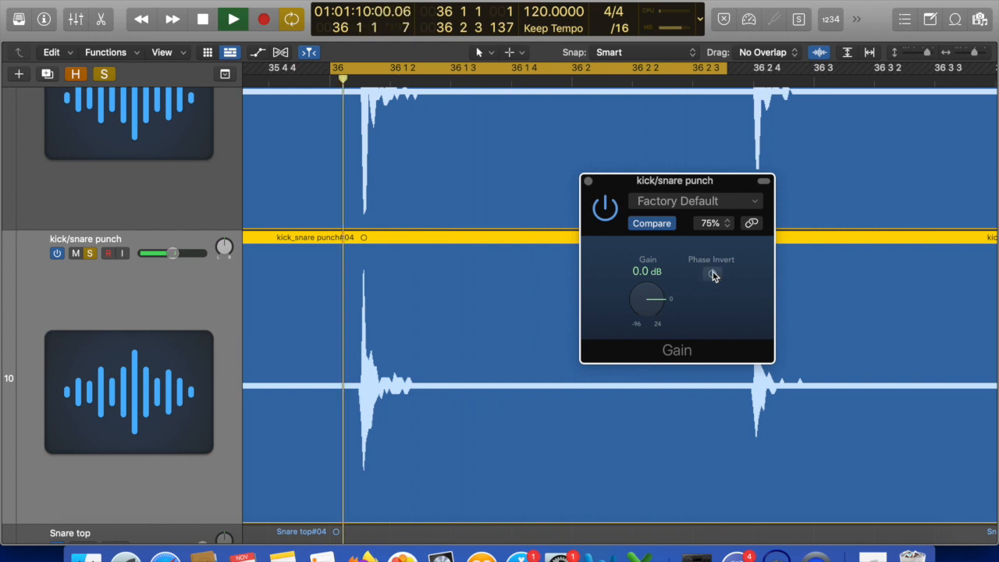
key("space")
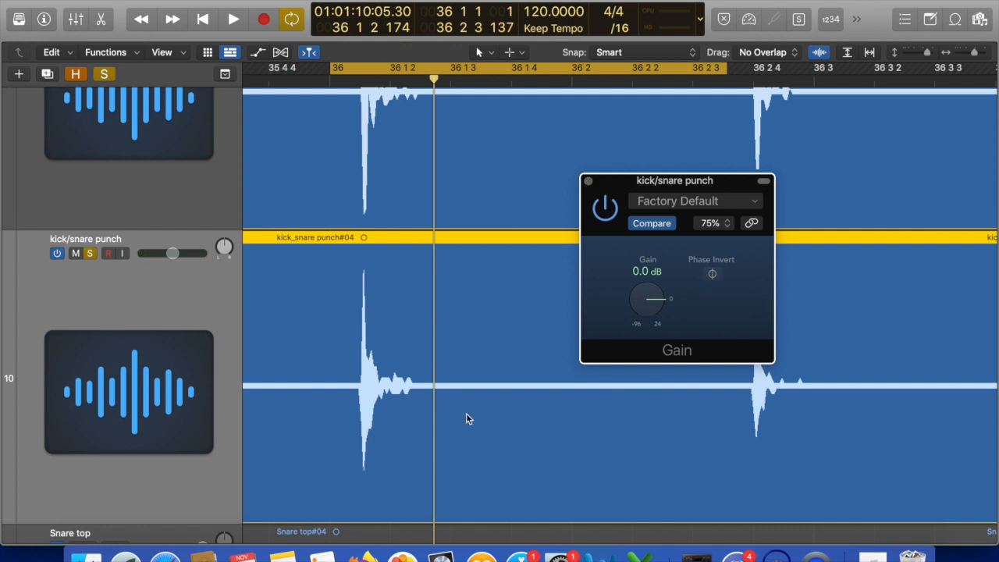
Examine the first hit of the kick/snare punch waveform up close and against the Kick in and kick out tracks.
scroll(450, 373, "down", 2)
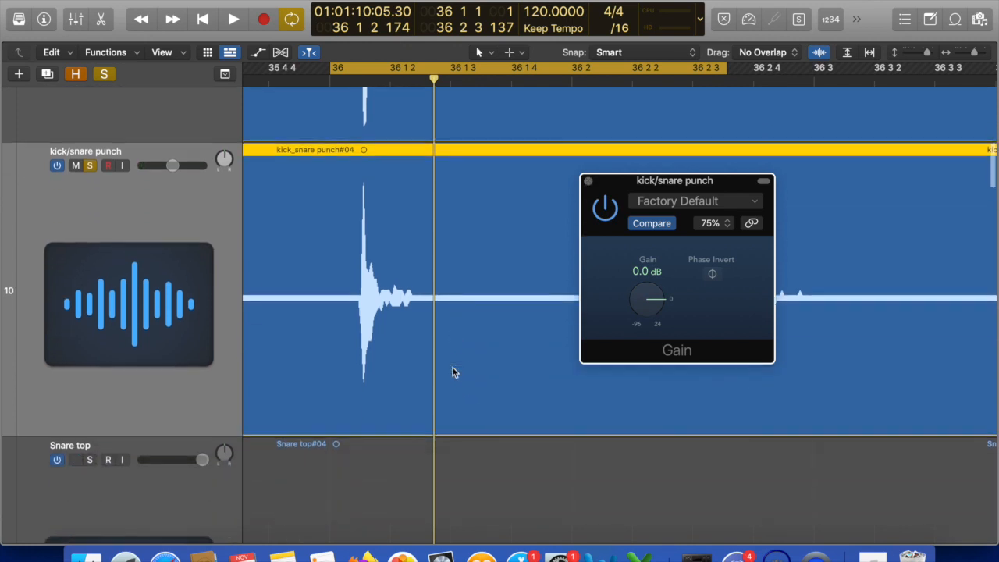
scroll(453, 367, "up", 5)
scroll(453, 368, "up", 3)
scroll(452, 369, "down", 10)
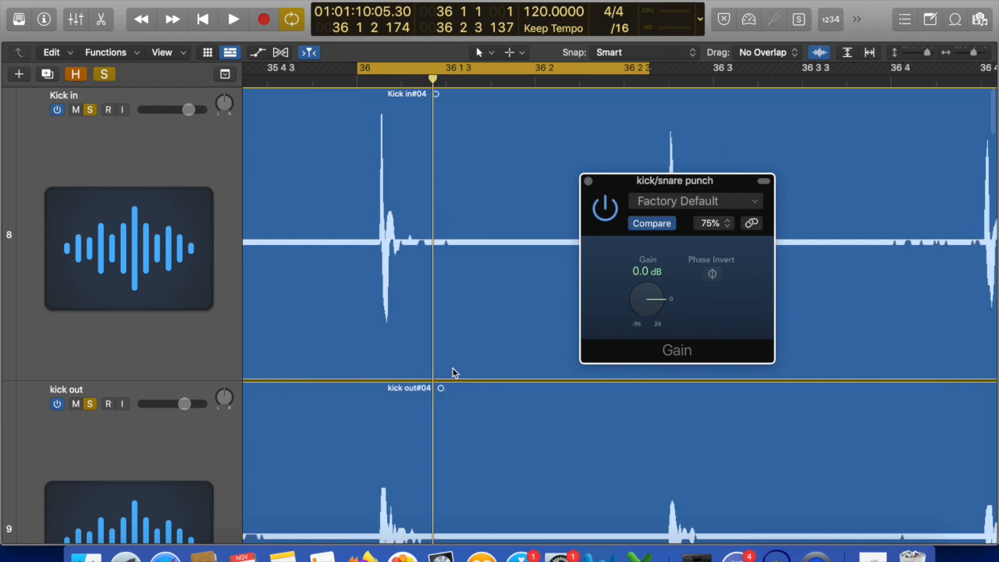
scroll(453, 368, "left", 6)
scroll(453, 386, "down", 5)
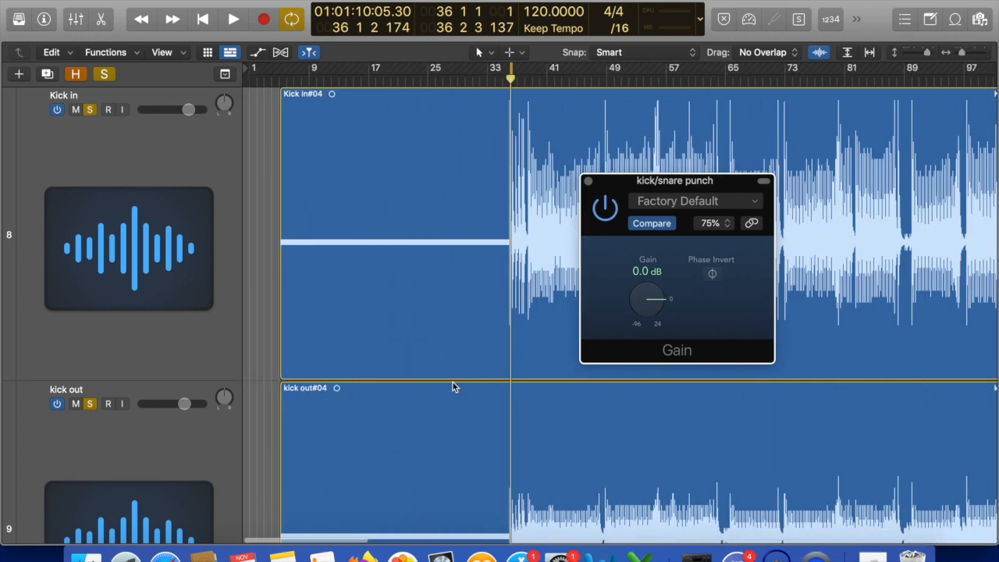
scroll(393, 345, "up", 10)
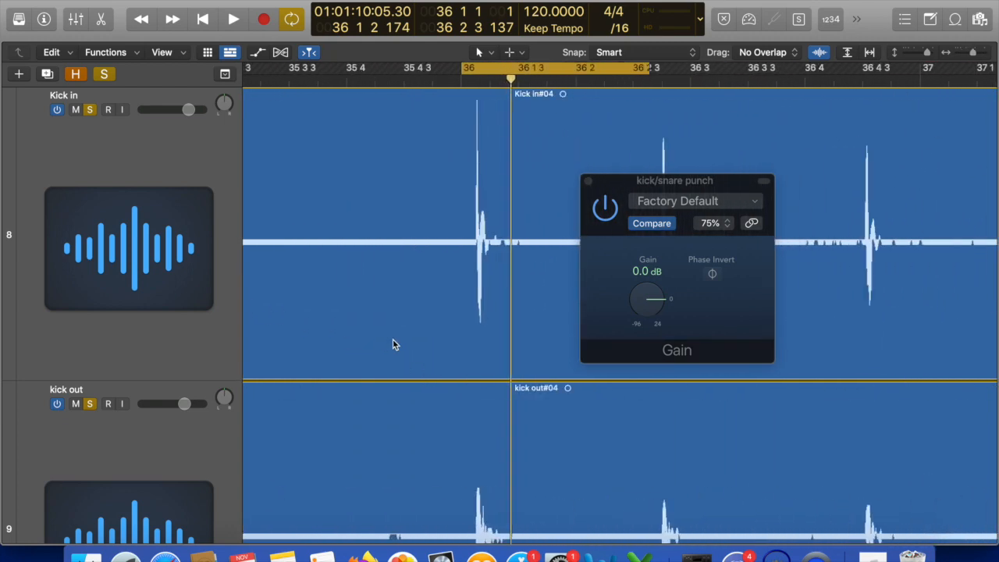
scroll(393, 345, "down", 5)
scroll(393, 340, "up", 15)
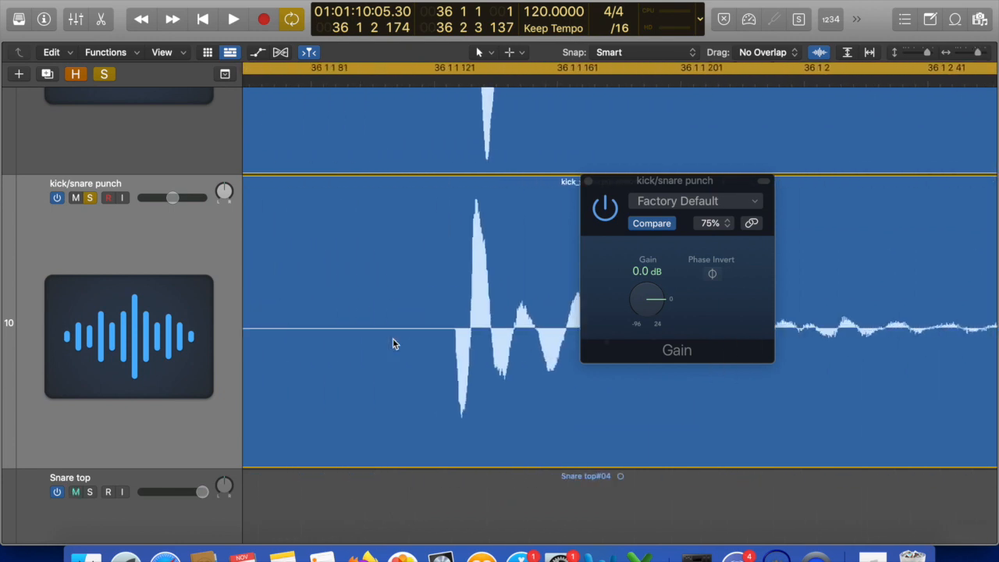
scroll(411, 363, "up", 5)
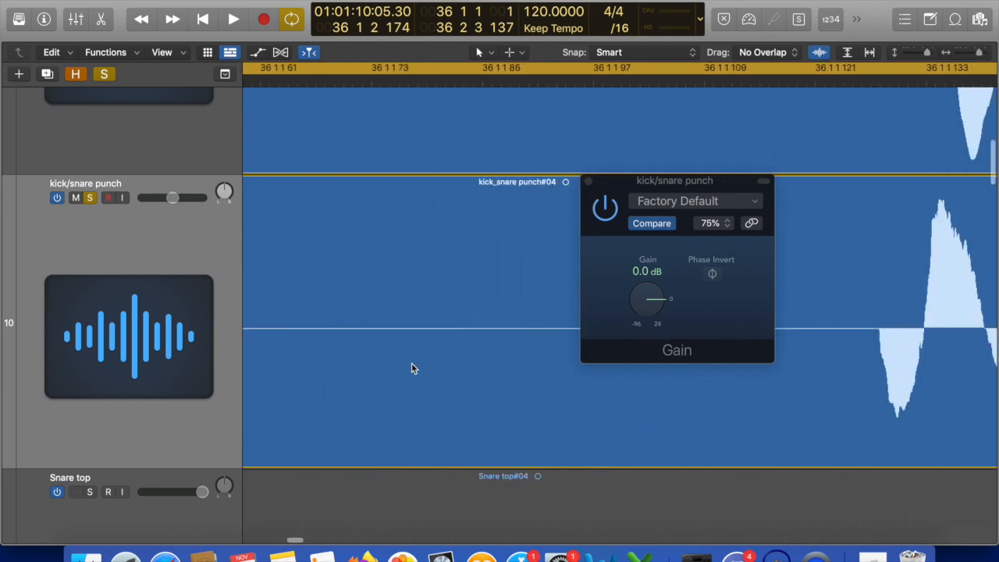
scroll(411, 363, "right", 3)
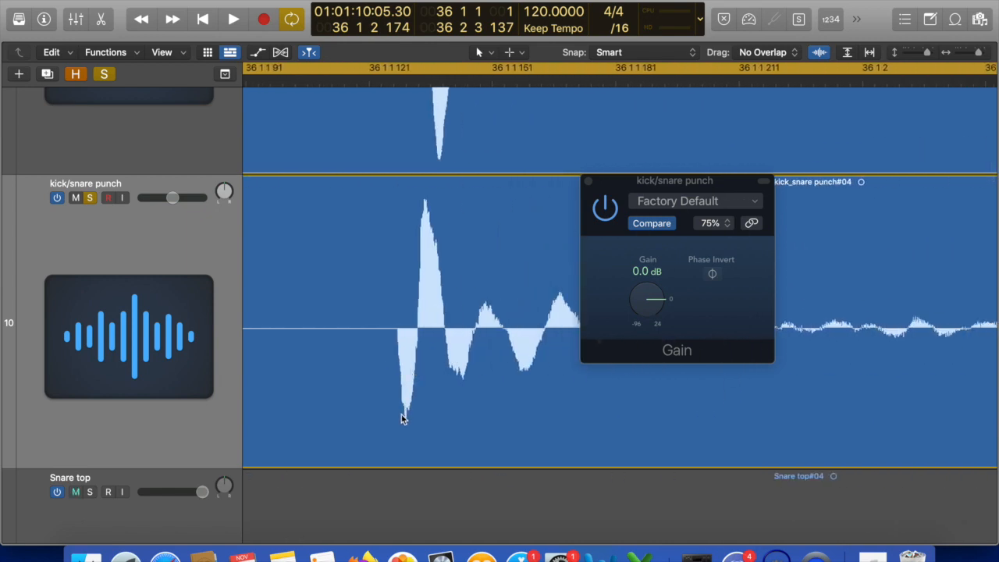
scroll(400, 416, "down", 20)
scroll(402, 441, "down", 10)
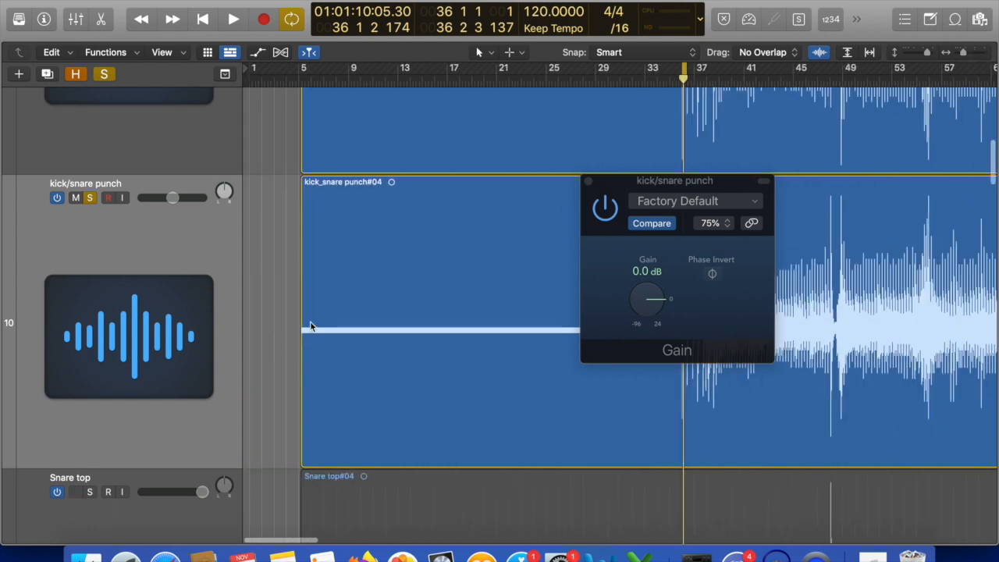
Select the kick/snare punch region and place the playhead at 36 1 1 128, at the start of its first hit.
left_click(367, 317)
scroll(475, 350, "up", 20)
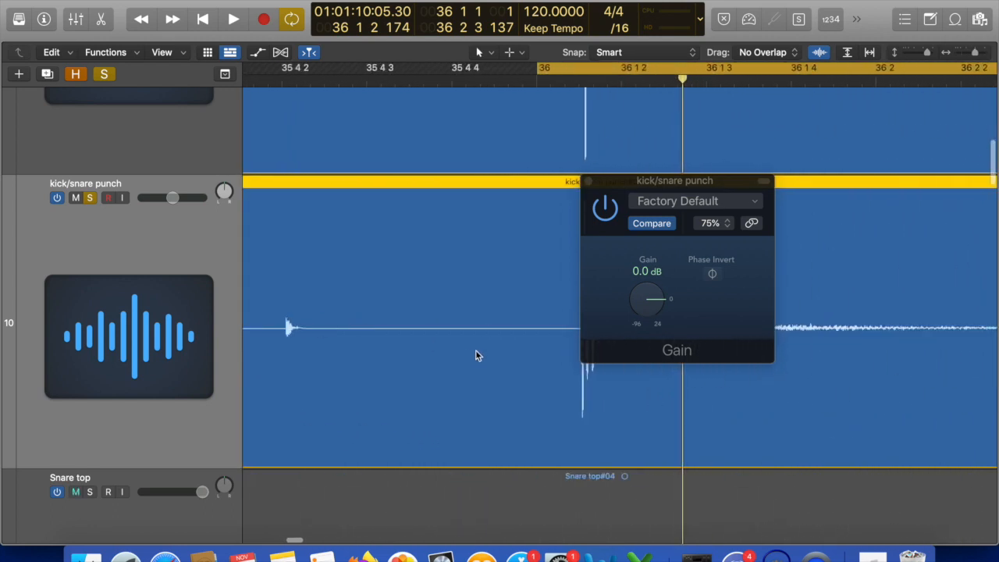
scroll(475, 350, "up", 20)
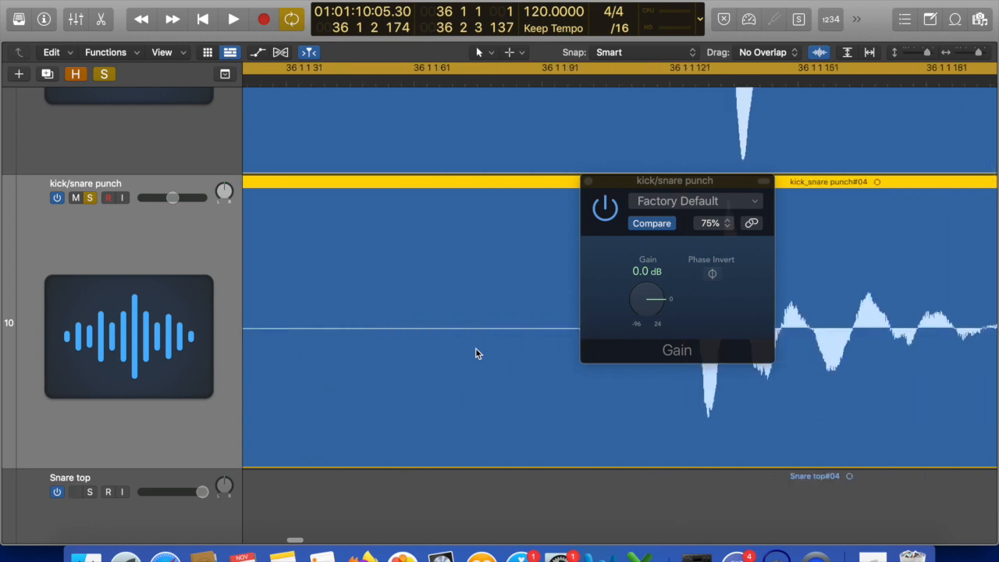
scroll(475, 348, "up", 5)
scroll(476, 347, "right", 3)
left_click(411, 82)
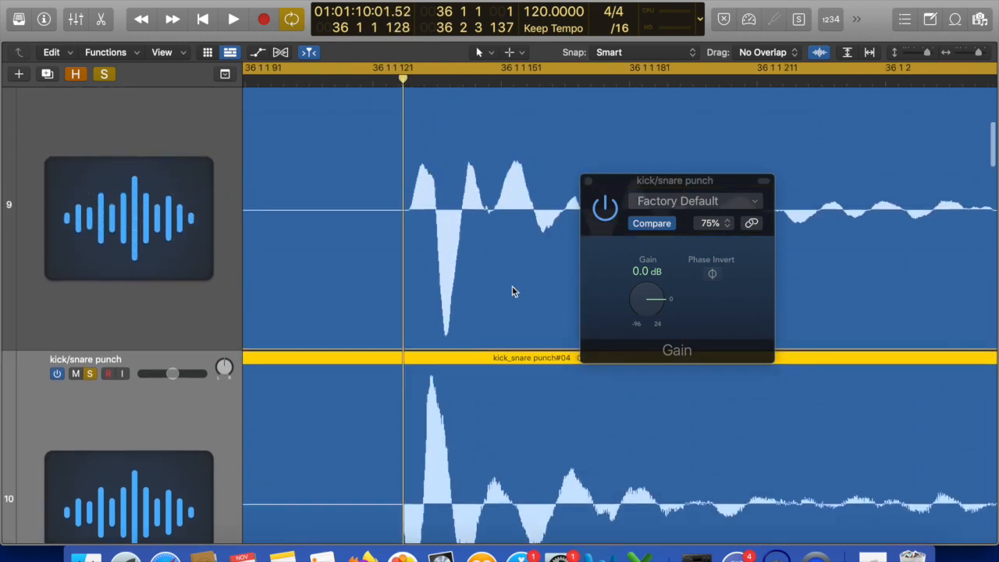
scroll(512, 285, "down", 5)
scroll(512, 283, "up", 15)
scroll(512, 282, "up", 3)
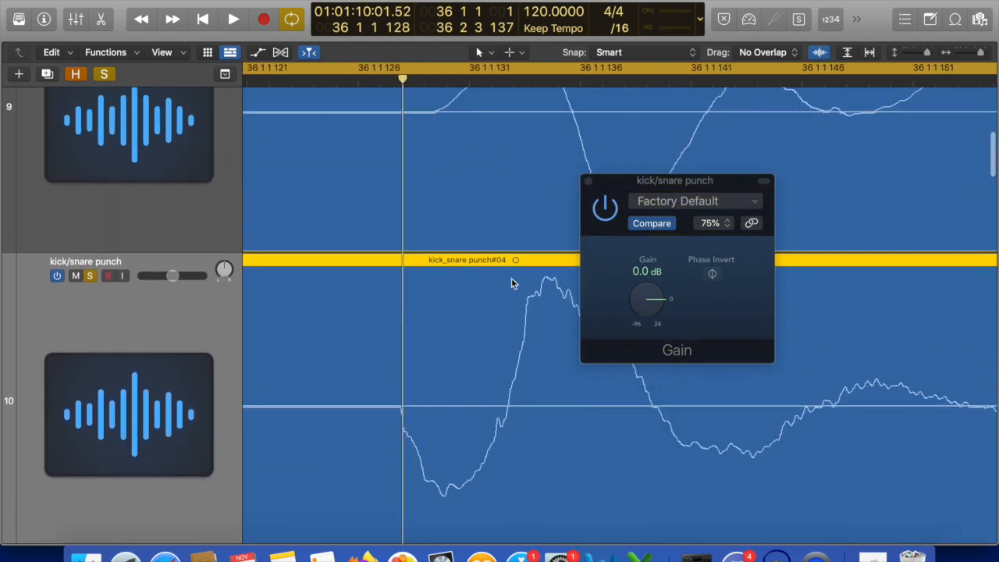
Move the playhead to 36 1 1 129 and shift the kick/snare punch region slightly later so its first hit starts there.
scroll(512, 285, "down", 5)
scroll(512, 285, "up", 10)
scroll(512, 288, "down", 5)
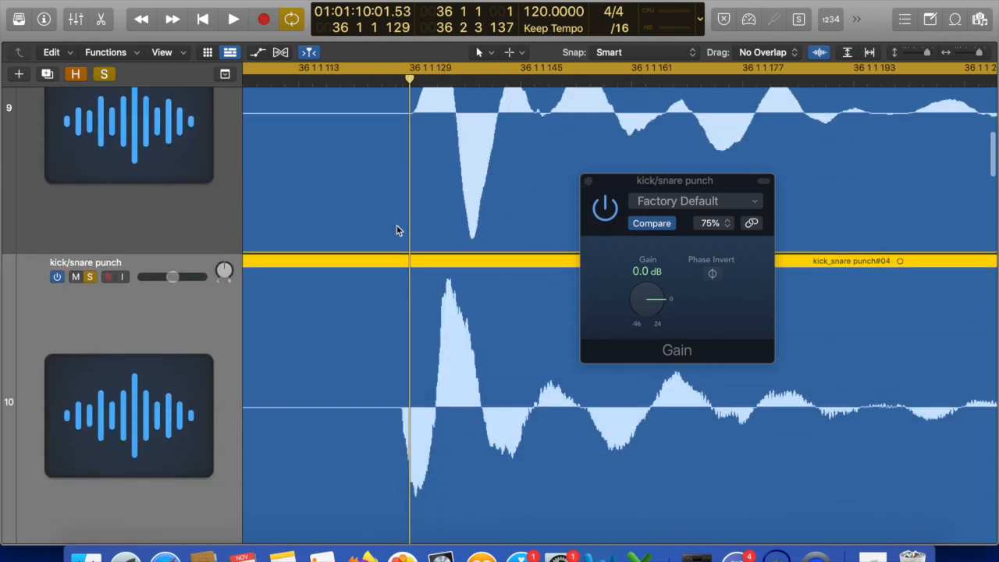
left_click_drag(431, 260, 437, 260)
scroll(431, 327, "up", 10)
scroll(431, 327, "down", 10)
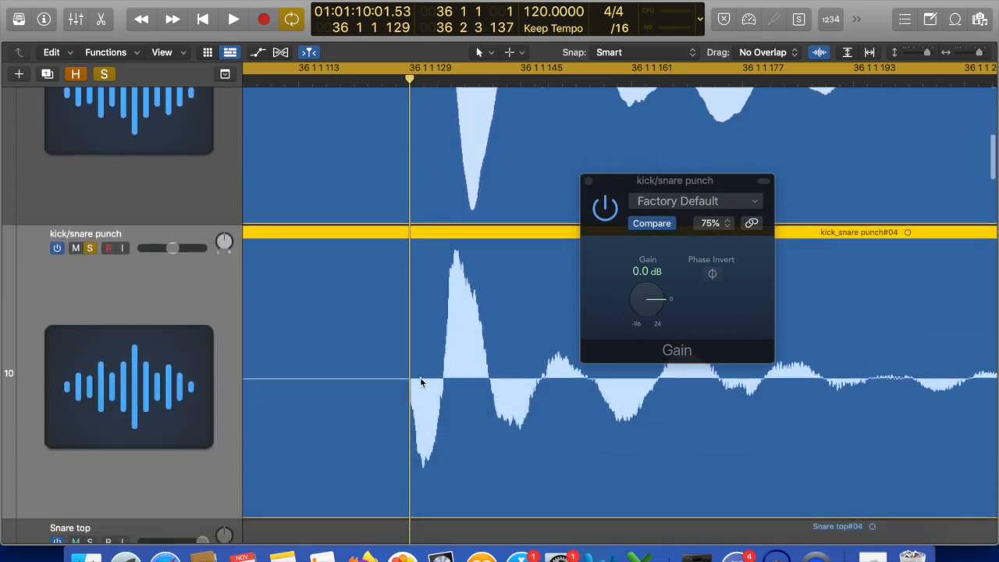
scroll(419, 381, "up", 4)
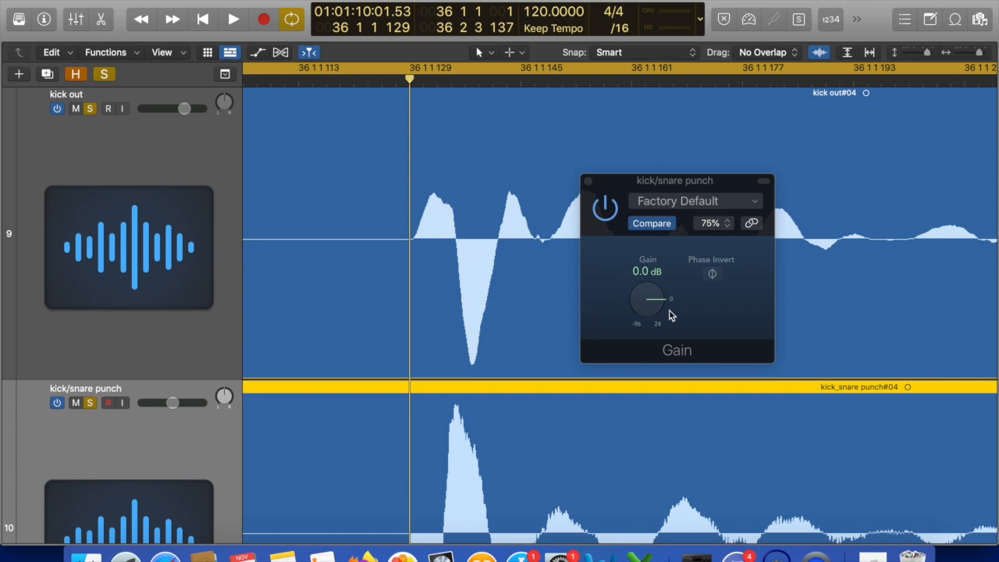
Listen to the cycle with the kick/snare punch region in its shifted position.
key("super+Left")
key("super+Left")
key("super+Left")
key("super+Left")
key("super+Left")
key("space")
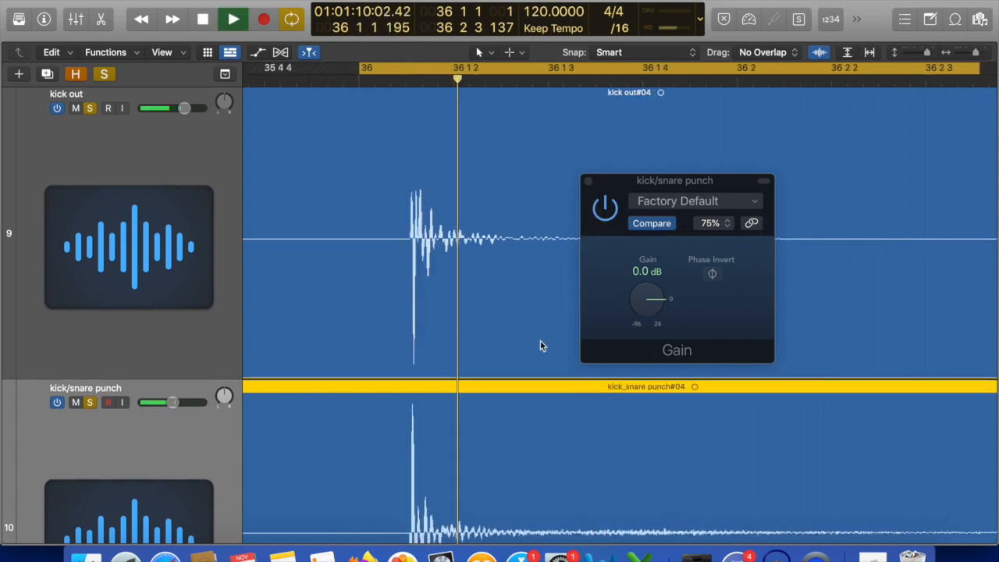
key("space")
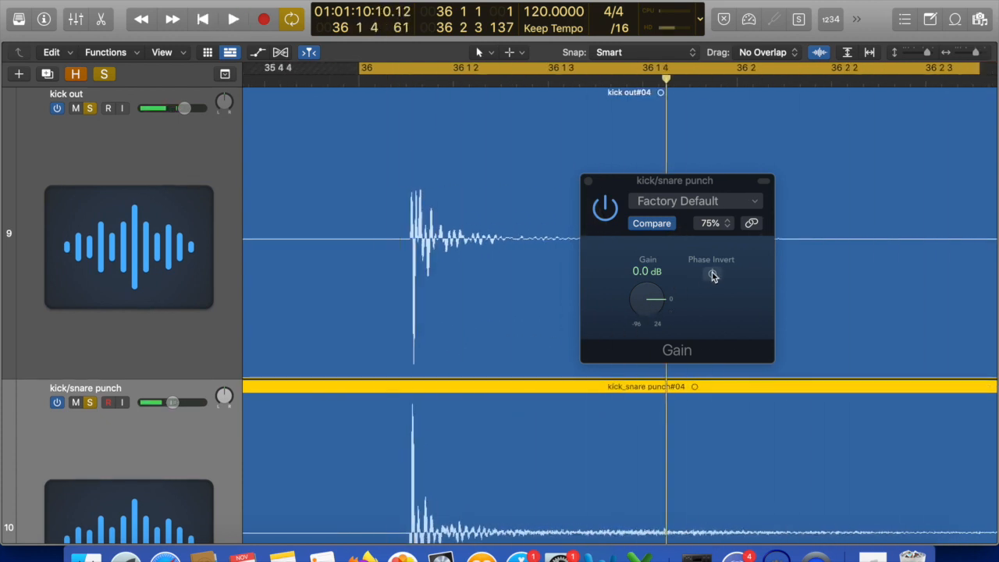
Compare the shifted kick/snare punch in the cycle with Gain's Phase Invert switched on and back off.
left_click(711, 274)
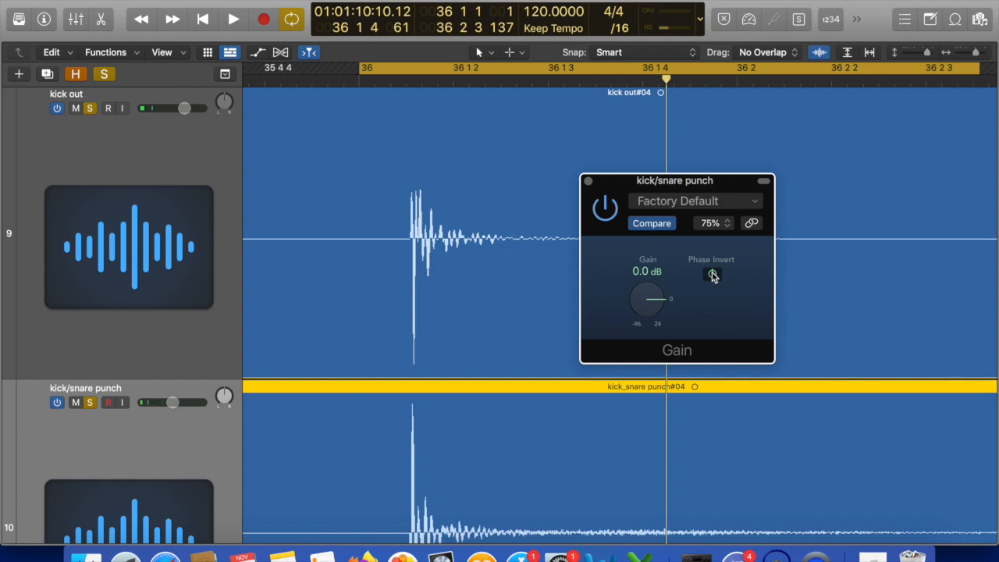
key("space")
left_click(711, 276)
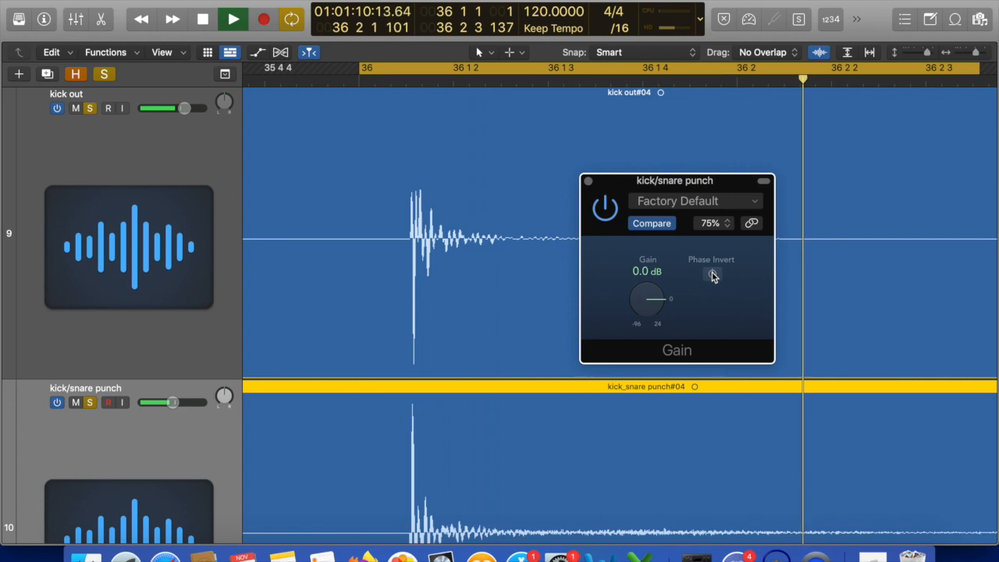
key("space")
Move the kick/snare punch region slightly earlier, back to its position before the last shift.
scroll(424, 285, "down", 5)
key("super+Right")
key("super+Right")
key("super+Right")
key("super+Right")
scroll(424, 284, "left", 20)
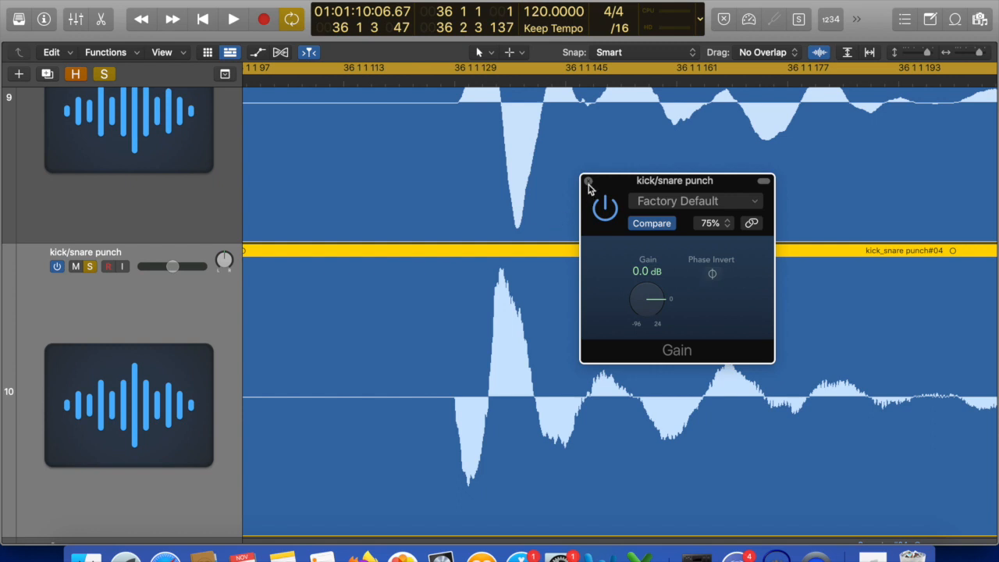
key("alt+Left")
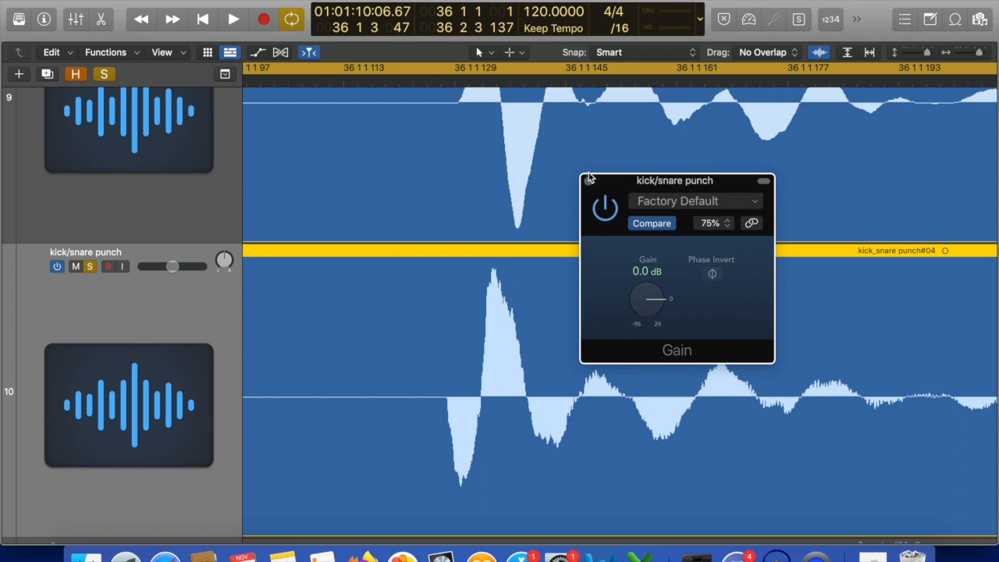
scroll(515, 263, "up", 2)
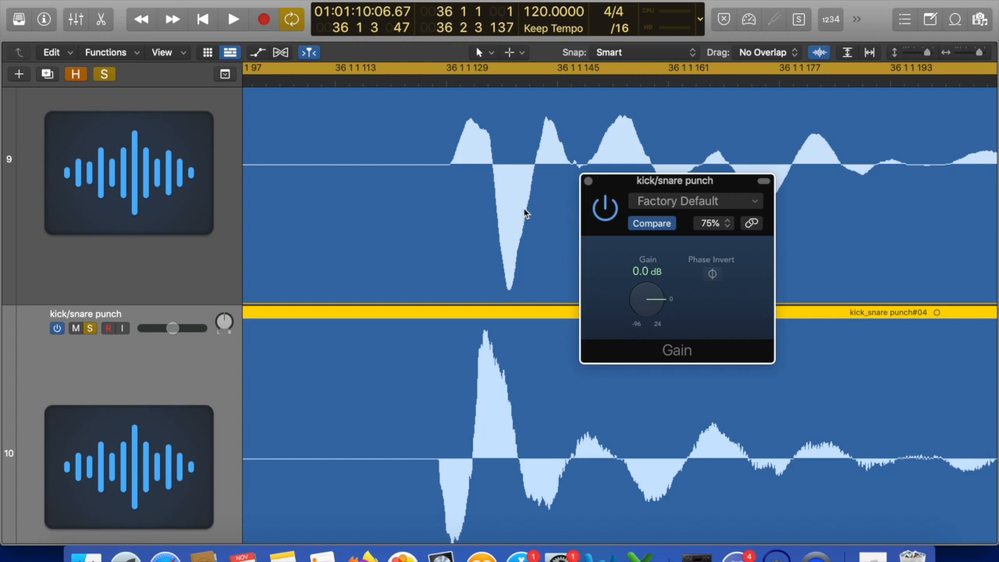
Close the Gain plug-in window and place the playhead at 36 1 1 130, at the start of kick out's first hit.
left_click(589, 182)
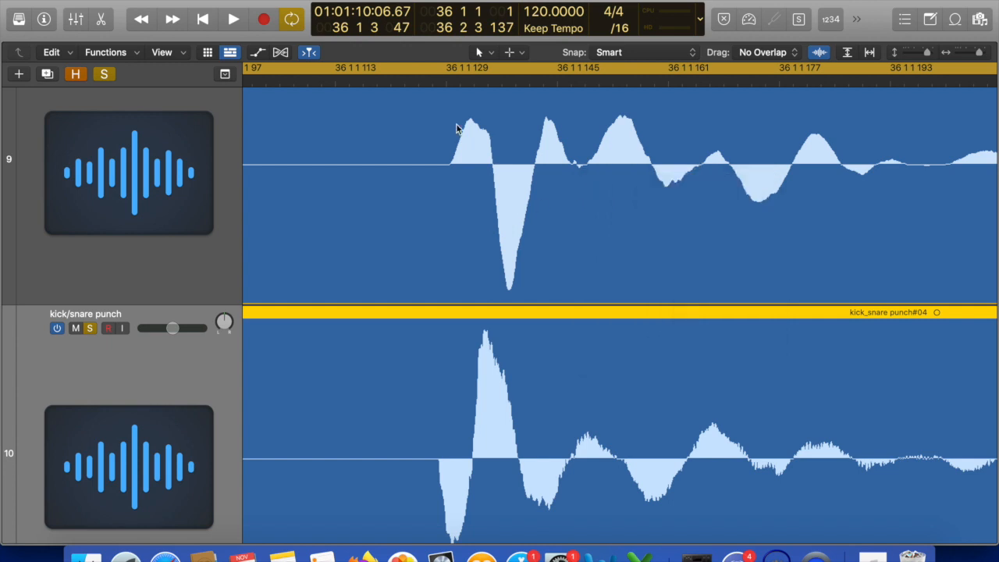
left_click(454, 82)
scroll(458, 212, "down", 5)
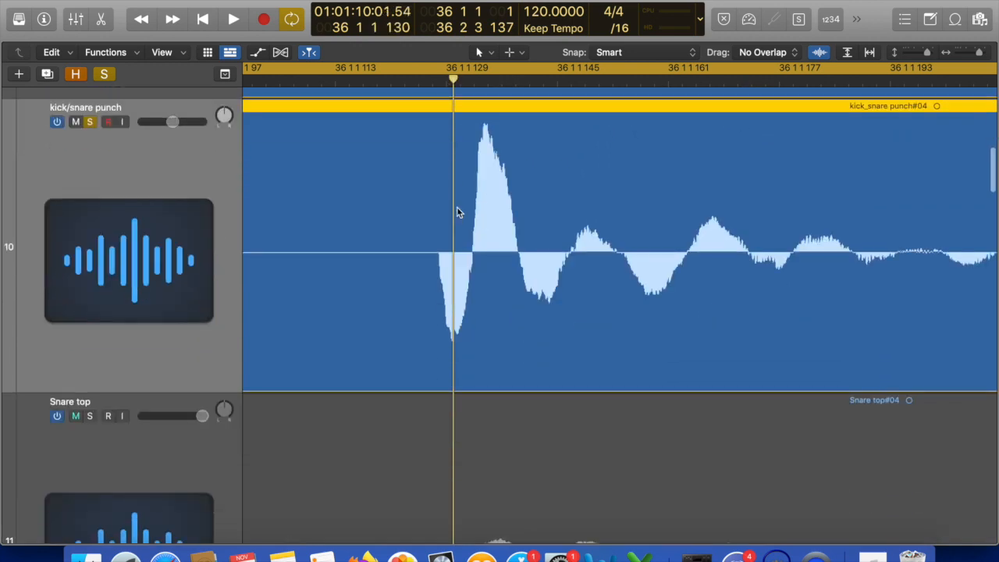
Clear the current solos and solo only the room R and room L tracks.
scroll(444, 241, "down", 6)
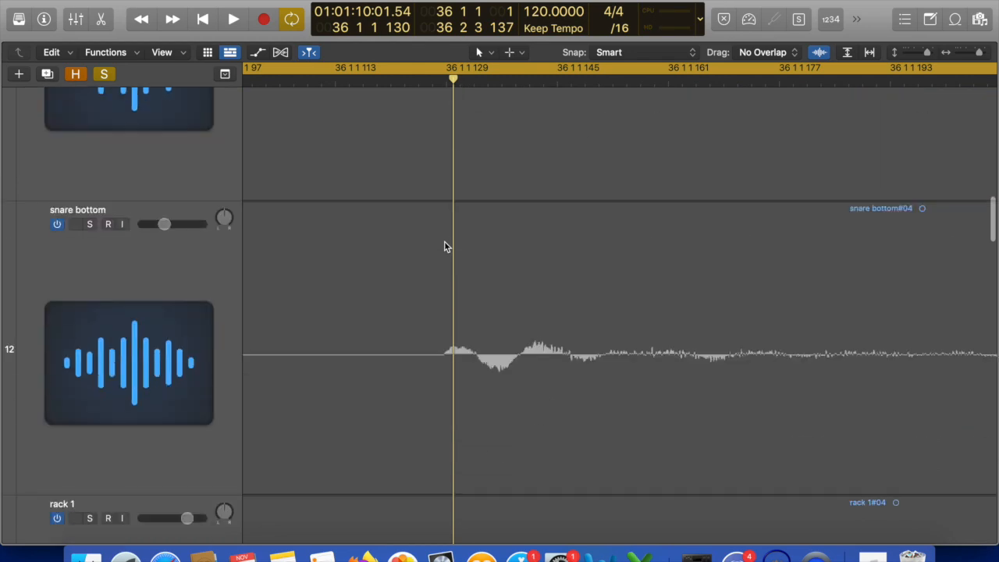
scroll(444, 246, "down", 15)
scroll(444, 246, "down", 8)
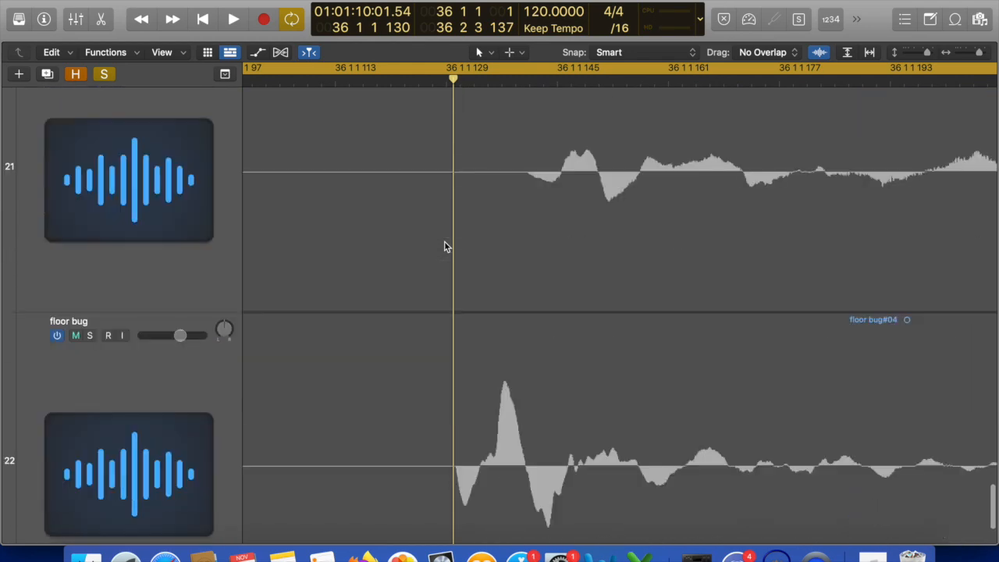
scroll(444, 247, "up", 4)
scroll(444, 246, "up", 5)
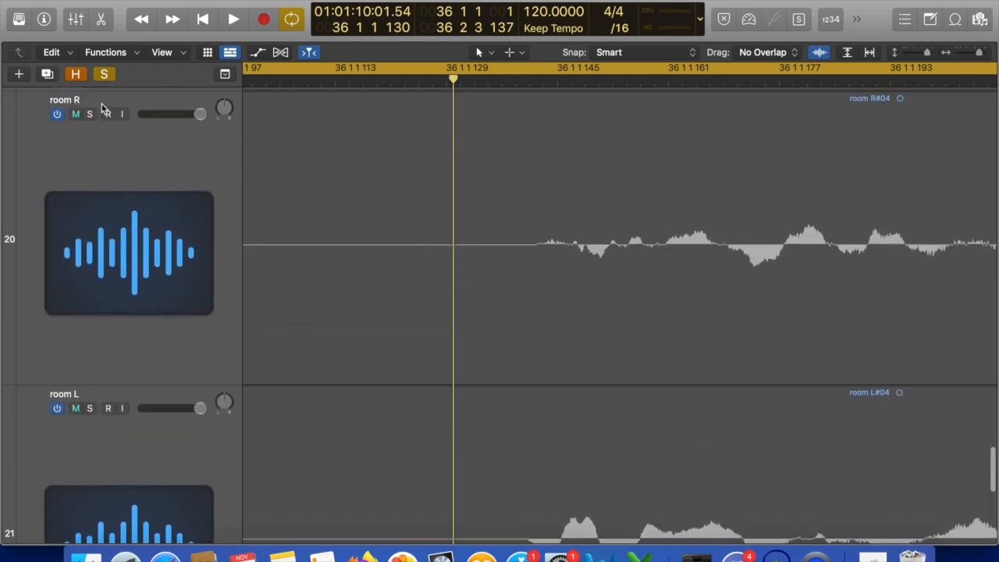
left_click(90, 114)
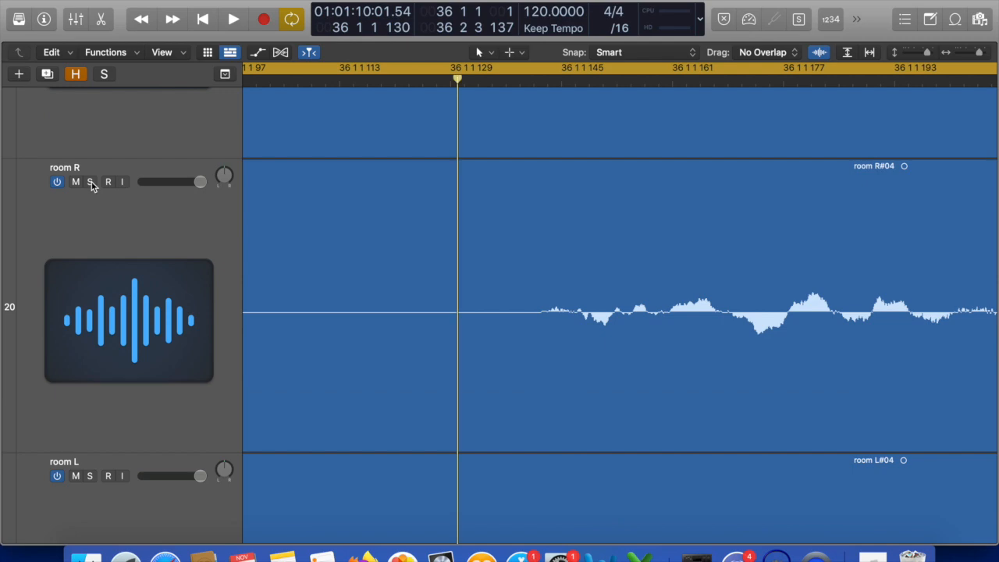
scroll(91, 327, "down", 3)
left_click(91, 326)
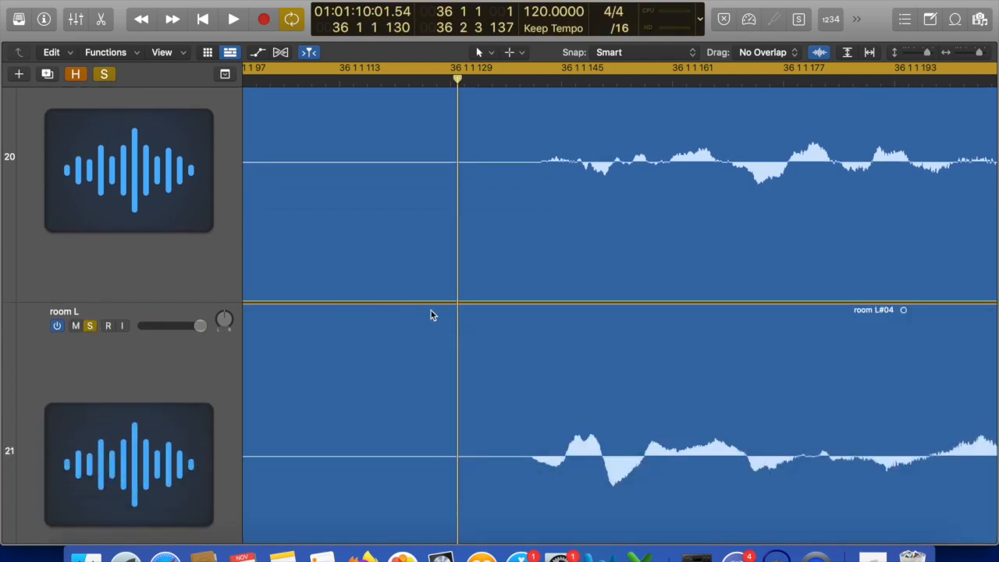
Compare where the first hit starts on the close-mic drum tracks and on the two room tracks, relative to the playhead.
scroll(431, 315, "right", 5)
scroll(430, 314, "left", 5)
scroll(431, 315, "up", 15)
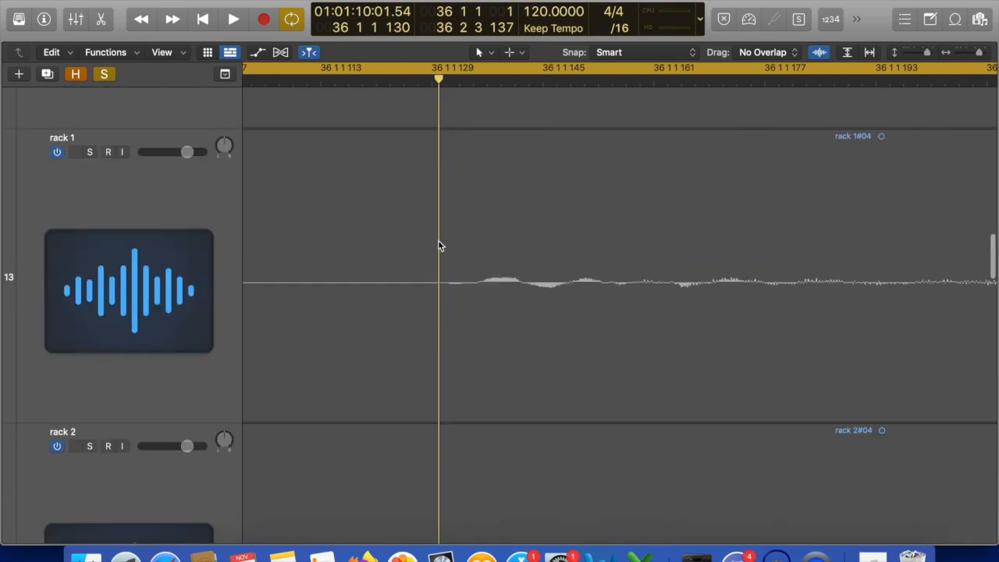
scroll(438, 234, "up", 15)
scroll(450, 149, "down", 20)
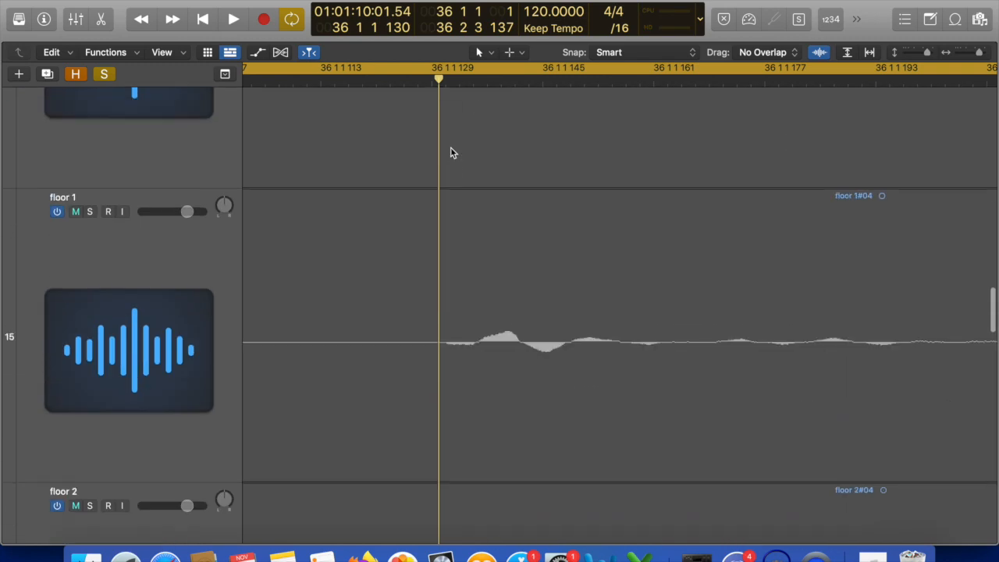
scroll(450, 153, "down", 20)
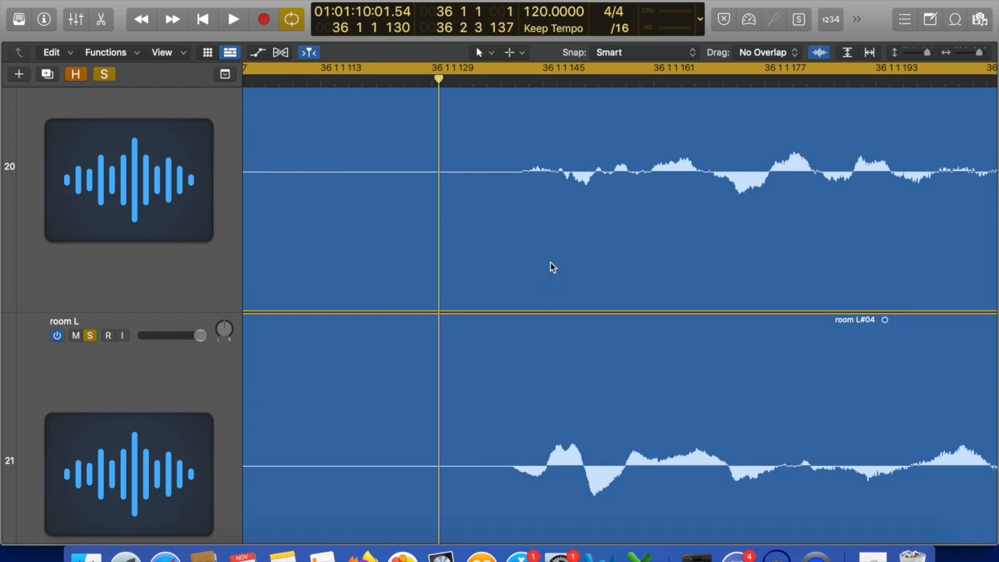
left_click(556, 351)
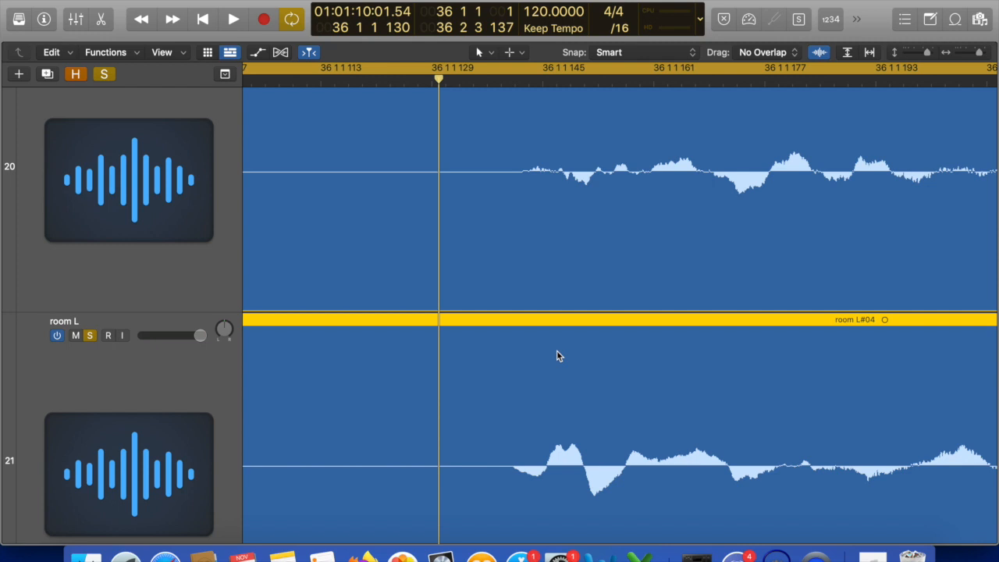
left_click_drag(617, 260, 543, 264)
key("super+z")
Shift the room L and room R regions together earlier so their first hit meets the playhead, then undo the move.
left_click(592, 339)
scroll(596, 199, "up", 5)
left_click(583, 209, "shift")
scroll(583, 209, "down", 2)
scroll(583, 209, "down", 1)
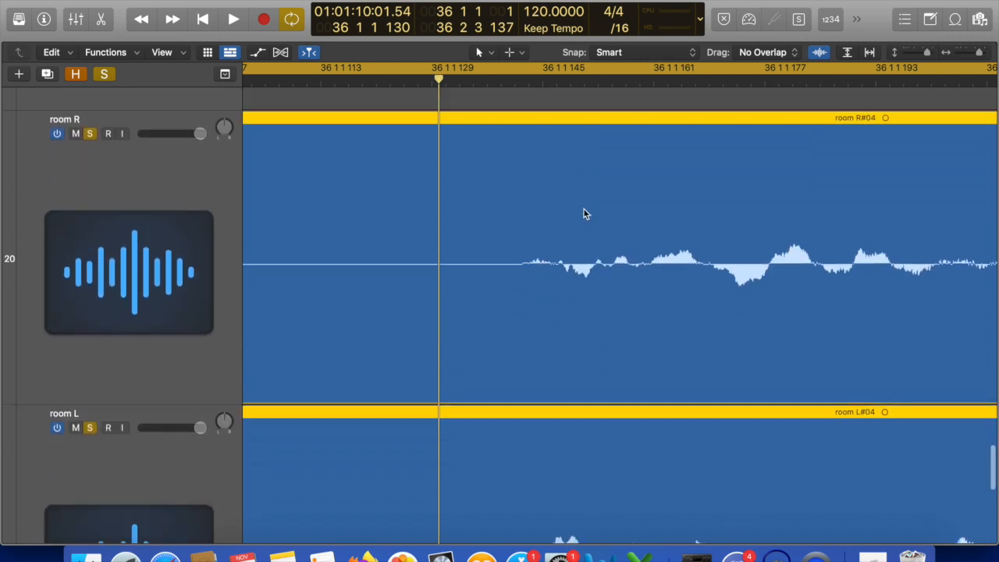
left_click_drag(596, 273, 520, 279)
scroll(520, 280, "down", 8)
scroll(521, 279, "up", 6)
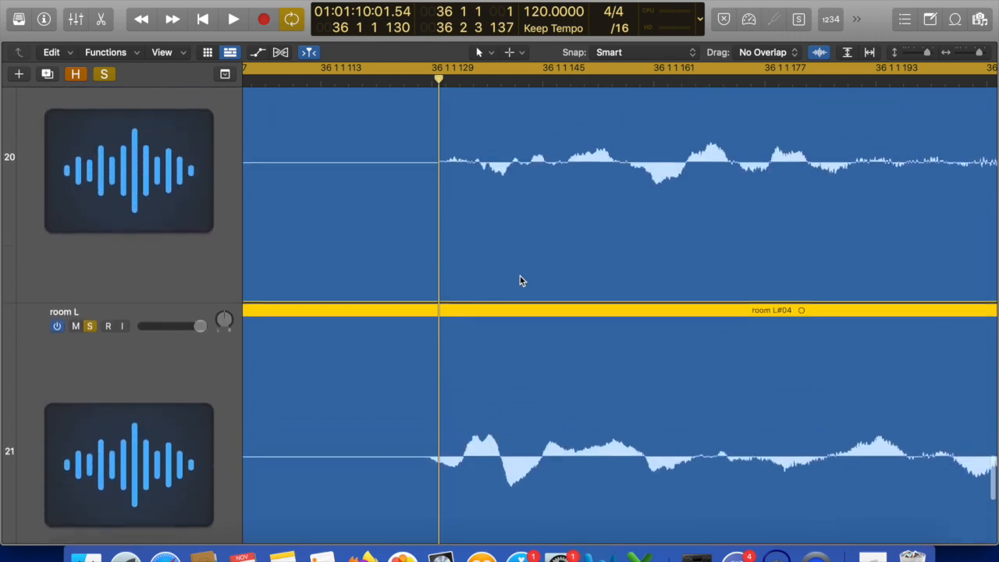
scroll(521, 280, "up", 2)
key("super+z")
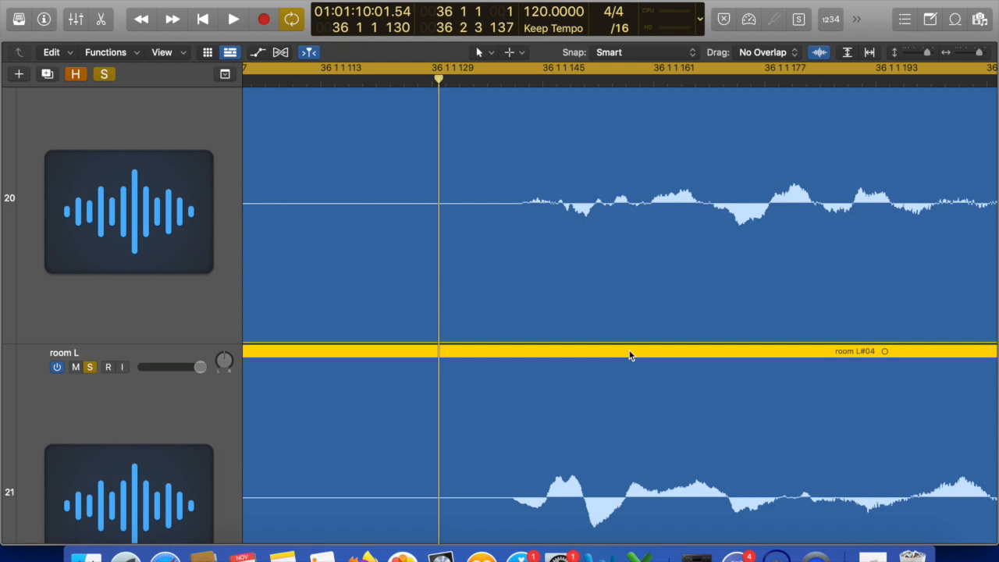
Examine the room R and room L waveforms closely around the first hit for matching or opposite polarity.
key("super+Right")
key("super+Right")
key("super+Left")
key("super+Left")
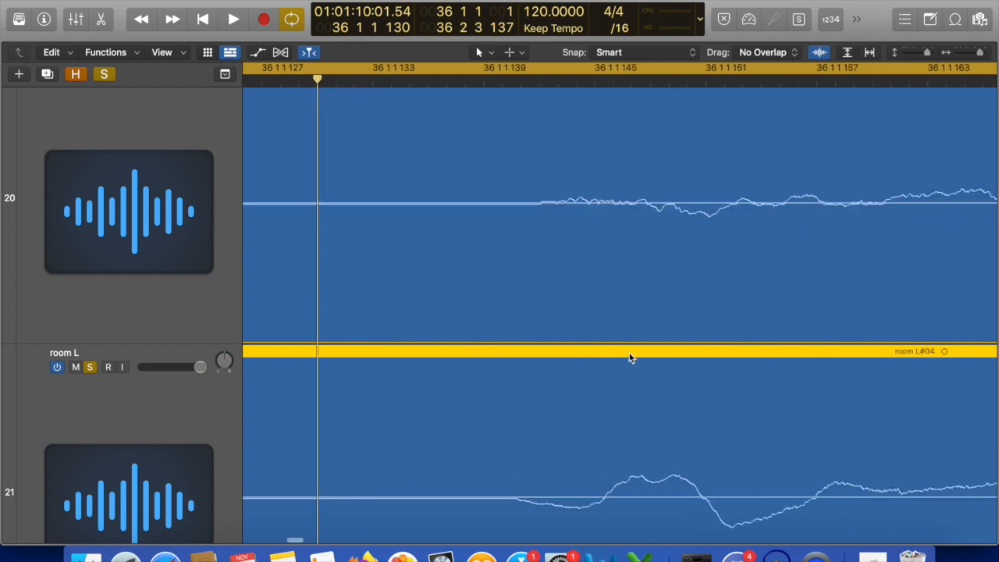
key("super+Left")
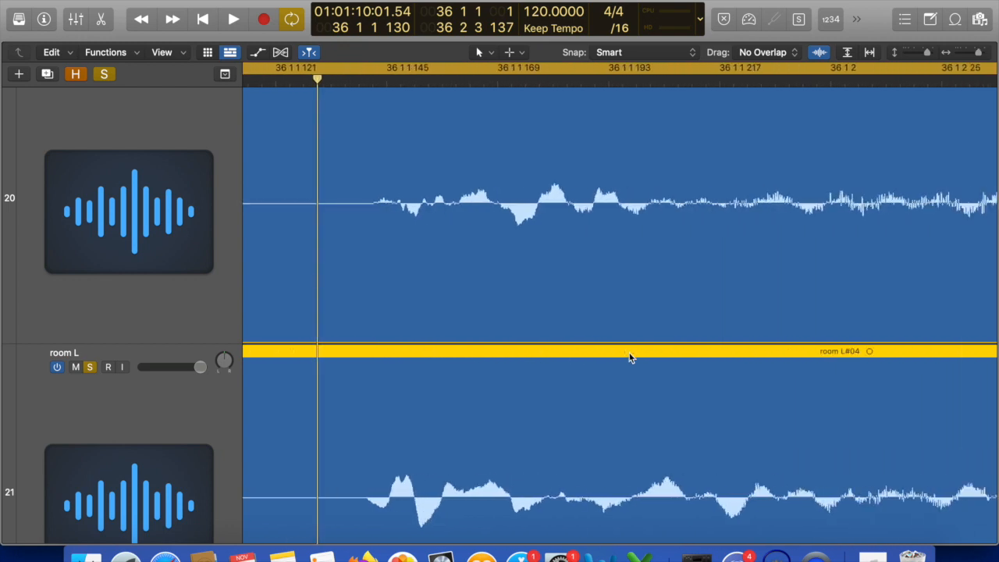
key("super+Right")
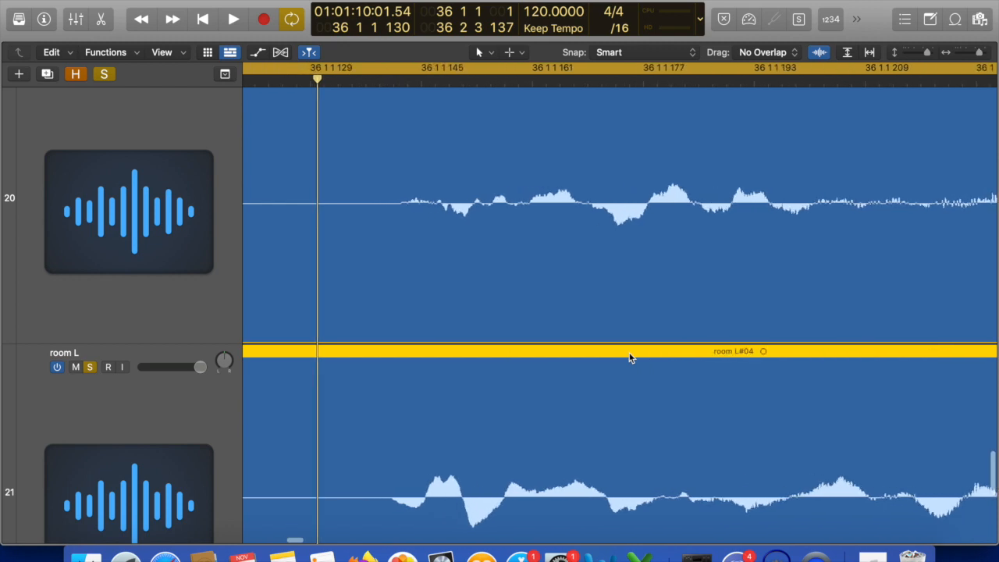
key("super+Right")
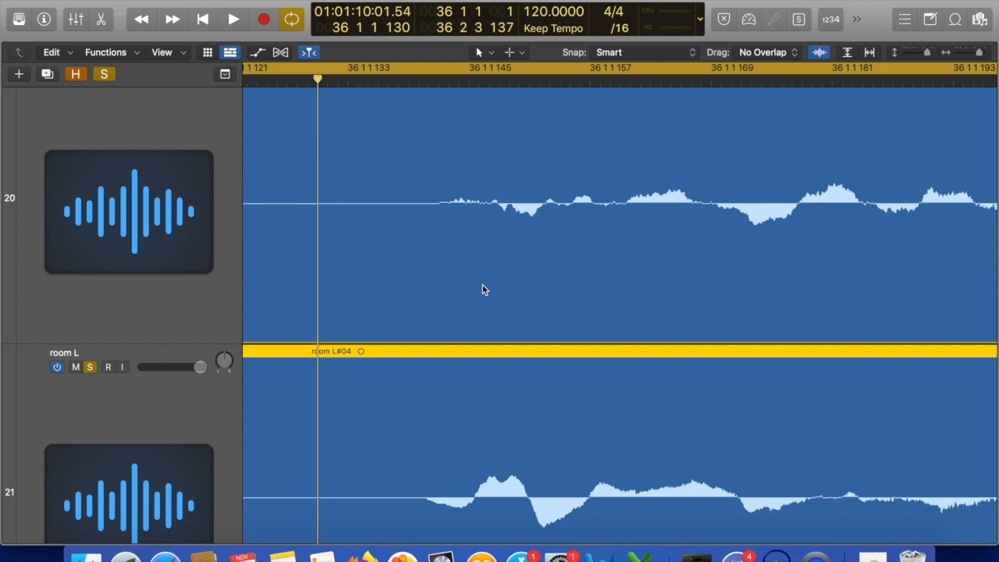
scroll(573, 319, "up", 3)
scroll(574, 318, "down", 4)
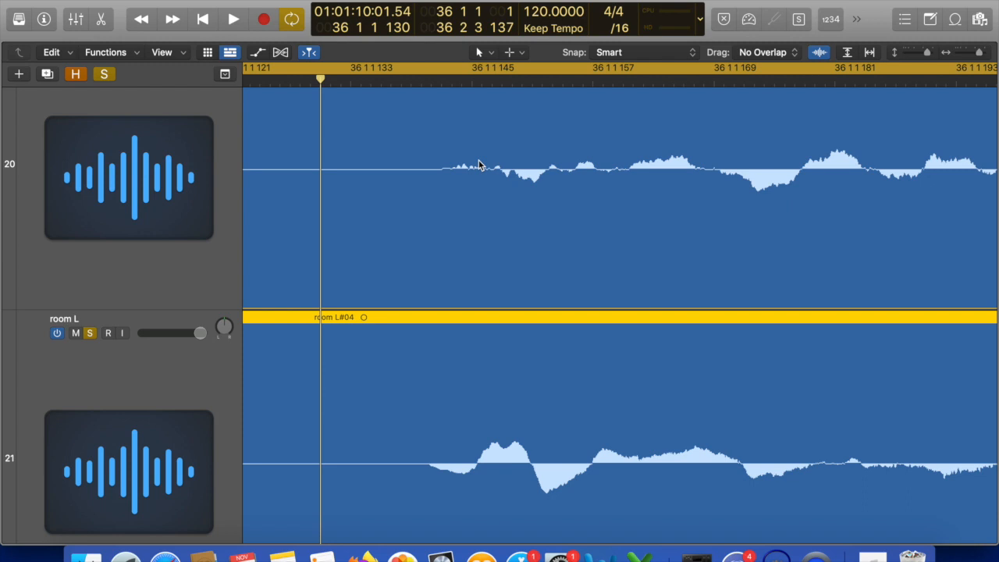
Listen to the cycle with only room R and room L soloed, then stop playback.
key("space")
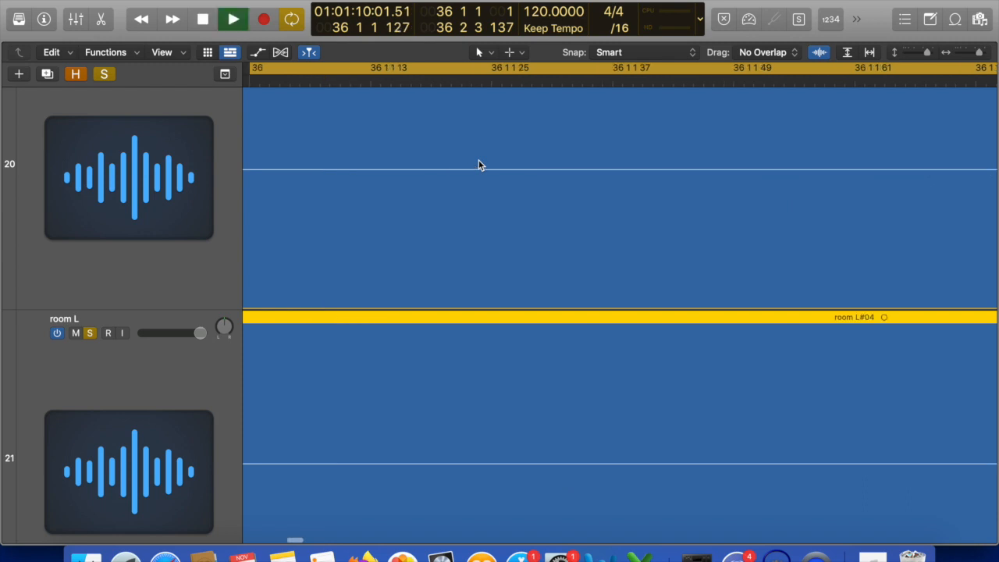
scroll(479, 164, "down", 5)
scroll(479, 160, "down", 3)
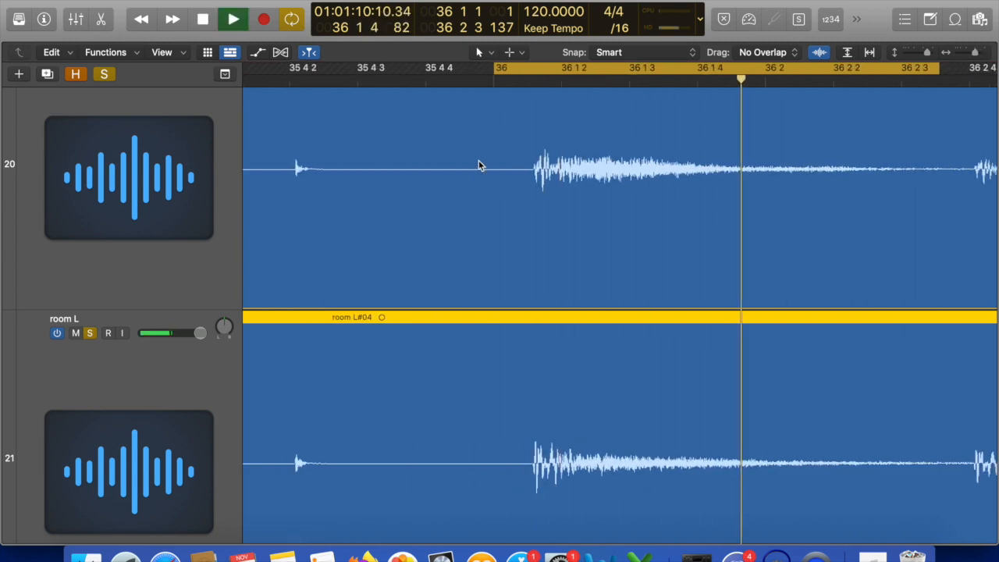
key("space")
Place the playhead at 36 1 1 139, just before the room tracks' first hit, and compare the two waveforms there.
scroll(541, 249, "up", 10)
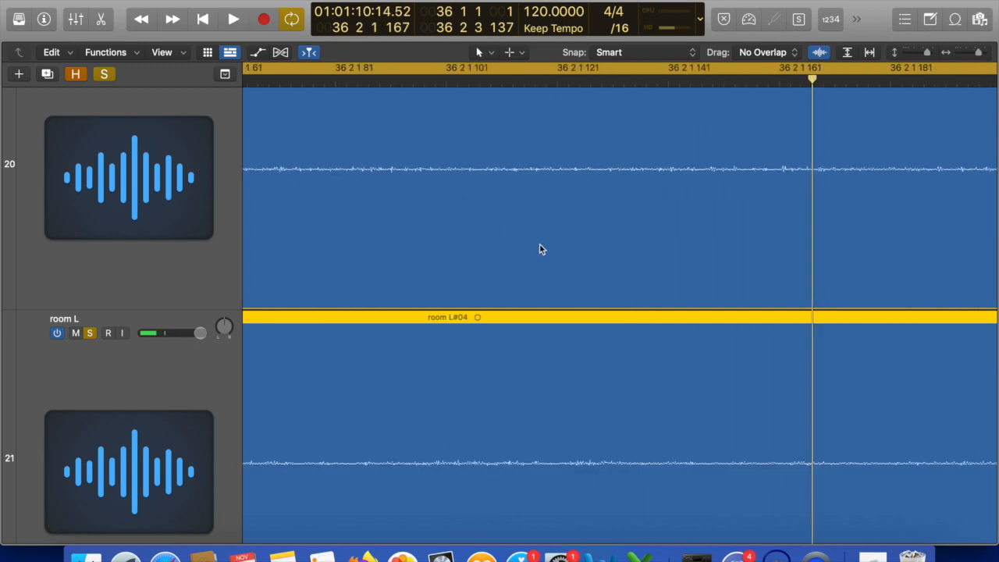
scroll(539, 248, "left", 10)
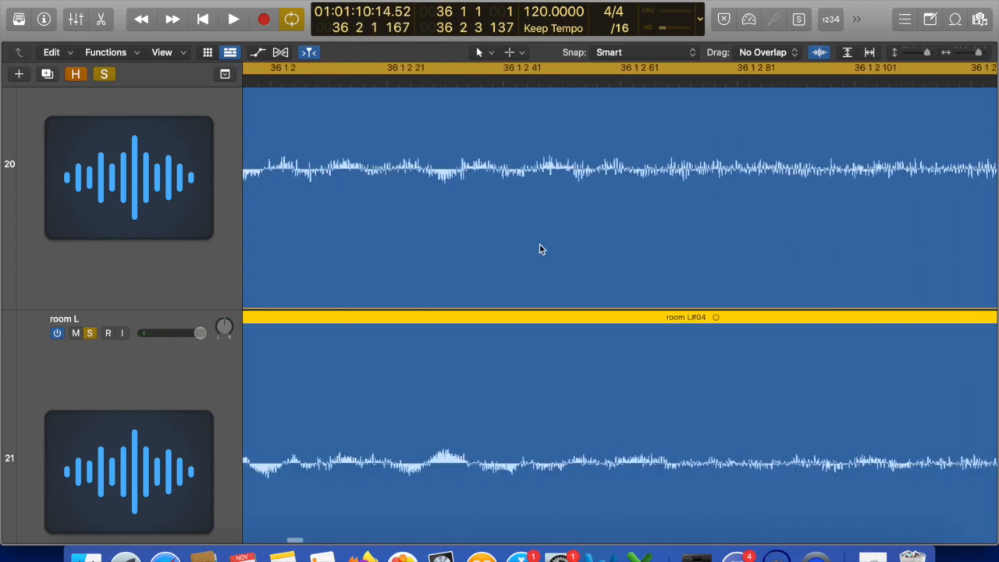
left_click(535, 79)
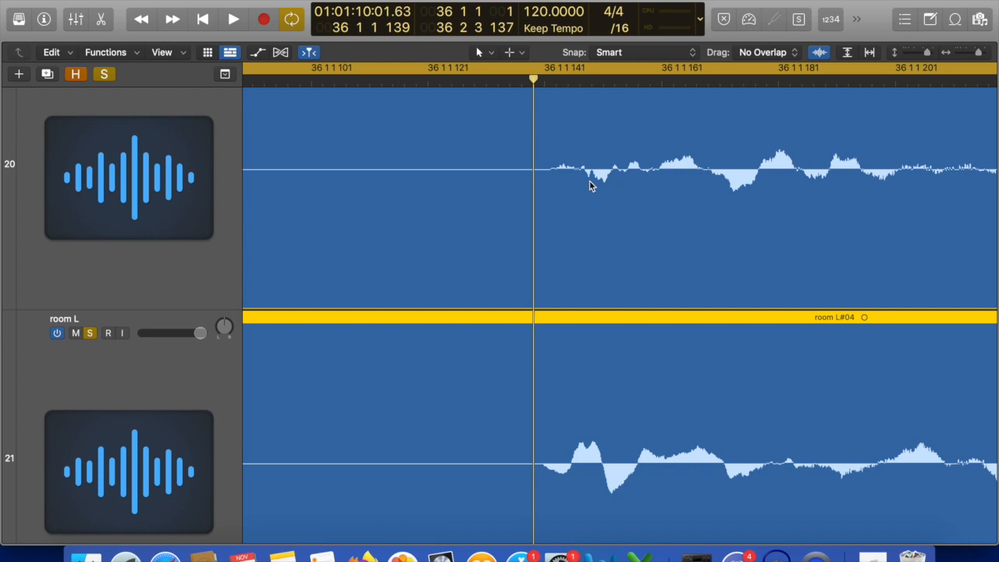
scroll(591, 184, "up", 5)
scroll(591, 184, "down", 5)
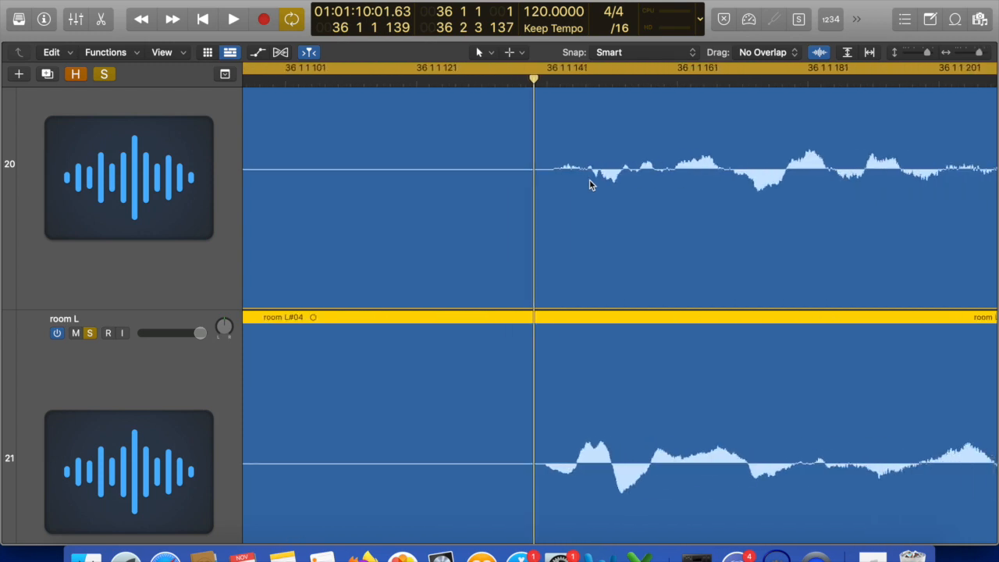
scroll(609, 269, "right", 3)
left_click_drag(517, 79, 489, 79)
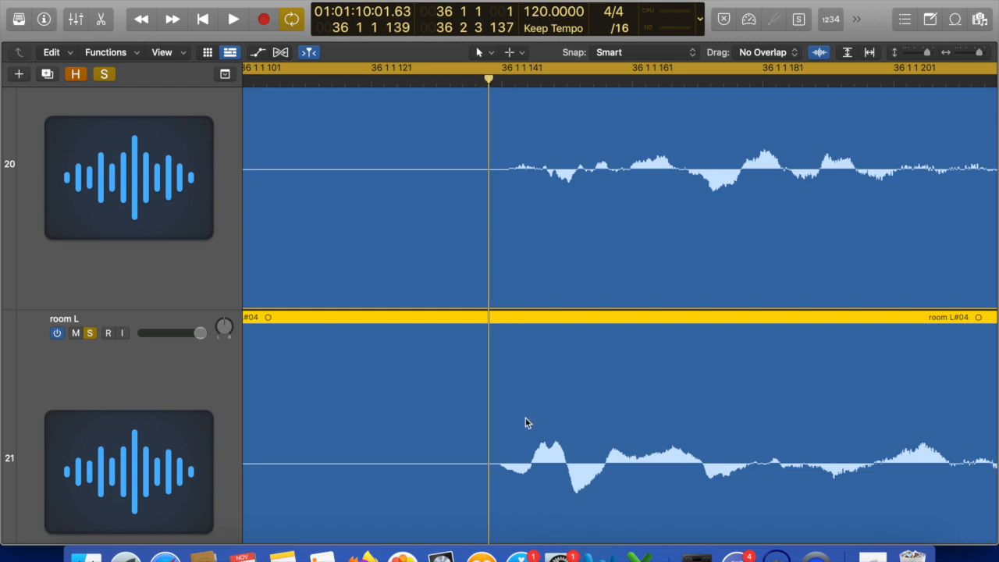
scroll(515, 265, "up", 3)
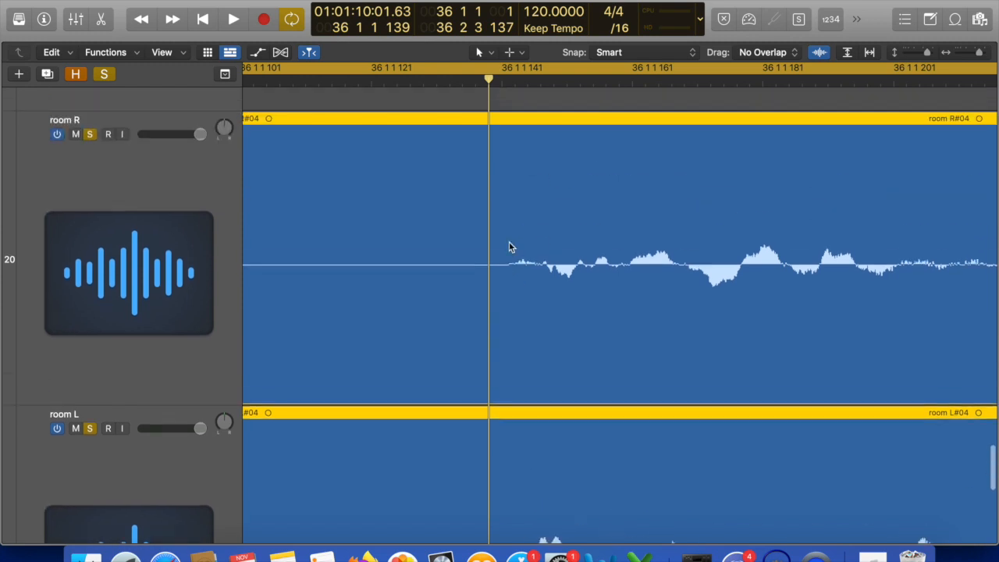
scroll(515, 234, "down", 1)
scroll(534, 197, "down", 7)
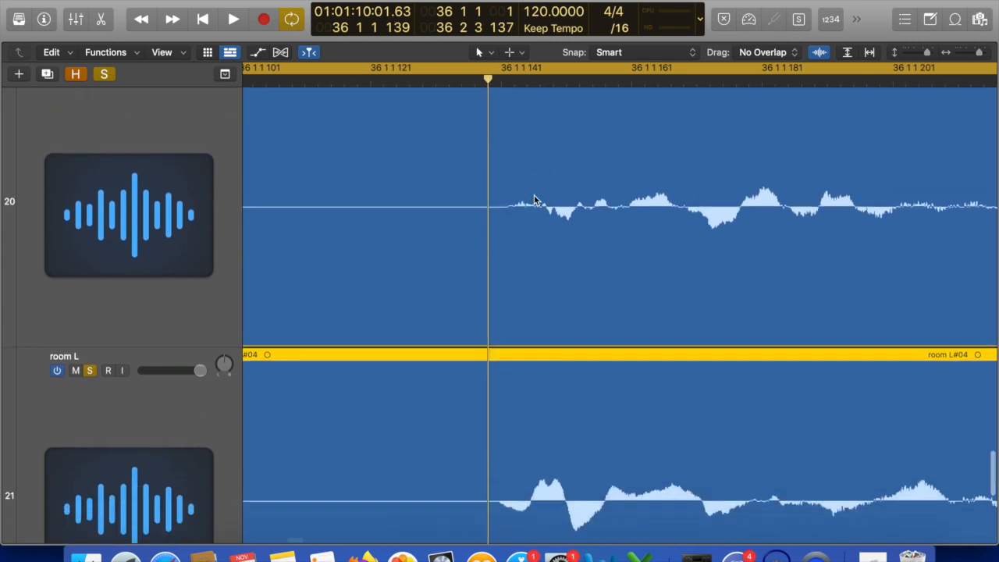
scroll(486, 379, "up", 5)
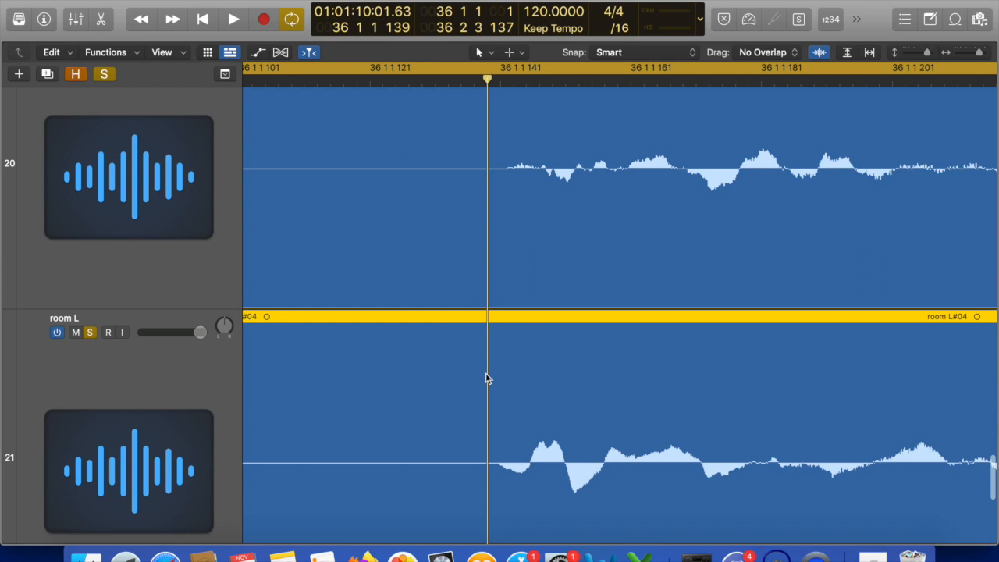
Insert a mono Gain plug-in on the room L channel and enable its Phase Invert.
key("x")
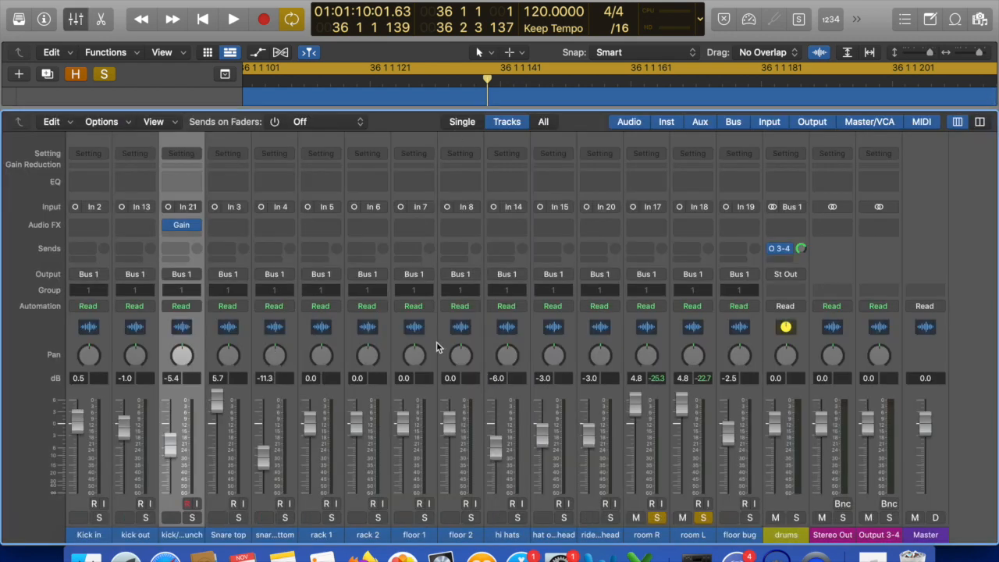
left_click(700, 229)
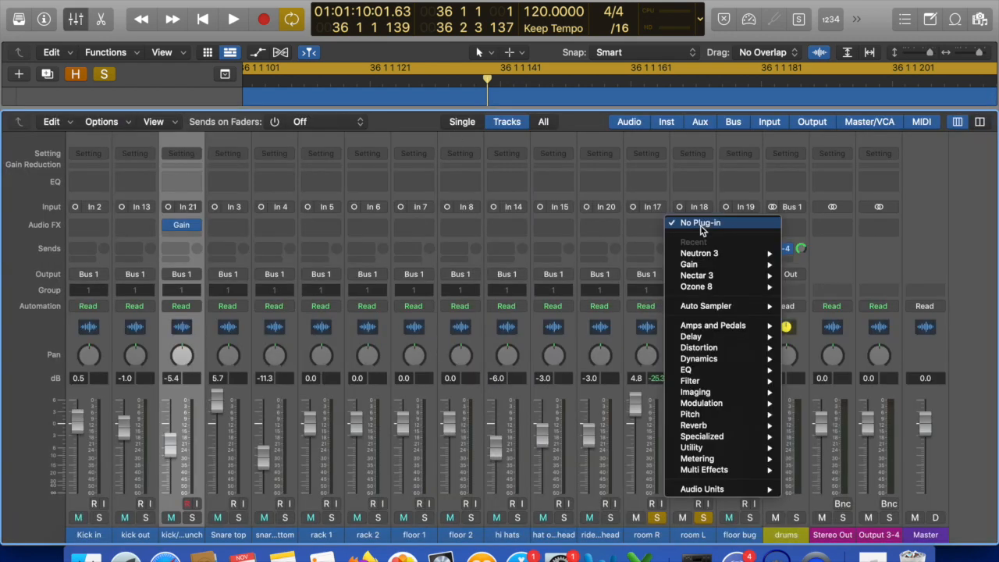
left_click(672, 228)
left_click(702, 227)
mouse_move(700, 266)
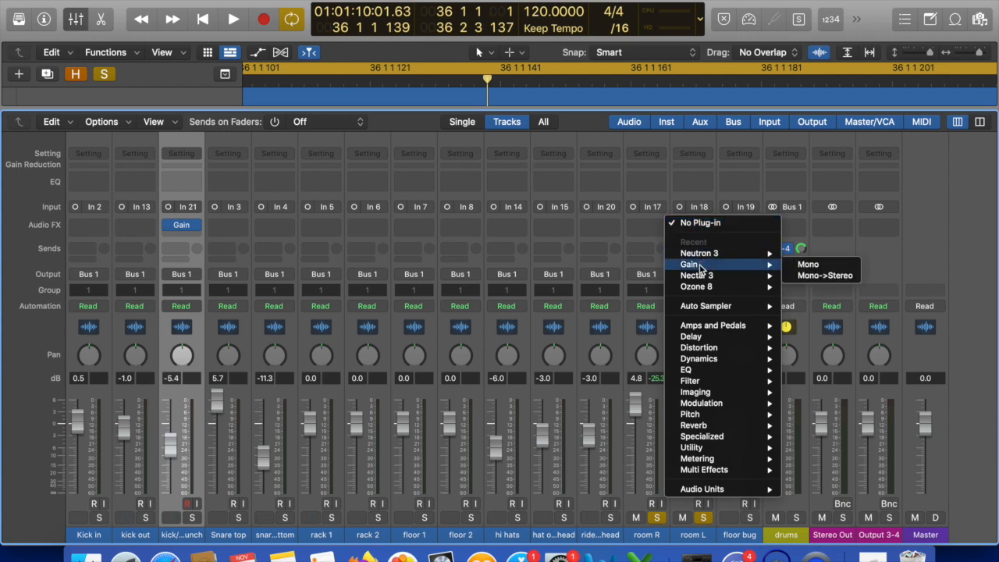
left_click(793, 266)
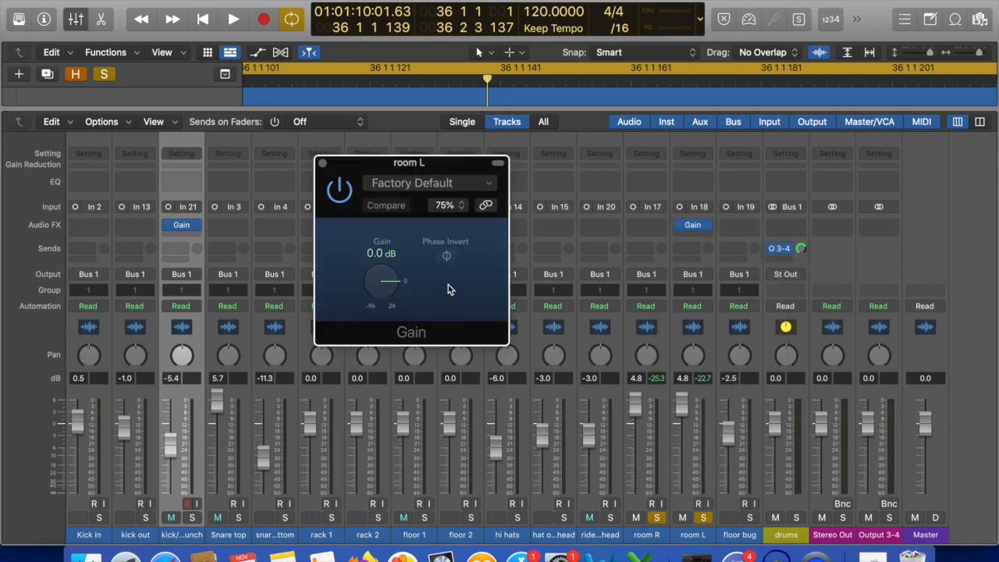
left_click(447, 258)
key("x")
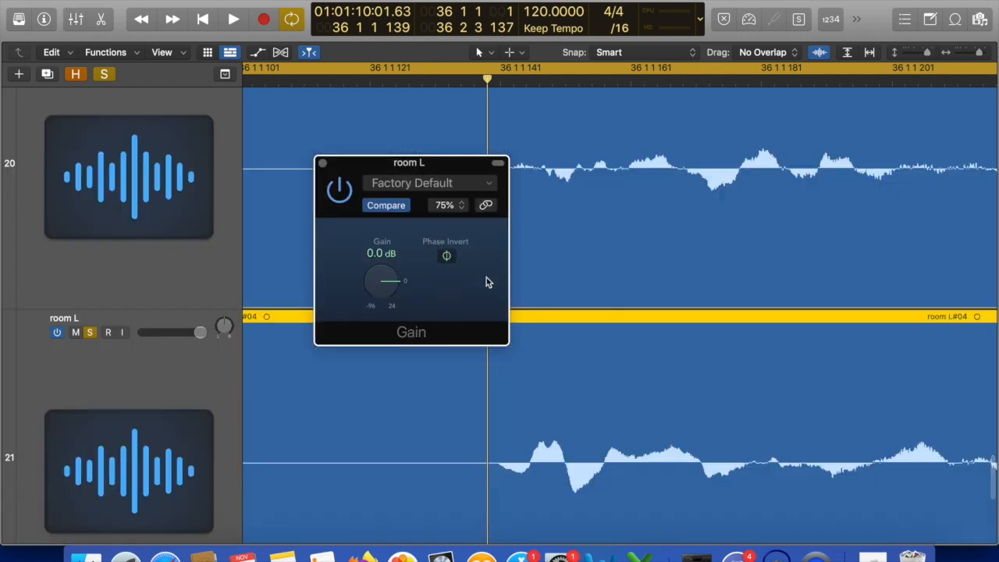
Compare the room tracks in the playing cycle with room L's Phase Invert switched off and back on.
key("space")
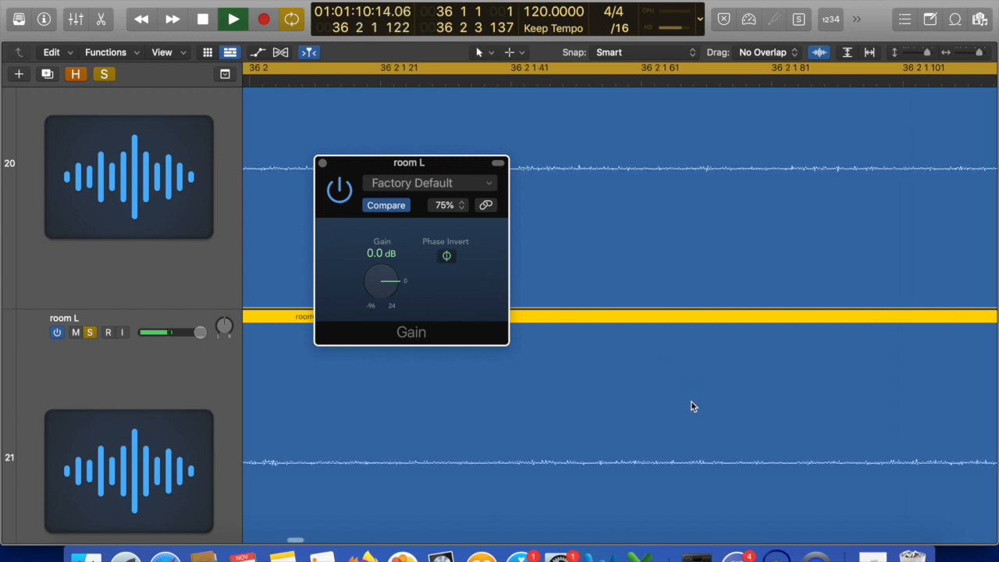
scroll(691, 401, "down", 10)
left_click(453, 258)
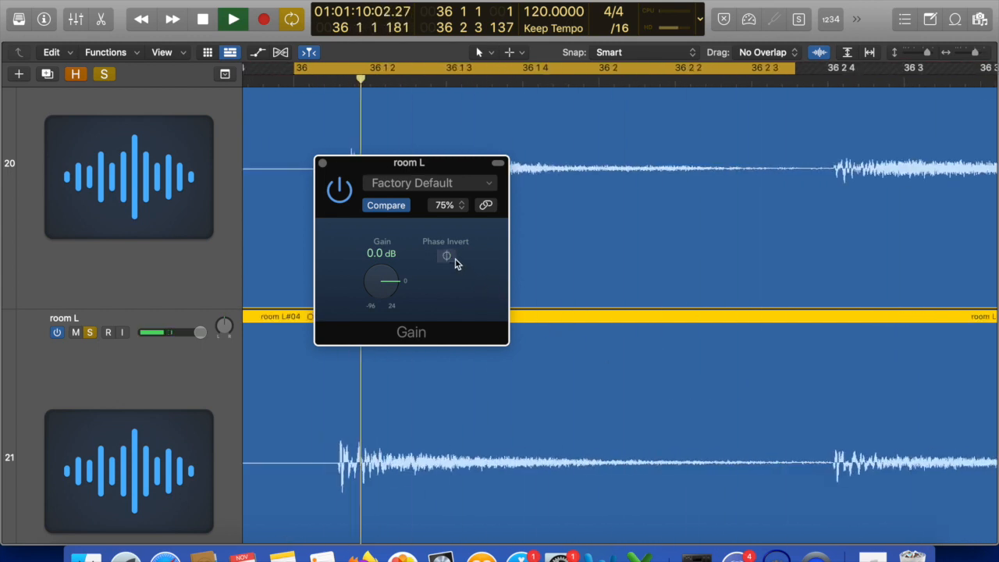
left_click(445, 258)
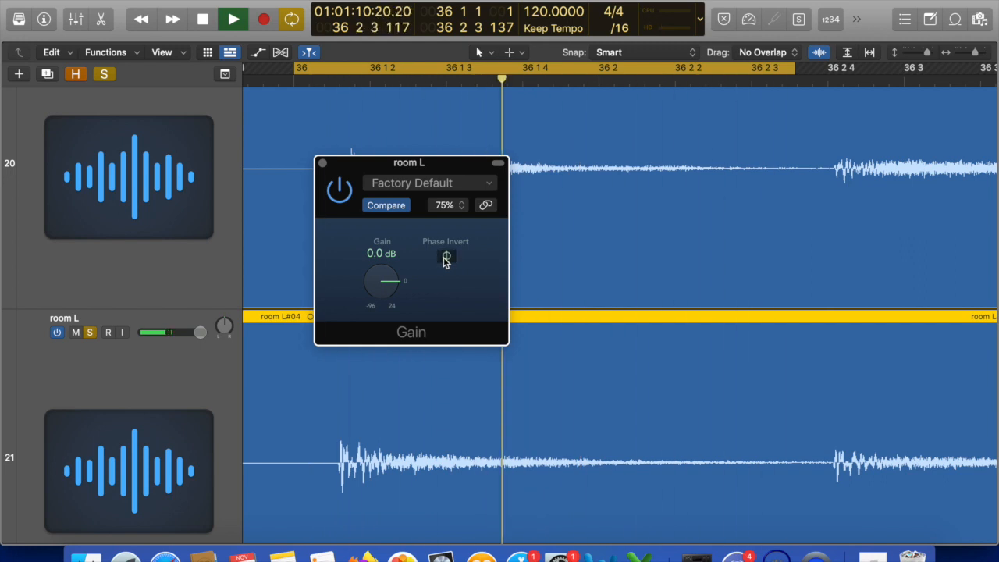
Switch off room L's Phase Invert, stop playback, and close the open Gain windows with the cycle turned off.
left_click(445, 259)
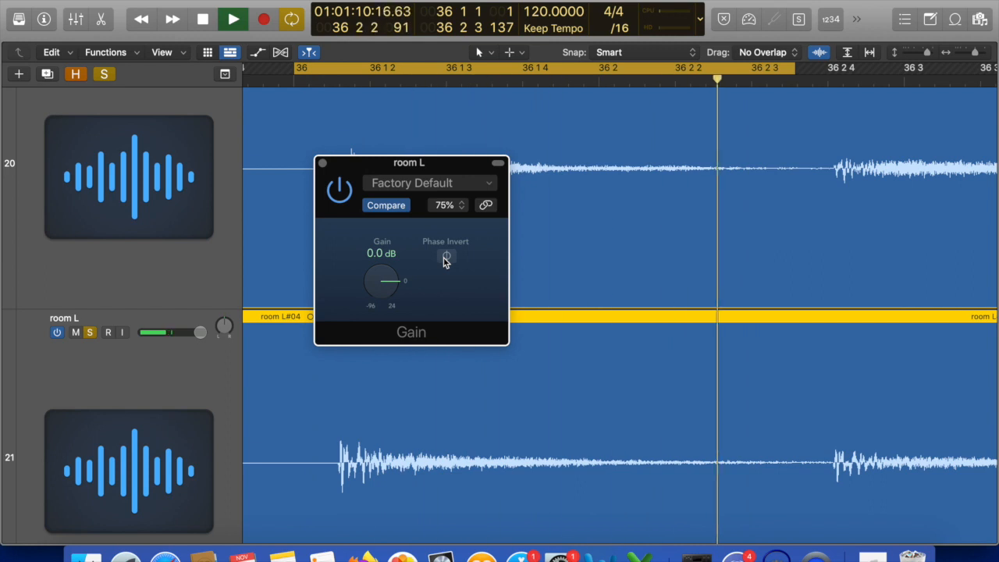
key("space")
left_click(323, 166)
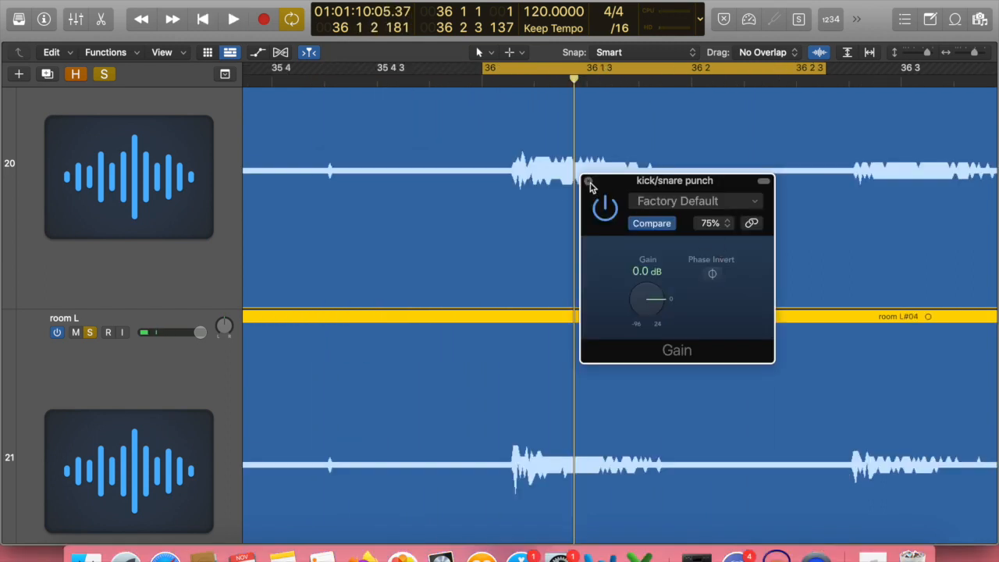
left_click(551, 76)
left_click(589, 181)
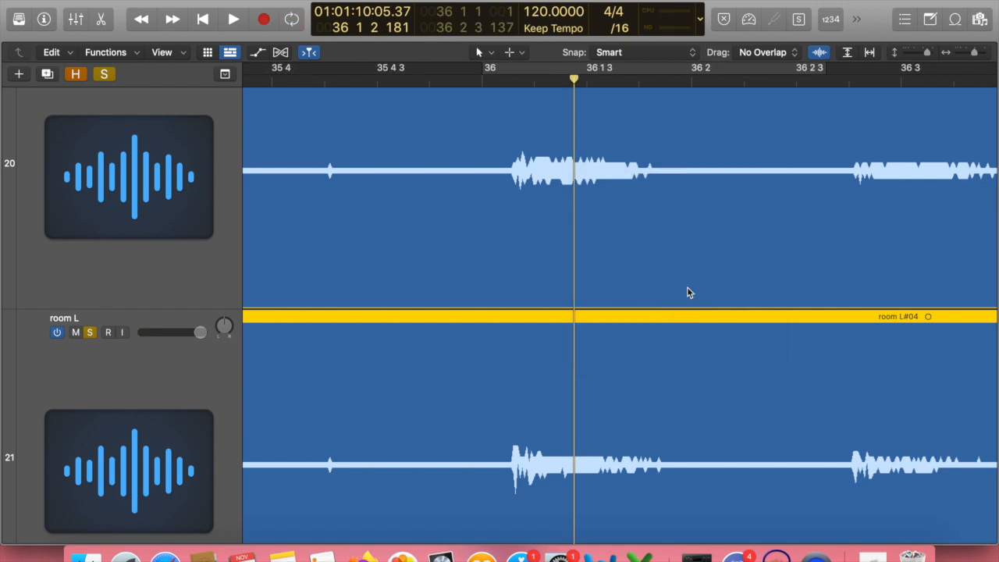
Place the playhead at 38 1 2 211, at the onset of the loud bar 38 hit, and compare the two room waveforms.
scroll(668, 337, "up", 5)
scroll(668, 337, "right", 5)
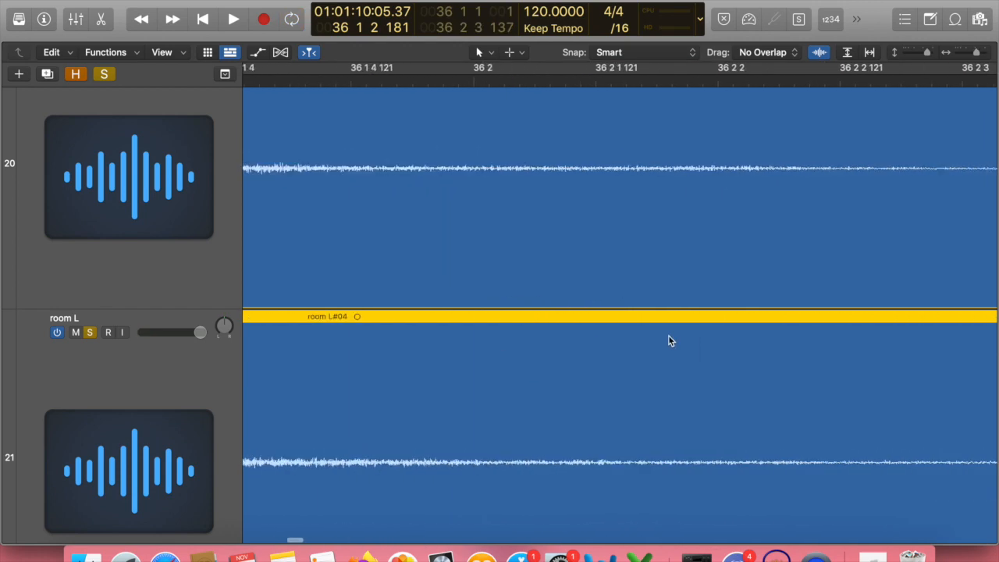
scroll(670, 349, "down", 5)
scroll(669, 348, "right", 10)
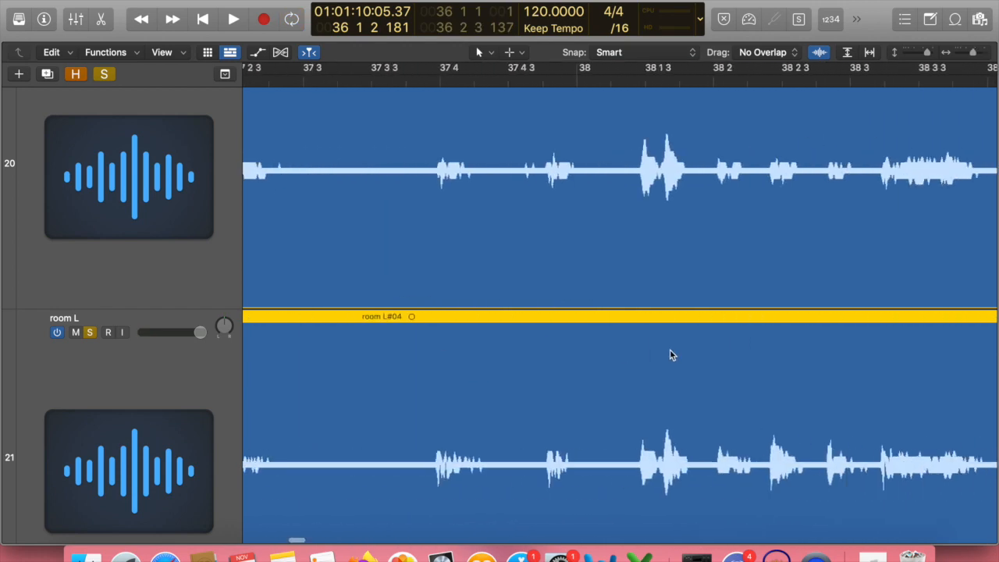
left_click(592, 75)
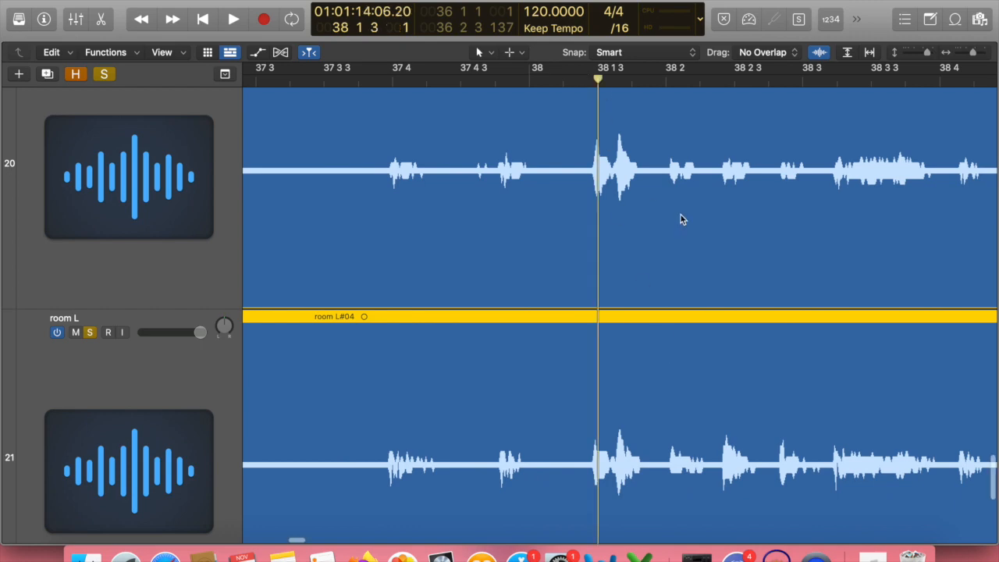
scroll(680, 219, "up", 5)
scroll(681, 219, "up", 2)
scroll(680, 219, "left", 7)
scroll(680, 219, "down", 4)
scroll(681, 218, "up", 2)
left_click(677, 79)
scroll(729, 189, "up", 4)
scroll(729, 192, "up", 2)
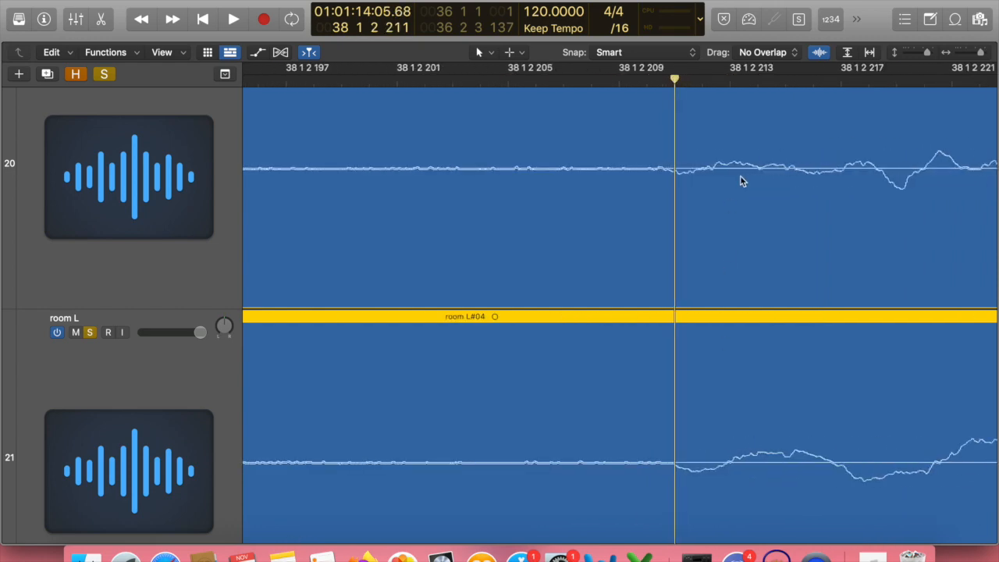
scroll(769, 220, "right", 3)
Place the playhead at 64 4 1 81, just after the hit that follows the bar 64 gap, and compare the room waveforms.
scroll(776, 306, "down", 12)
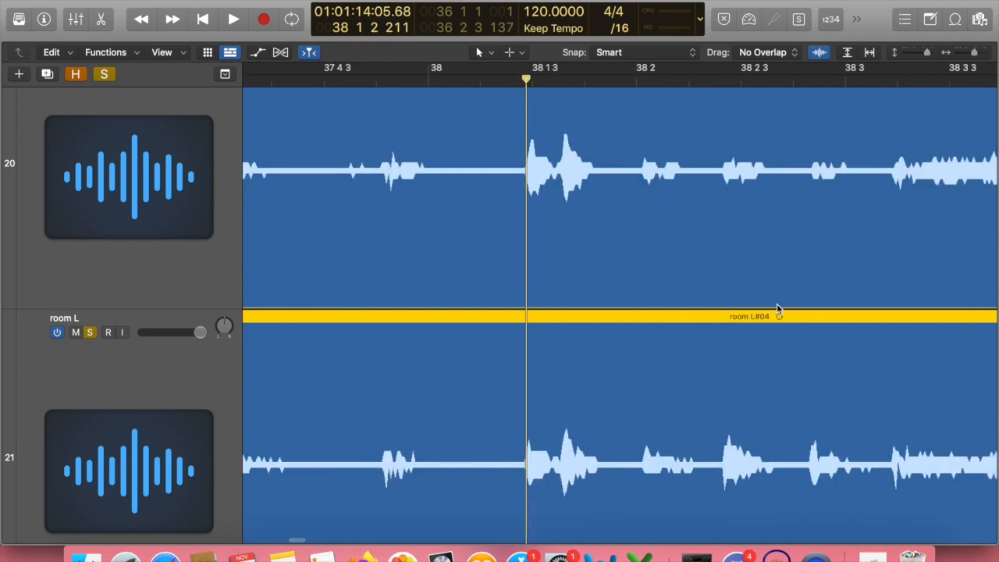
scroll(777, 306, "down", 3)
scroll(776, 306, "right", 10)
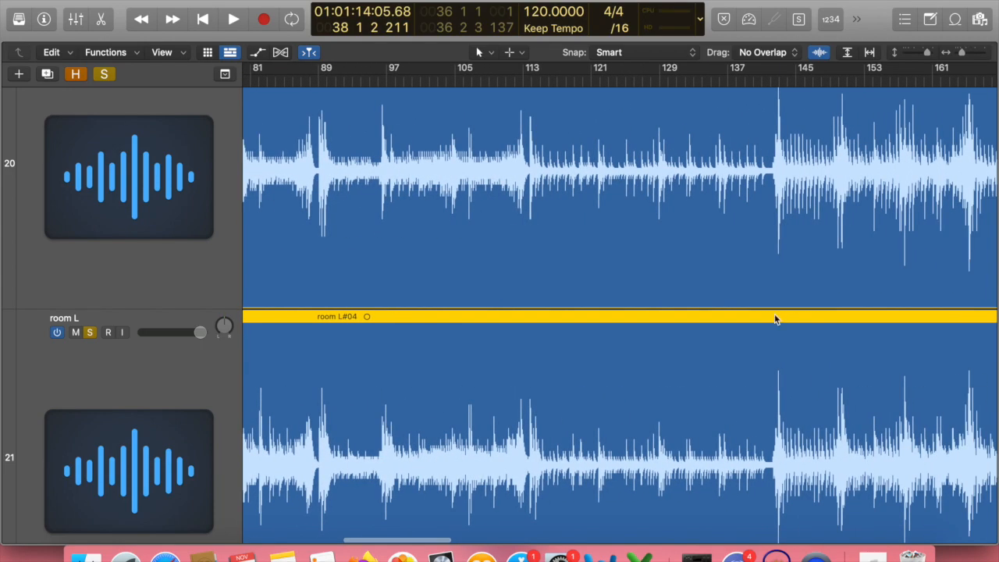
scroll(776, 304, "down", 4)
scroll(775, 317, "up", 6)
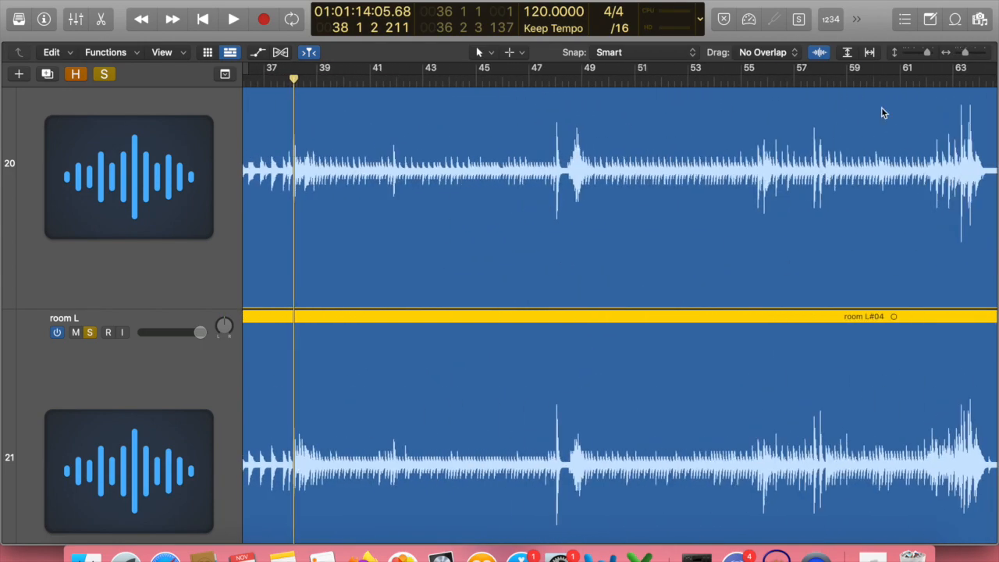
scroll(880, 109, "right", 3)
left_click(825, 69)
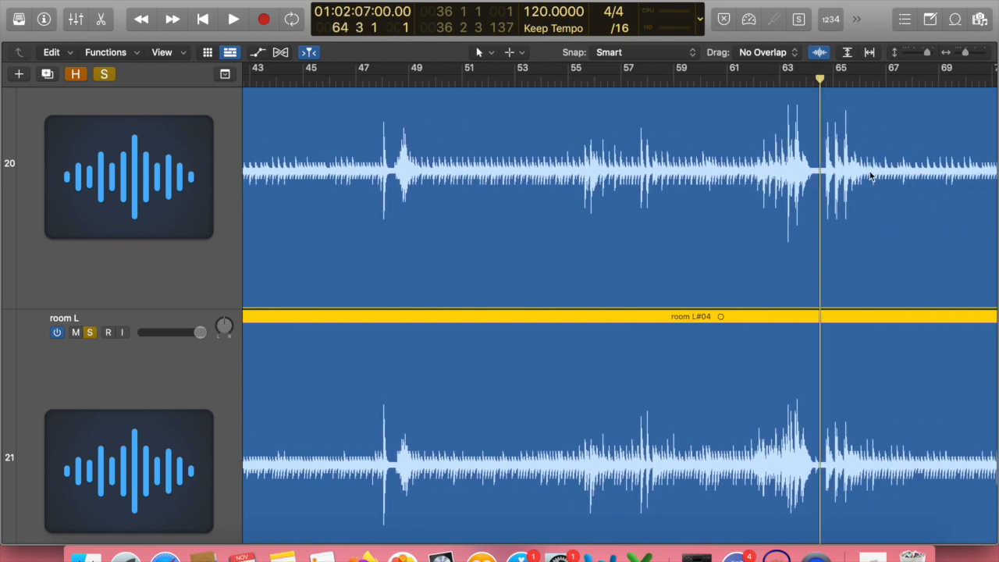
scroll(871, 175, "up", 10)
scroll(871, 175, "right", 5)
left_click(604, 78)
scroll(666, 202, "up", 8)
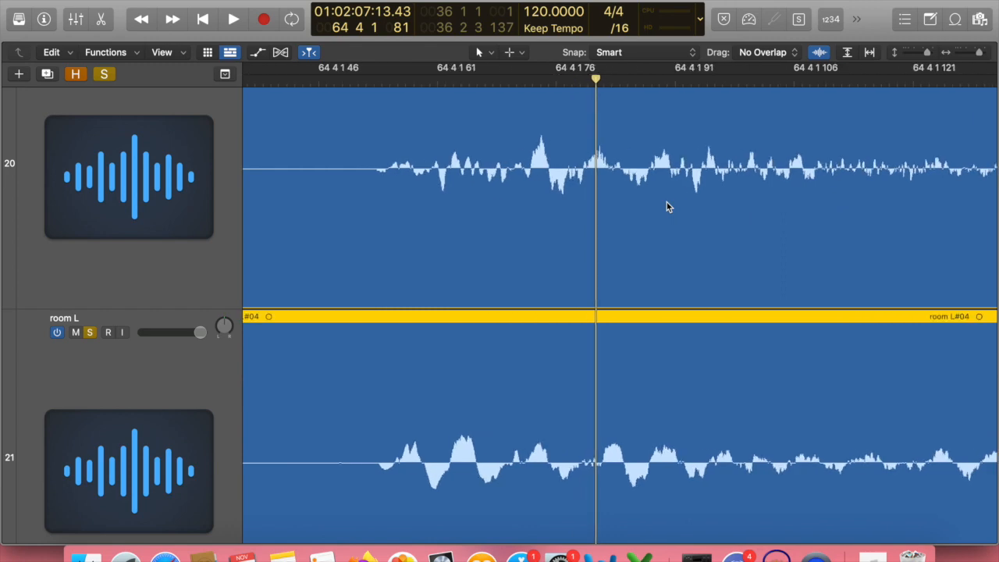
scroll(666, 206, "left", 5)
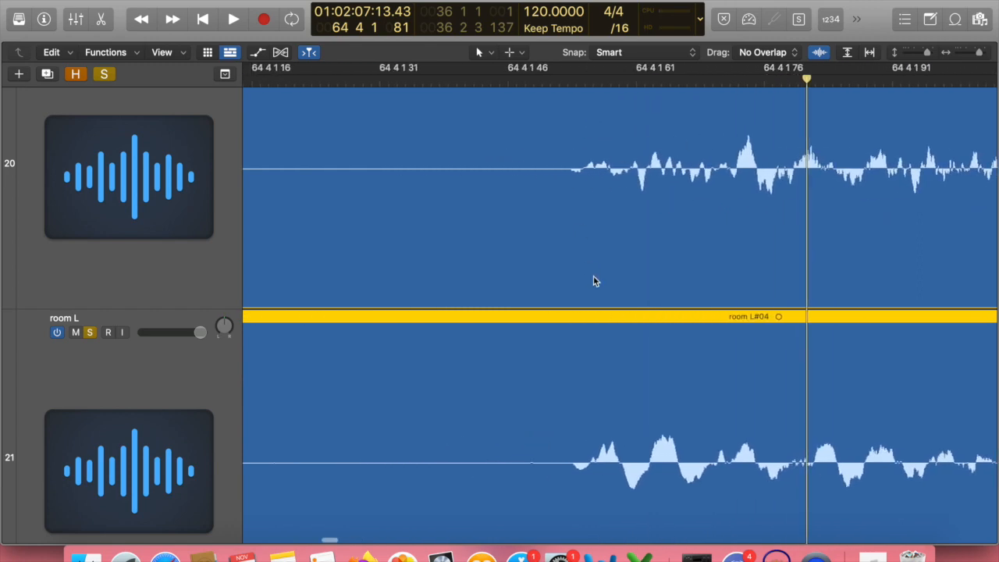
Return to the start of the playing, place the playhead at 35 1 1 1, and examine the first room hits.
scroll(616, 212, "down", 8)
scroll(628, 267, "left", 6)
scroll(628, 266, "left", 10)
scroll(629, 266, "down", 5)
scroll(629, 268, "left", 5)
scroll(629, 268, "left", 10)
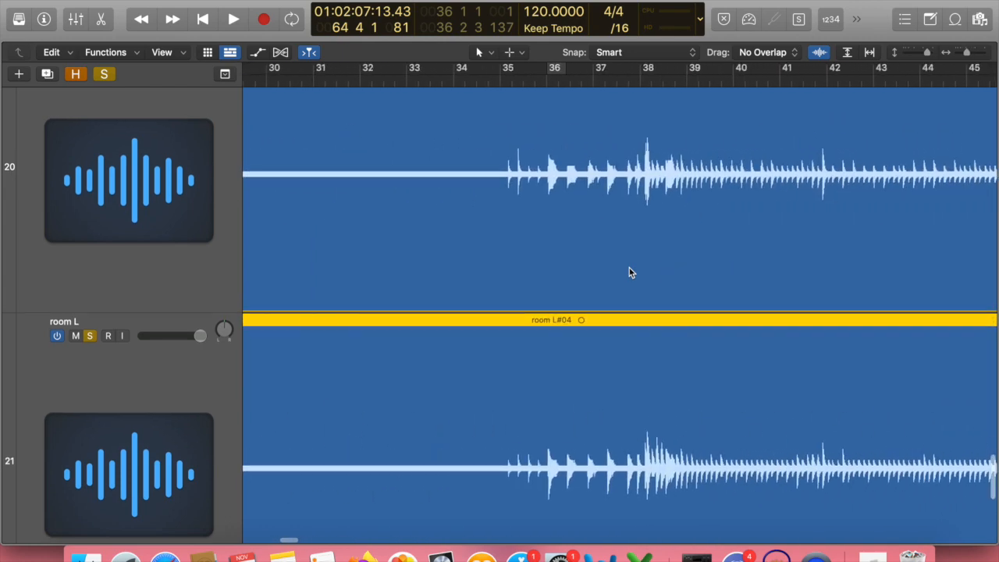
left_click(504, 82)
scroll(593, 244, "up", 15)
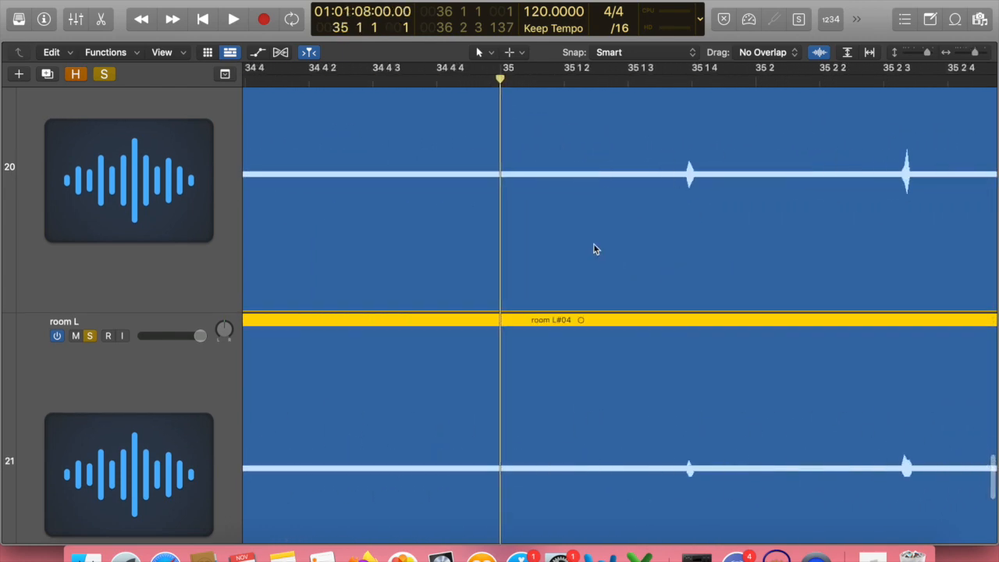
scroll(594, 244, "right", 4)
scroll(593, 244, "up", 5)
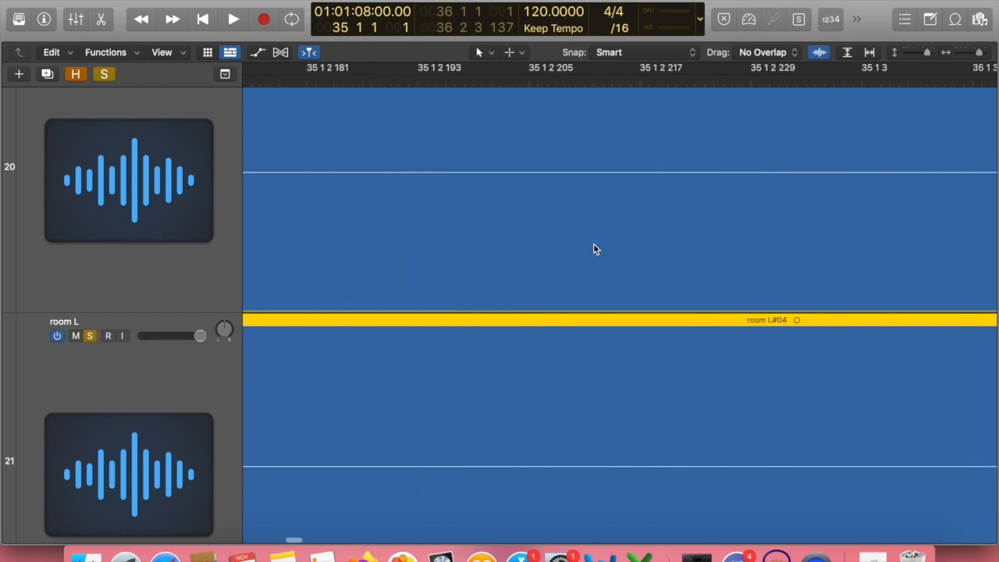
scroll(594, 244, "right", 8)
Place the playhead at 48 1 2 1, within the isolated bar 48 hit, and compare the room R and room L waveforms.
scroll(593, 249, "down", 3)
scroll(593, 250, "down", 15)
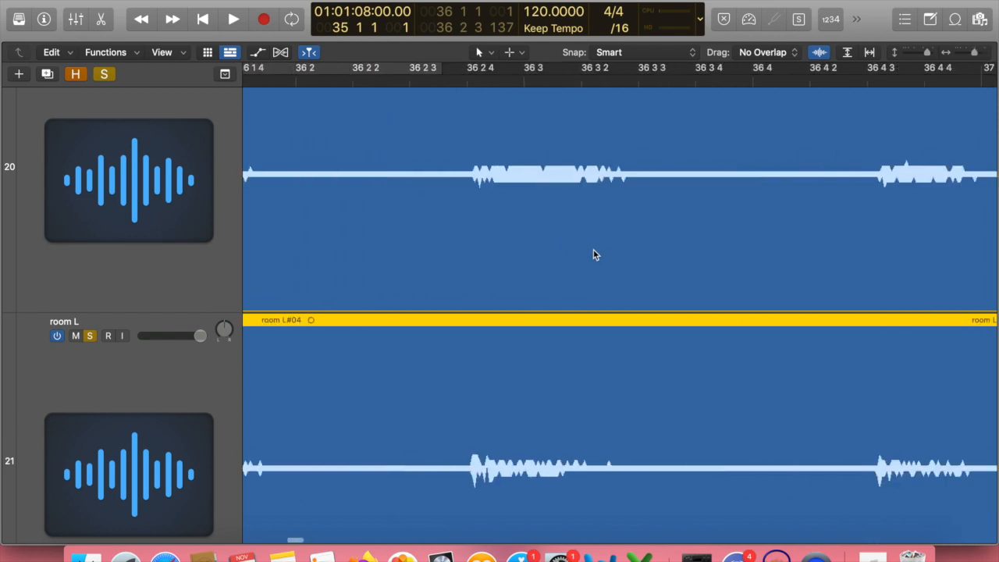
scroll(593, 260, "right", 2)
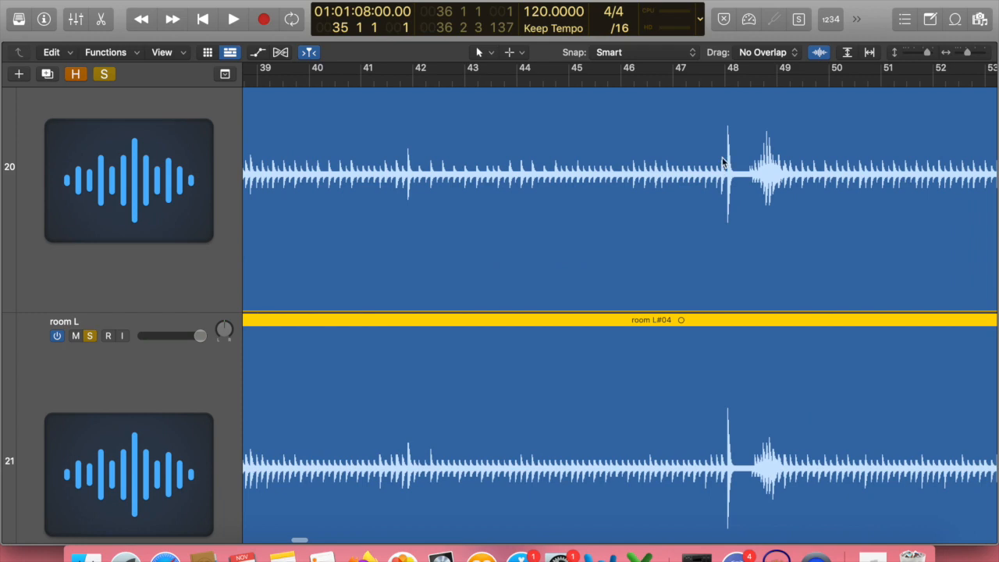
left_click(725, 81)
scroll(780, 165, "up", 3)
scroll(780, 166, "up", 5)
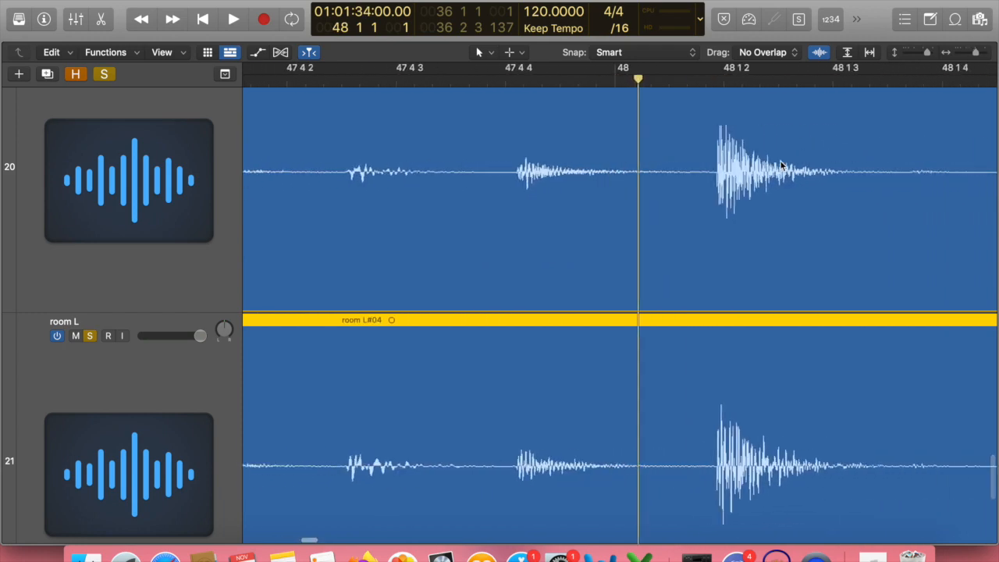
left_click(655, 81)
scroll(669, 97, "up", 10)
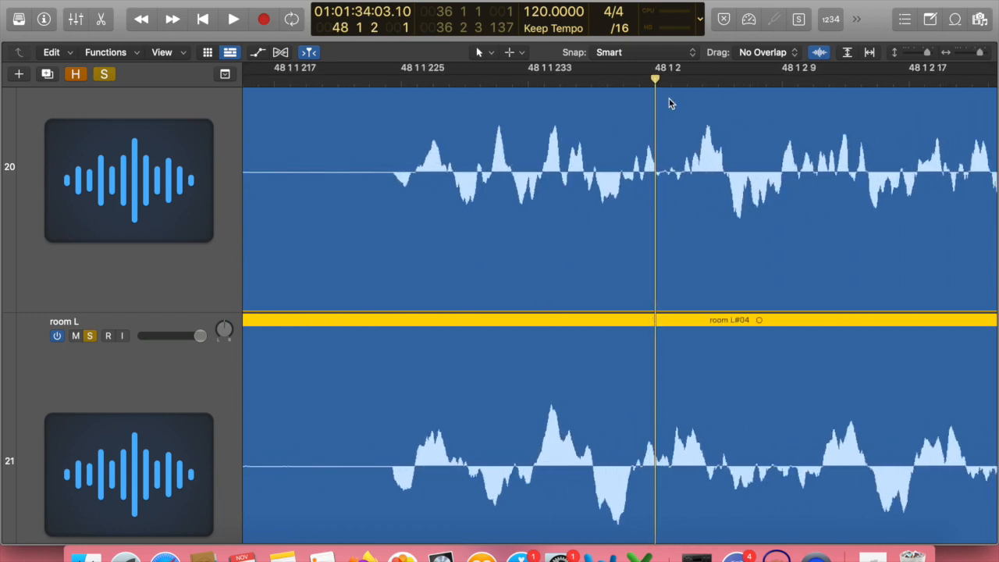
Set the cycle range around the isolated bar 48 hit, from 48 1 1 1 to 48 2 4 1.
scroll(454, 176, "down", 10)
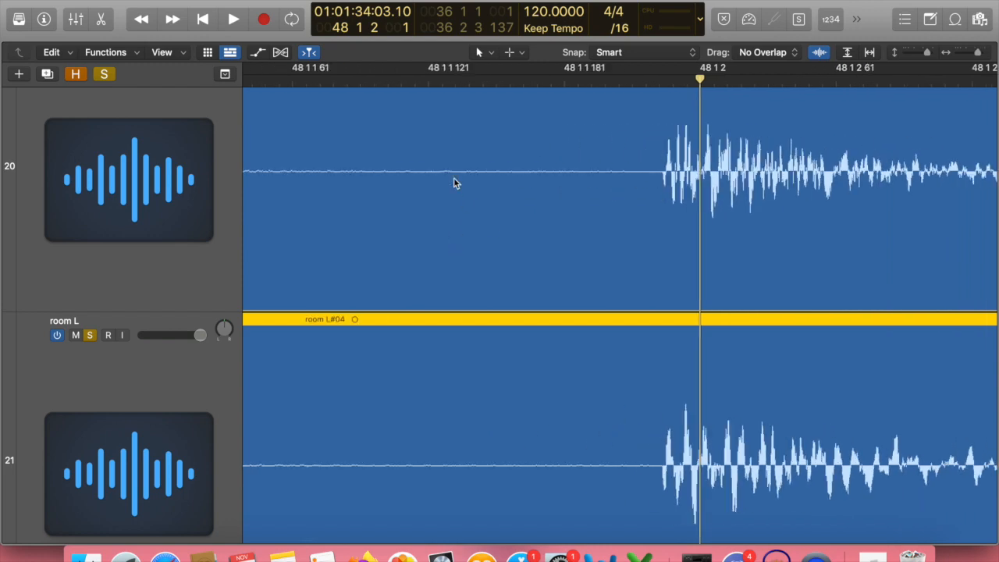
mouse_move(665, 81)
left_mouse_down()
mouse_move(749, 91)
mouse_move(903, 134)
left_mouse_up()
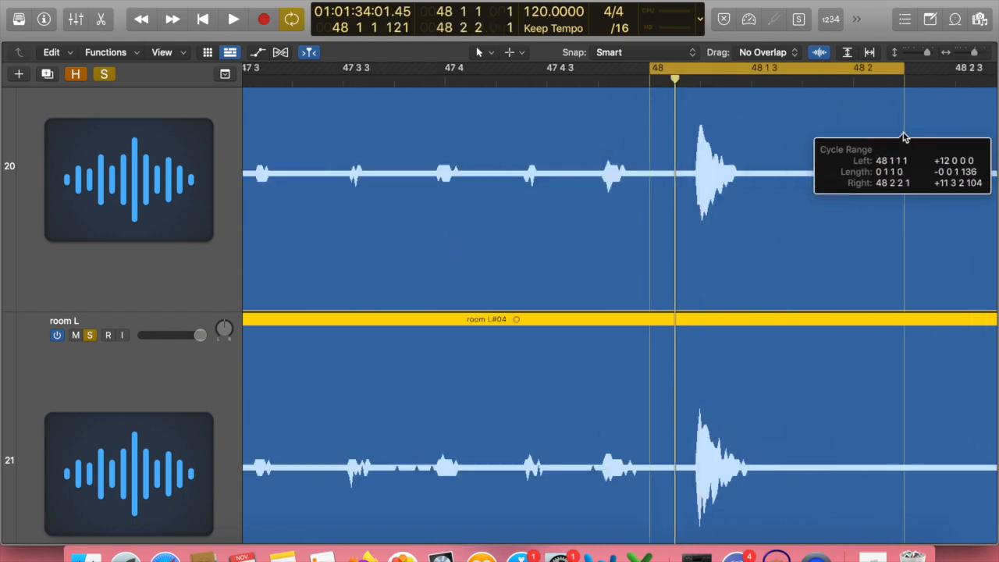
scroll(849, 205, "right", 10)
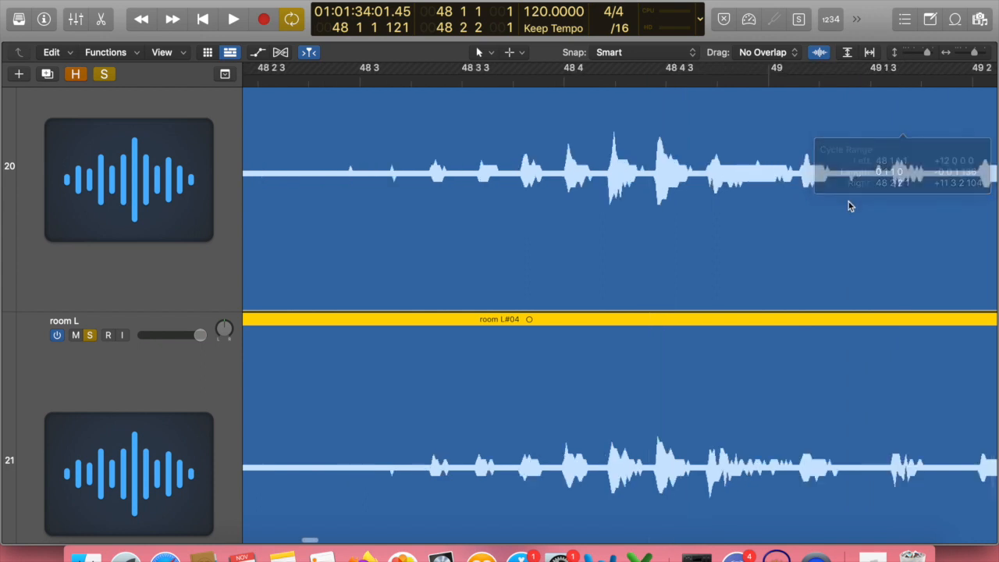
scroll(848, 232, "down", 4)
scroll(848, 232, "left", 8)
left_click_drag(800, 75, 839, 71)
Play the cycle and compare room L's Phase Invert on and off, leaving it off, then stop and close the plug-in and mixer.
key("space")
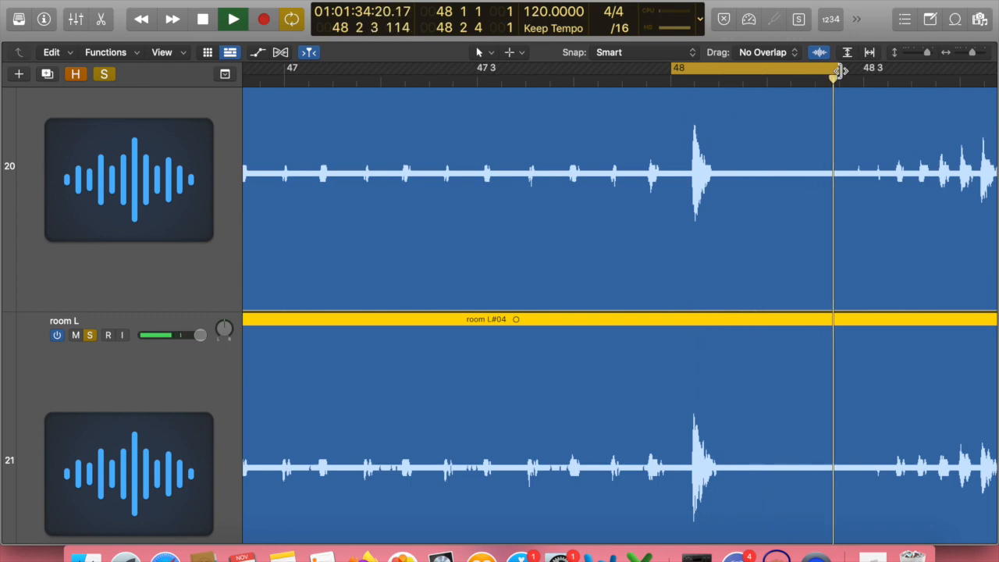
key("x")
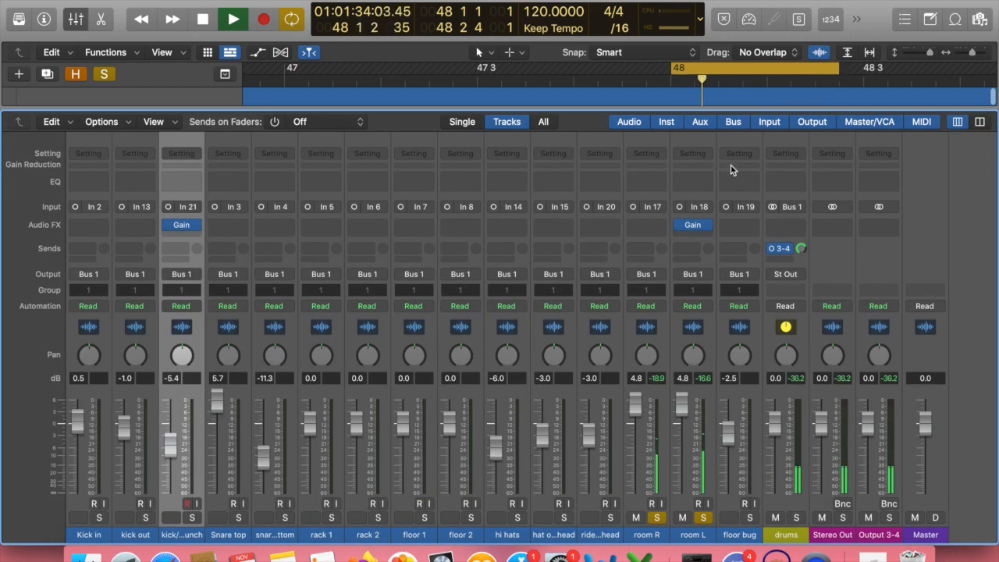
left_click(692, 225)
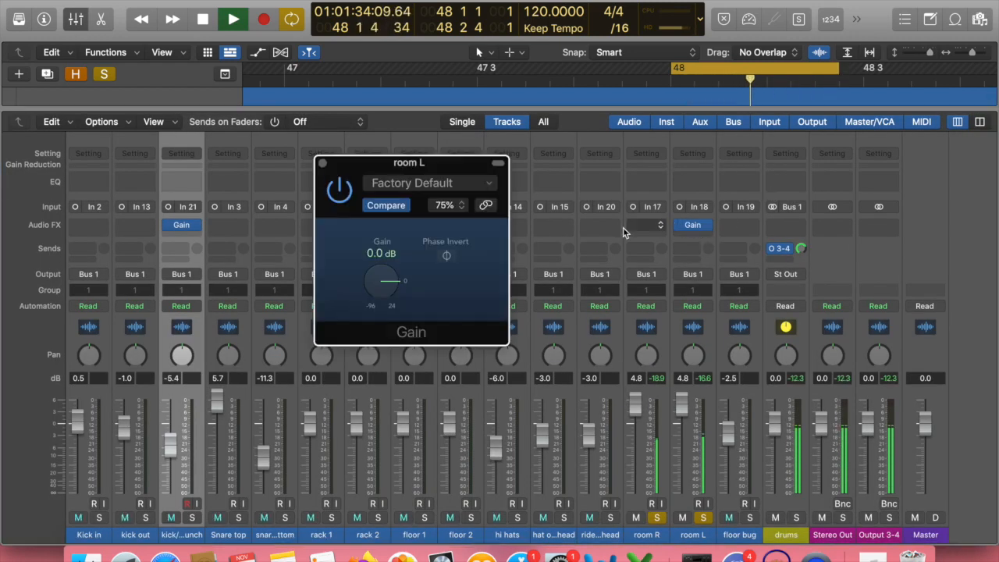
left_click(446, 256)
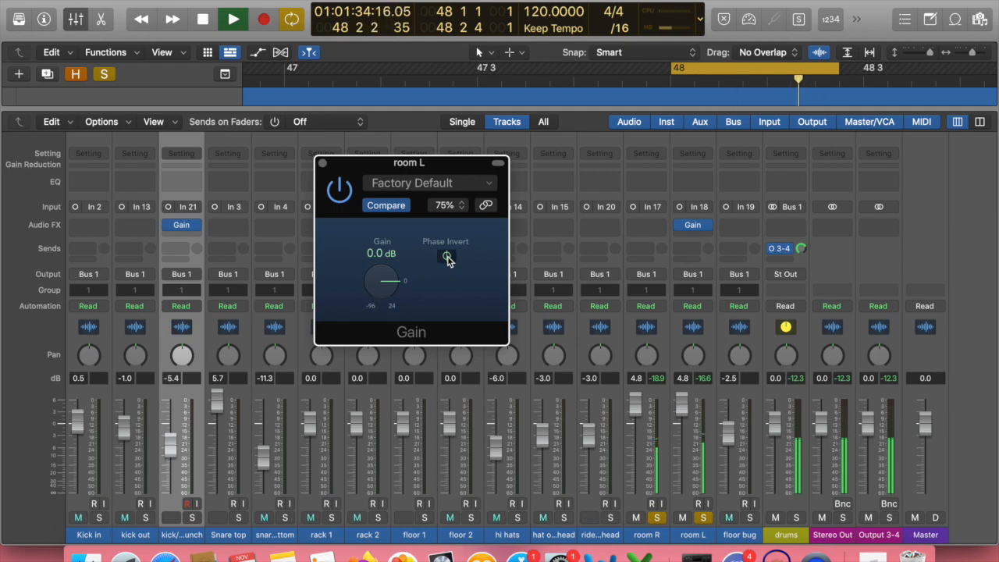
left_click(446, 256)
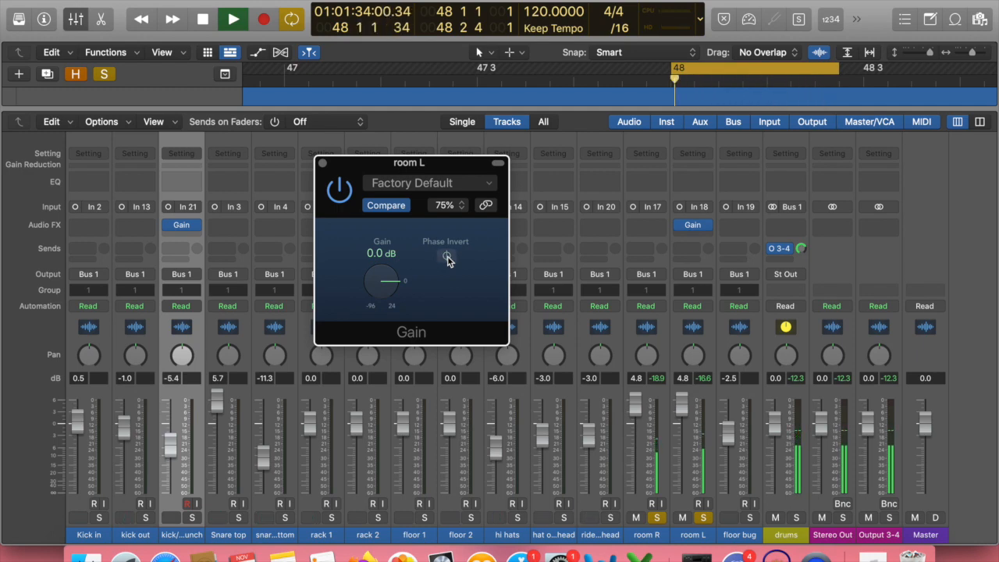
key("space")
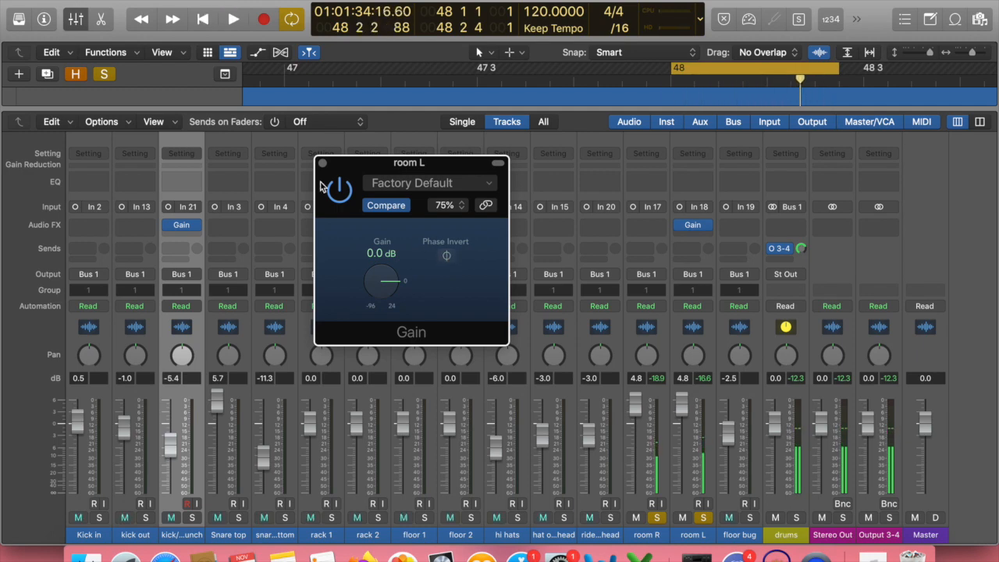
left_click(323, 166)
key("x")
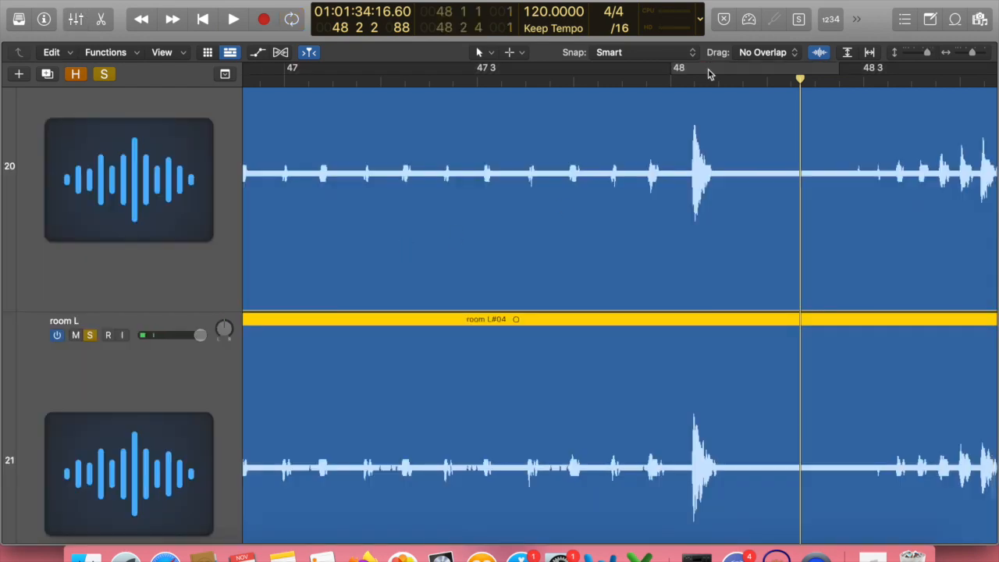
Show the start of the room recordings, clear the region selection, and reselect the room R and room L regions together.
key("super+Left")
key("super+Left")
key("super+Left")
key("super+Left")
key("super+Left")
key("super+Left")
key("super+Left")
key("super+Left")
key("super+Left")
key("super+Left")
scroll(741, 139, "up", 6)
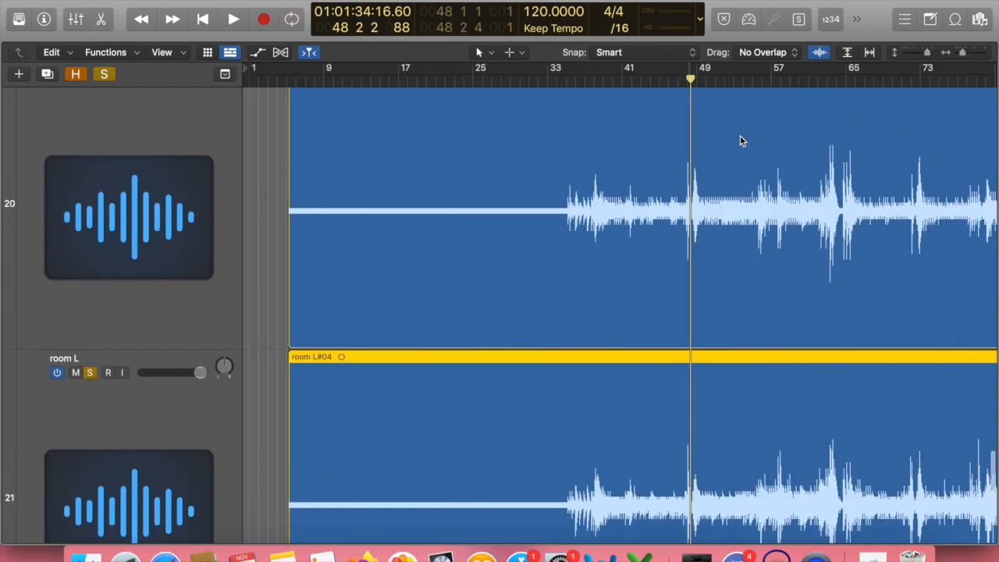
left_click(281, 306)
scroll(280, 305, "down", 5)
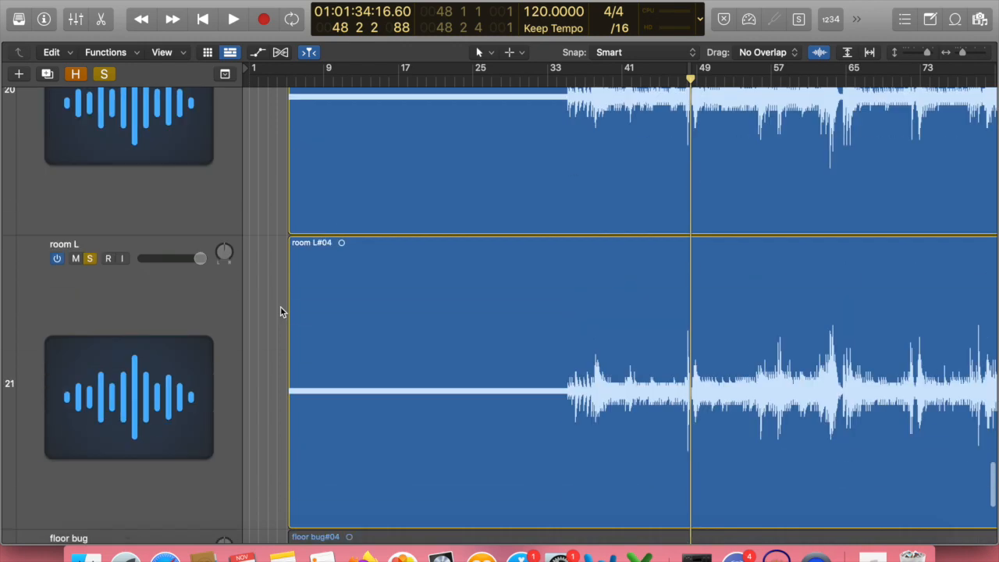
left_click(350, 306)
scroll(383, 175, "up", 5)
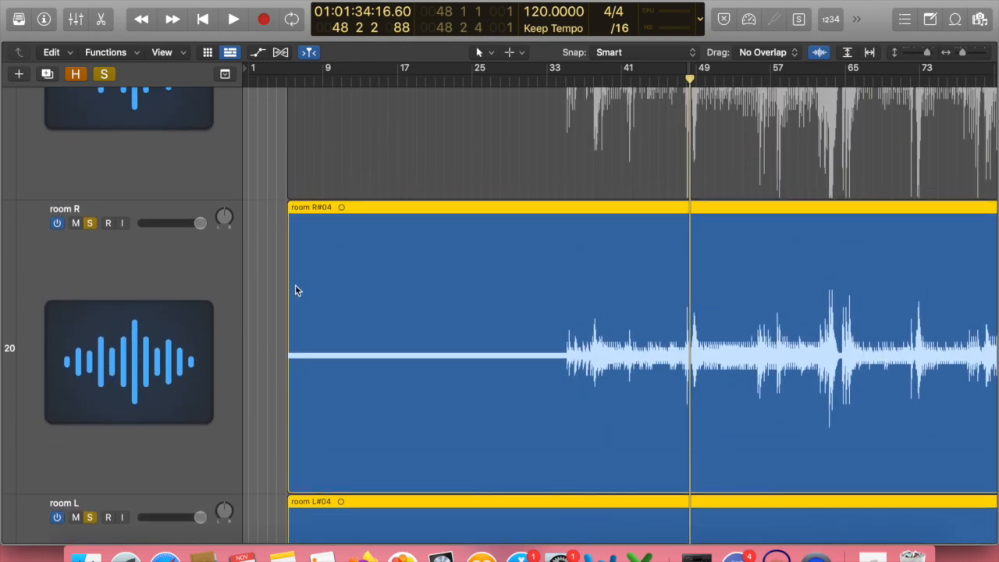
Open the mixer and pan the room R track to -40.
key("x")
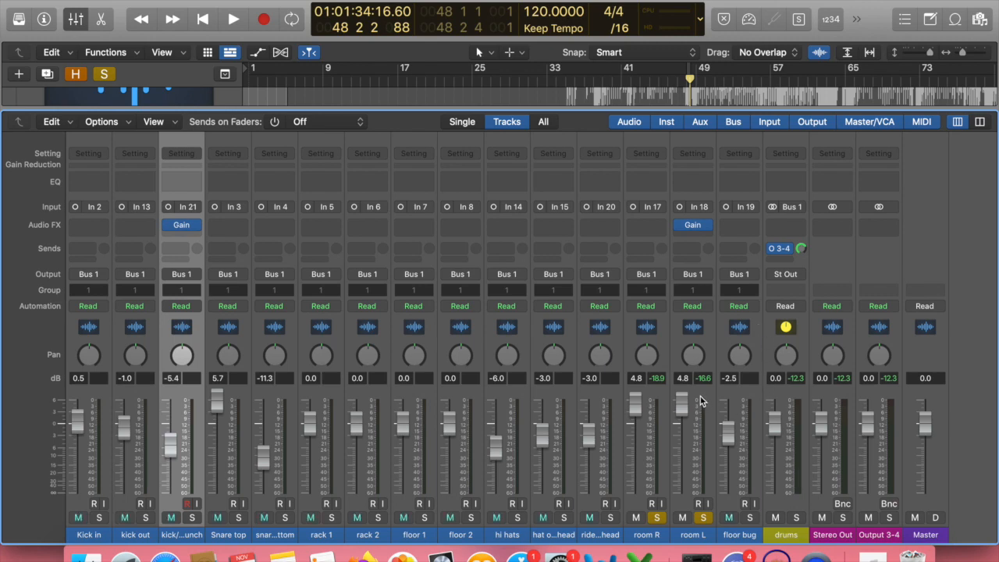
left_click(660, 401)
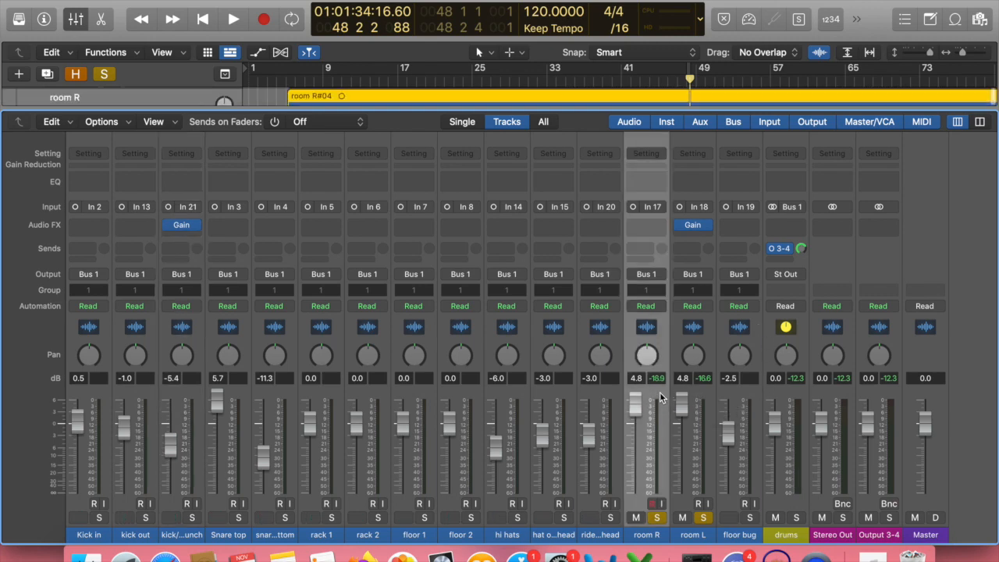
left_click_drag(647, 359, 646, 396)
double_click(647, 357)
type("-40")
key("Return")
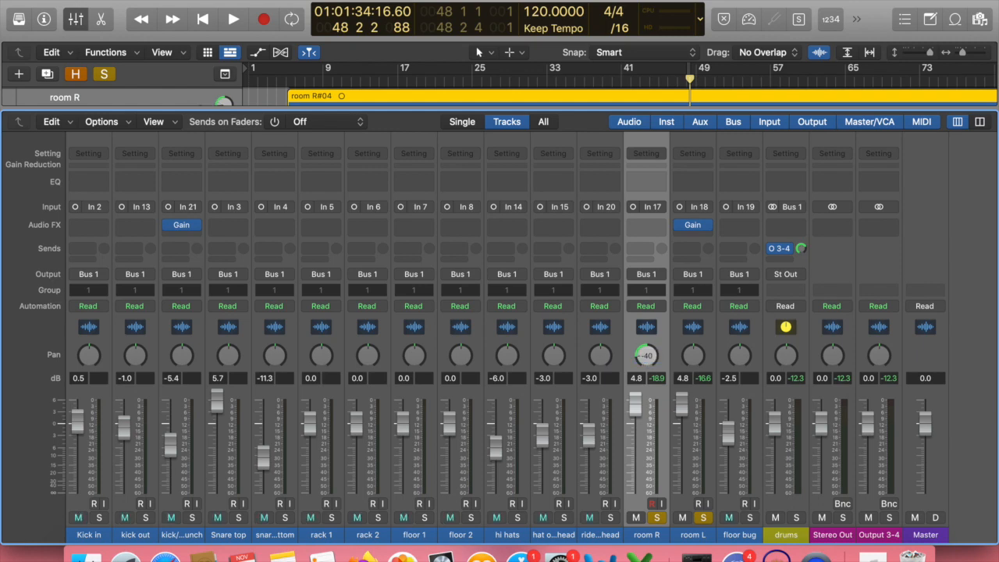
Pan the room L track to +40, opposite room R.
double_click(692, 356)
type("-40")
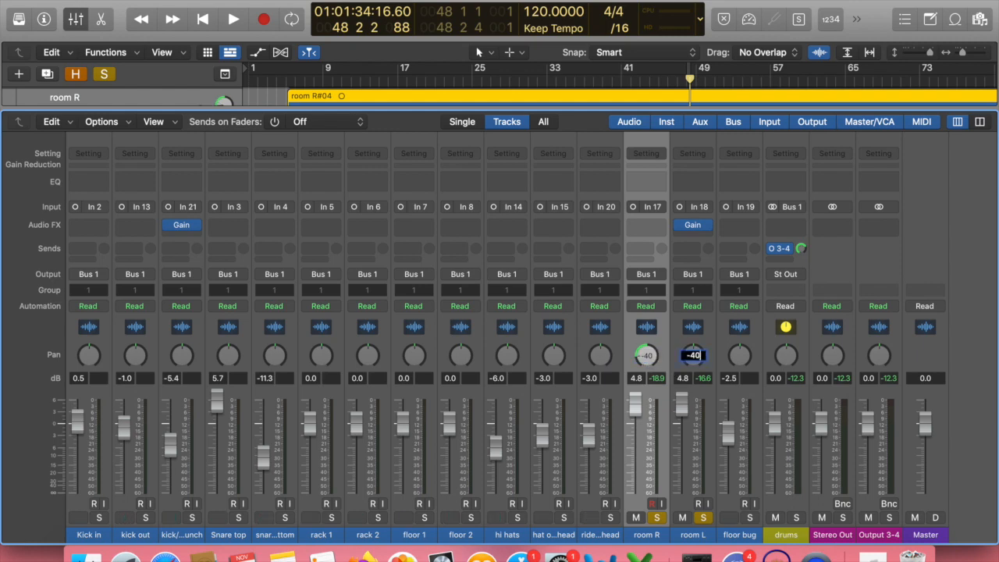
key("Return")
type("40")
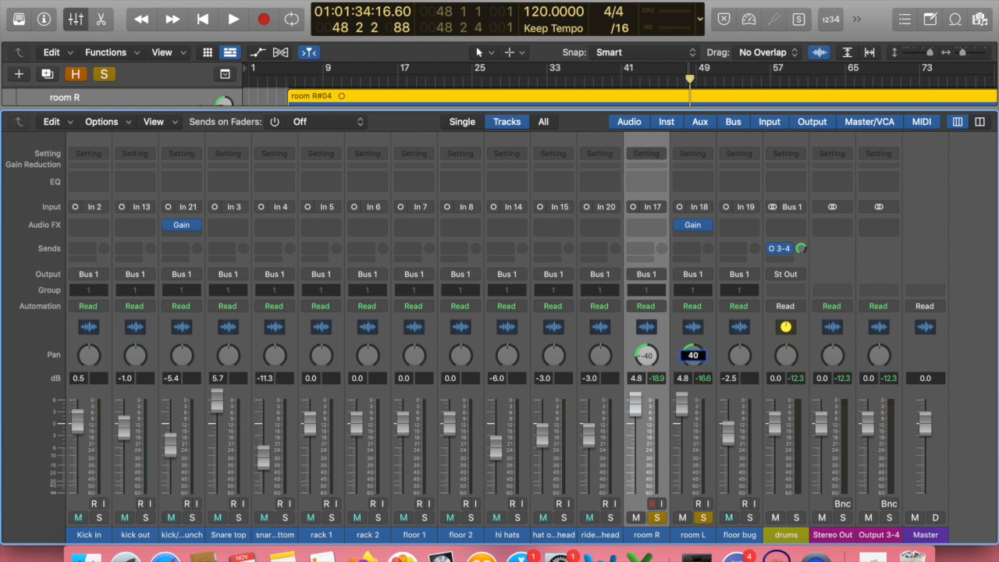
type("-")
key("Return")
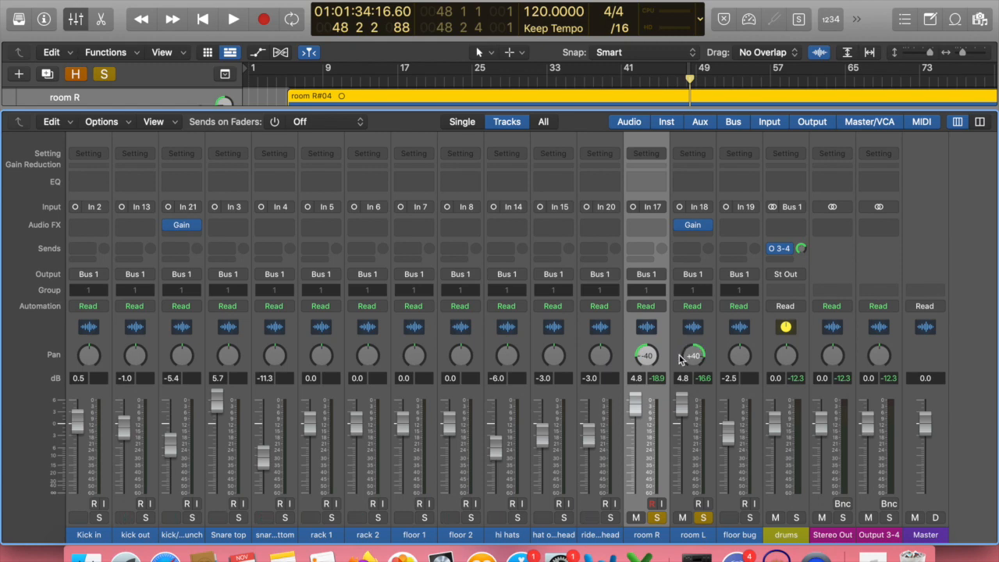
Swap the room panning: set room R to +40 and room L to -40.
double_click(647, 357)
type("+40")
key("Return")
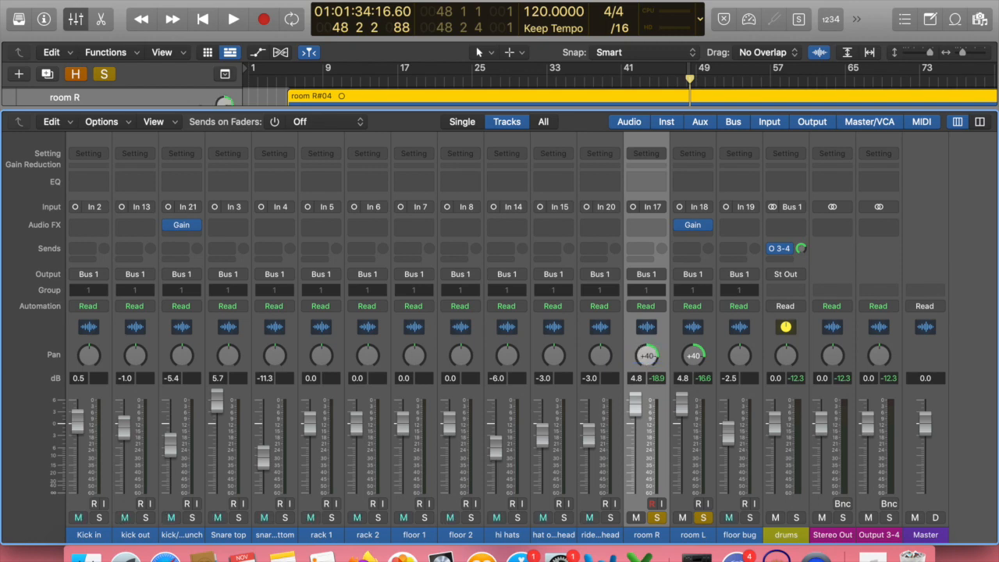
double_click(693, 355)
type("-40")
key("Return")
Play the panned room tracks, compare them with both pans centred, then stop and undo the centring.
key("x")
key("space")
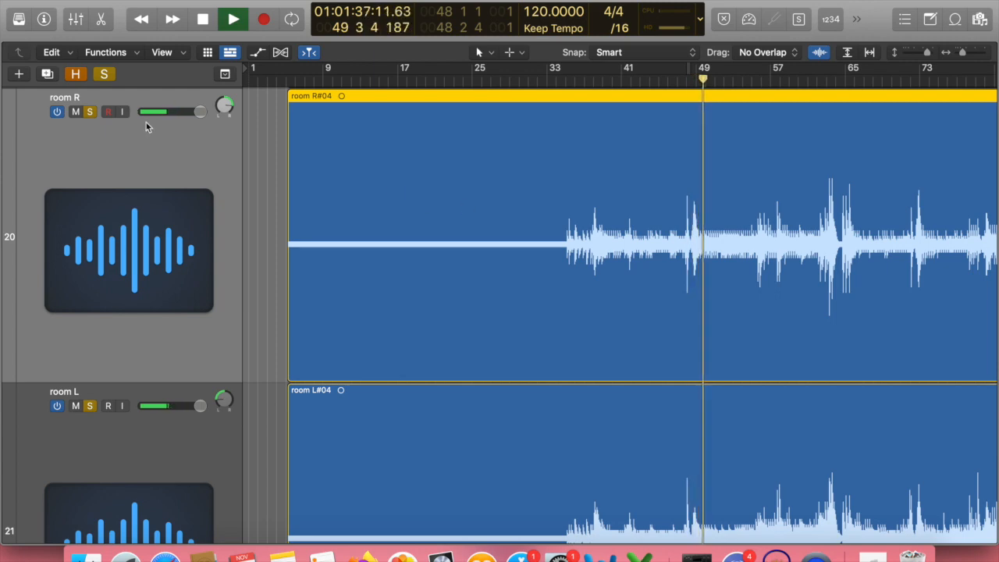
key("x")
left_click(652, 359, "alt")
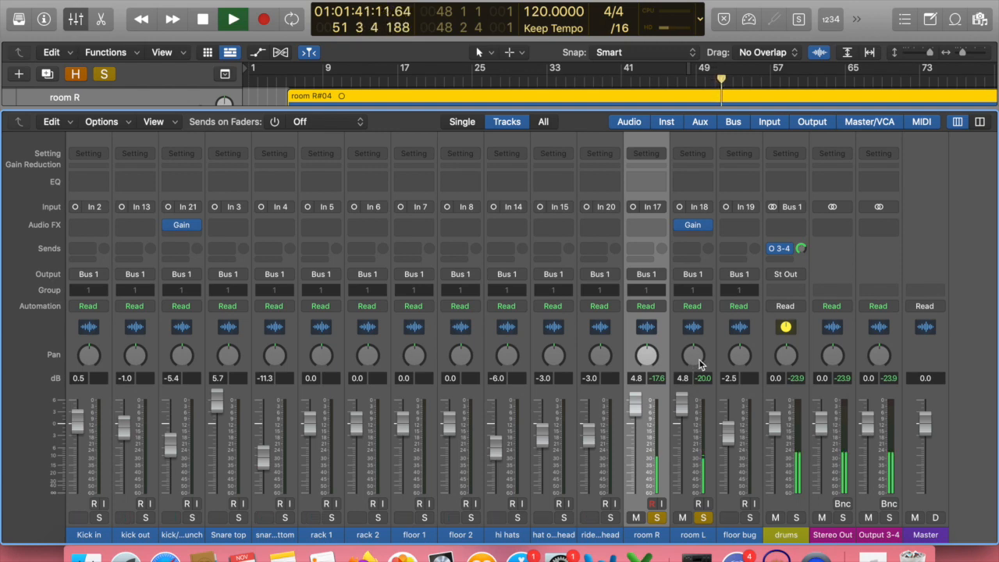
key("space")
key("super+z")
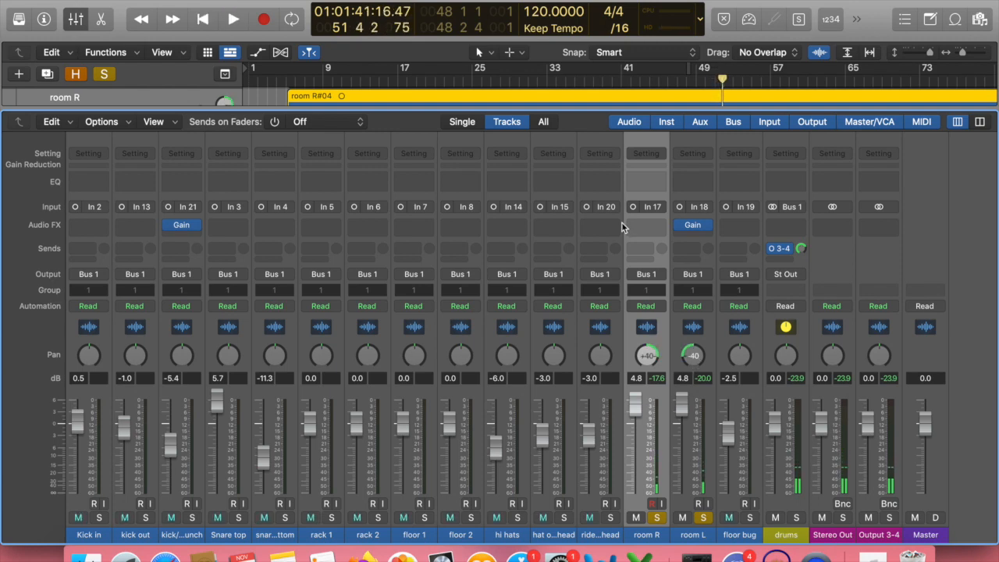
Review the room R and room L regions, play the panned pair while checking their mixer levels, then stop and close the mixer.
key("x")
scroll(604, 249, "down", 5)
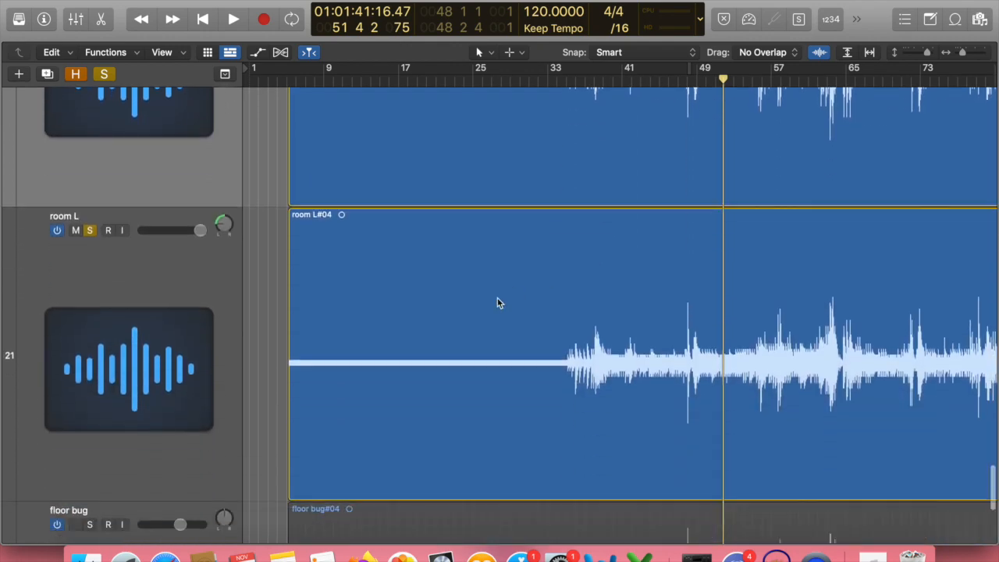
scroll(497, 303, "up", 3)
scroll(274, 345, "up", 1)
key("x")
key("x")
key("space")
key("x")
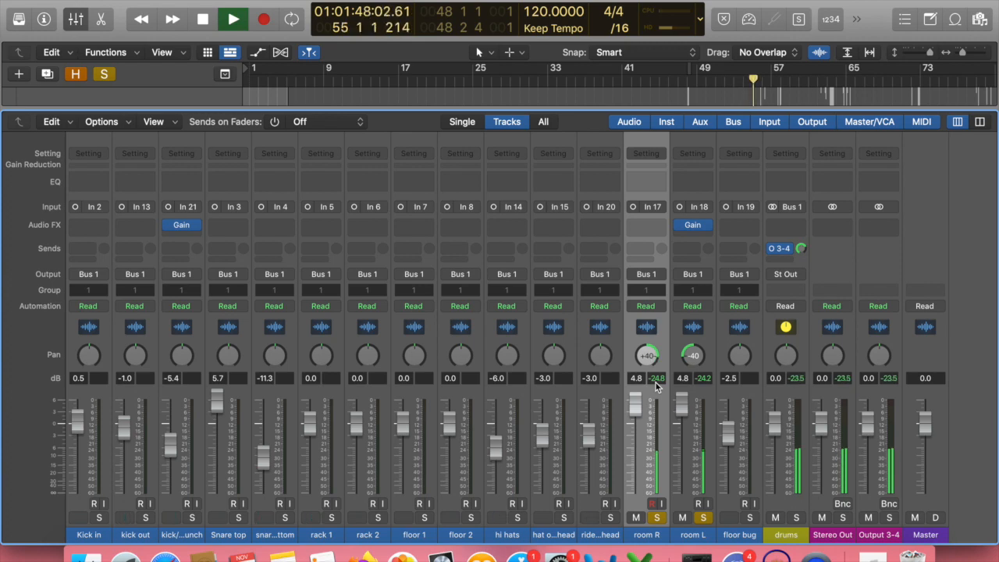
key("space")
key("x")
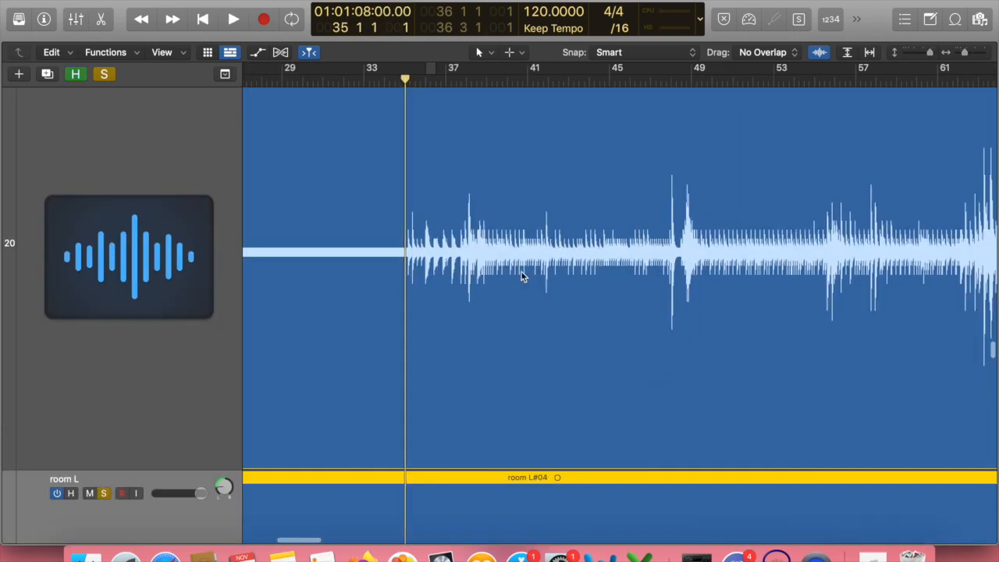
Examine the room R waveform closely from its first hits at bar 35 to around bar 39.
key("super+Right")
key("super+Right")
key("super+Right")
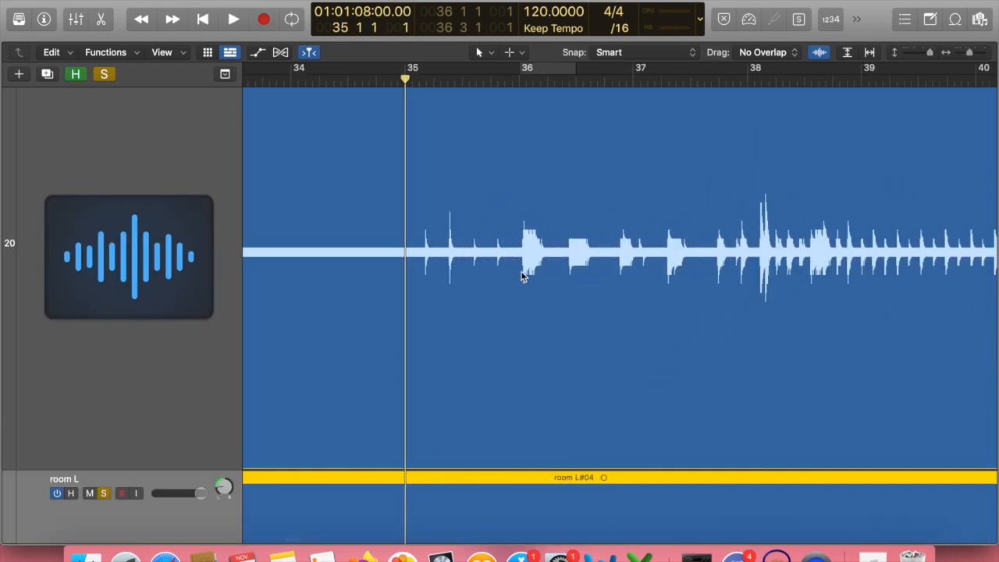
key("super+Right")
key("super+Right")
key("super+Right")
scroll(454, 165, "right", 4)
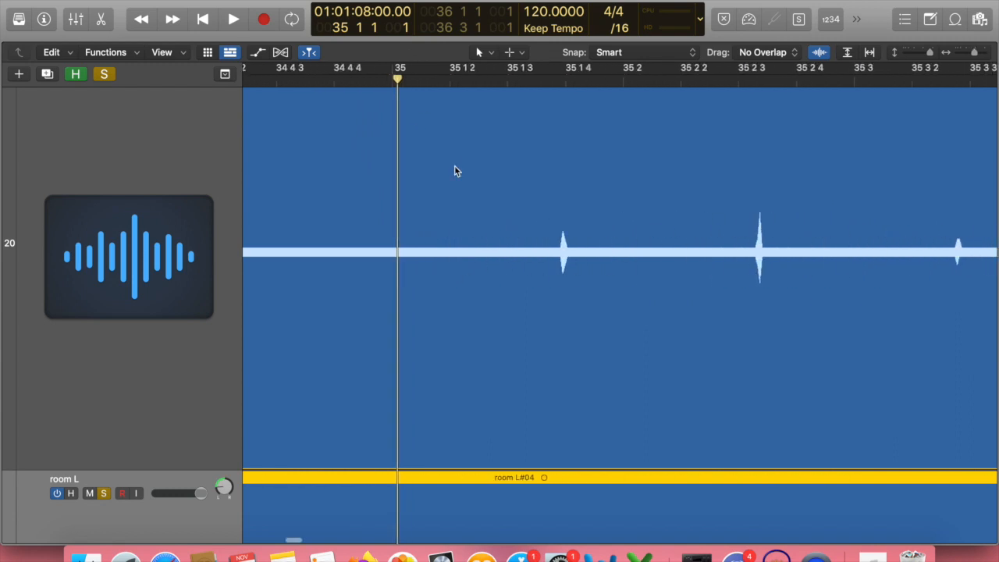
key("super+Left")
key("super+Left")
key("super+Left")
scroll(452, 207, "right", 3)
scroll(441, 206, "up", 2)
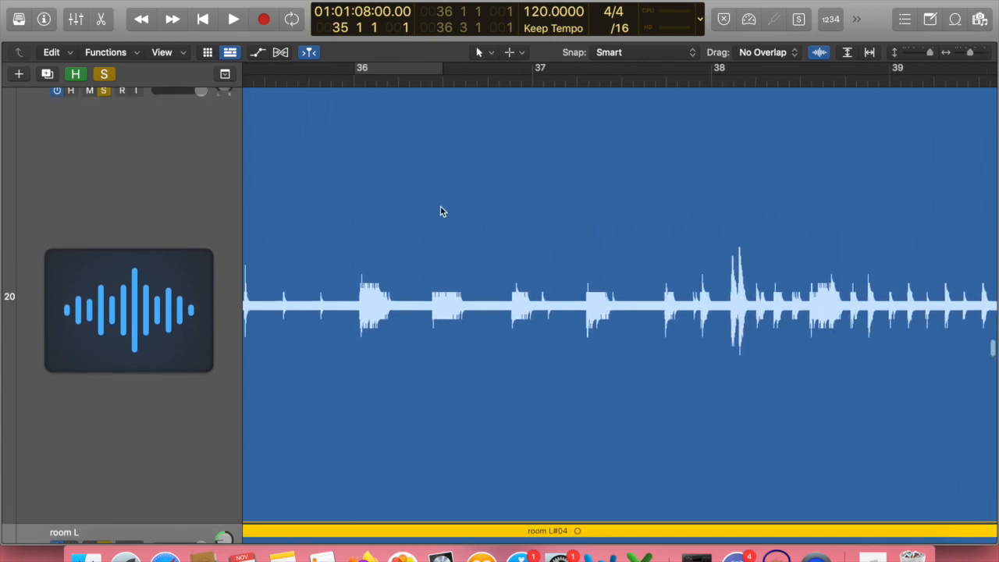
scroll(441, 206, "left", 2)
Bounce the room R and room L regions in place to a new track named room r/l, sources muted, effect plug-ins bypassed, Normalize off.
right_click(440, 207)
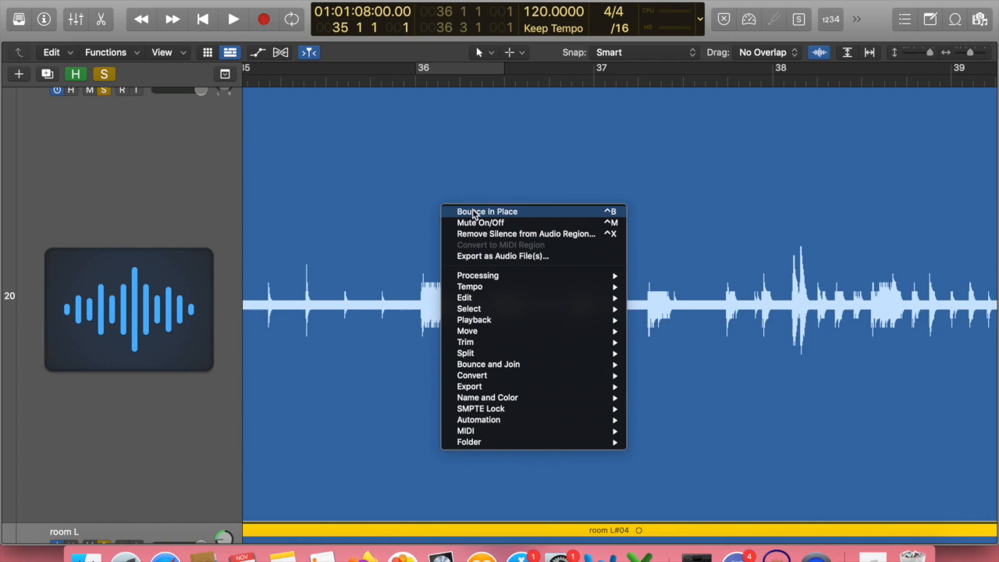
left_click(425, 179)
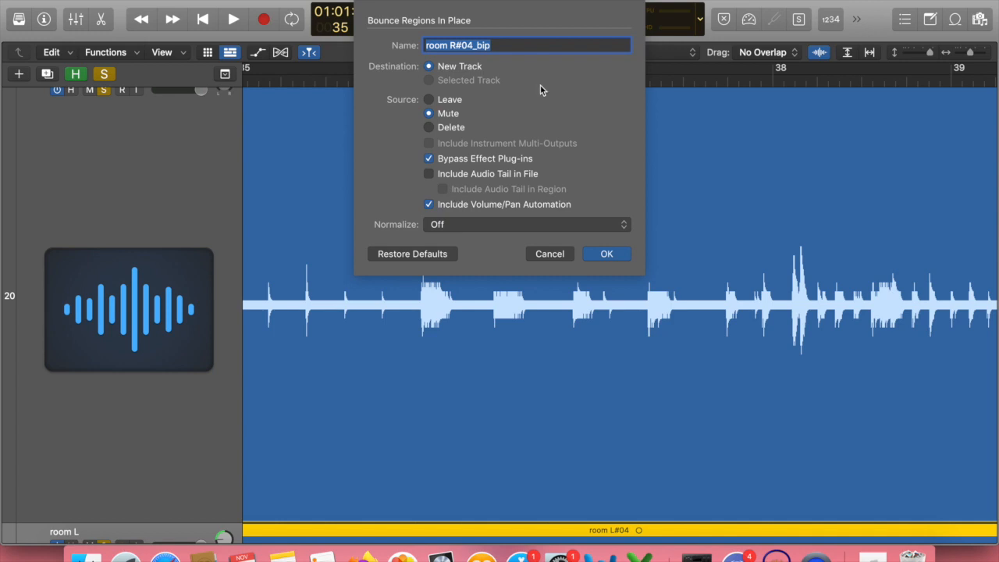
type("room")
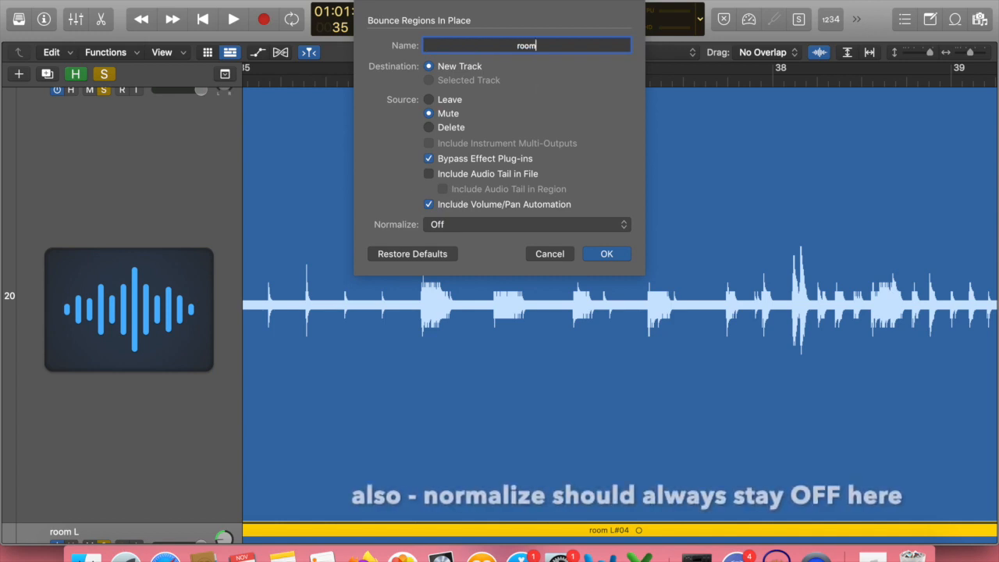
type(" r/l")
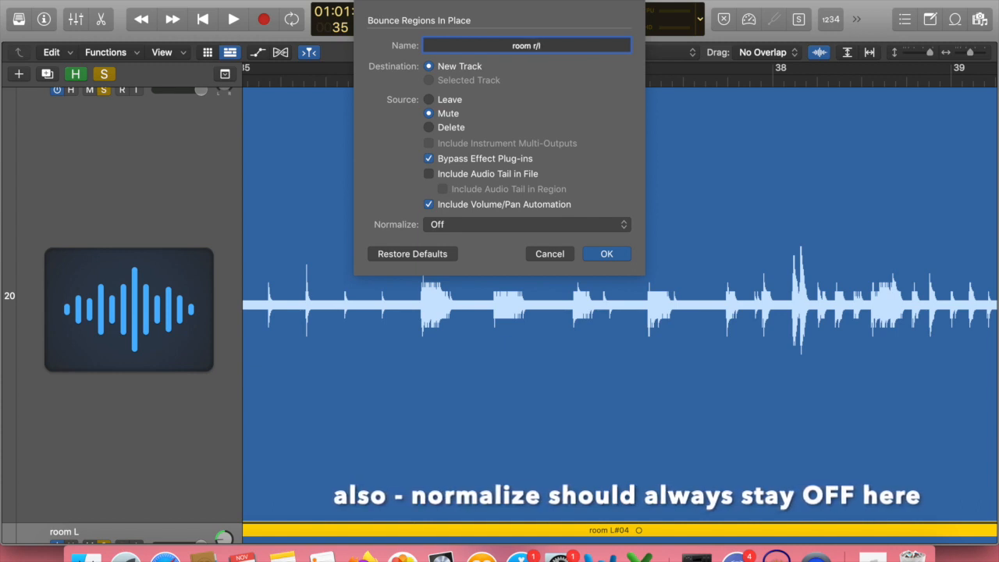
left_click(614, 256)
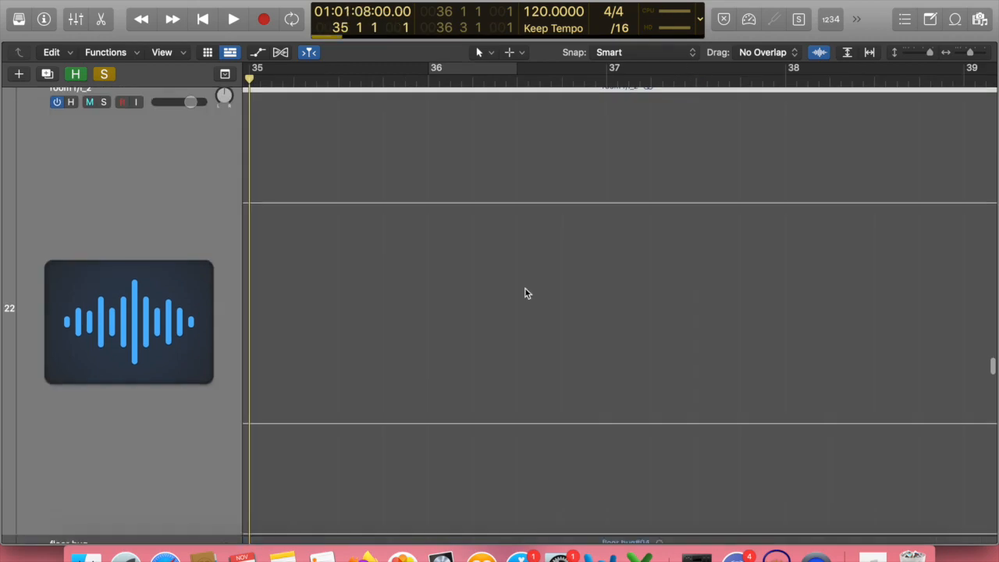
Examine the bounced stereo room waveform, from its start around bar 35 to its full length.
scroll(525, 293, "left", 5)
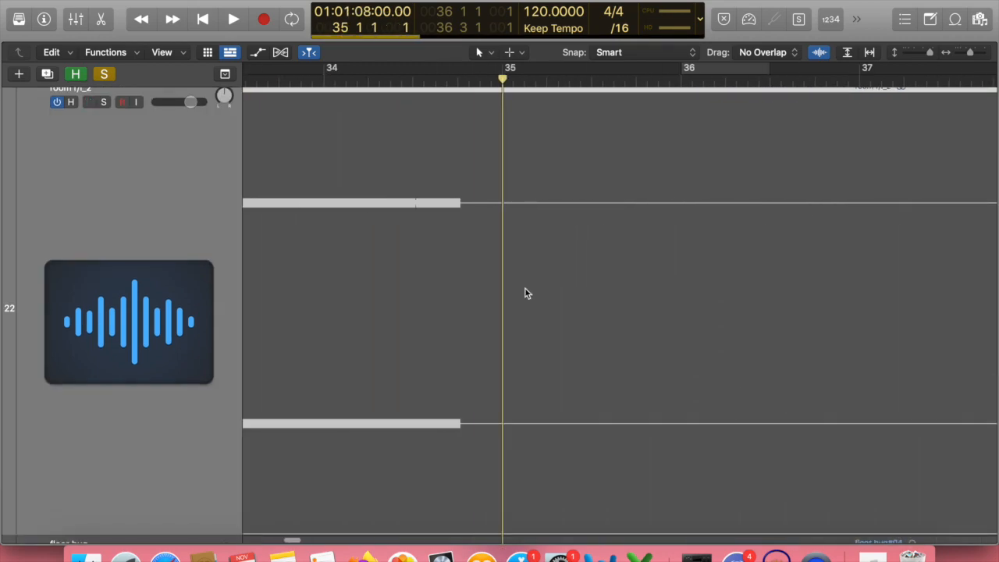
key("super+Left")
key("super+Left")
key("super+Left")
key("super+Left")
key("super+Left")
key("super+Left")
scroll(525, 295, "left", 3)
scroll(525, 295, "right", 3)
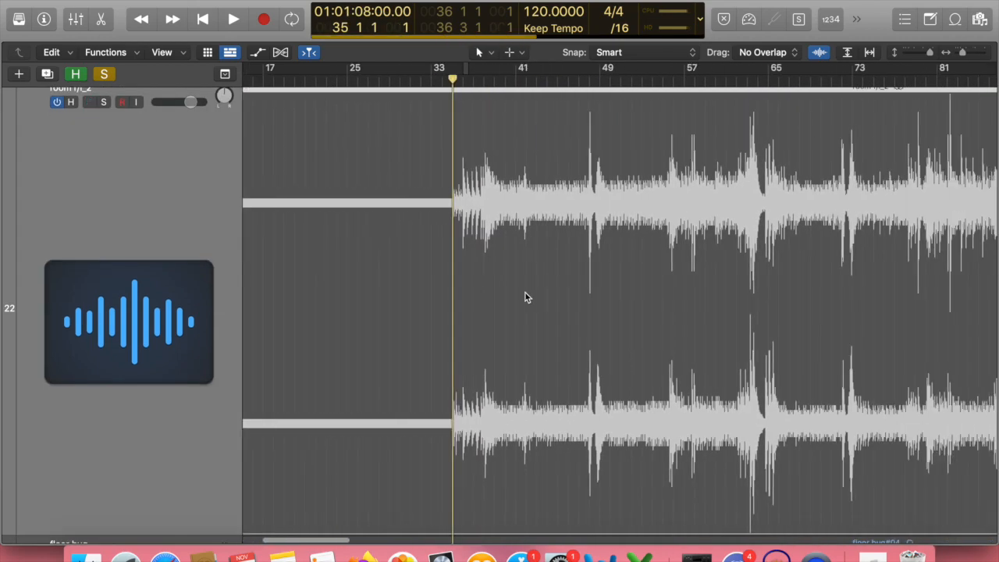
key("super+Left")
key("super+Left")
key("super+Left")
Solo the bounced room track and play it from just before the bar 48 hit, then stop.
scroll(525, 298, "up", 3)
scroll(525, 293, "up", 10)
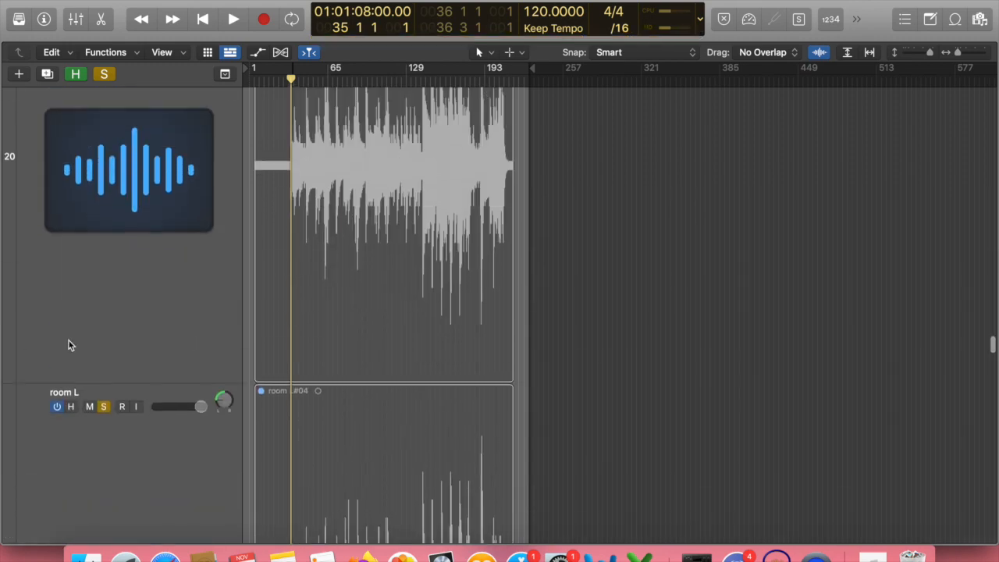
scroll(69, 341, "up", 1)
scroll(69, 341, "down", 5)
scroll(68, 345, "down", 10)
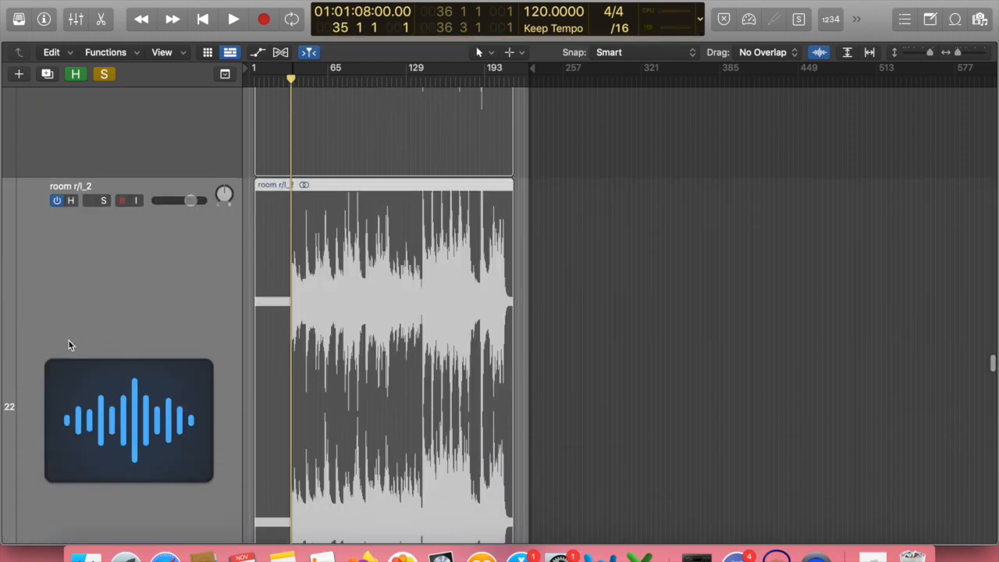
left_click(104, 200)
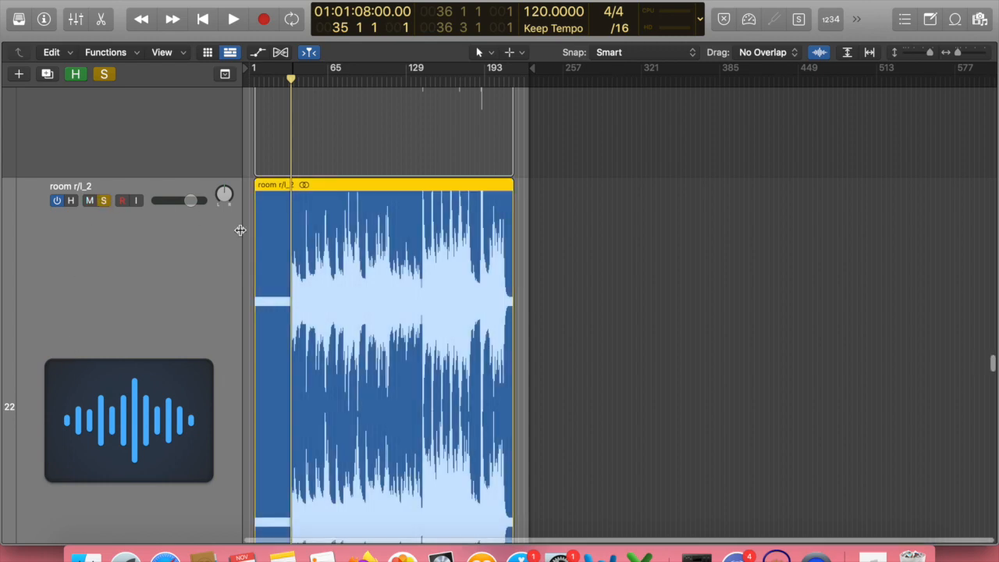
scroll(239, 229, "up", 5)
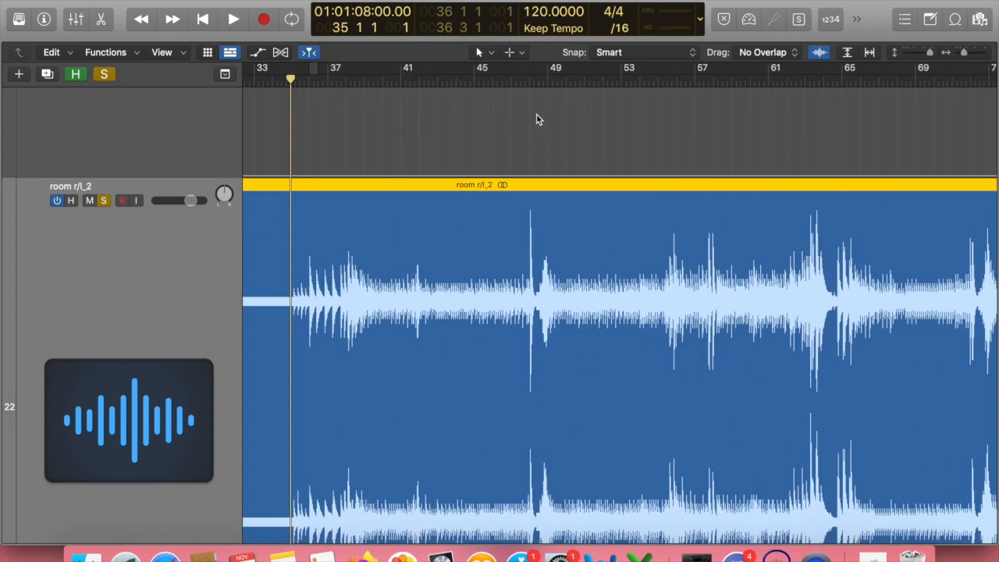
double_click(521, 82)
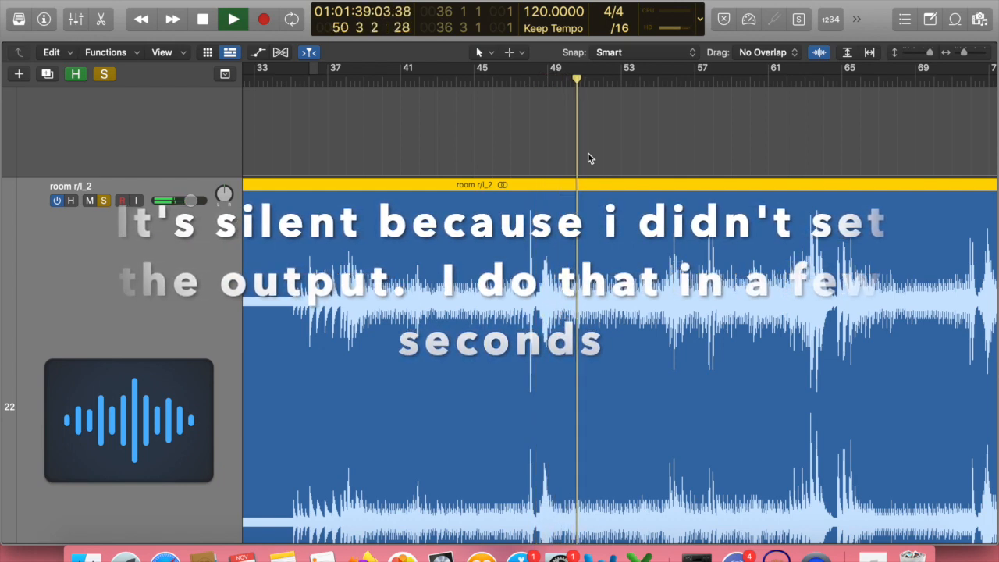
key("space")
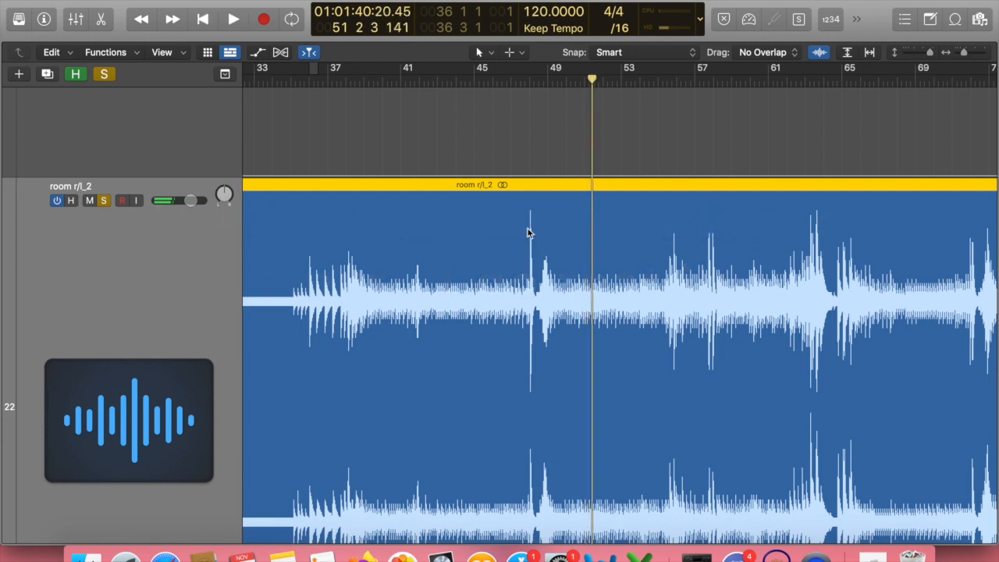
Select the original room L track and turn it off.
scroll(527, 232, "left", 8)
scroll(528, 232, "up", 2)
scroll(528, 233, "down", 4)
scroll(527, 233, "up", 4)
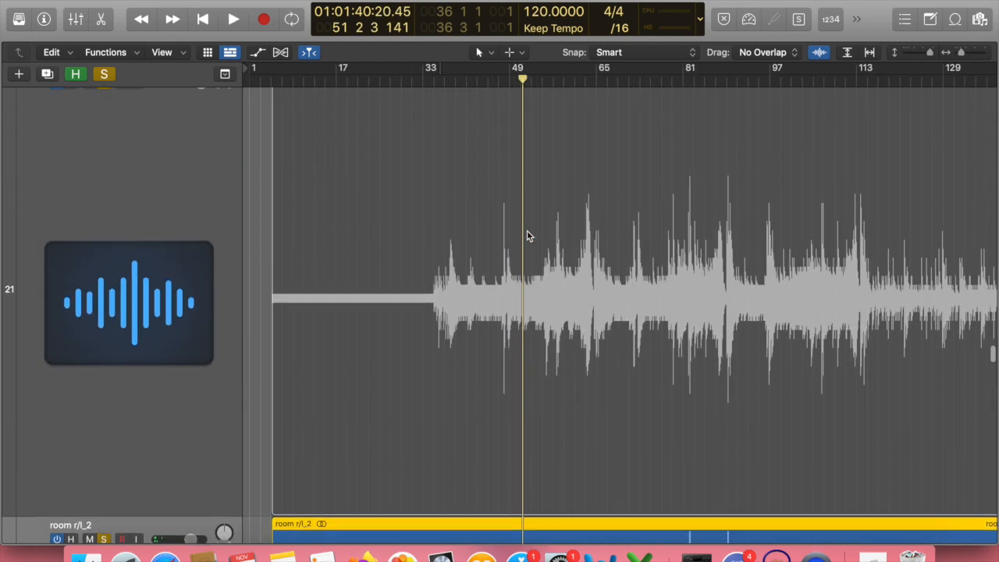
scroll(527, 231, "up", 4)
left_click(136, 283)
scroll(135, 283, "up", 5)
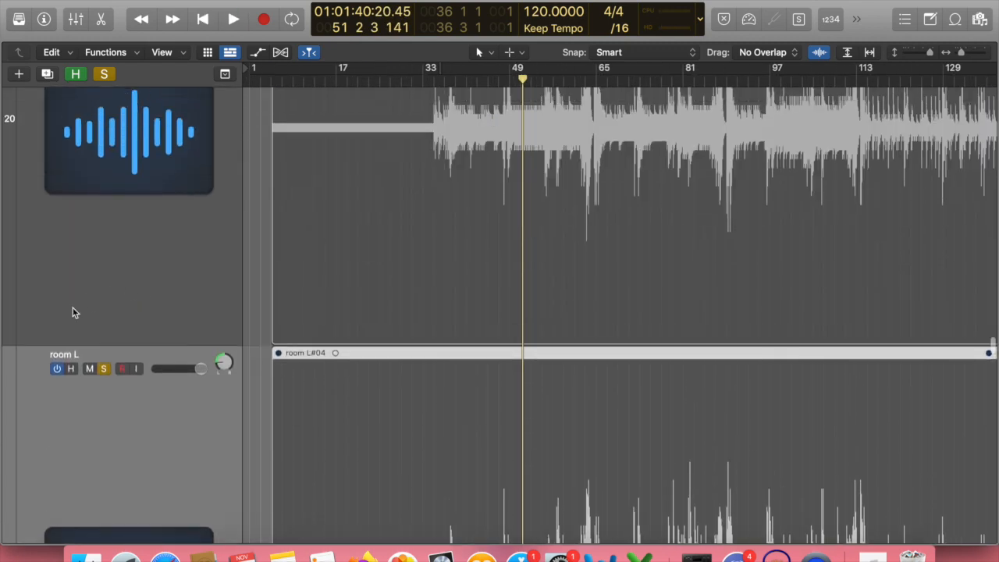
scroll(57, 339, "up", 8)
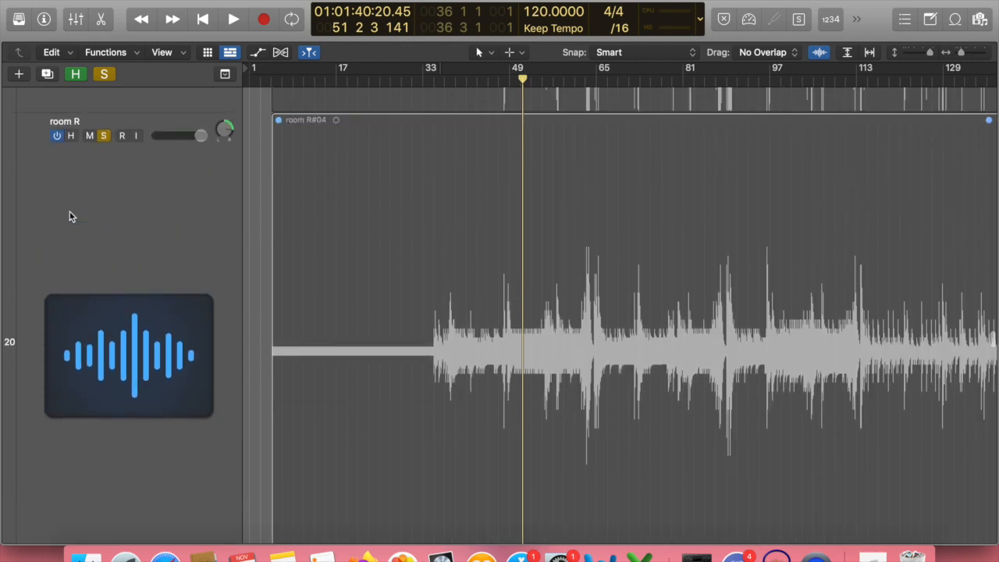
scroll(70, 228, "down", 5)
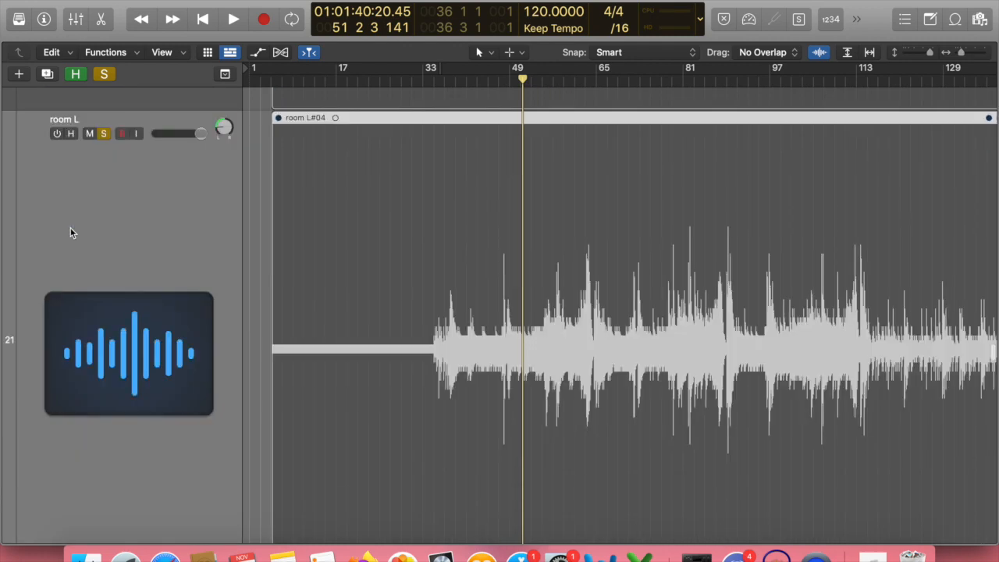
Turn off the original room R track and show its region at full length.
scroll(107, 241, "up", 5)
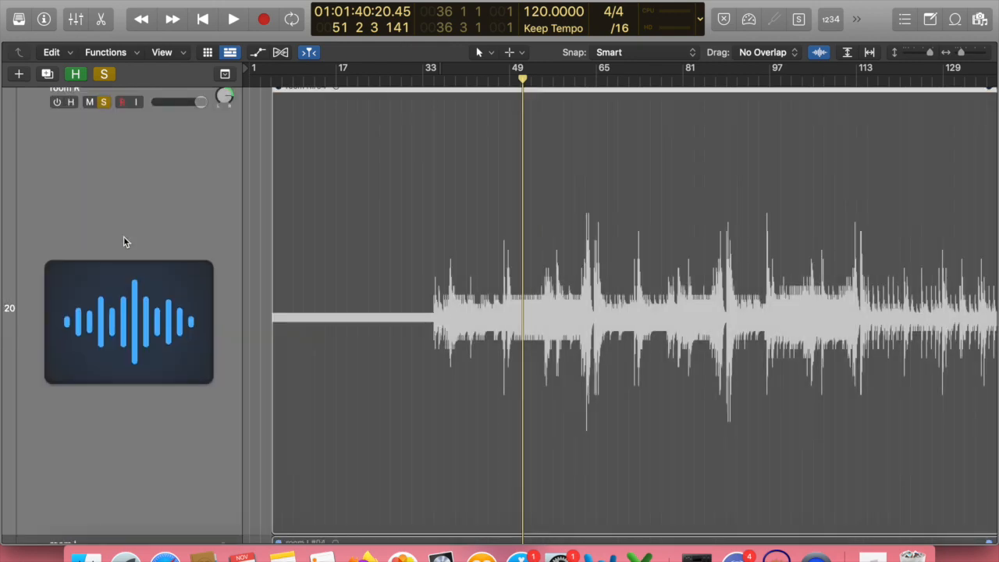
key("super+Left")
key("super+Left")
key("super+Left")
key("super+Left")
scroll(124, 236, "up", 2)
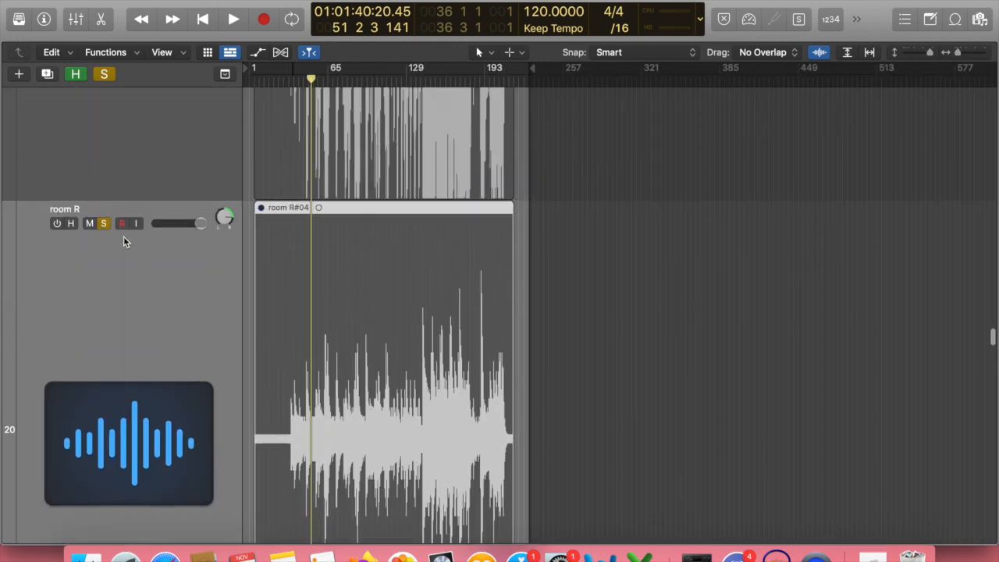
Hide the original room R and room L tracks, leaving the bounced room track shown.
scroll(123, 236, "down", 5)
scroll(142, 285, "down", 2)
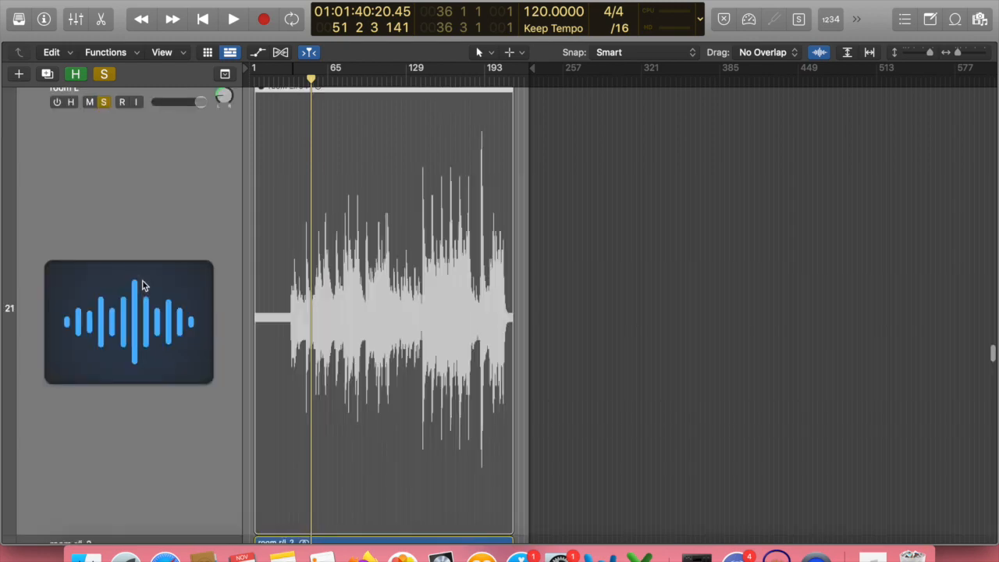
scroll(142, 286, "up", 6)
right_click(153, 352)
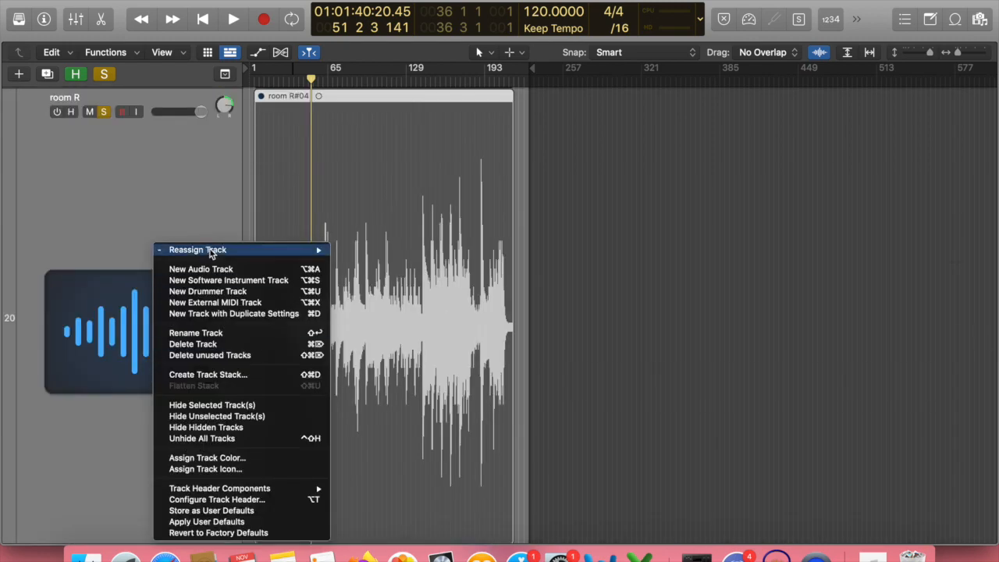
left_click(231, 405)
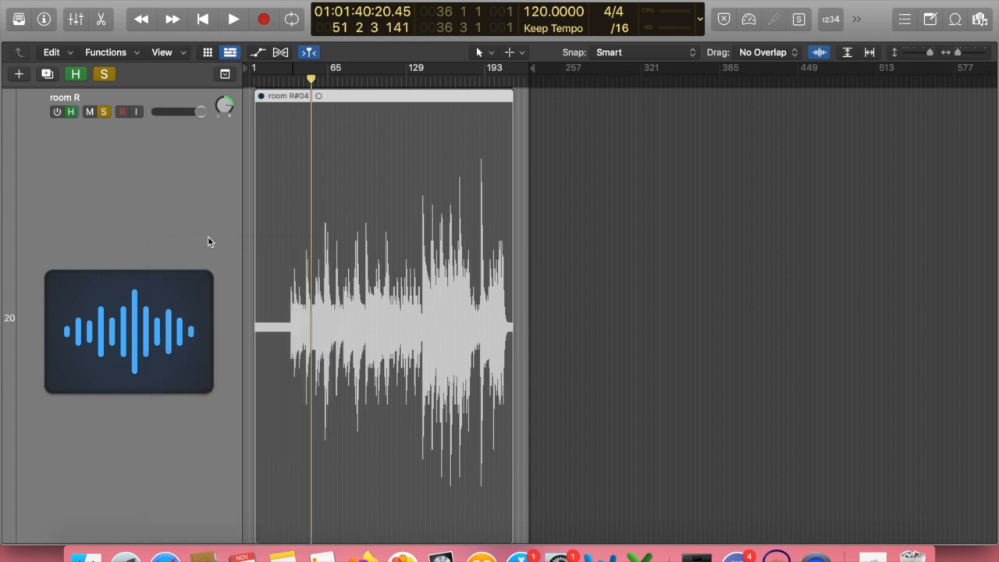
left_click(75, 73)
scroll(367, 257, "up", 5)
scroll(368, 262, "down", 5)
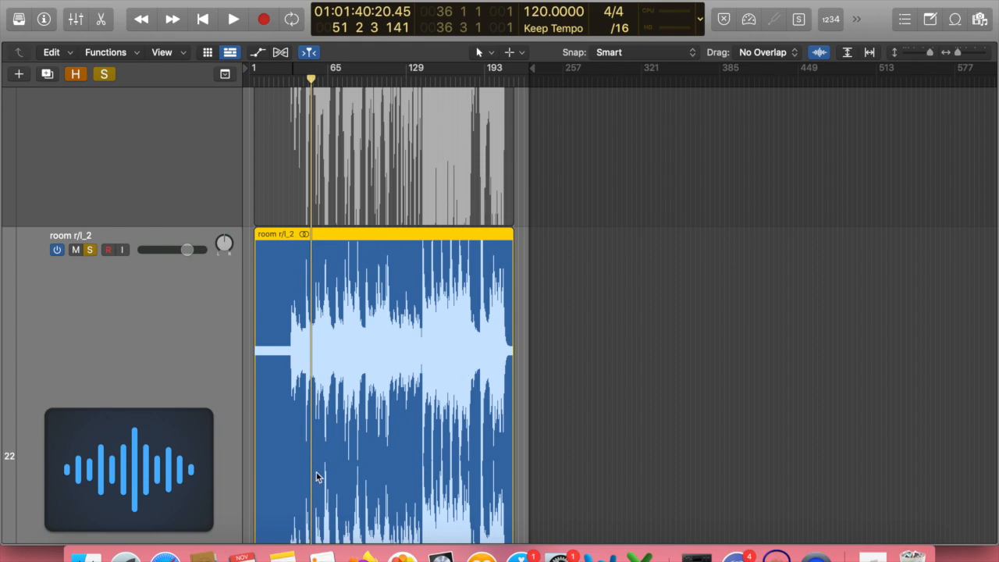
Route the output of the room r/l_2 track to Bus 1.
key("x")
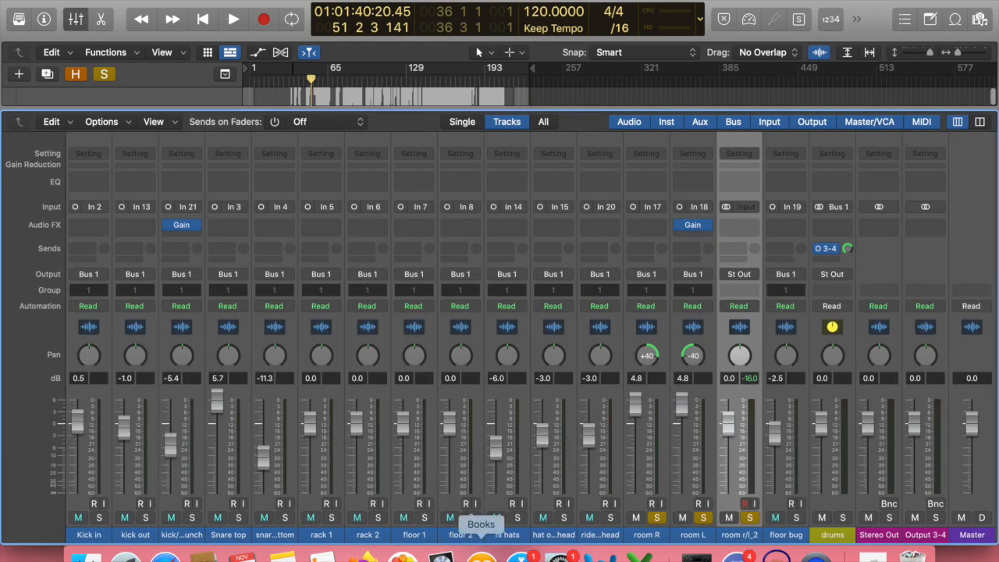
left_click(748, 273)
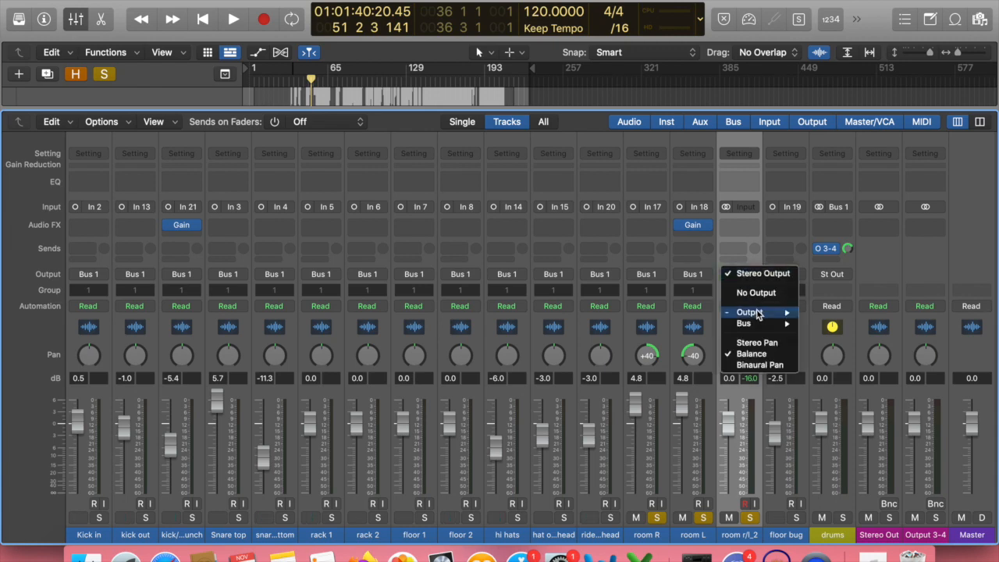
mouse_move(753, 323)
left_click(851, 108)
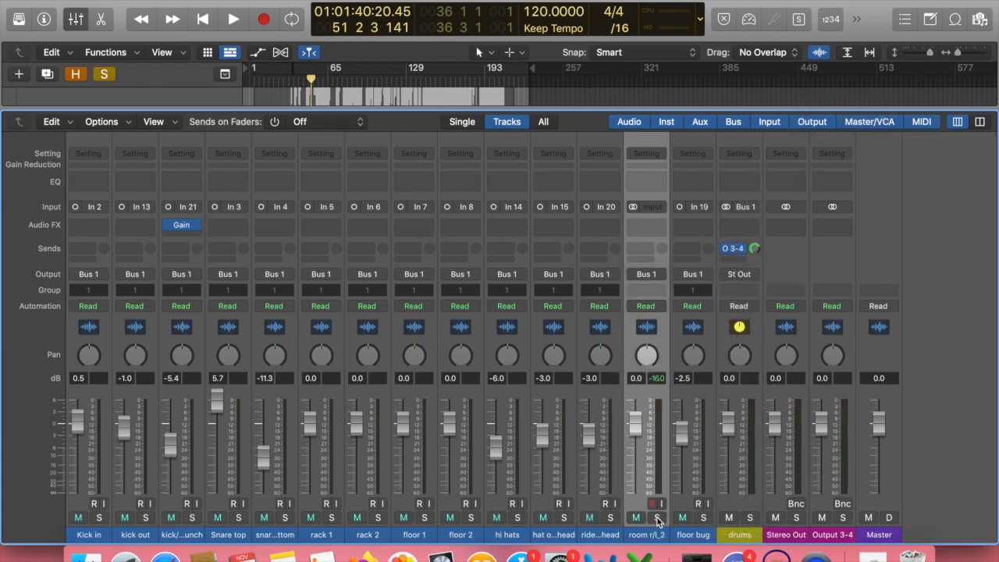
key("x")
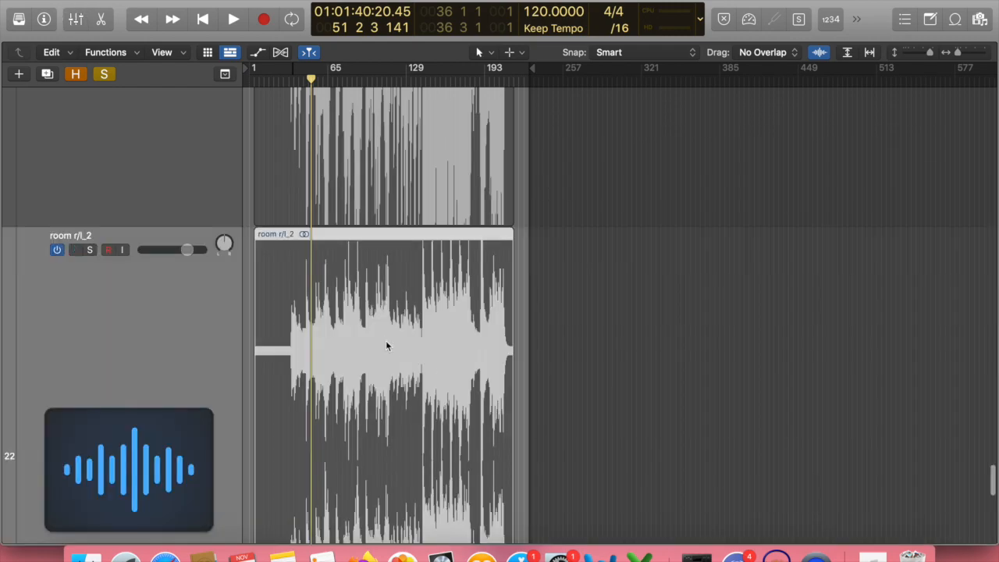
Clear all solos and place the playhead at the onset of the room r/l_2 hit just after bar 36.
scroll(388, 346, "up", 10)
scroll(388, 344, "left", 5)
left_click(110, 75)
scroll(451, 204, "left", 10)
left_click(623, 81)
scroll(695, 252, "up", 10)
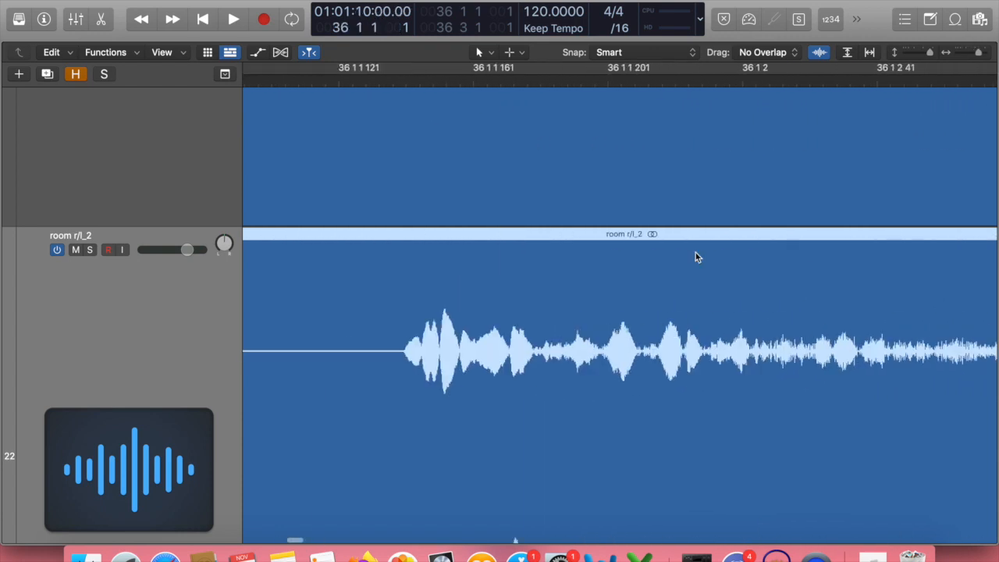
left_click(405, 77)
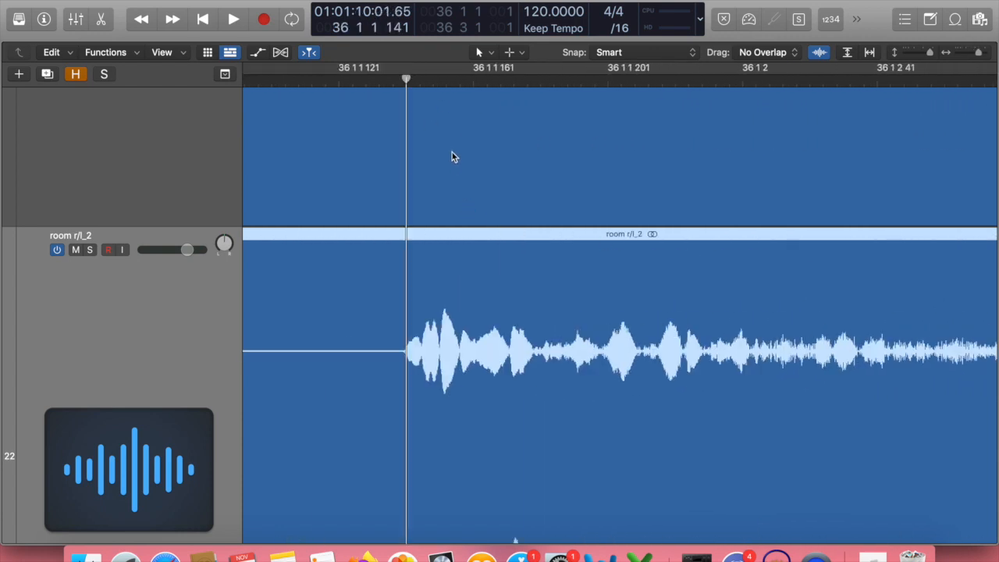
scroll(452, 152, "up", 6)
scroll(452, 153, "down", 5)
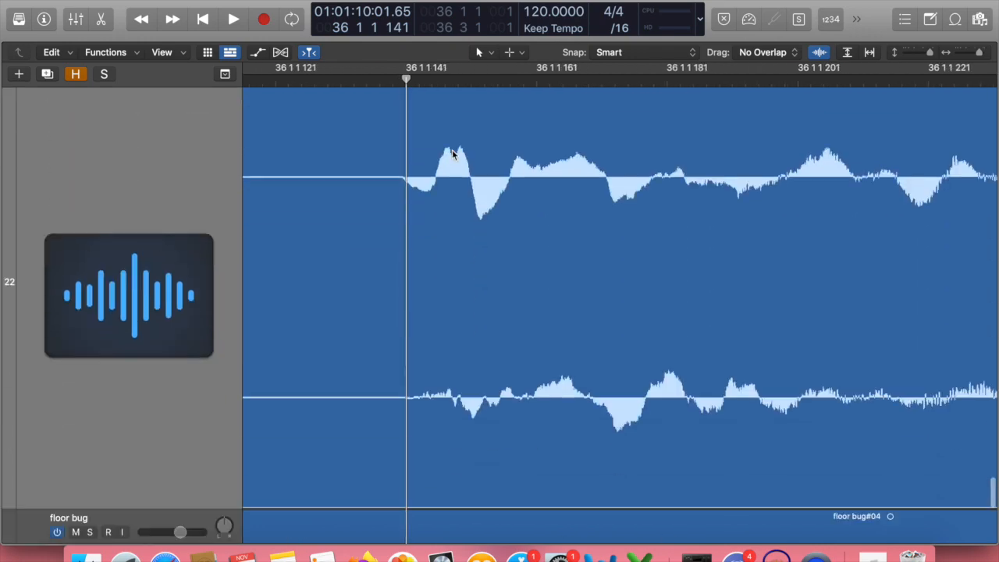
Examine the first cycles of both room r/l_2 channels just after bar 36, moving the playhead back to their onset.
scroll(453, 153, "up", 3)
scroll(627, 134, "up", 3)
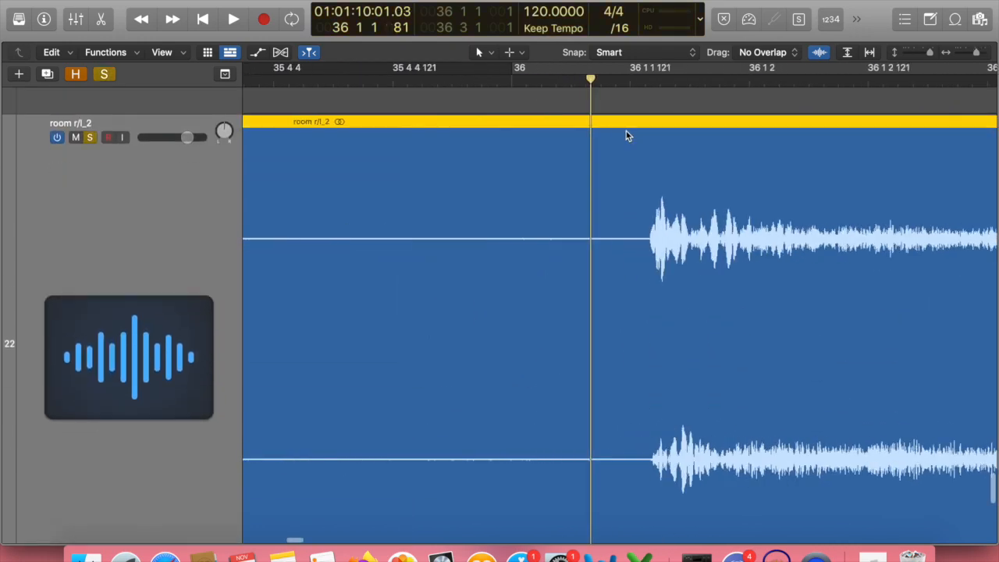
scroll(625, 134, "up", 5)
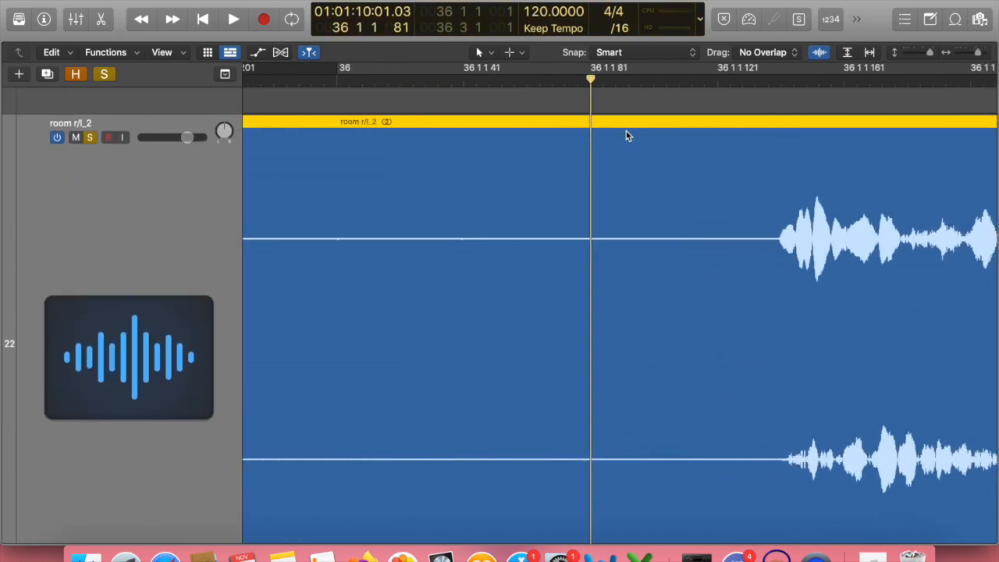
left_click(420, 88)
scroll(473, 161, "up", 6)
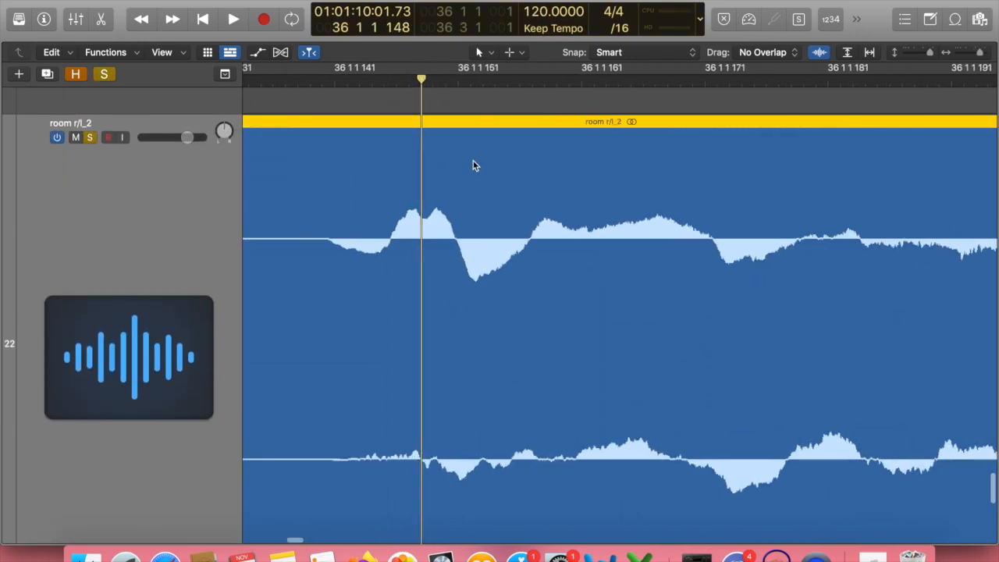
scroll(473, 161, "down", 1)
scroll(473, 160, "left", 3)
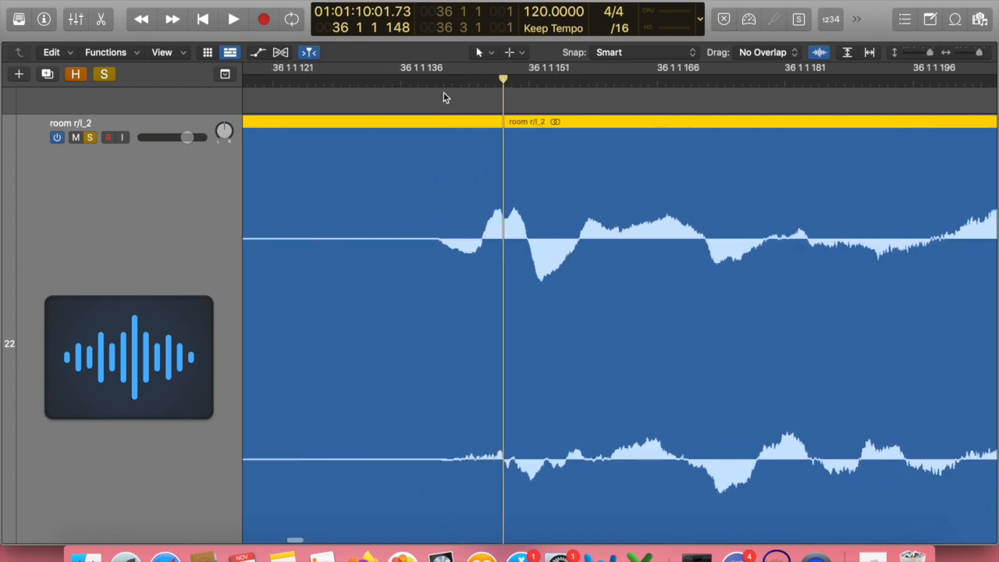
scroll(479, 189, "right", 2)
Compare the Kick in, kick out and kick/snare punch waveforms at the playhead with the room r/l_2 and floor bug waveforms.
scroll(479, 189, "up", 10)
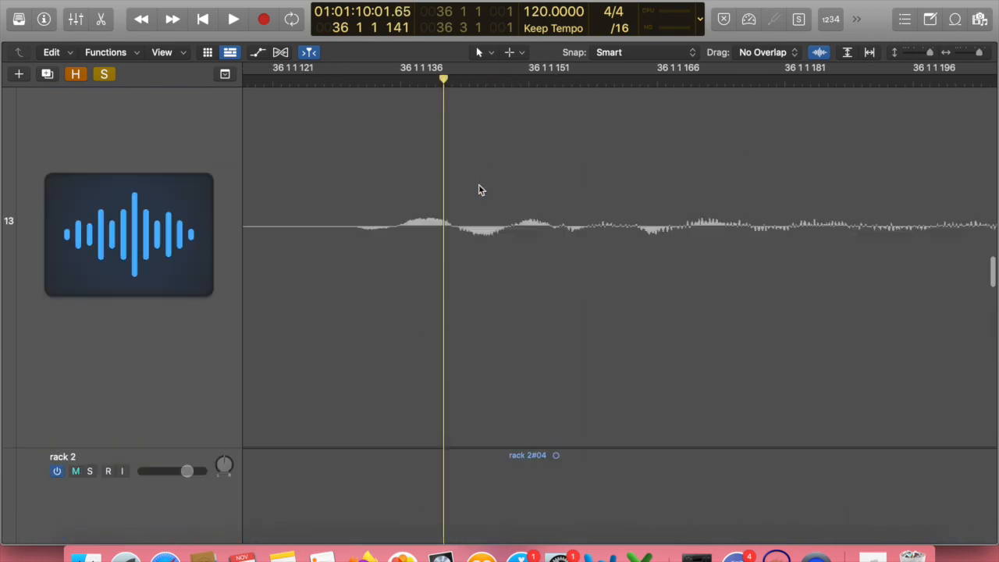
scroll(478, 184, "down", 5)
scroll(478, 186, "down", 2)
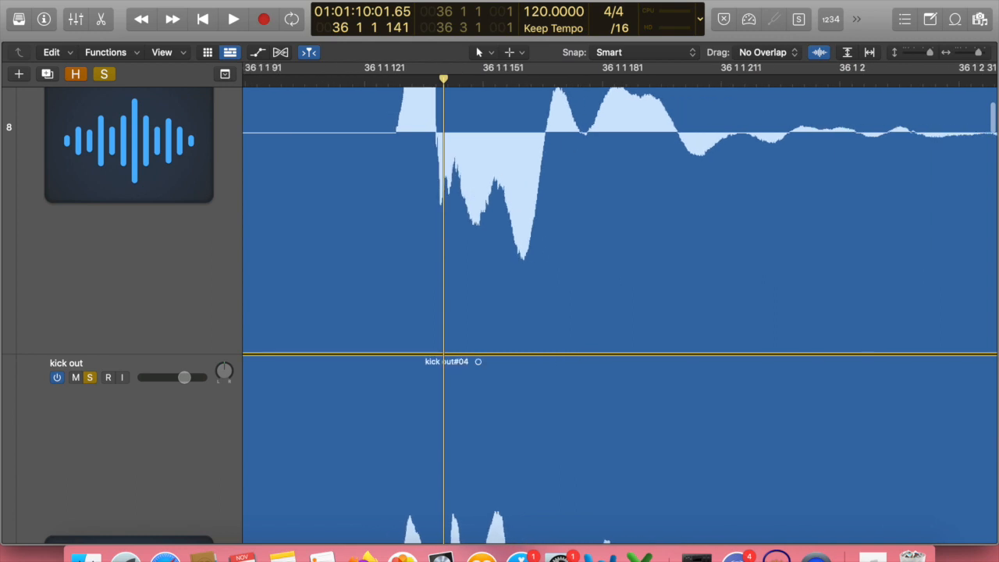
left_click_drag(934, 53, 930, 53)
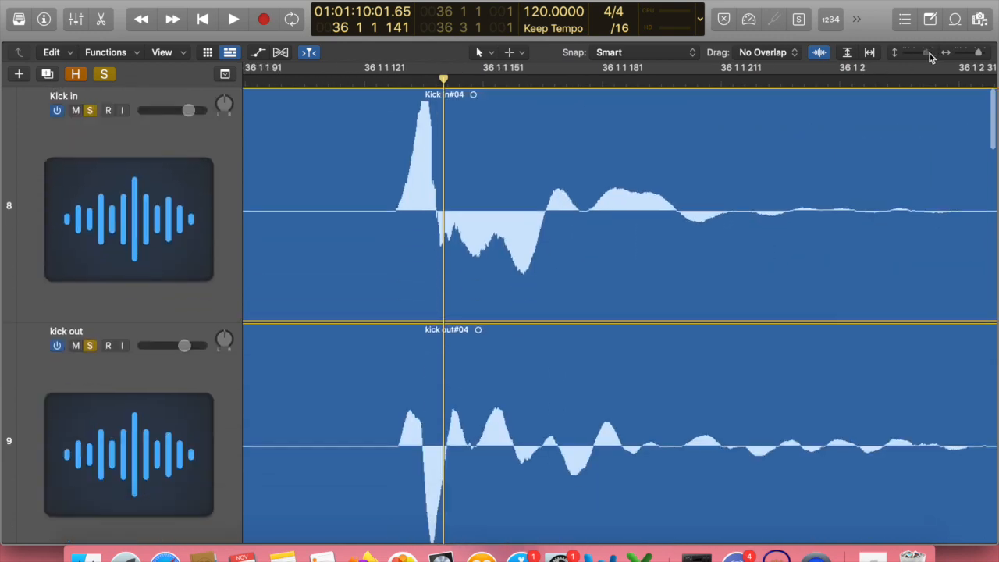
scroll(471, 229, "left", 3)
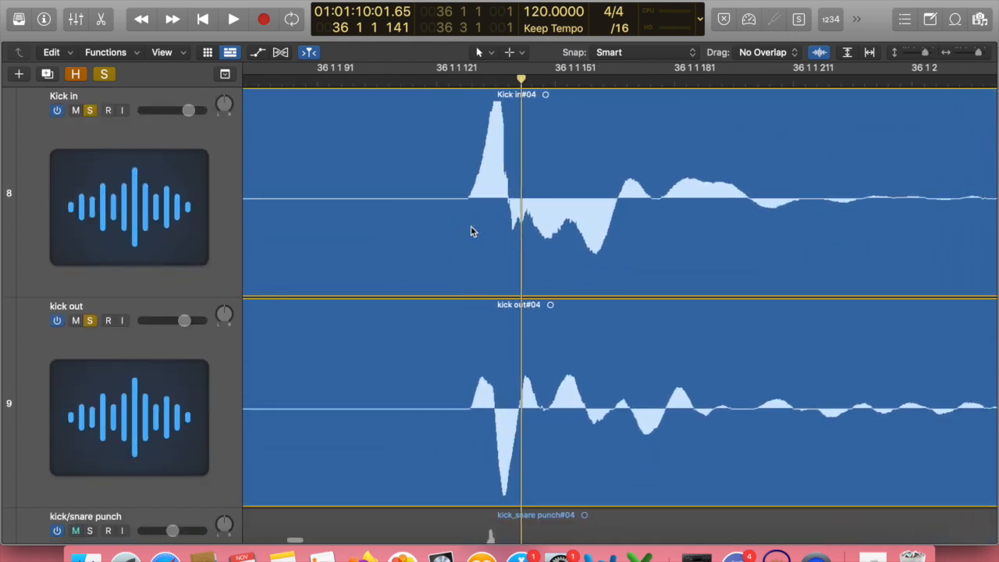
scroll(515, 150, "down", 1)
scroll(515, 151, "up", 1)
scroll(515, 153, "down", 1)
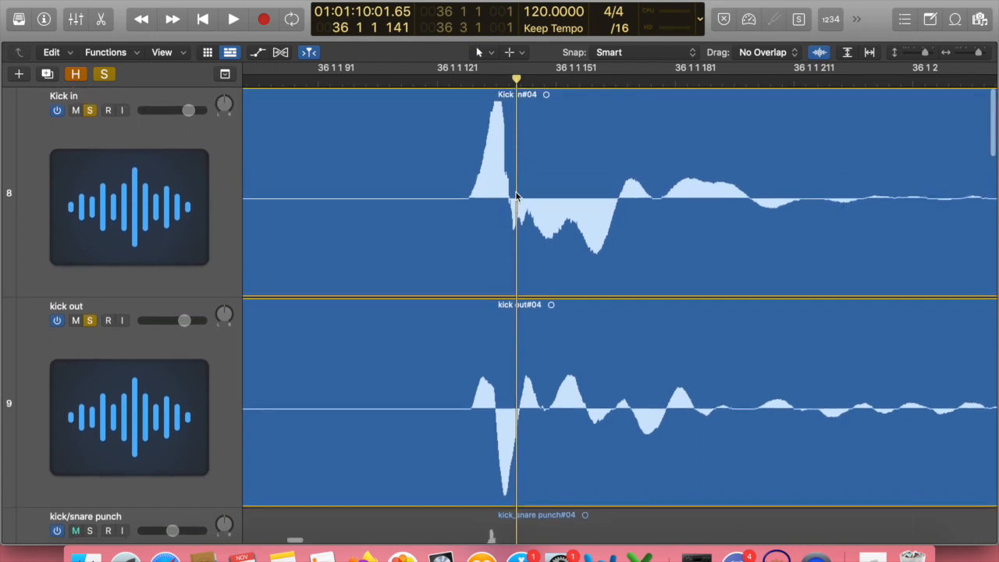
scroll(524, 179, "down", 4)
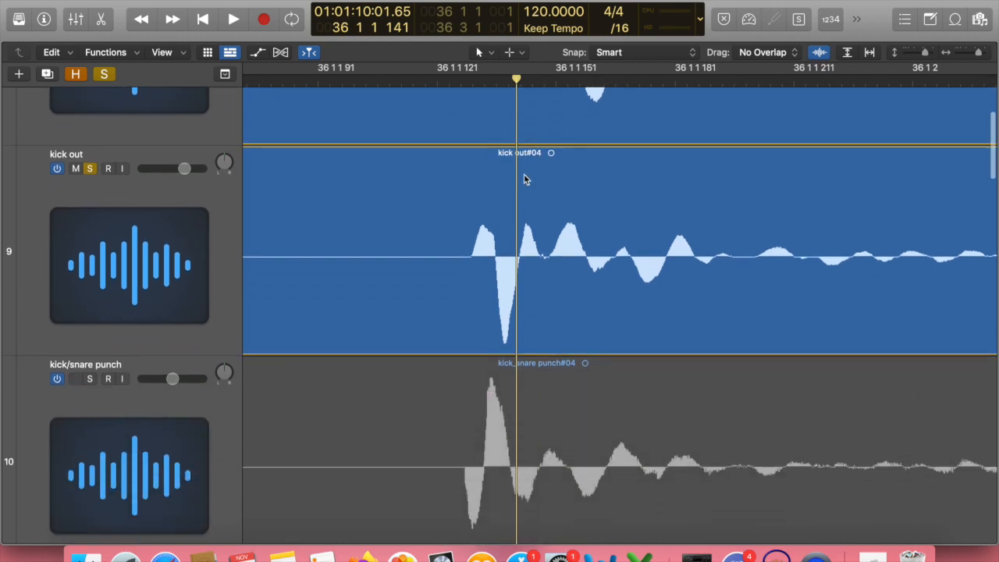
scroll(524, 179, "up", 4)
scroll(523, 179, "down", 20)
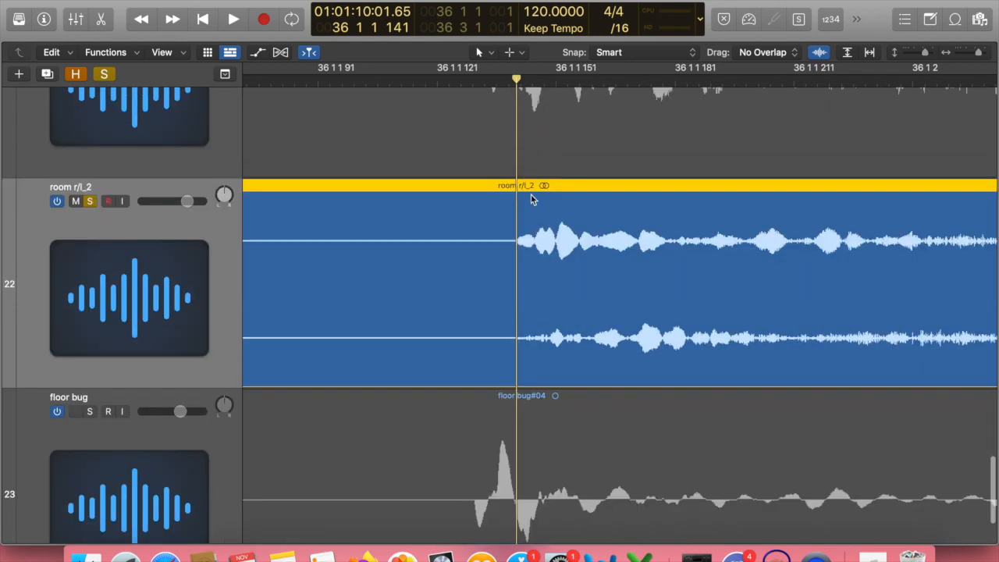
scroll(554, 241, "up", 6)
scroll(554, 242, "down", 3)
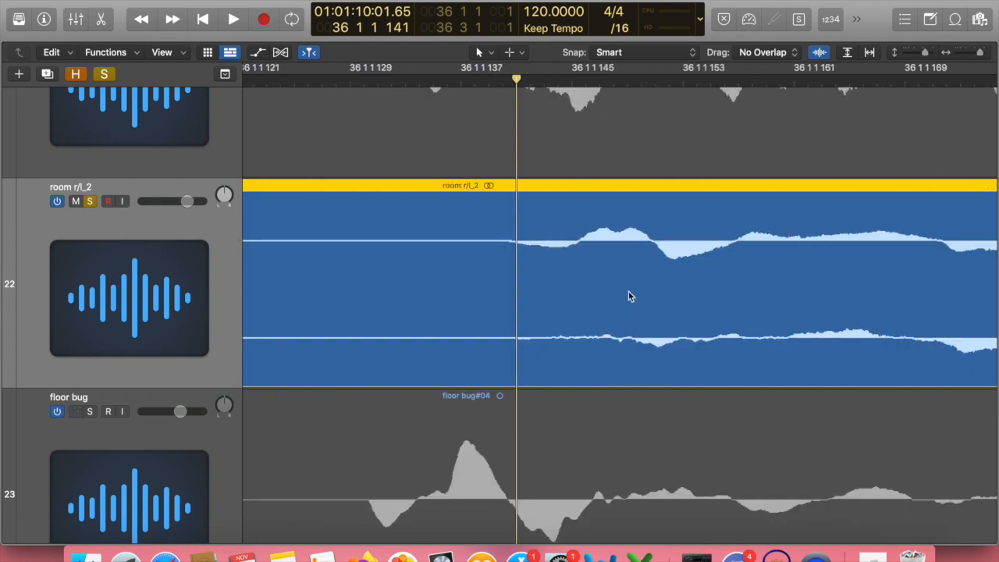
Set a cycle range from 36 1 1 1 to 36 2 3 41 around the kick hit and play it, then stop.
scroll(628, 293, "down", 8)
left_click(604, 75)
scroll(655, 140, "down", 3)
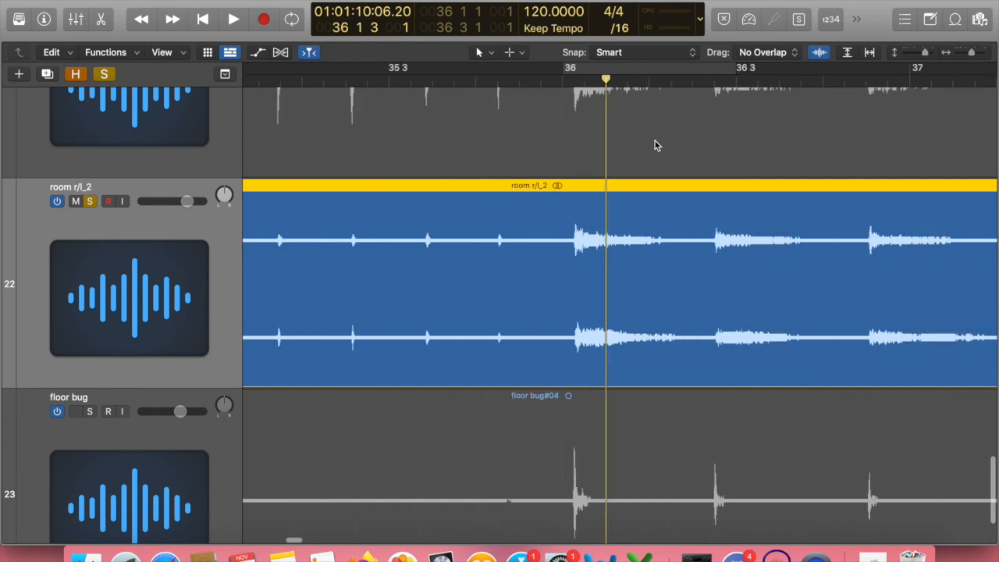
left_click(636, 66)
left_click_drag(725, 65, 687, 72)
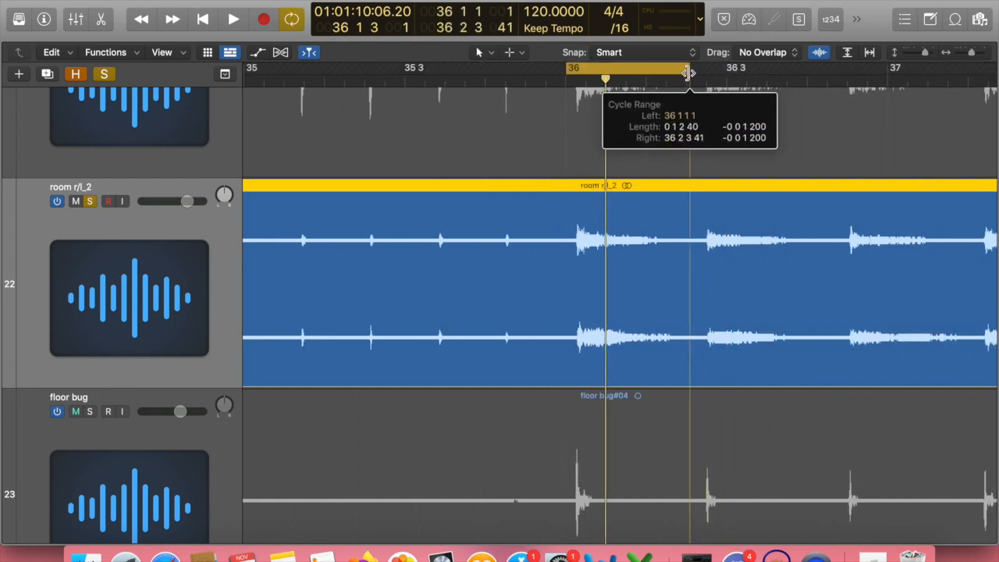
left_click_drag(687, 73, 686, 75)
key("space")
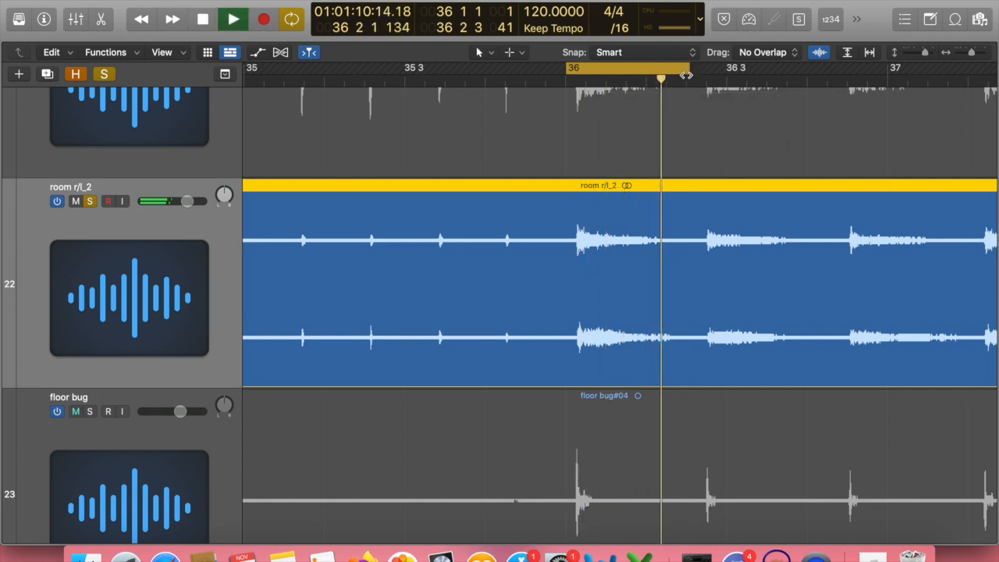
key("space")
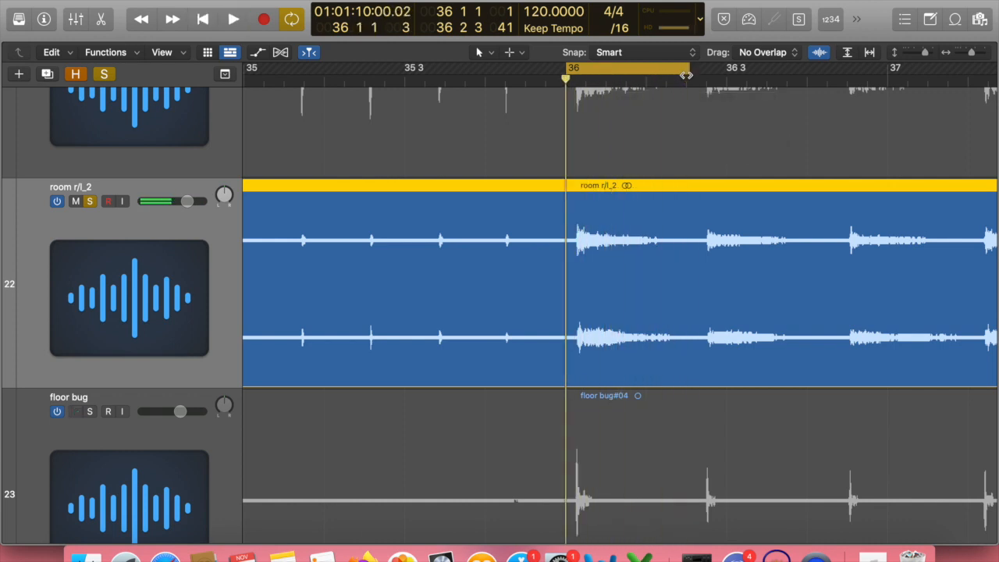
Extend the cycle range to run from 35 4 2 201 to 36 2 3 201 and play it, then stop.
left_click_drag(566, 69, 524, 68)
left_click_drag(694, 70, 701, 68)
key("space")
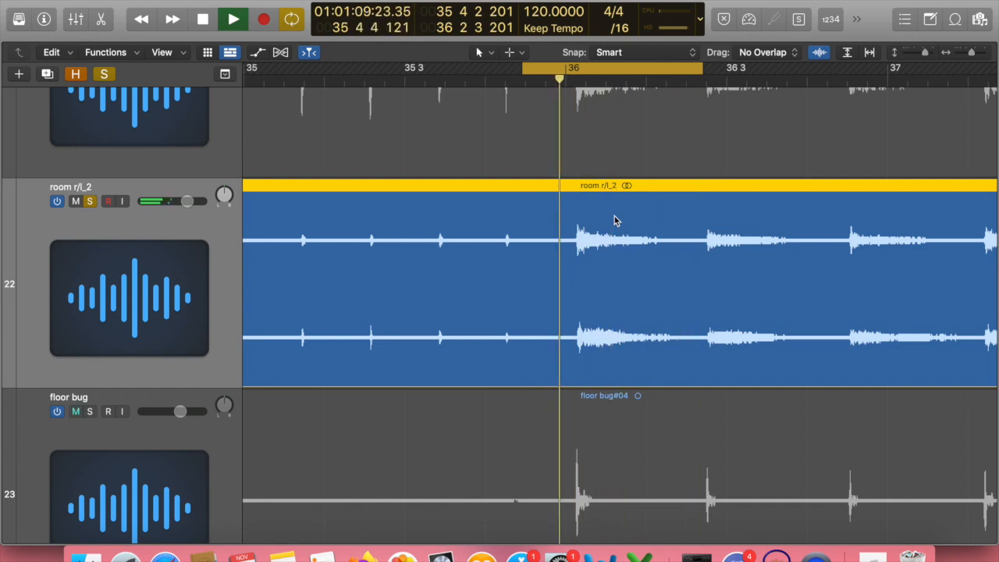
key("space")
Insert a stereo Gain plug-in on the room r/l_2 track and invert the phase of its left and right channels.
key("x")
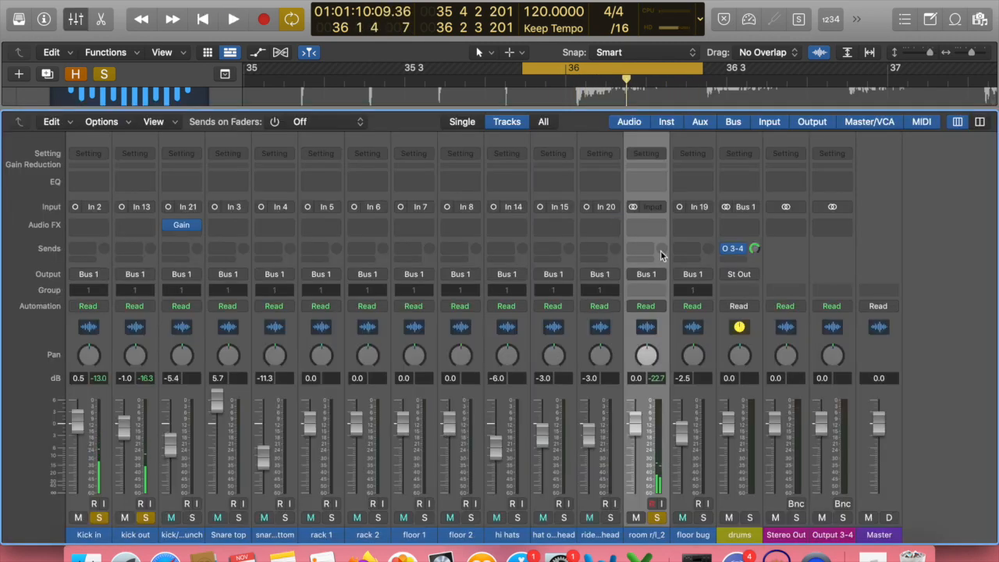
left_click(651, 225)
mouse_move(658, 254)
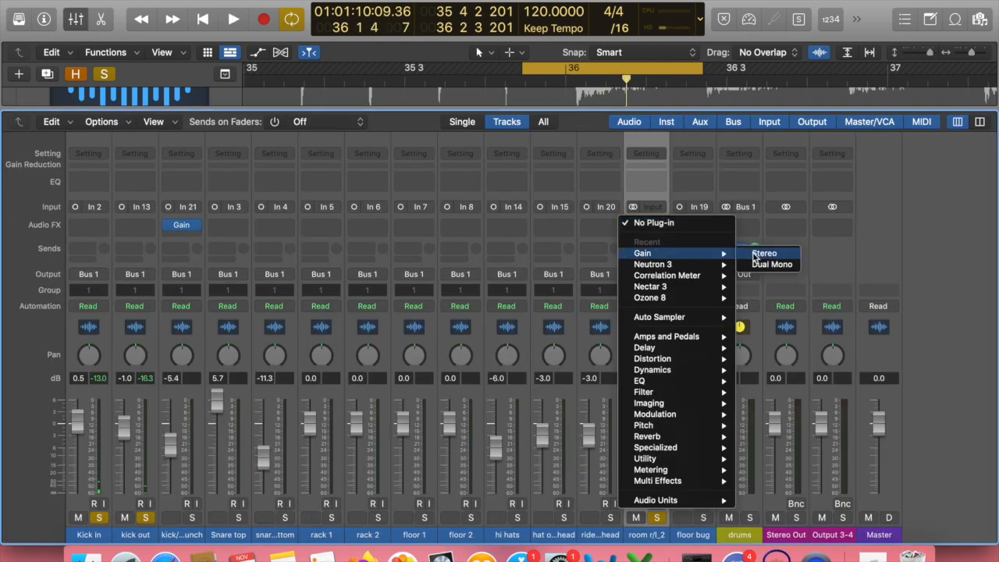
left_click(779, 255)
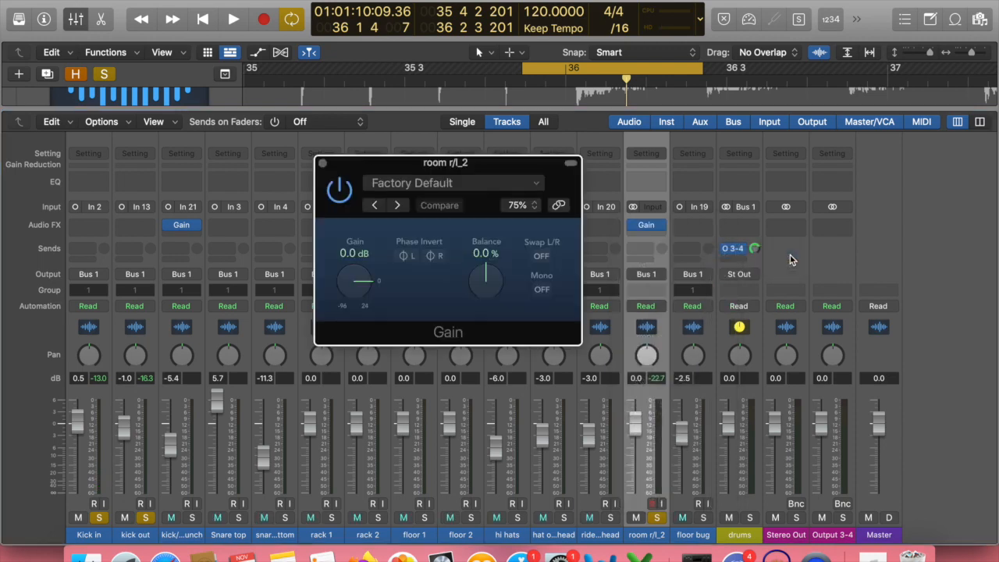
left_click(412, 258)
left_click(433, 258)
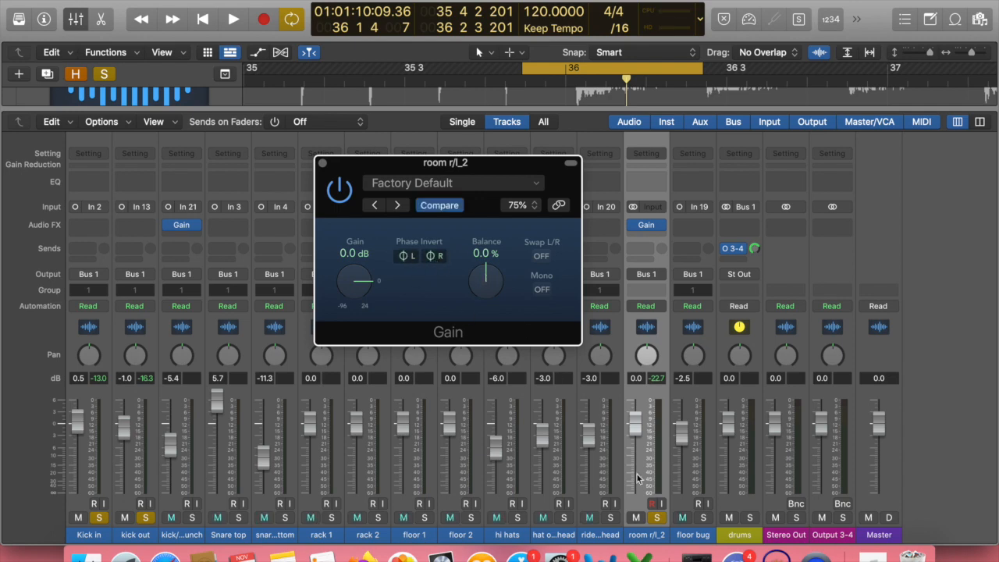
Play the looped kick hit with the room r/l_2 phase inverted and with the inversion off on both channels, then stop.
key("space")
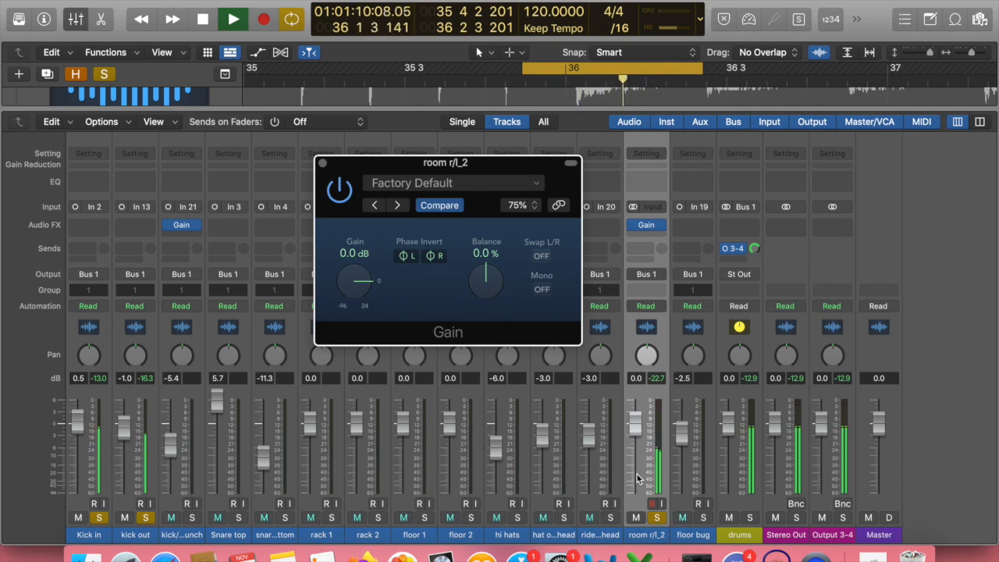
key("space")
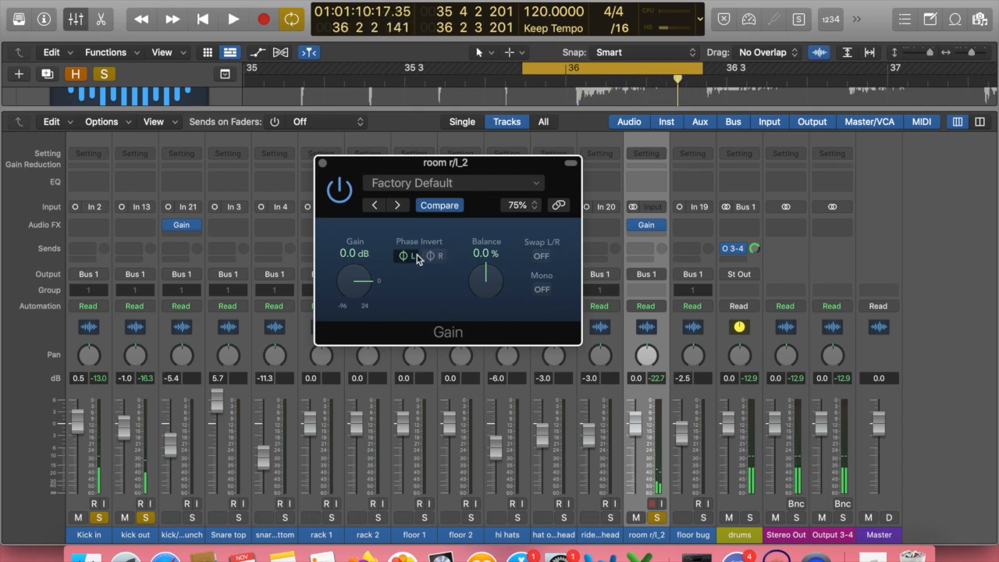
key("space")
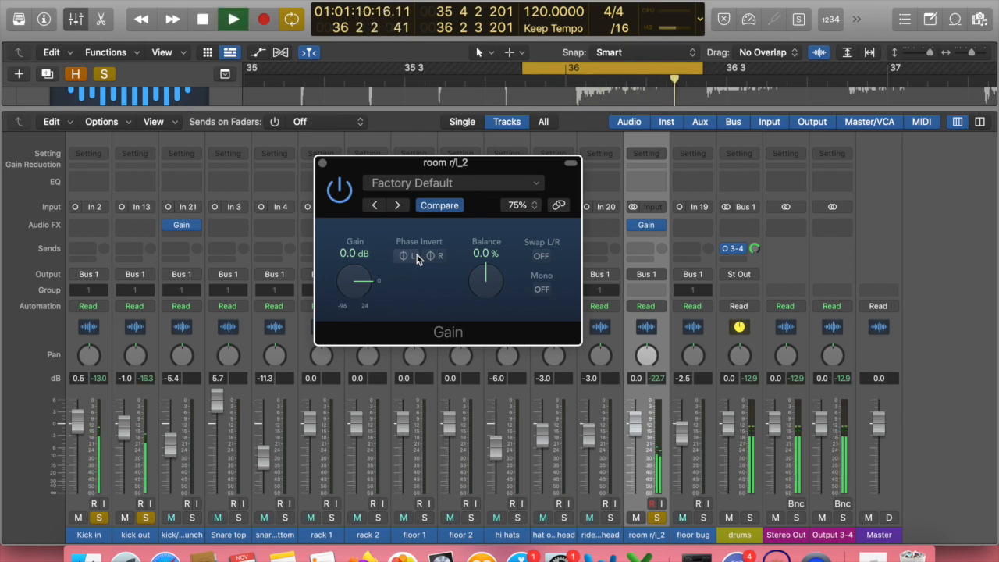
key("space")
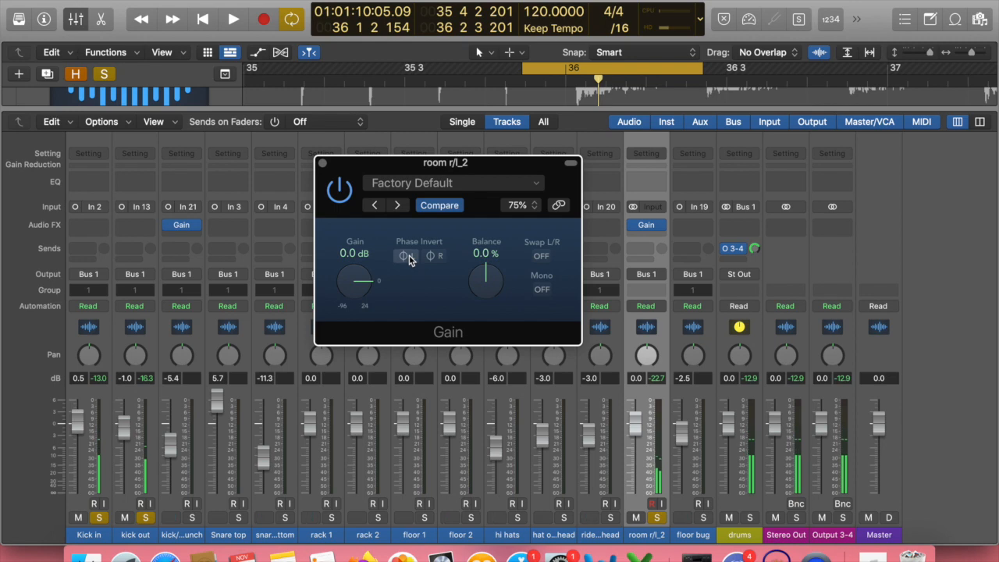
Re-invert both channels of the room r/l_2 Gain, toggling the inversion off and on during cycle playback to compare, then stop.
left_click(435, 258)
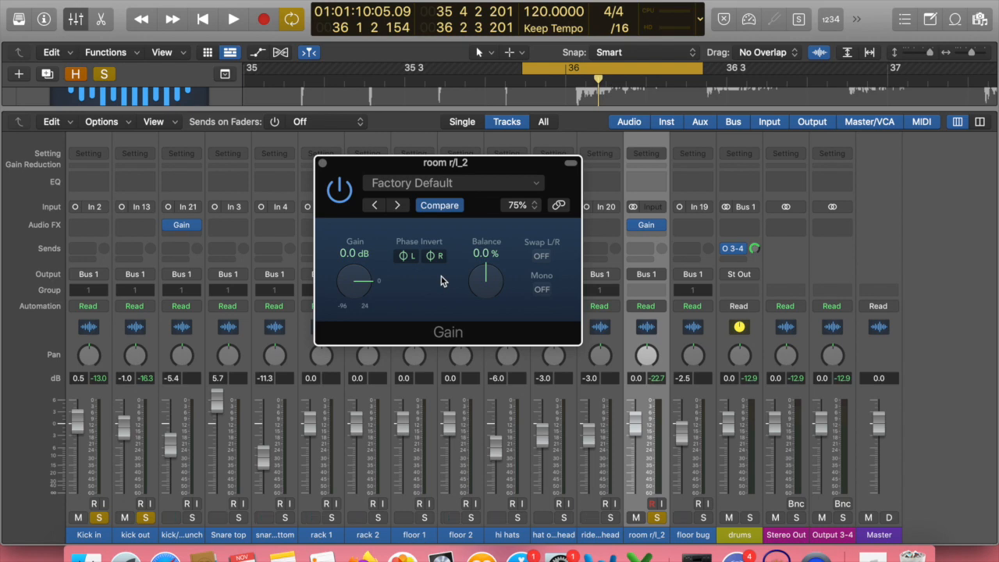
key("space")
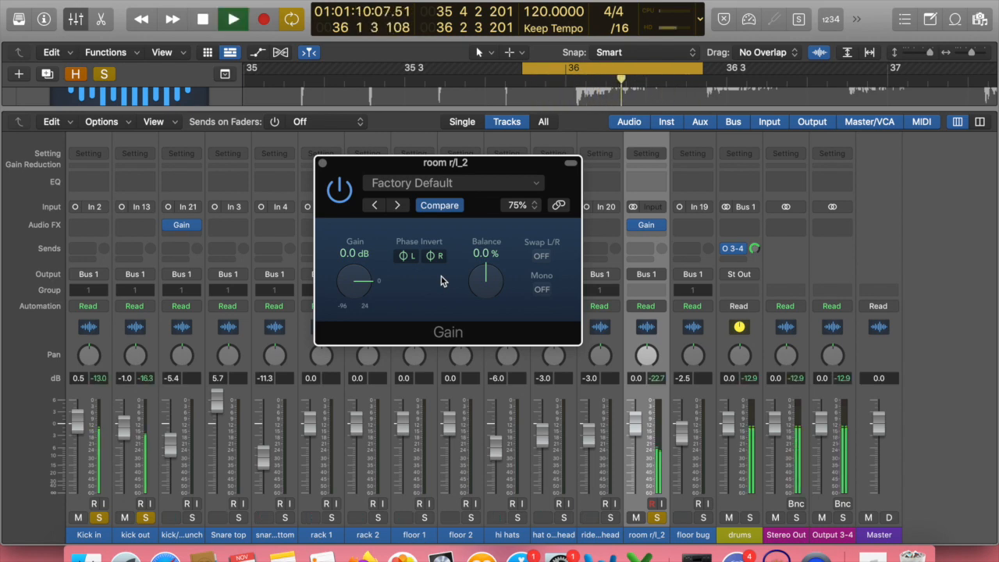
left_click(438, 257)
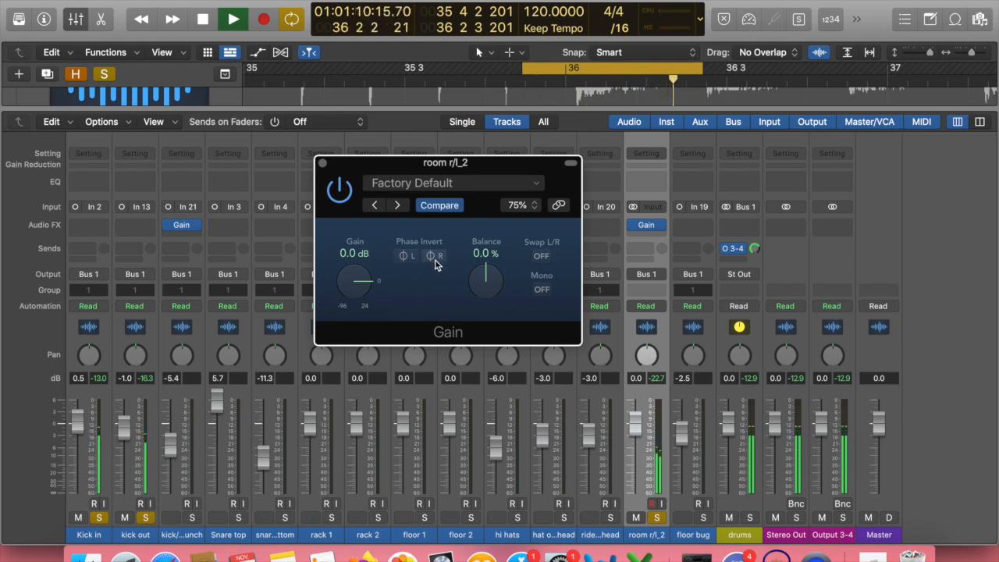
left_click(435, 257)
left_click(404, 256)
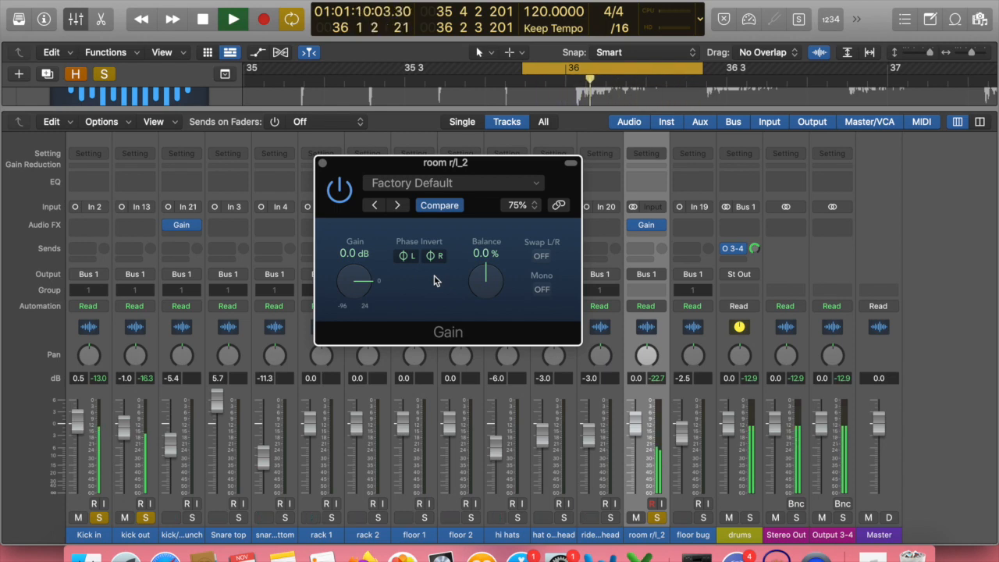
key("space")
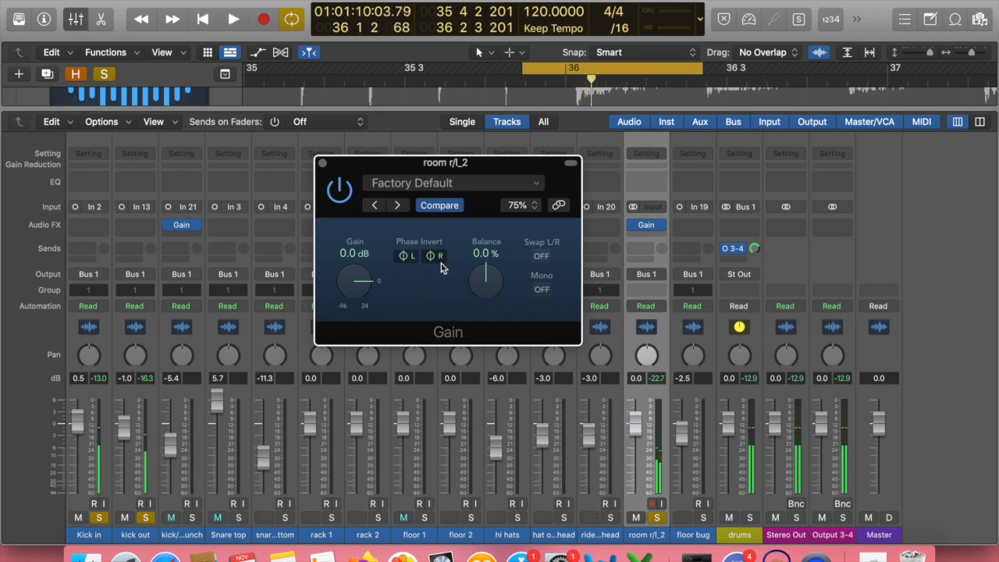
Turn off phase invert on both channels of the room r/l_2 Gain plug-in and close its window.
left_click(437, 257)
left_click(404, 257)
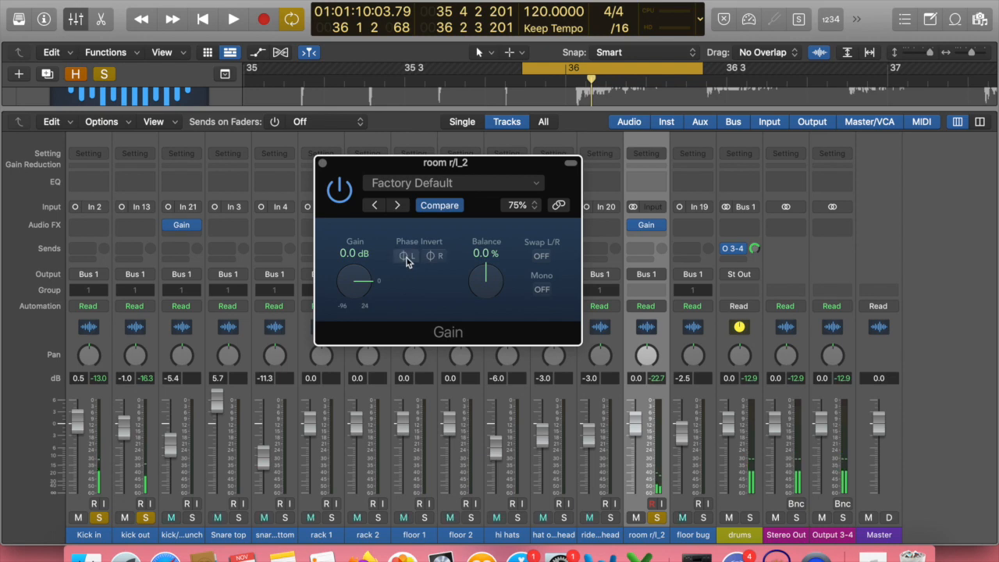
left_click(323, 163)
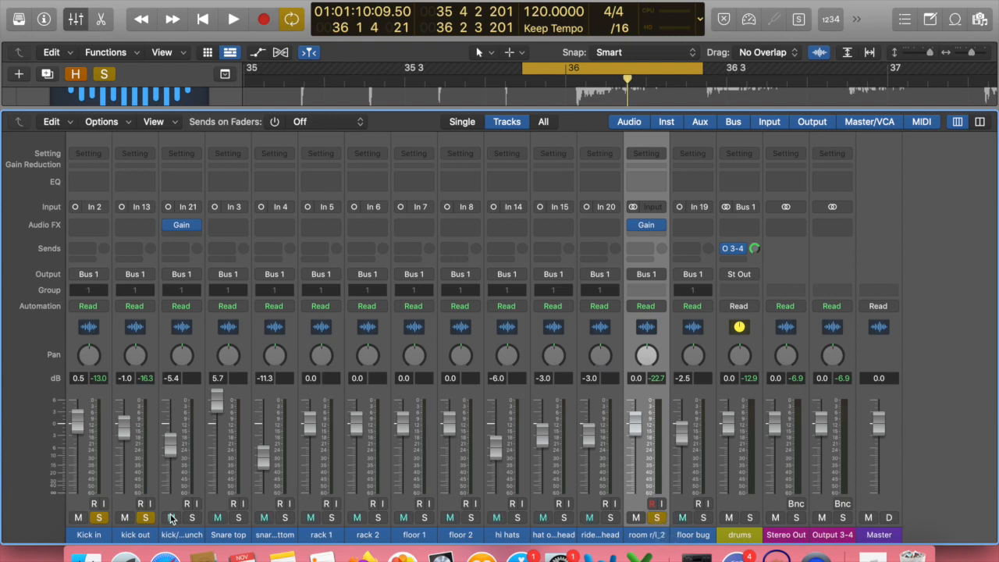
Solo kick/snare punch along with the kick and room tracks, play the cycle and check its Gain plug-in.
left_click(193, 518)
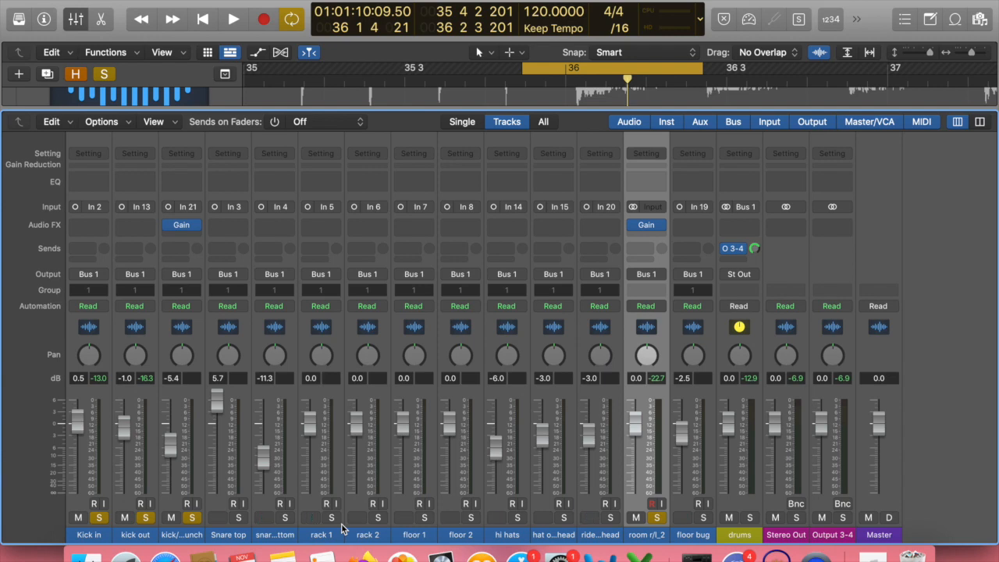
key("space")
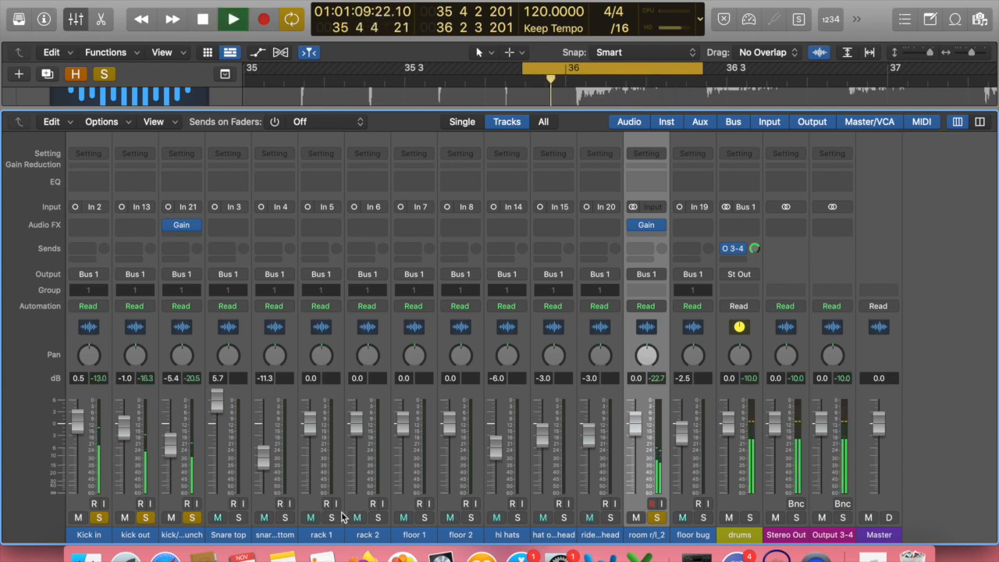
left_click(185, 226)
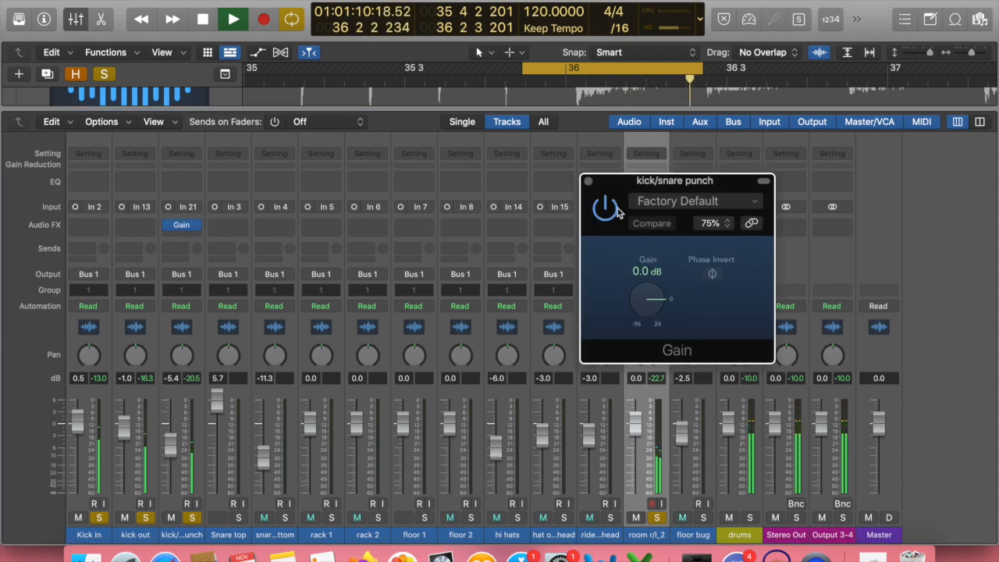
left_click(588, 181)
Open the room r/l_2 Gain plug-in during playback and invert the phase of its left and right channels.
left_click(646, 224)
left_click(404, 256)
left_click(432, 256)
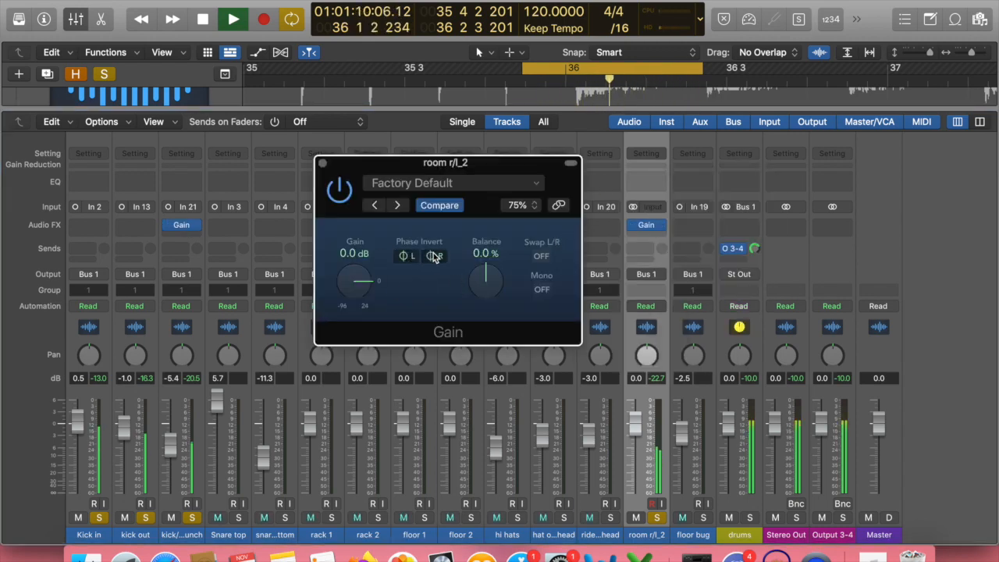
Compare the room r/l_2 Gain plug-in bypassed and active during playback, then stop and leave it bypassed.
left_click(341, 191)
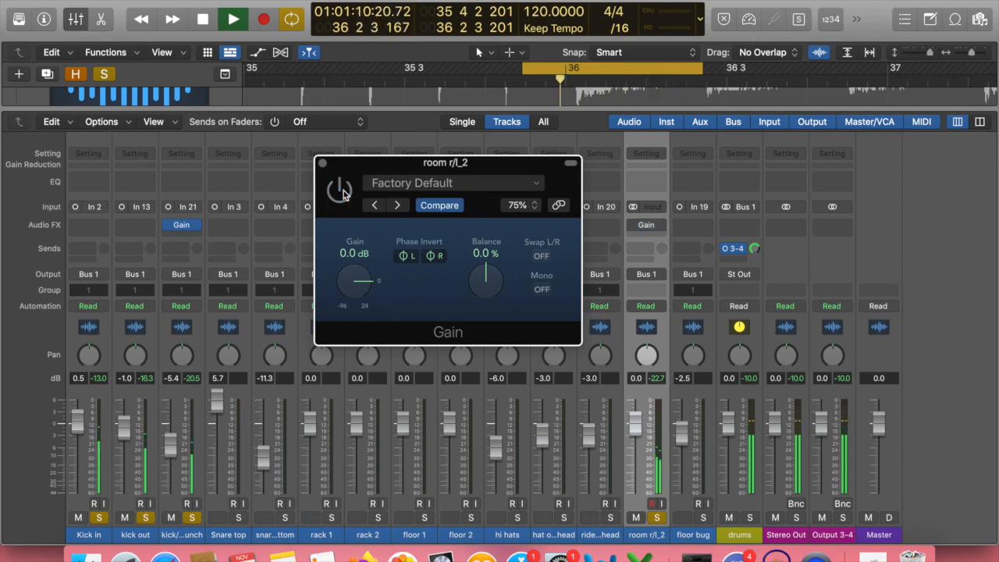
left_click(340, 191)
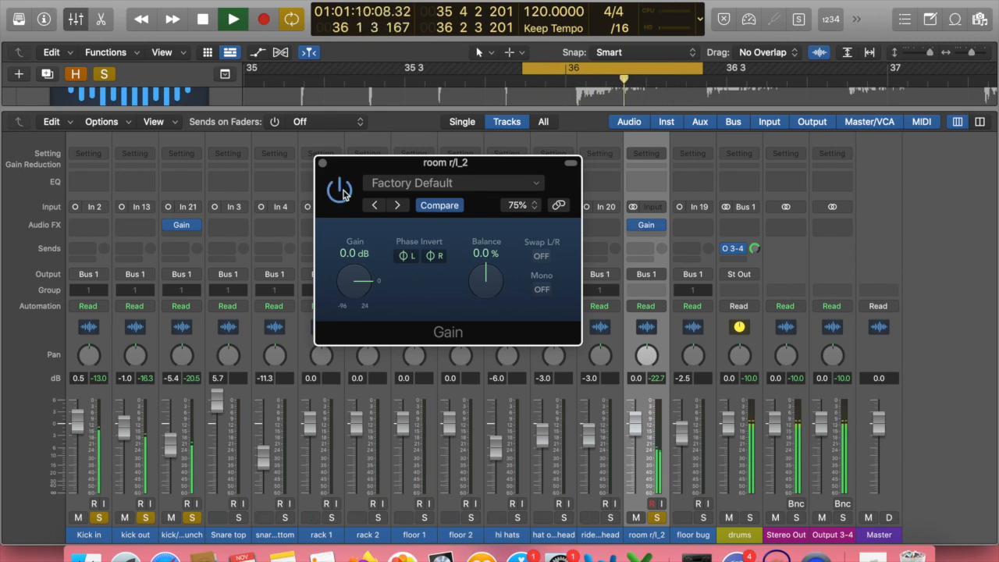
key("space")
left_click(341, 191)
left_click(323, 162)
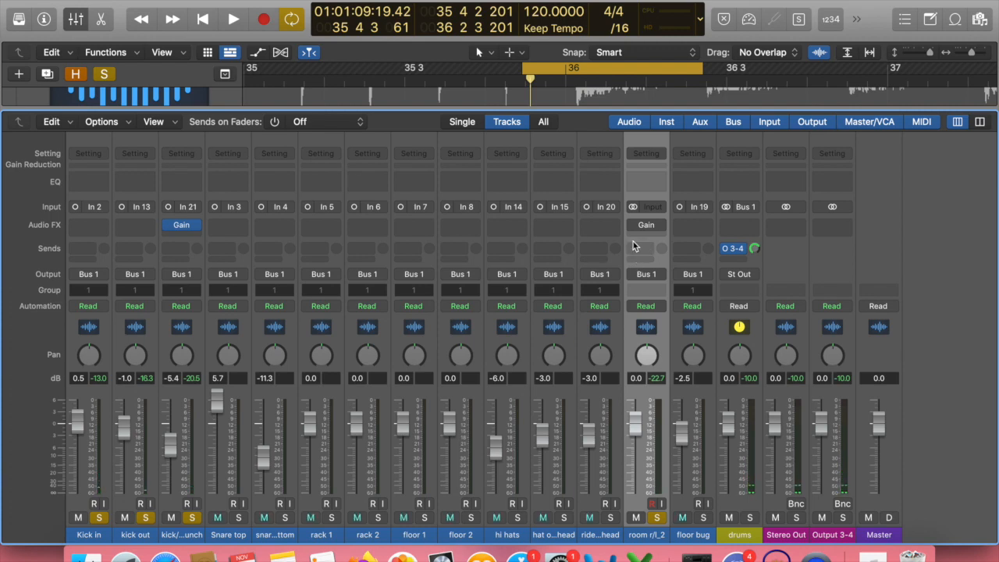
Bypass the Gain plug-in on kick/snare punch and unsolo the Kick in, kick out and kick/snare punch tracks.
mouse_move(179, 225)
left_click(192, 518)
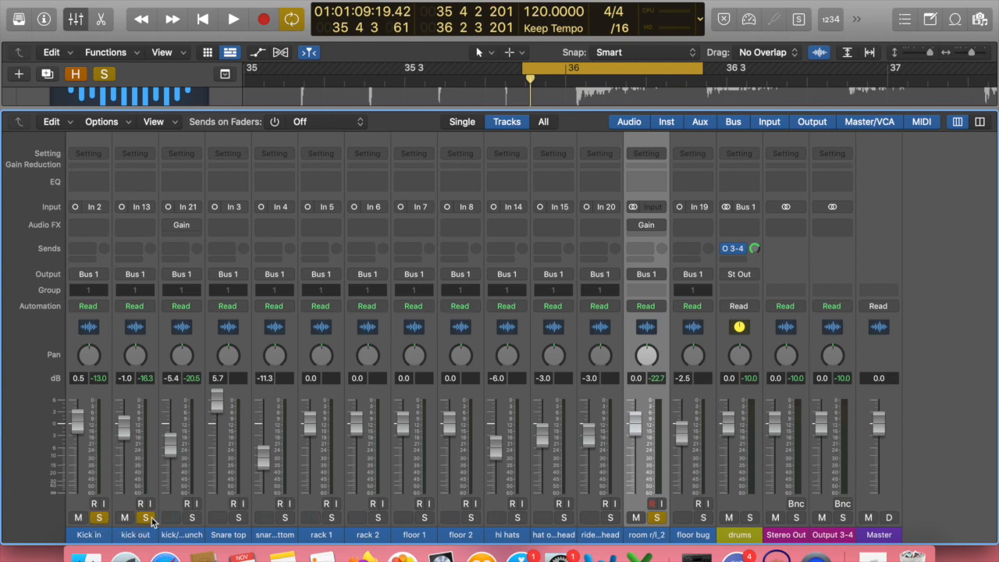
left_click(101, 518)
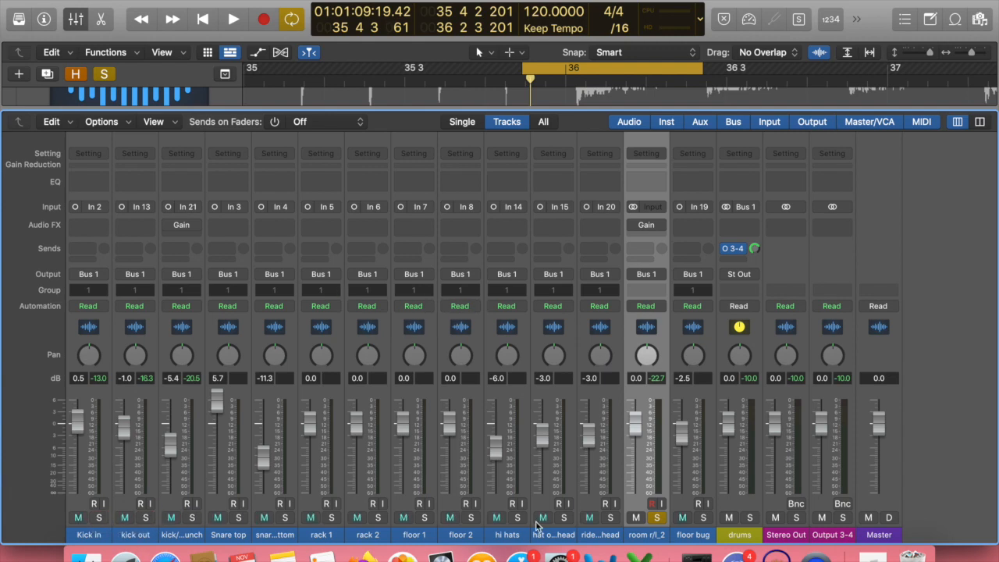
Rename the room r/l_2 track as room r/l.
double_click(659, 533)
key("BackSpace")
key("BackSpace")
key("Return")
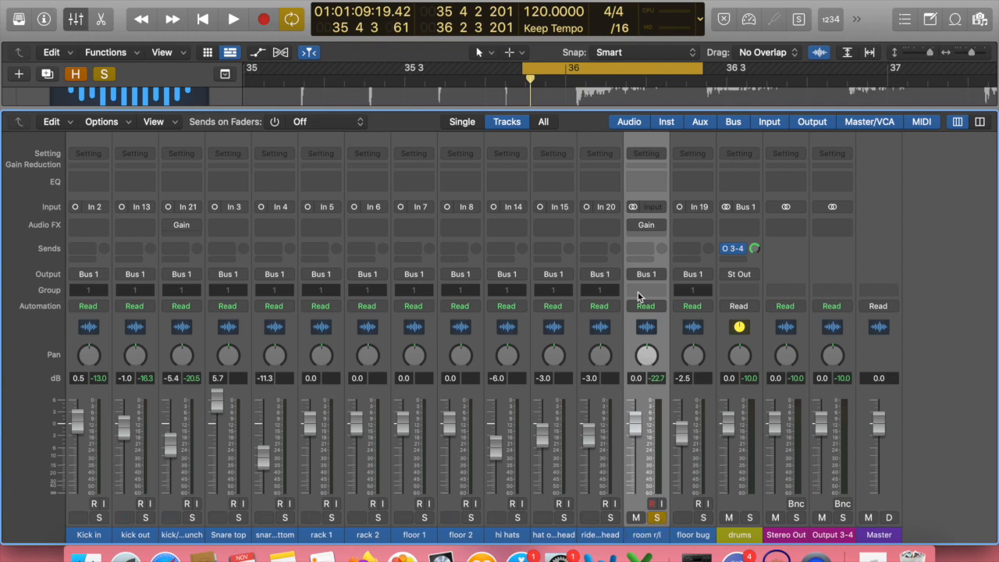
Return from the mixer to the arrangement with the playhead at 36 1 4 1 and cycle mode off.
key("x")
left_click(624, 76)
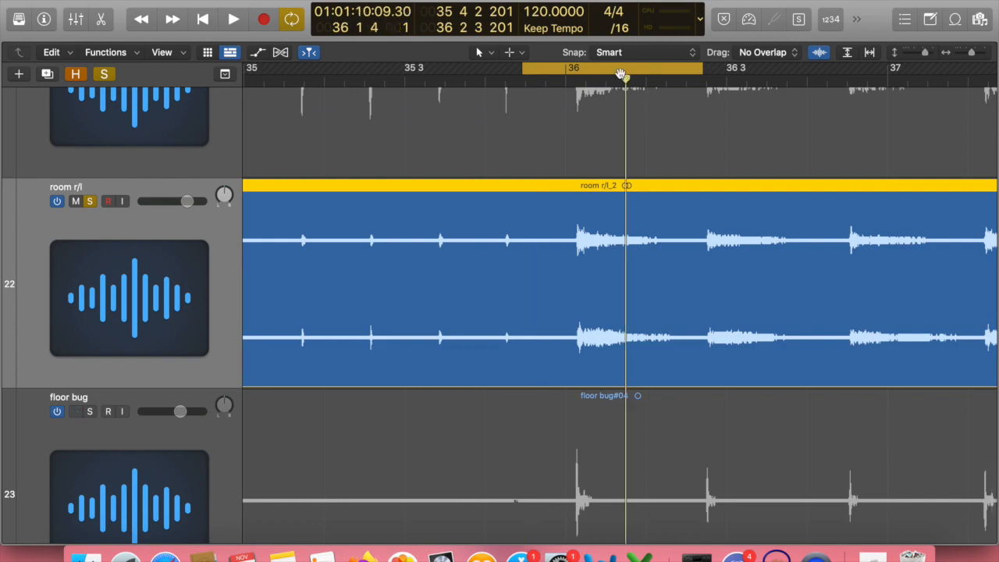
key("c")
Clear the room track's solo and solo the Snare top and snare bottom tracks instead.
key("super+Left")
key("super+Left")
key("super+Left")
key("super+Left")
key("super+Left")
scroll(692, 194, "right", 5)
scroll(692, 195, "up", 10)
scroll(692, 194, "up", 10)
scroll(692, 195, "up", 3)
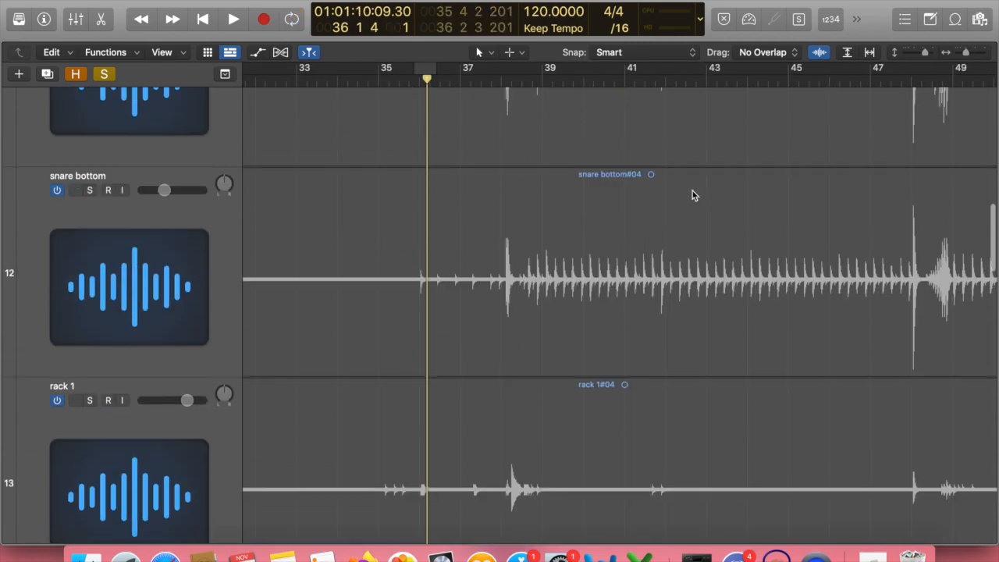
left_click(103, 76)
left_click(91, 244)
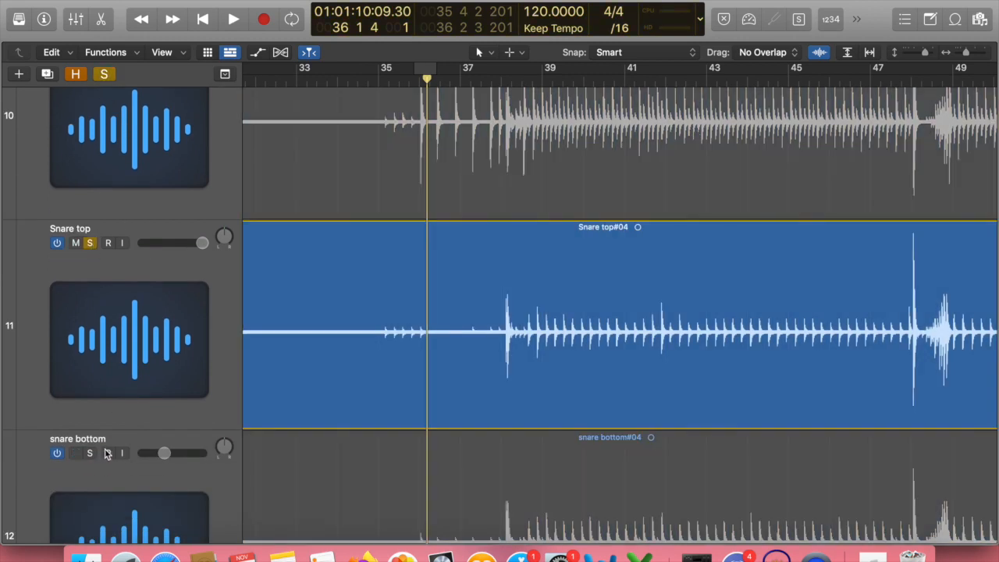
left_click(91, 453)
Compare the Snare top and snare bottom waveforms at the first snare hit in bar 38, moving the playhead to 38 1 2 220.
scroll(468, 382, "up", 5)
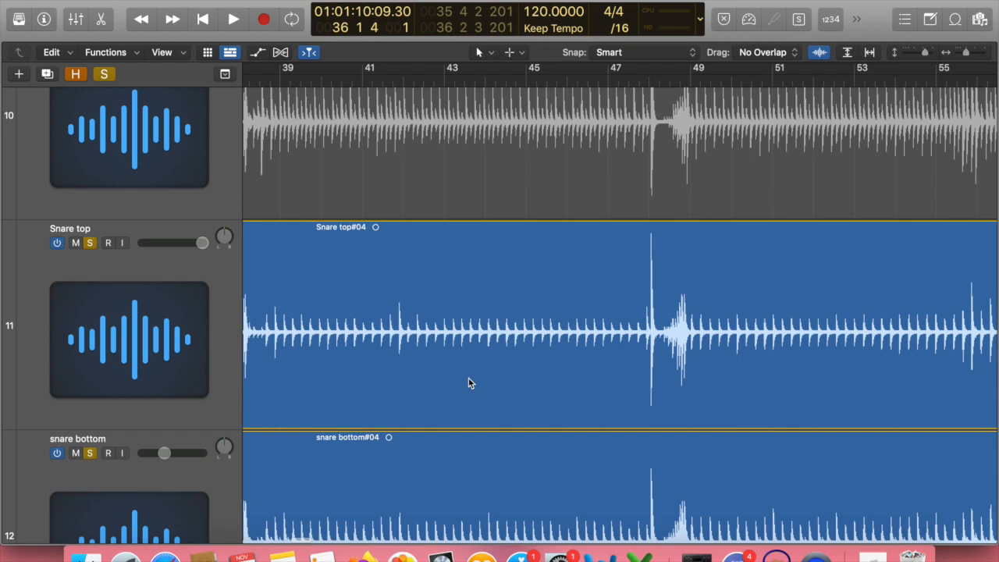
scroll(468, 382, "up", 5)
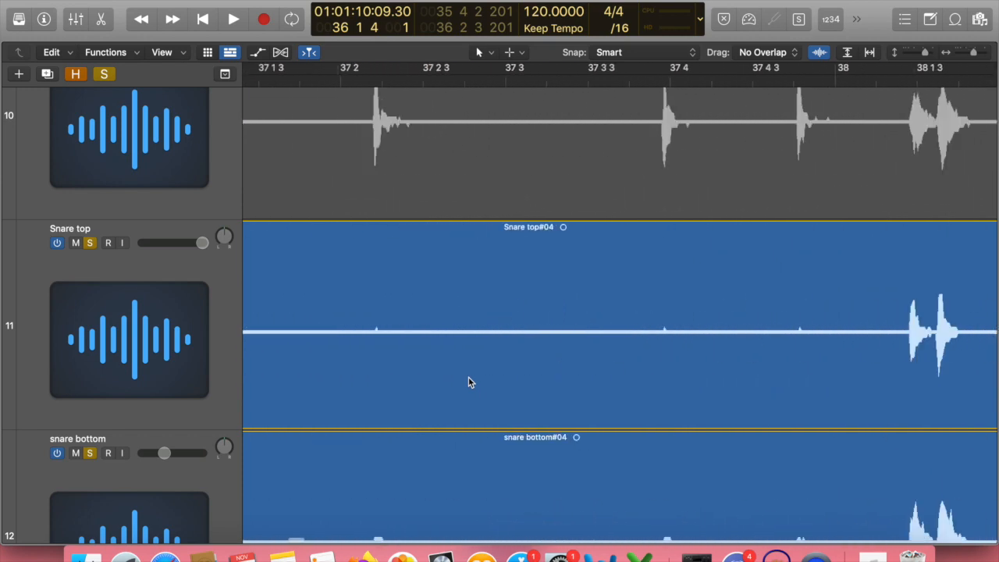
scroll(468, 381, "down", 5)
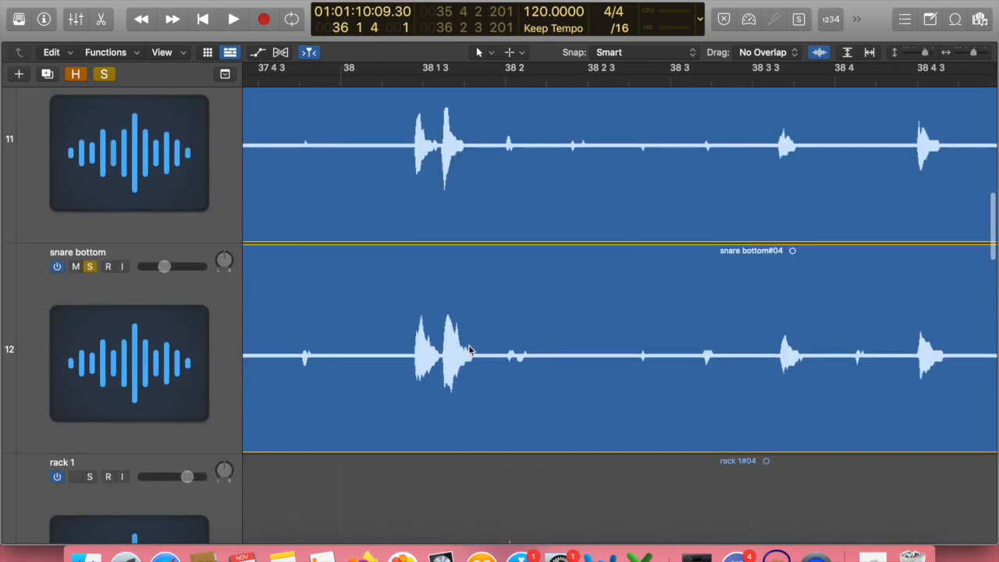
scroll(469, 348, "up", 8)
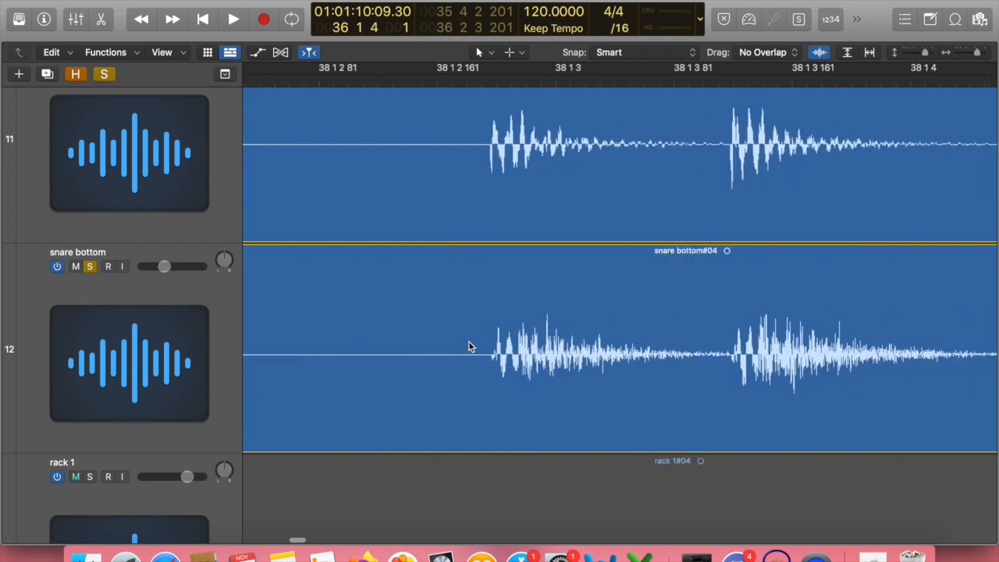
scroll(469, 340, "up", 2)
scroll(469, 340, "up", 6)
scroll(469, 337, "right", 5)
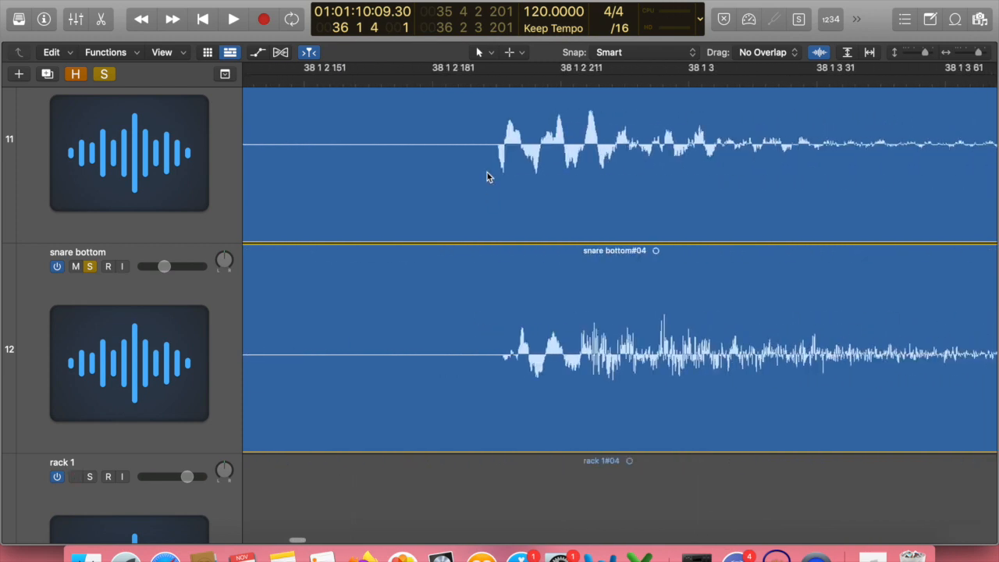
left_click(497, 82)
left_click_drag(499, 82, 598, 92)
scroll(501, 154, "up", 2)
Set a cycle range from 38 3 3 1 to 40 1 1 1 over the snare hits and play it.
scroll(646, 183, "down", 5)
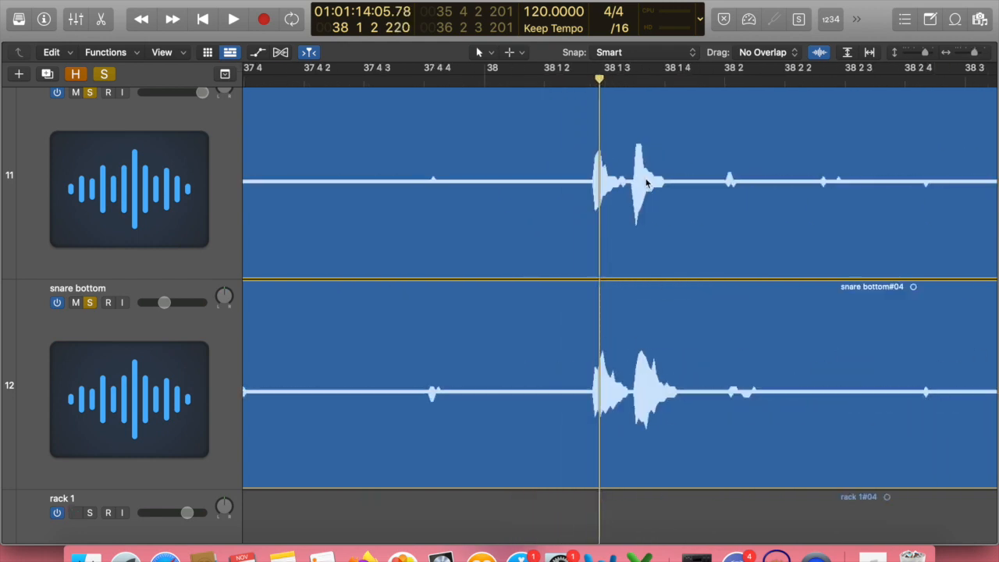
scroll(646, 183, "down", 10)
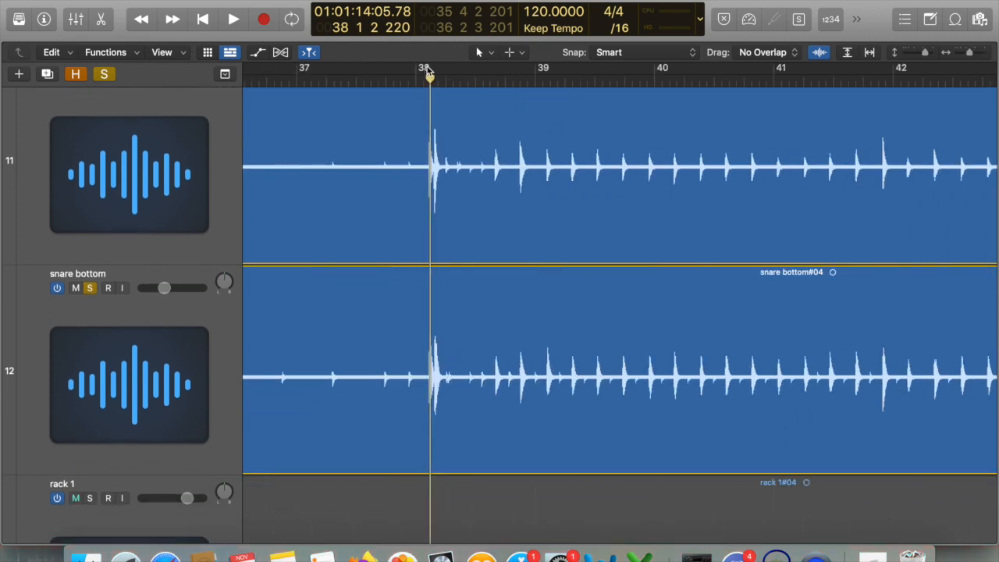
left_click_drag(485, 77, 654, 81)
left_click(488, 70)
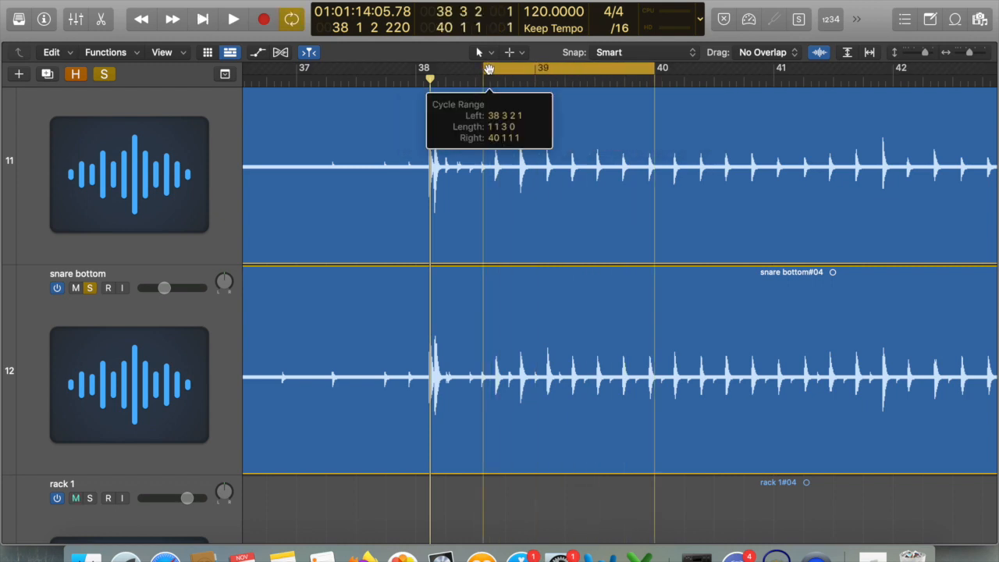
left_click_drag(483, 69, 491, 70)
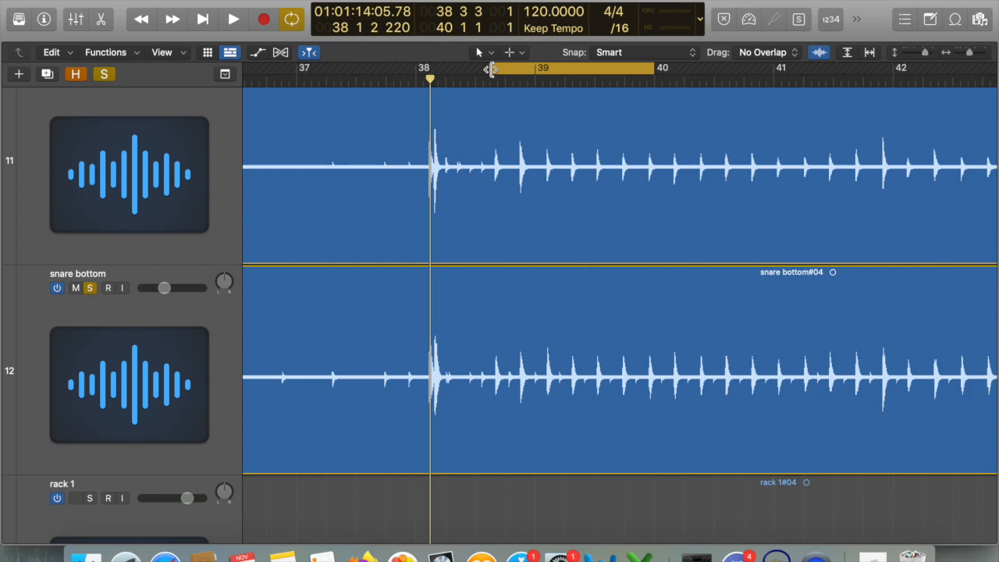
key("space")
Show the mixer and reset the Snare top and snare bottom faders to 0.0 dB.
key("x")
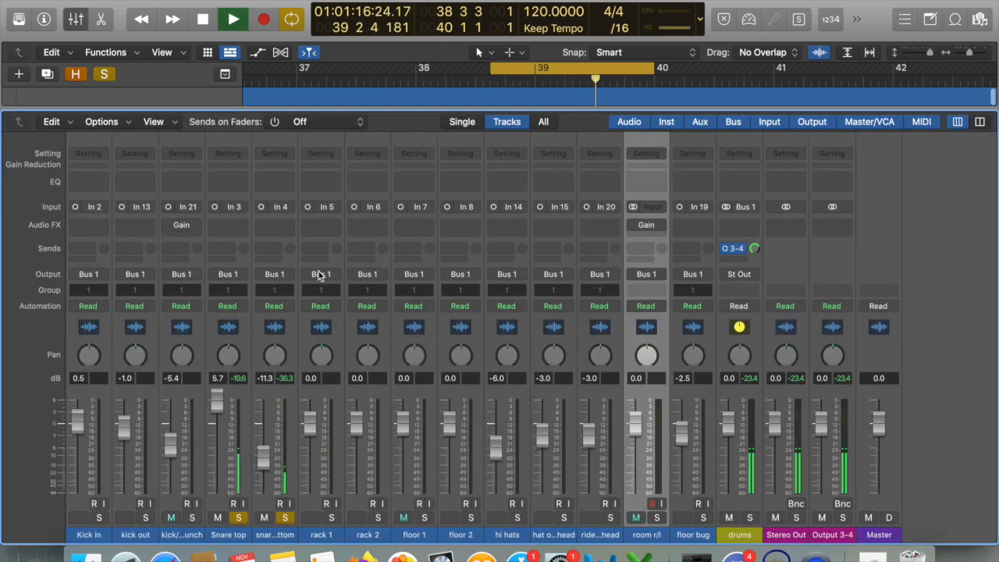
left_click(218, 401, "alt")
left_click(263, 456, "alt")
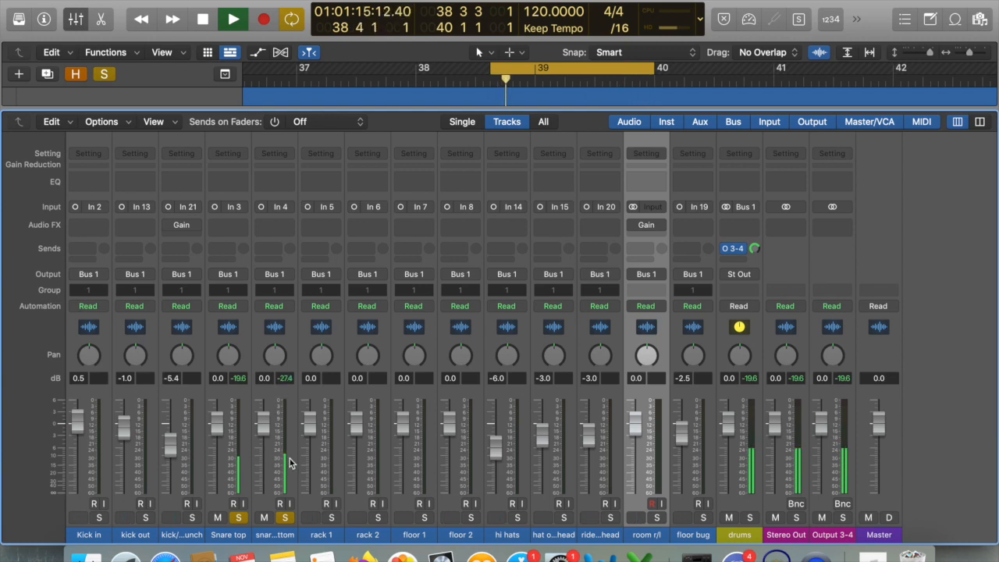
Lower the snare bottom fader to -1.5 dB, insert a Gain plug-in on that track and hide the mixer.
left_click_drag(265, 421, 265, 431)
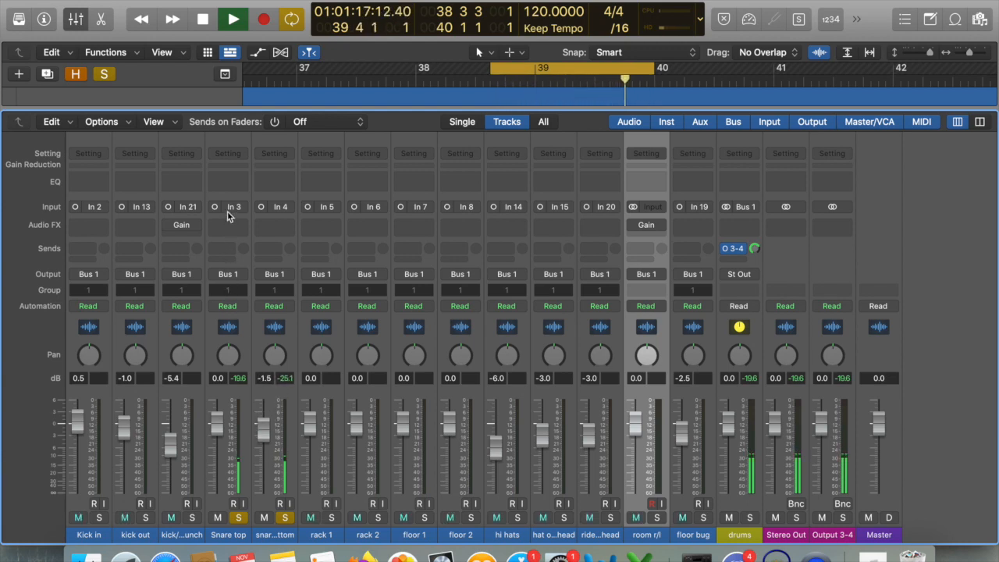
left_click(282, 225)
mouse_move(328, 254)
left_click(402, 254)
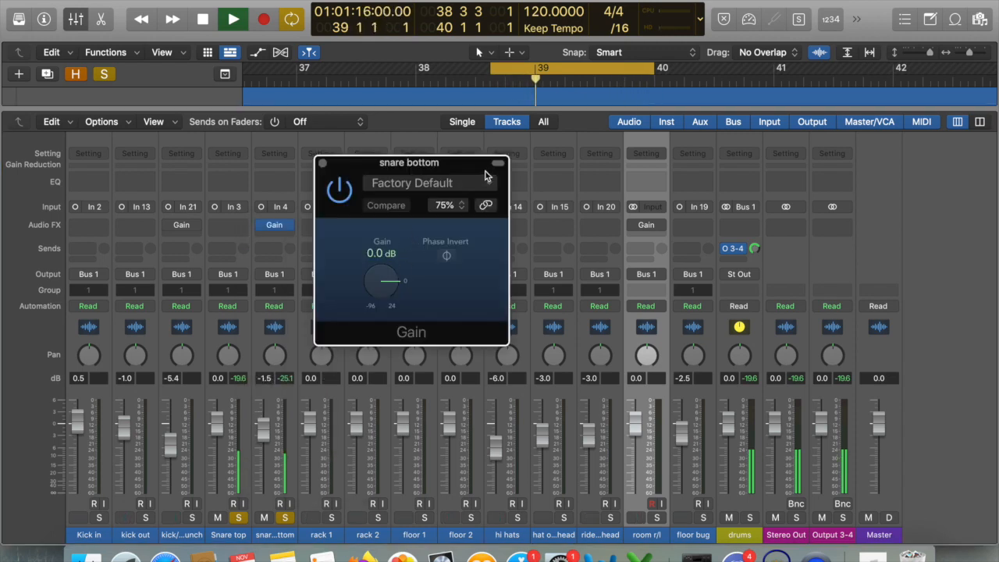
key("x")
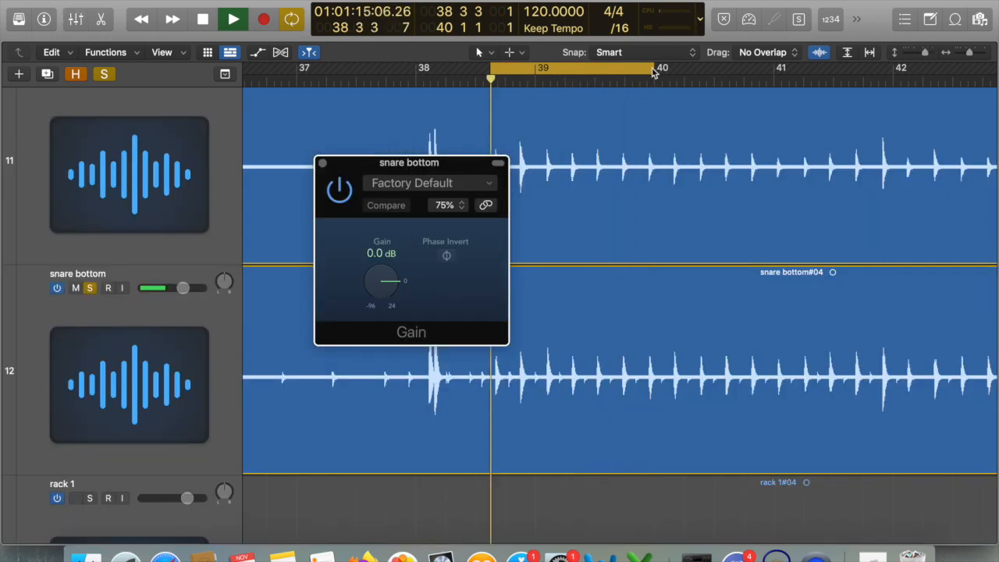
Stop playback, extend the cycle range's end to 41 4 1 1 and play the longer range.
key("space")
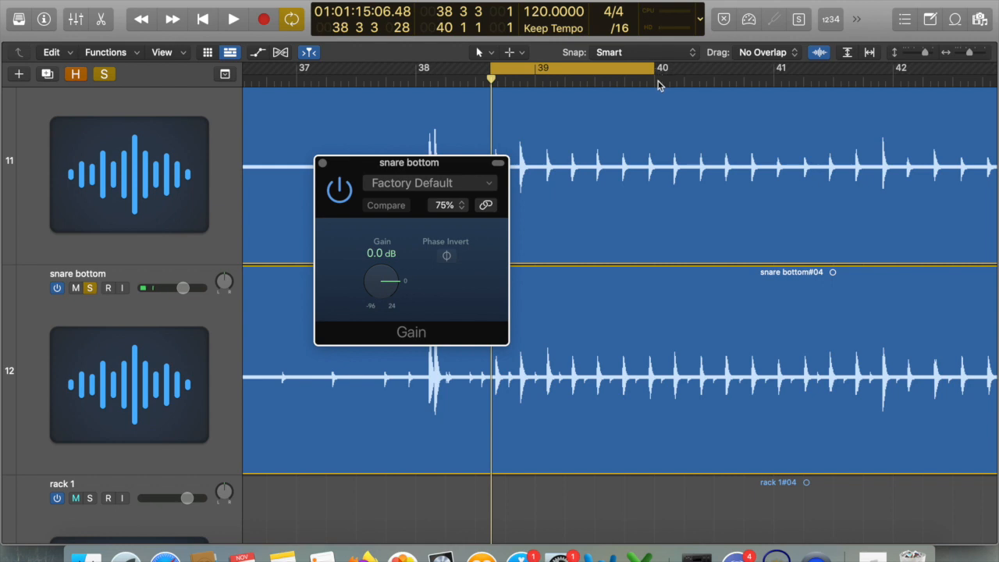
key("super+Left")
key("super+Left")
left_click_drag(565, 72, 648, 71)
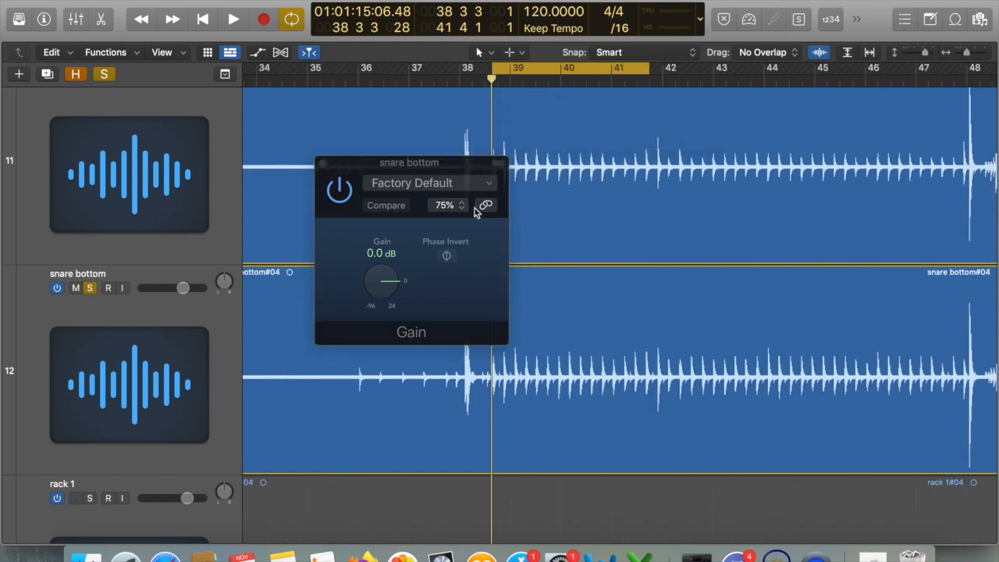
key("space")
Toggle Phase Invert in the snare bottom's Gain plug-in to compare both polarities, then stop playback and close the plug-in.
left_click(448, 256)
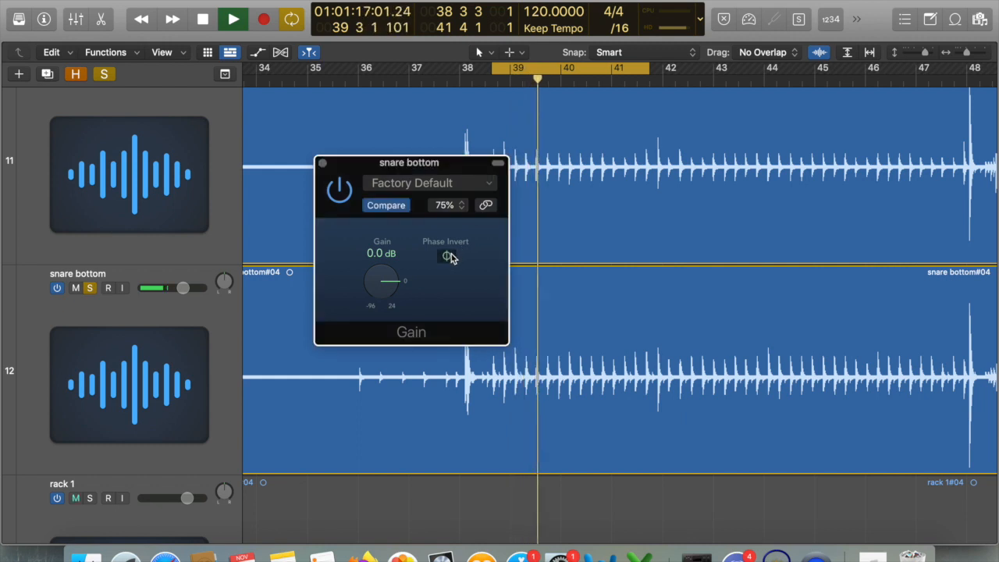
left_click(447, 256)
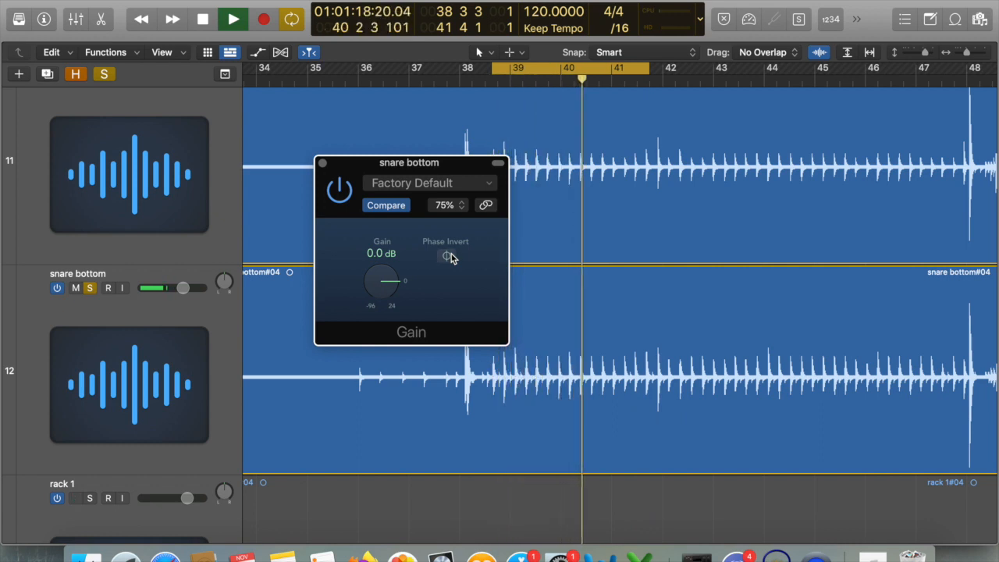
key("space")
left_click(322, 163)
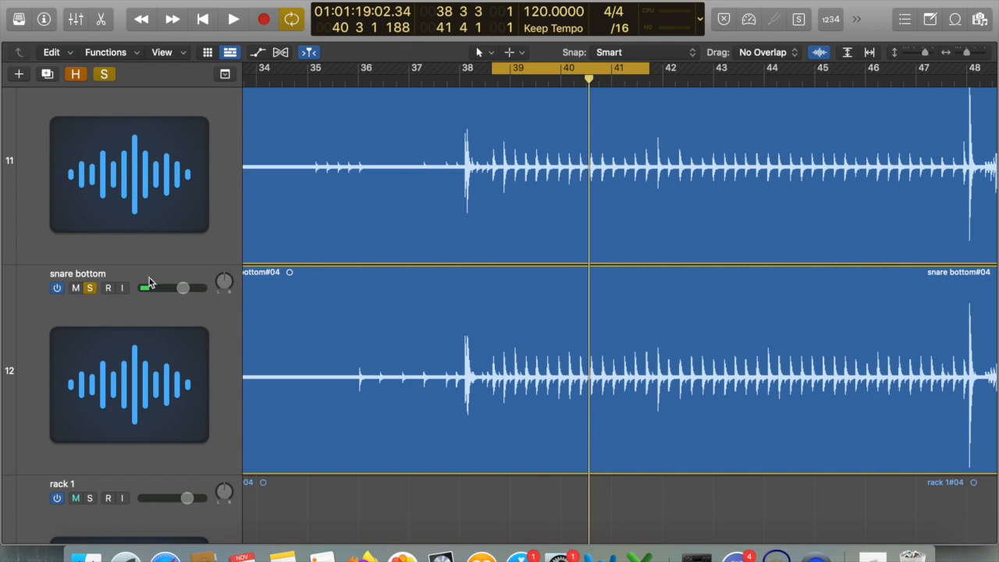
Clear the solos on snare bottom and Snare top and turn off the cycle range.
left_click(92, 288)
scroll(129, 312, "up", 3)
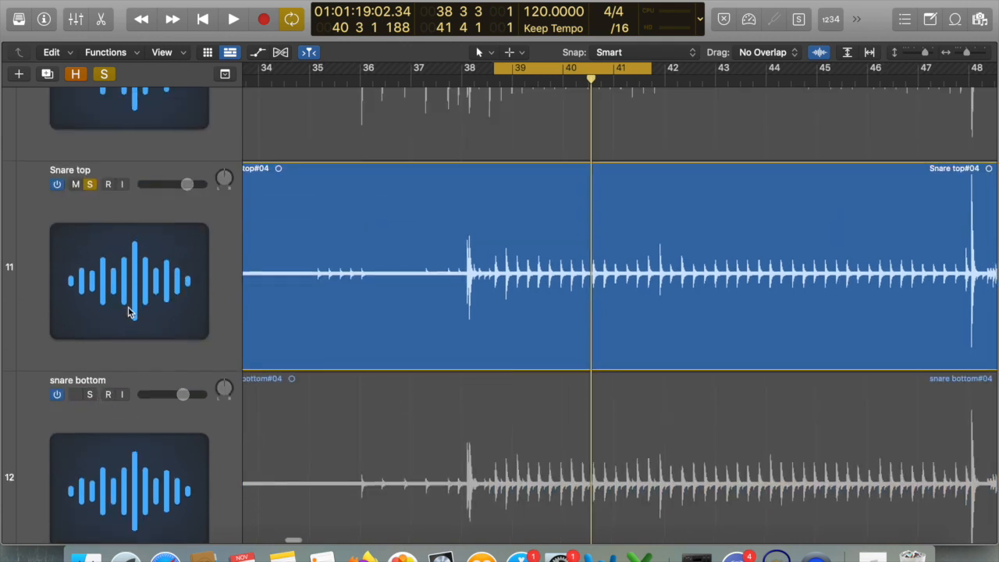
left_click(91, 185)
key("space")
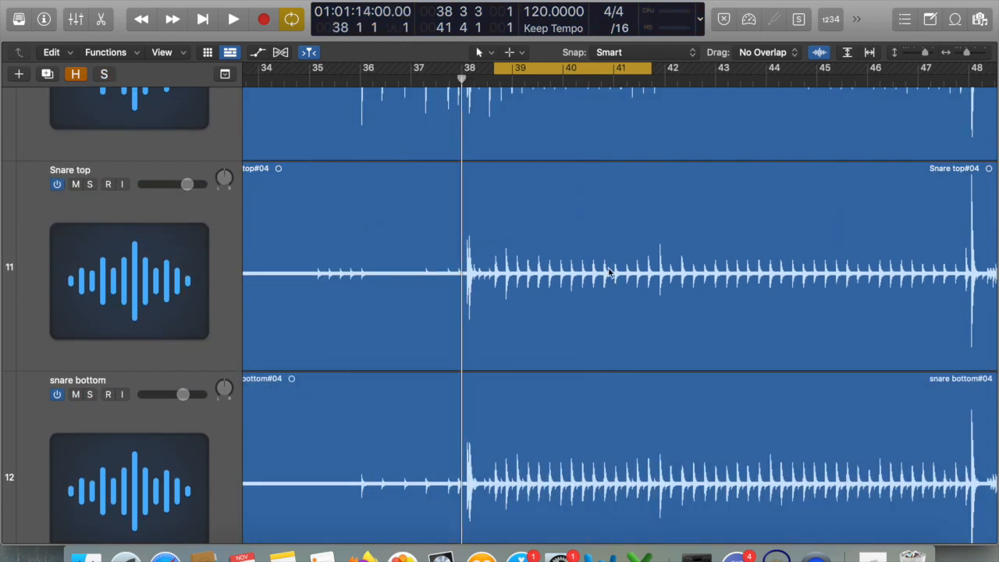
left_click(558, 69)
Compare the snare and overhead waveforms at the first snare hit in bar 38, placing the playhead at 38 1 2 197.
scroll(531, 254, "up", 10)
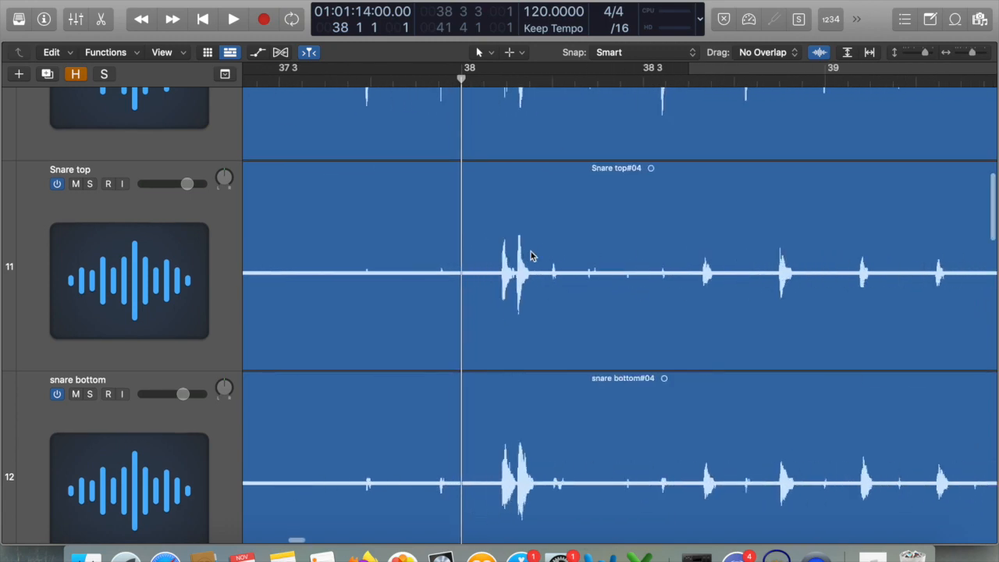
scroll(530, 253, "right", 10)
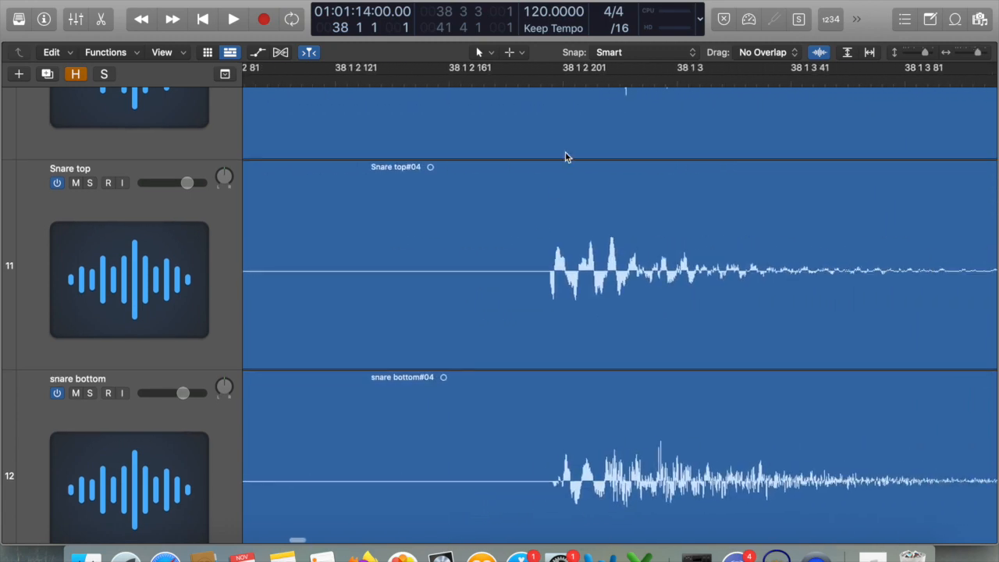
left_click_drag(558, 81, 551, 82)
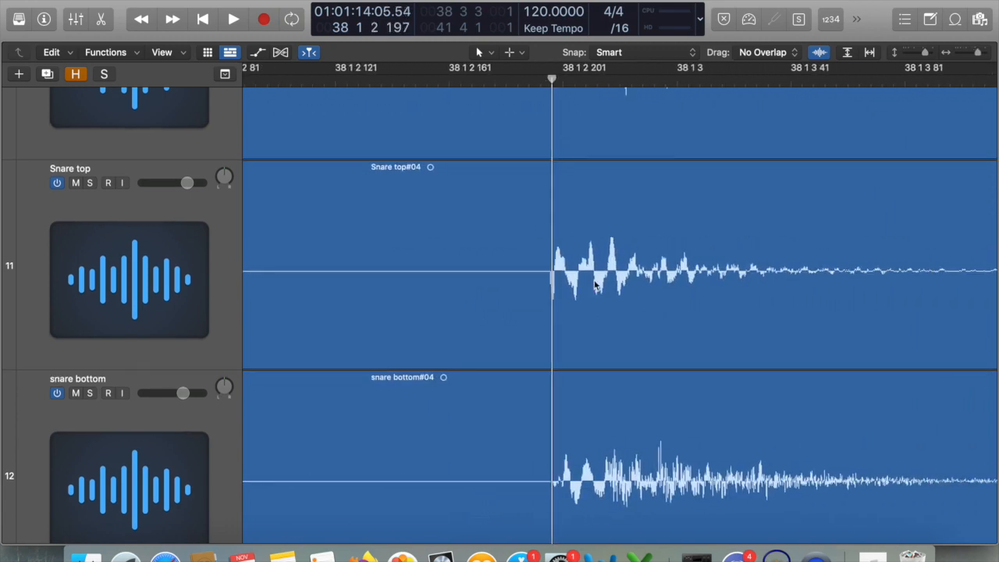
scroll(591, 178, "up", 8)
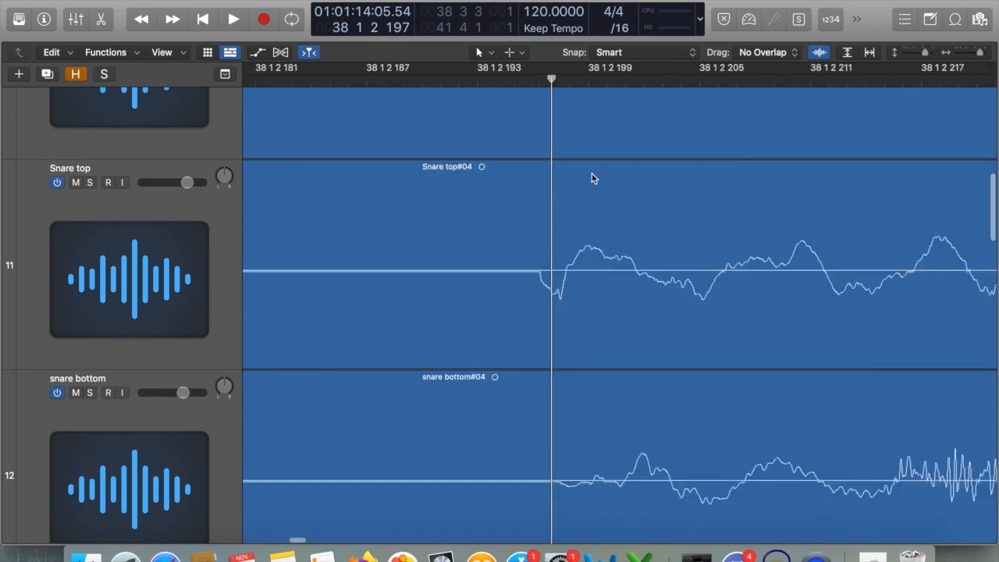
scroll(588, 178, "down", 6)
scroll(589, 178, "down", 15)
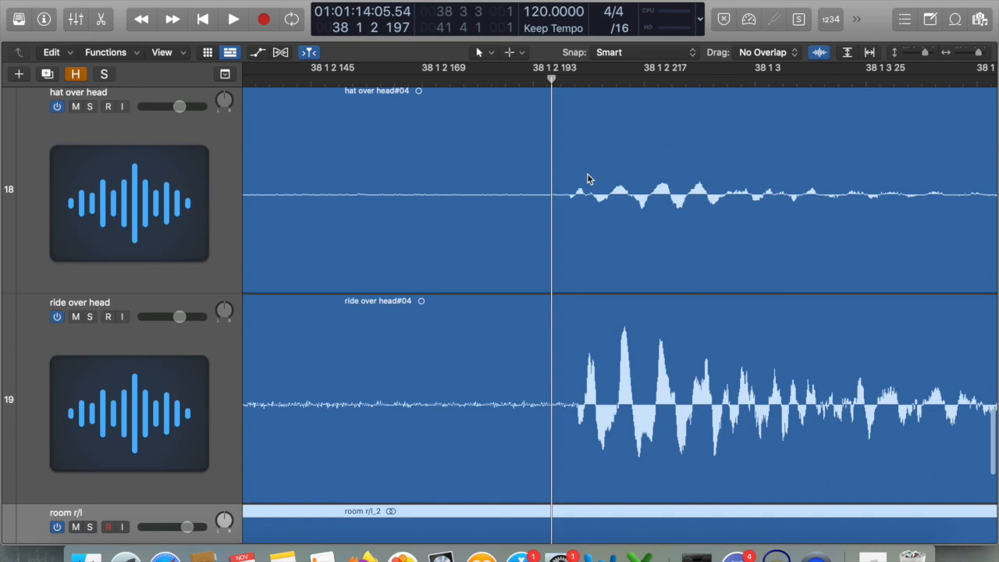
scroll(588, 178, "up", 12)
scroll(586, 174, "up", 5)
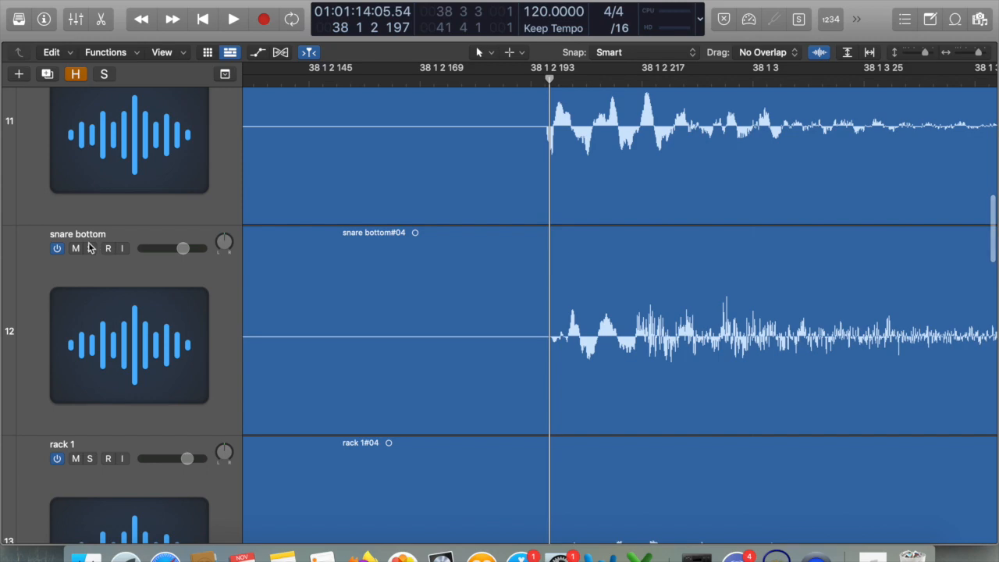
Solo the snare bottom, Snare top and room r/l tracks.
left_click(89, 248)
scroll(90, 234, "up", 4)
scroll(473, 316, "down", 15)
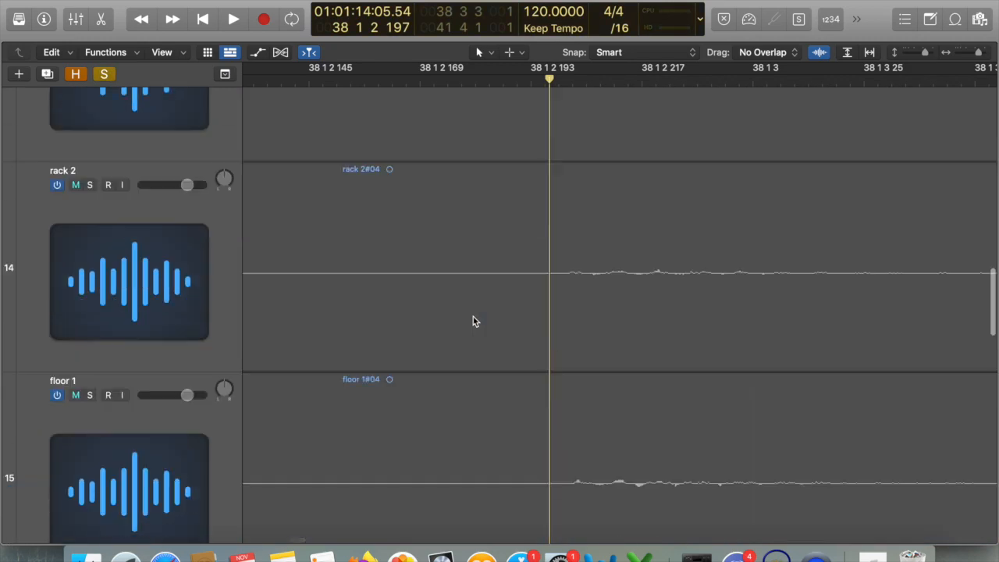
scroll(473, 316, "up", 3)
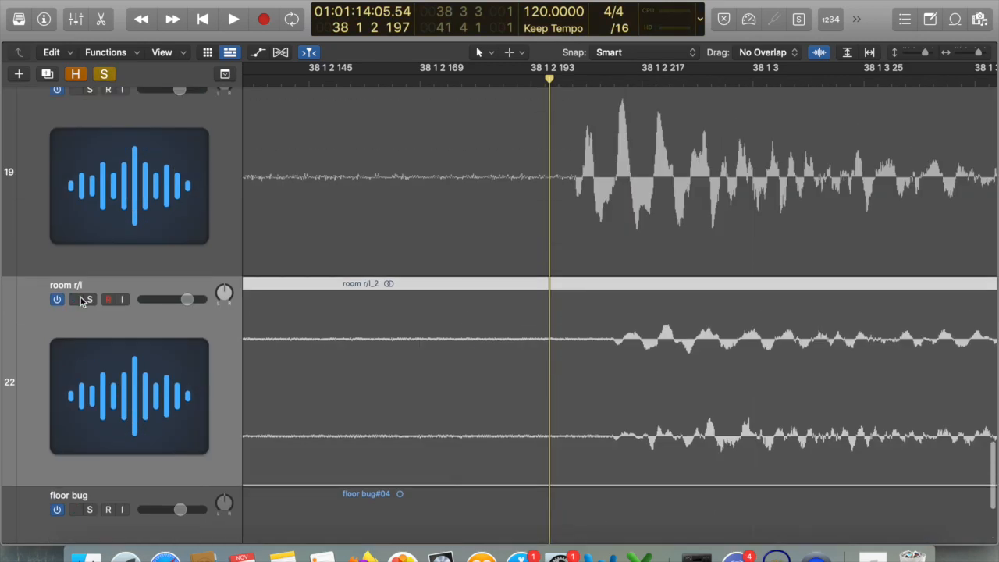
left_click(90, 300)
Examine the room r/l waveform's onset and polarity against the snare tracks at the hit near 38 1 2 197.
key("super+Right")
key("super+Right")
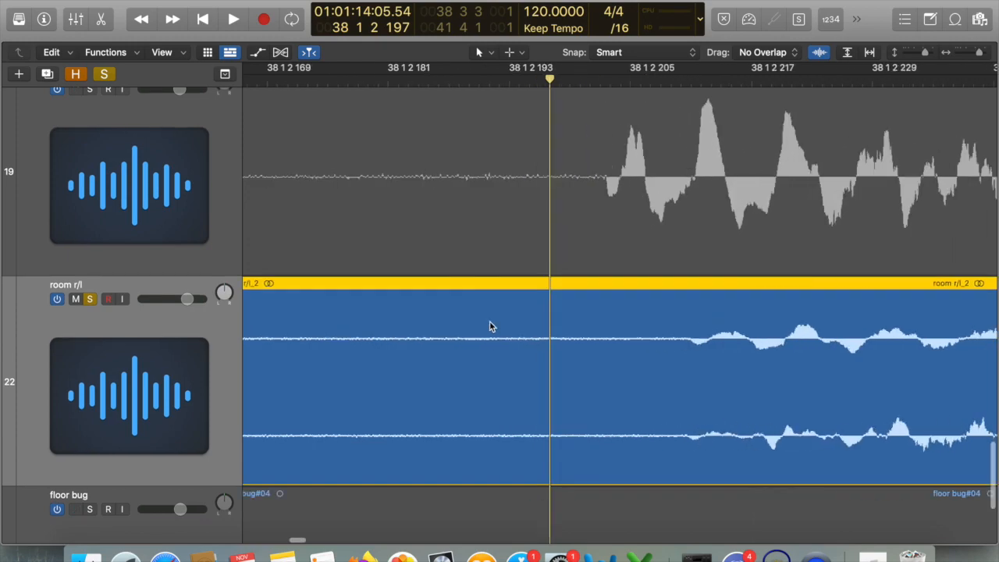
key("super+Left")
key("super+Left")
key("super+Left")
key("super+Left")
key("super+Left")
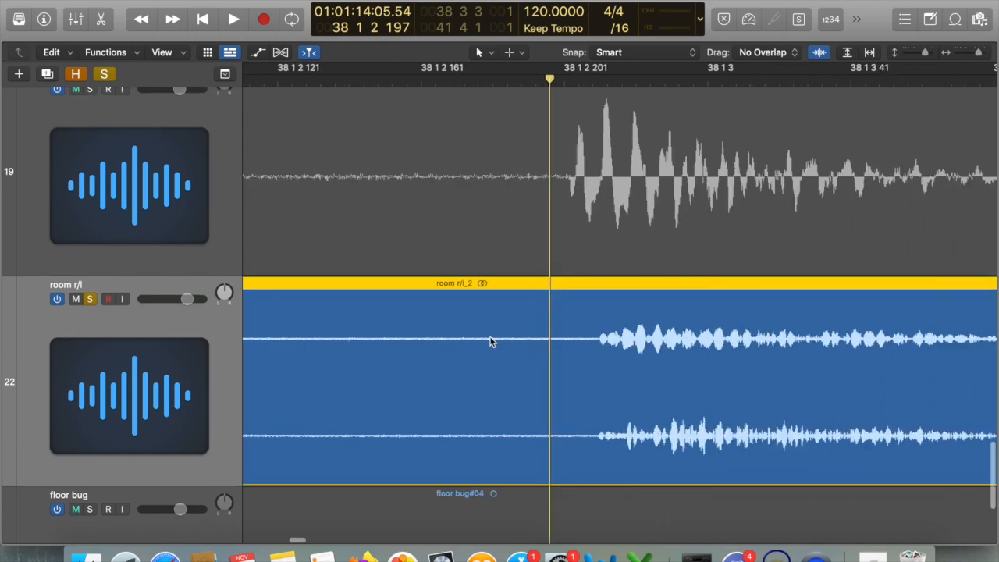
scroll(490, 337, "right", 5)
scroll(489, 337, "up", 10)
scroll(489, 338, "up", 15)
key("super+Left")
key("super+Left")
key("super+Left")
Set a cycle range from 38 3 3 1 to 38 4 4 22 and move the playhead to 38 3 3 161.
scroll(490, 340, "up", 16)
scroll(490, 343, "right", 10)
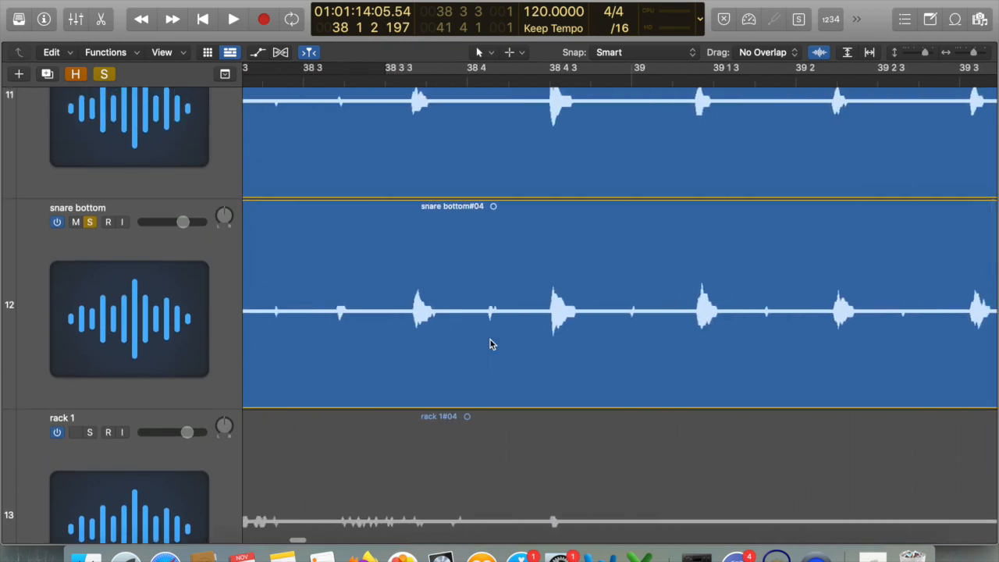
left_click_drag(384, 72, 592, 70)
left_click(411, 81)
Compare the room r/l waveform with the snare tracks at the hit near 38 3 3 161.
key("super+Right")
key("super+Right")
key("super+Right")
key("super+Right")
key("super+Right")
key("super+Right")
scroll(432, 170, "down", 20)
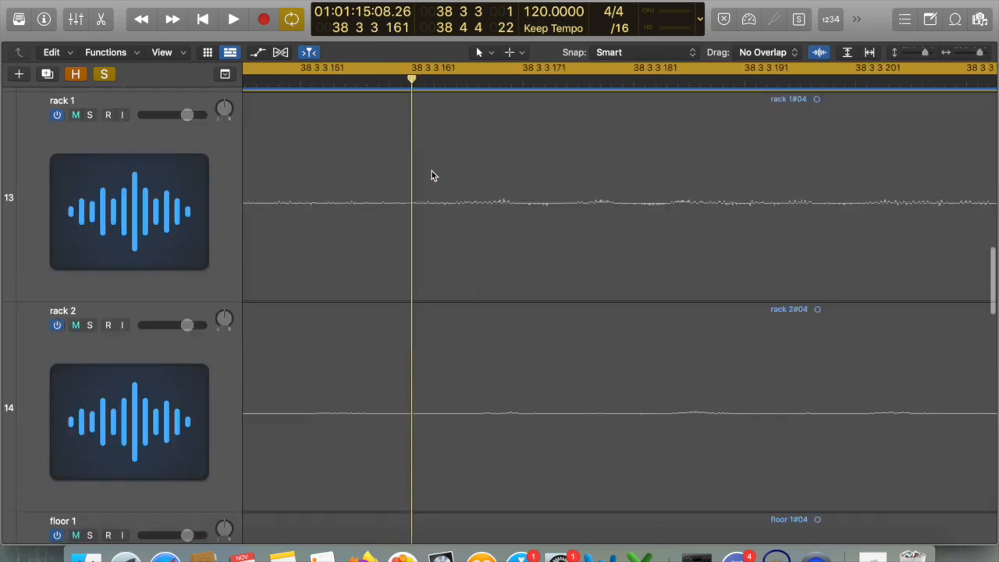
key("super+Left")
key("super+Left")
key("super+Left")
key("super+Left")
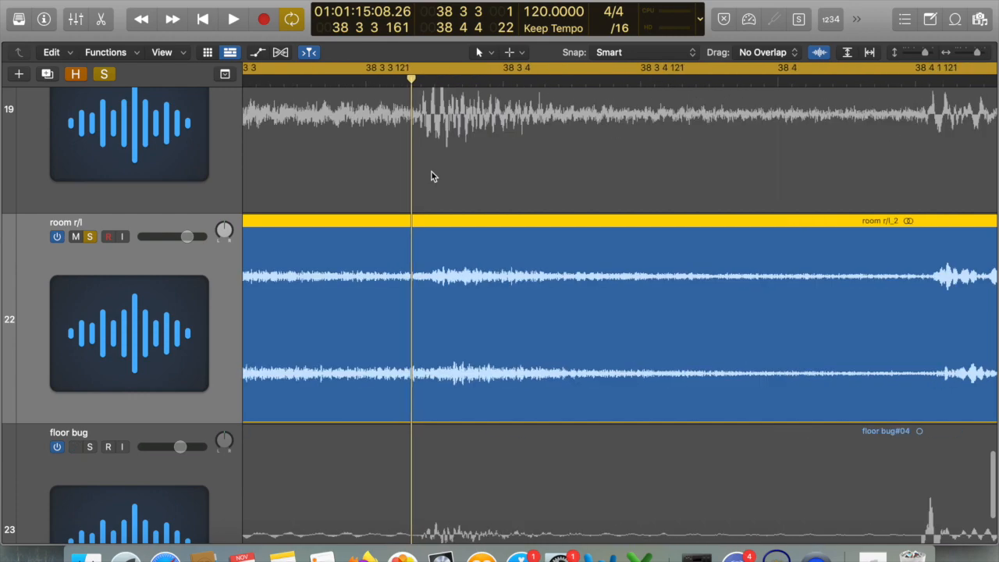
key("super+Left")
key("super+Left")
key("super+Left")
key("super+Left")
key("super+Left")
key("super+Left")
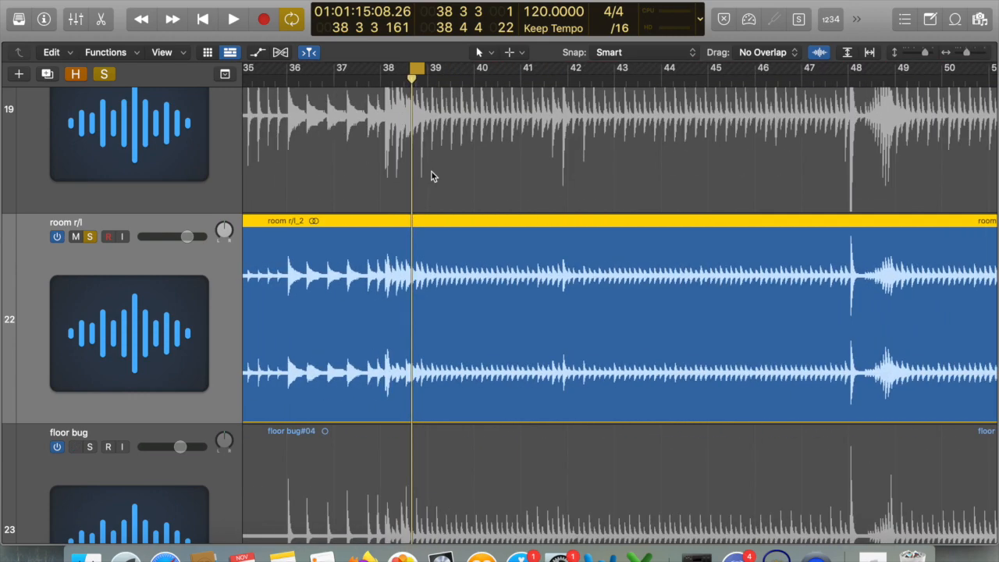
Turn off the cycle range and move the playhead to the start of bar 48.
left_click(414, 69)
scroll(708, 172, "right", 6)
left_click(634, 76)
Place the playhead at 48 1 1 223, just before the loud hit begins on the room r/l track.
key("super+Right")
key("super+Right")
key("super+Right")
key("super+Right")
key("super+Right")
key("super+Right")
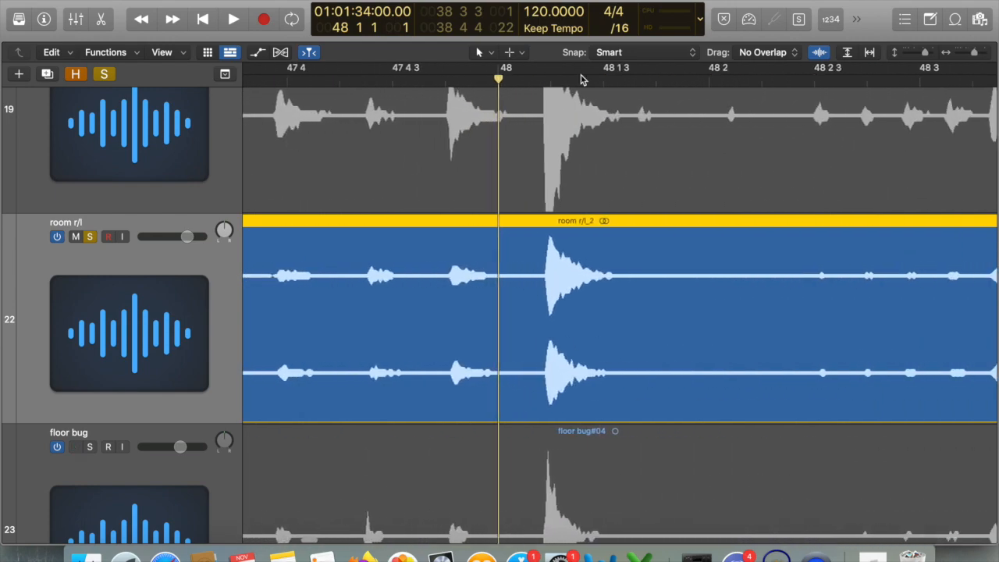
key("super+Right")
key("super+Right")
key("super+Right")
key("super+Right")
key("super+Right")
key("super+Right")
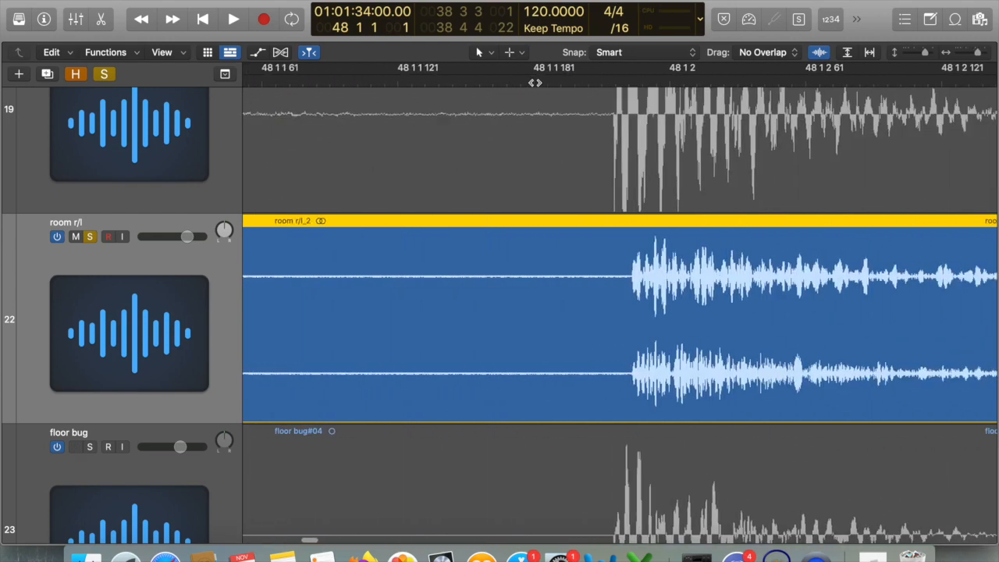
left_click(628, 82)
Compare the room r/l waveform's initial polarity with the snare bottom at the loud hit in bar 48.
key("super+Right")
key("super+Right")
key("super+Right")
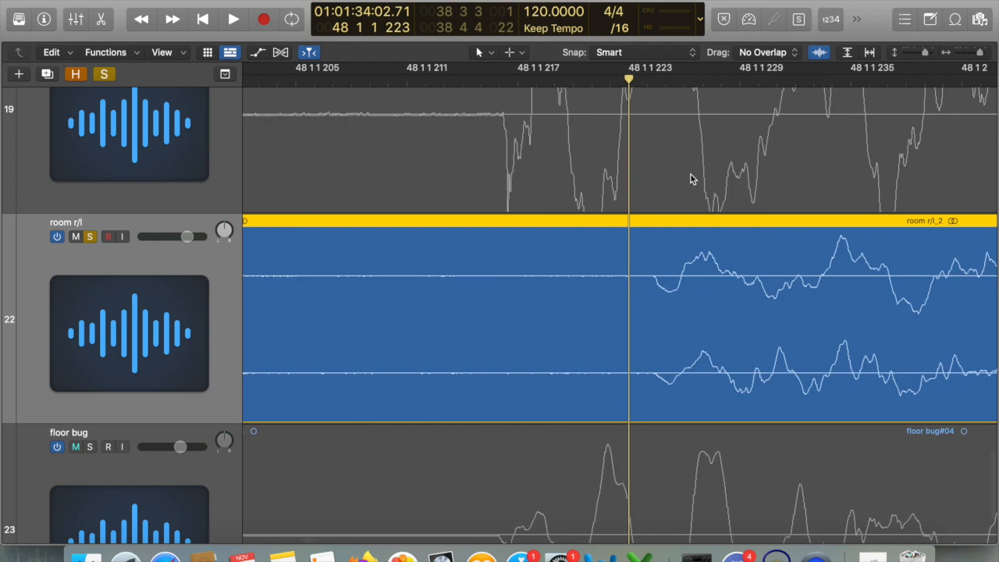
key("super+Left")
scroll(690, 178, "up", 15)
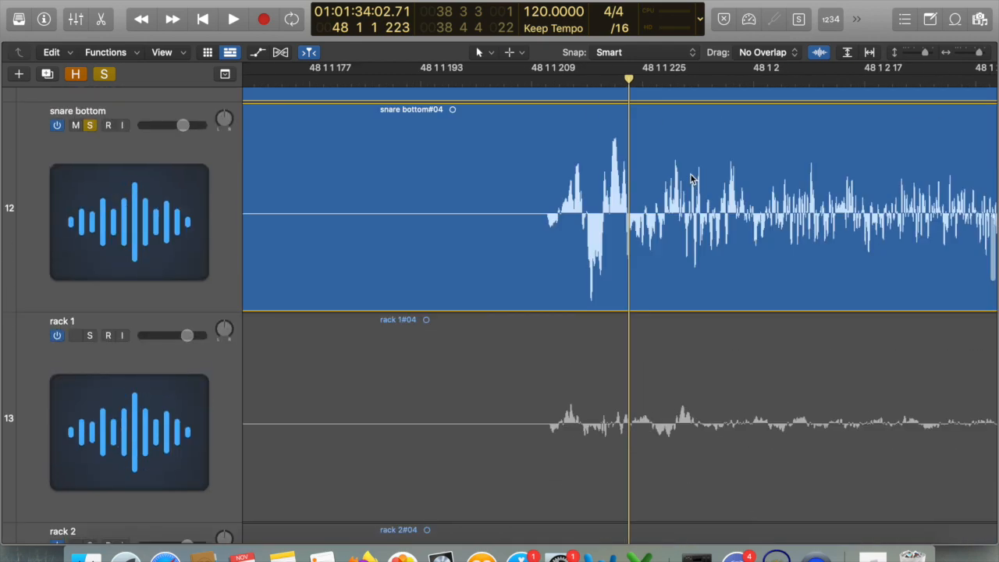
Compare the attack timing and polarity of the snare top, snare bottom and room r/l waveforms around bar 48.
scroll(690, 179, "up", 5)
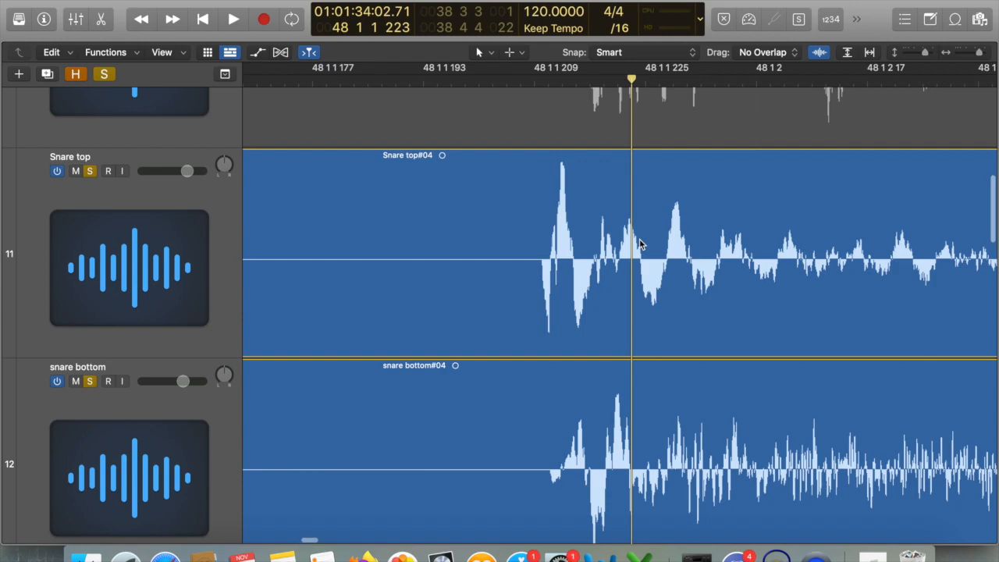
key("super+Right")
key("super+Right")
key("super+Left")
key("super+Left")
scroll(688, 339, "down", 20)
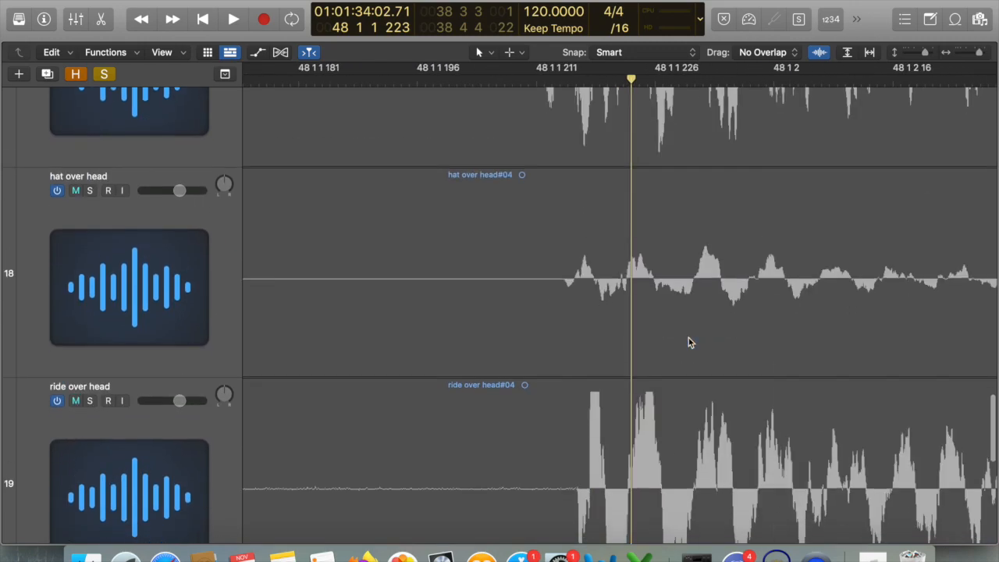
scroll(688, 341, "up", 3)
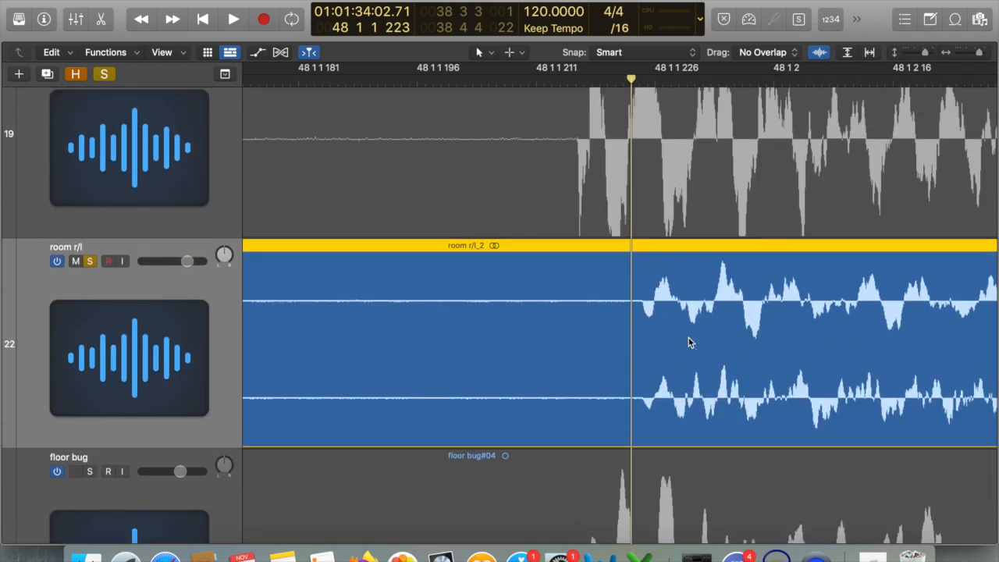
scroll(688, 341, "up", 20)
scroll(688, 341, "up", 3)
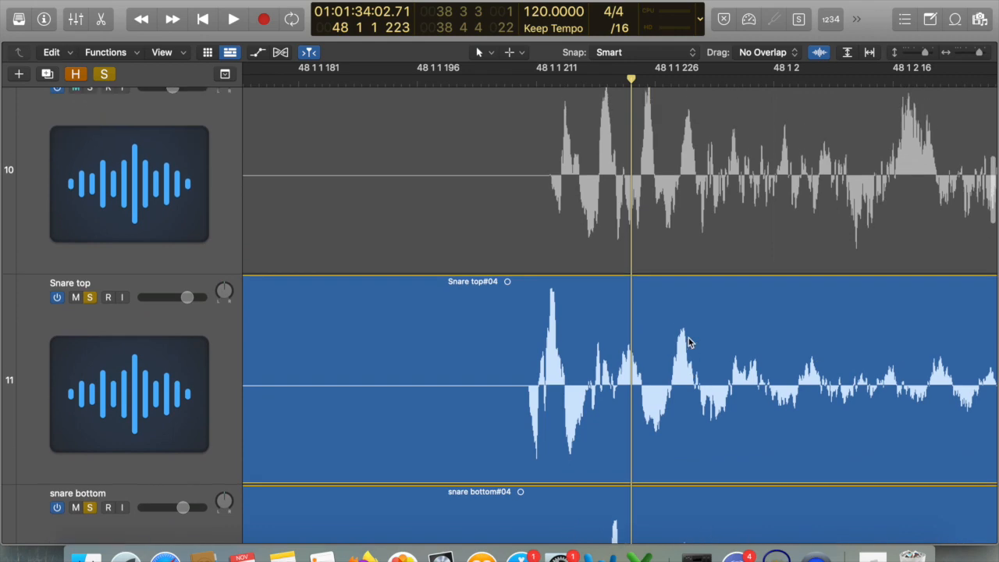
scroll(689, 341, "down", 3)
scroll(716, 149, "right", 10)
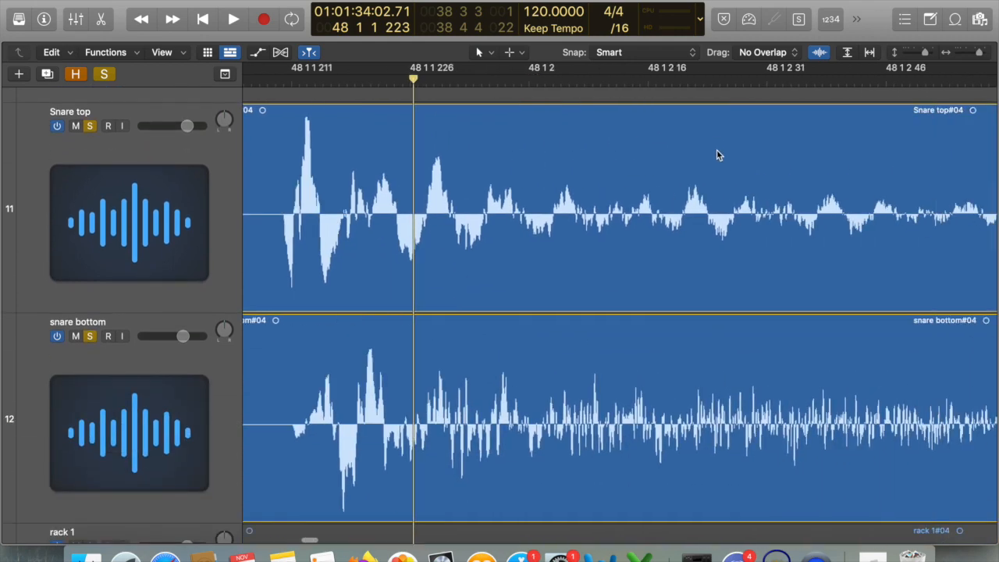
scroll(716, 152, "left", 2)
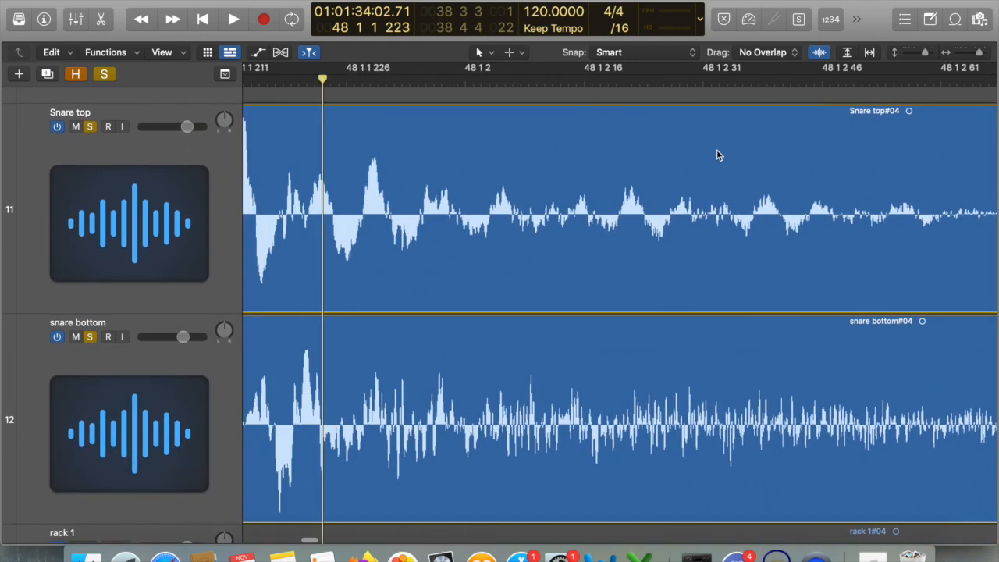
Place the playhead at 48 1 2 22 and compare the snare waveforms with room r/l at that point.
left_click_drag(613, 86, 633, 85)
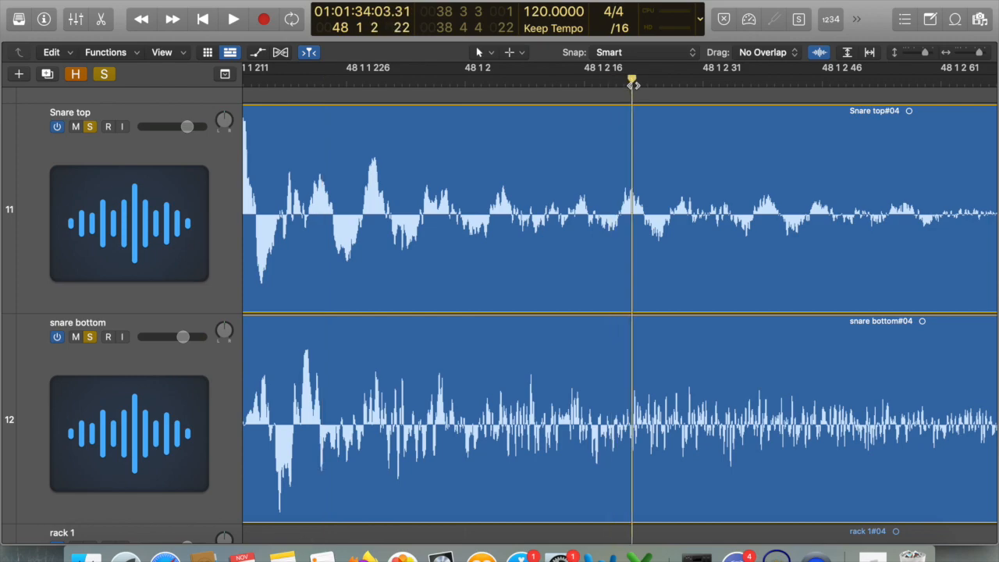
scroll(625, 172, "down", 15)
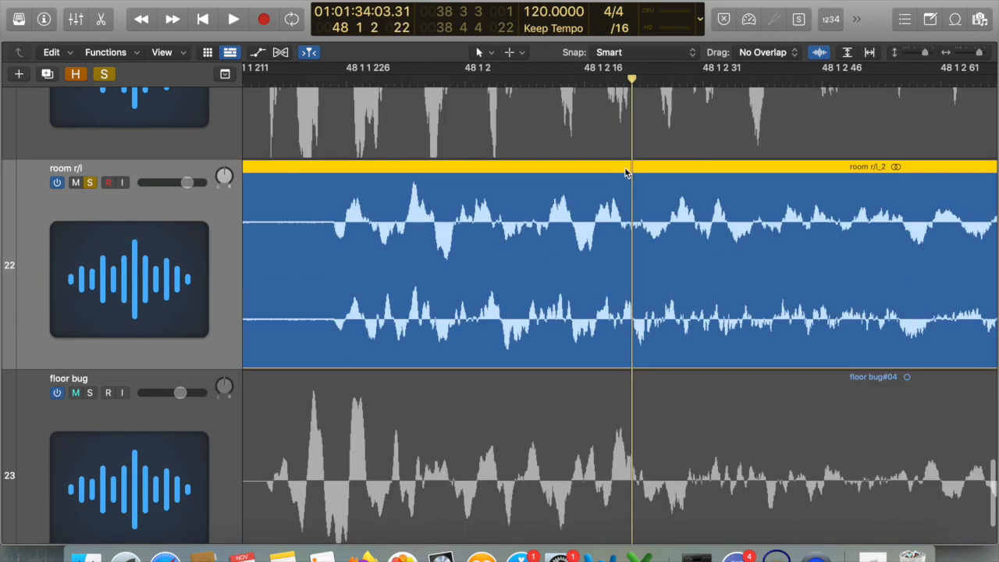
scroll(626, 270, "up", 10)
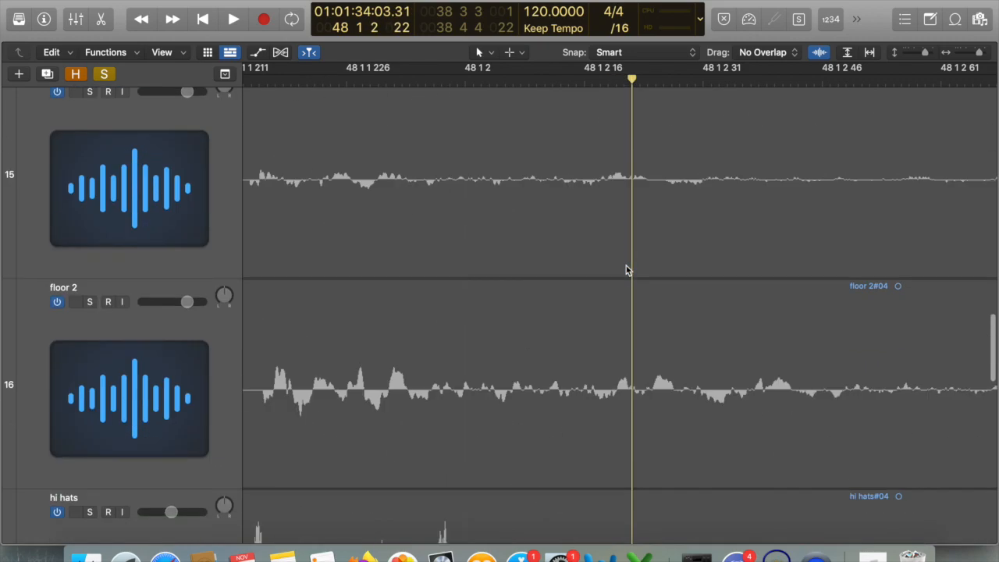
Set a cycle range from 48 1 1 1 to 48 2 2 121 around the loud snare hit.
key("super+Left")
key("super+Left")
scroll(624, 270, "up", 2)
scroll(624, 270, "up", 8)
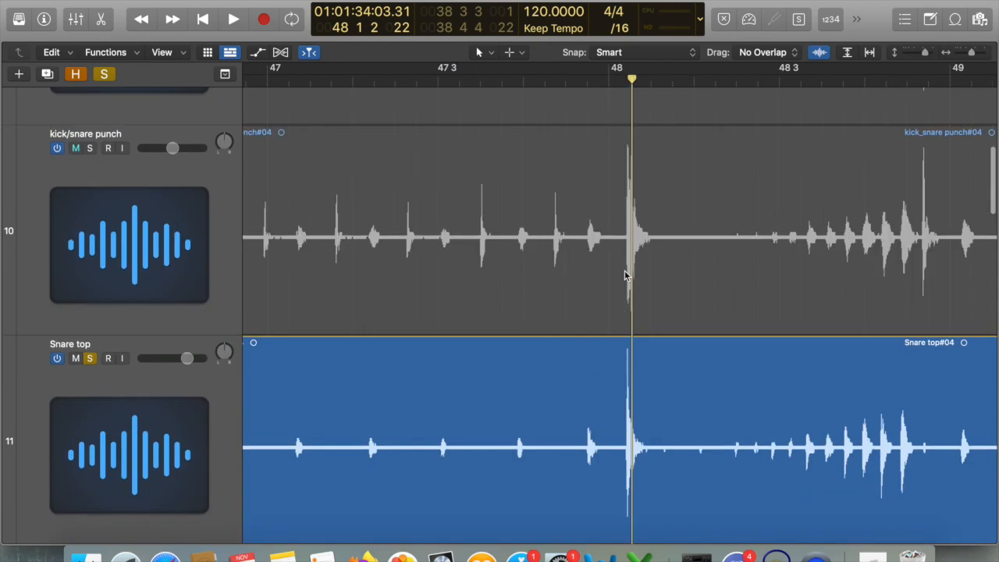
key("super+Right")
key("super+Right")
scroll(626, 272, "down", 2)
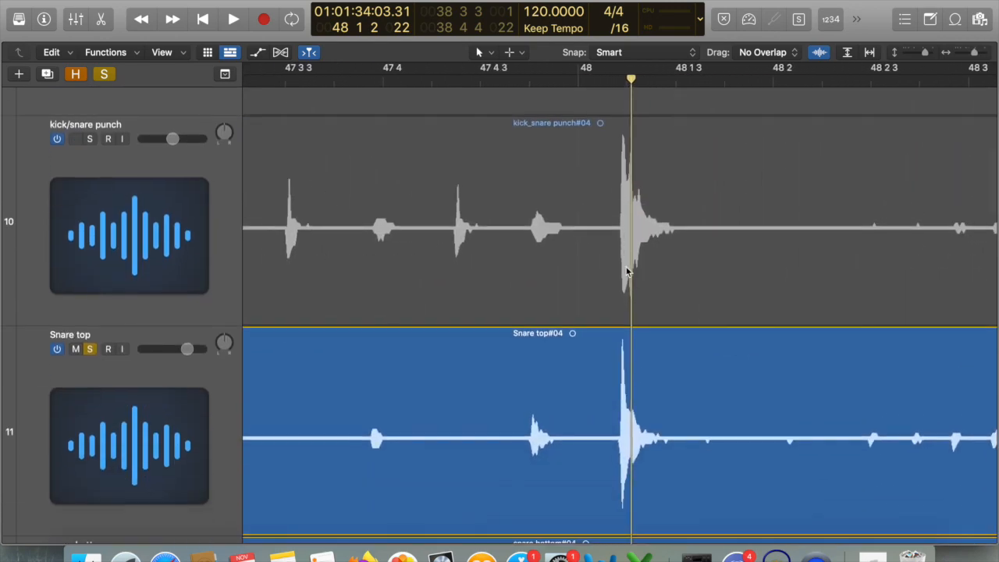
left_click_drag(591, 72, 846, 93)
left_click_drag(577, 66, 579, 67)
Examine the snare hit's waveforms up close on both snare tracks and check the room r/l channel's Gain plug-in in the mixer.
key("super+Right")
scroll(750, 297, "down", 5)
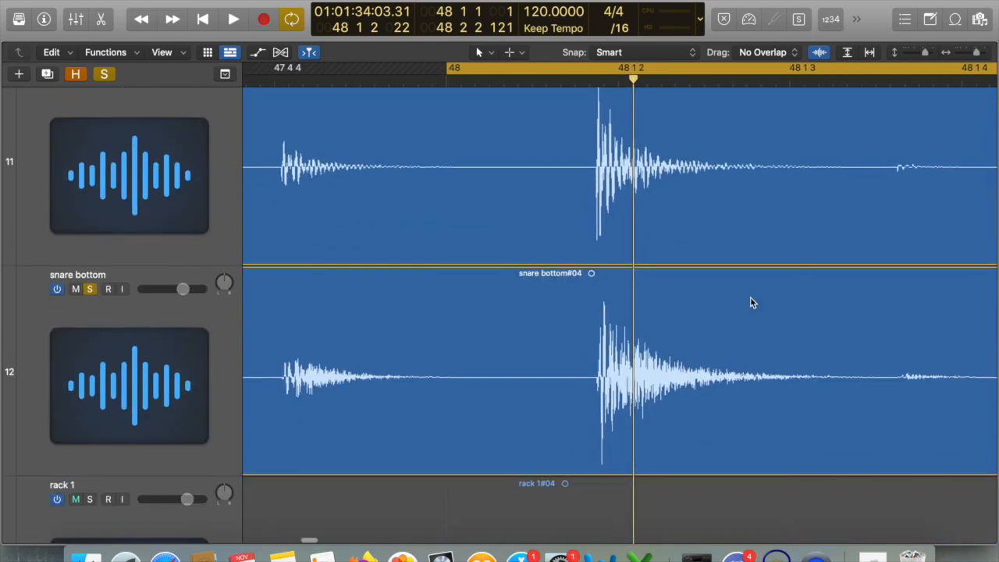
key("super+Right")
key("super+Right")
key("super+Right")
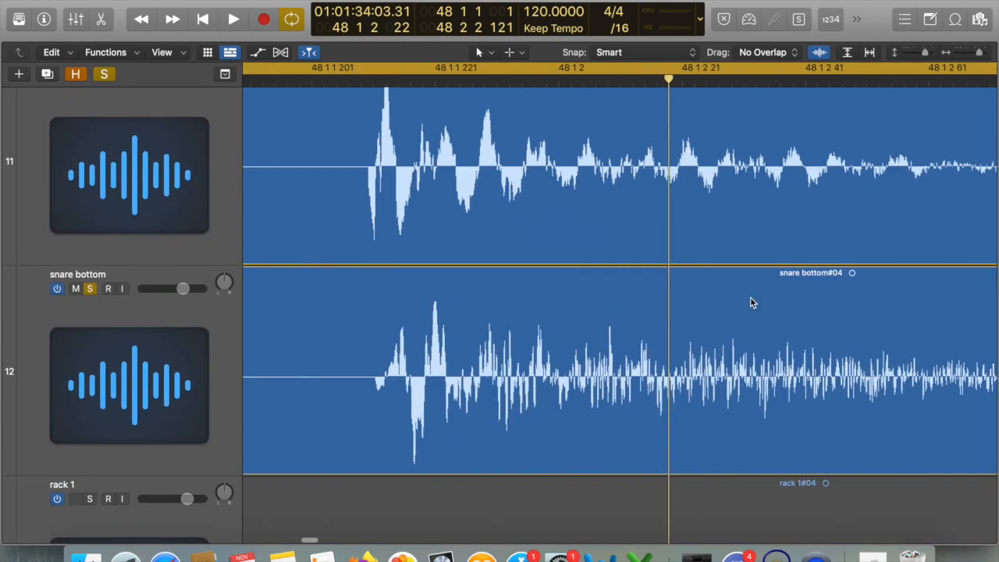
scroll(751, 301, "right", 3)
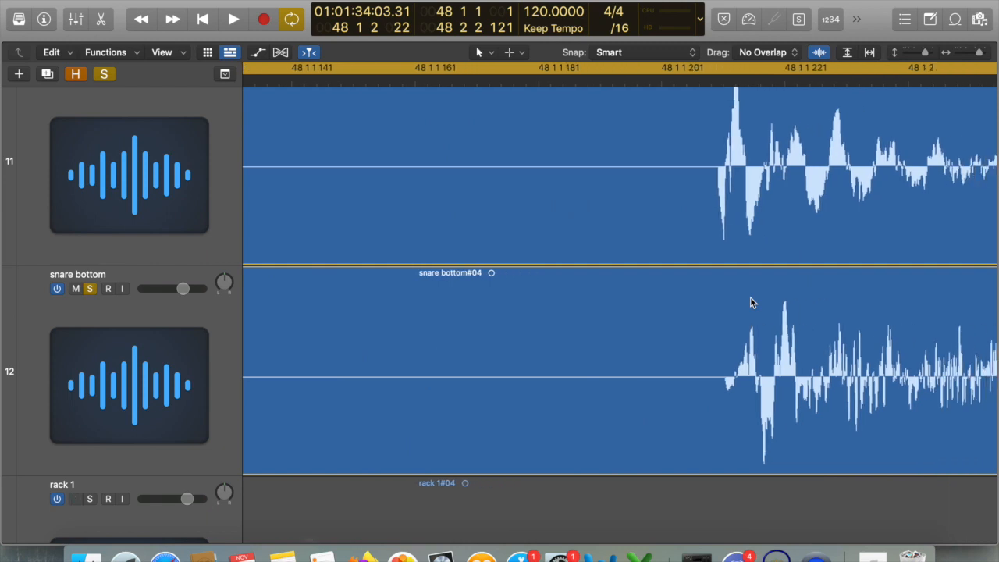
key("x")
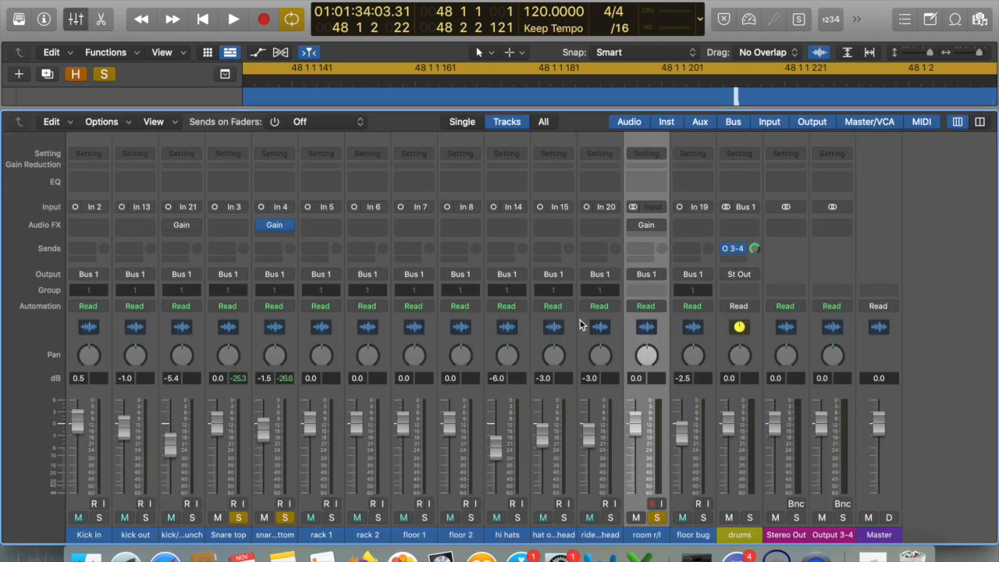
mouse_move(647, 229)
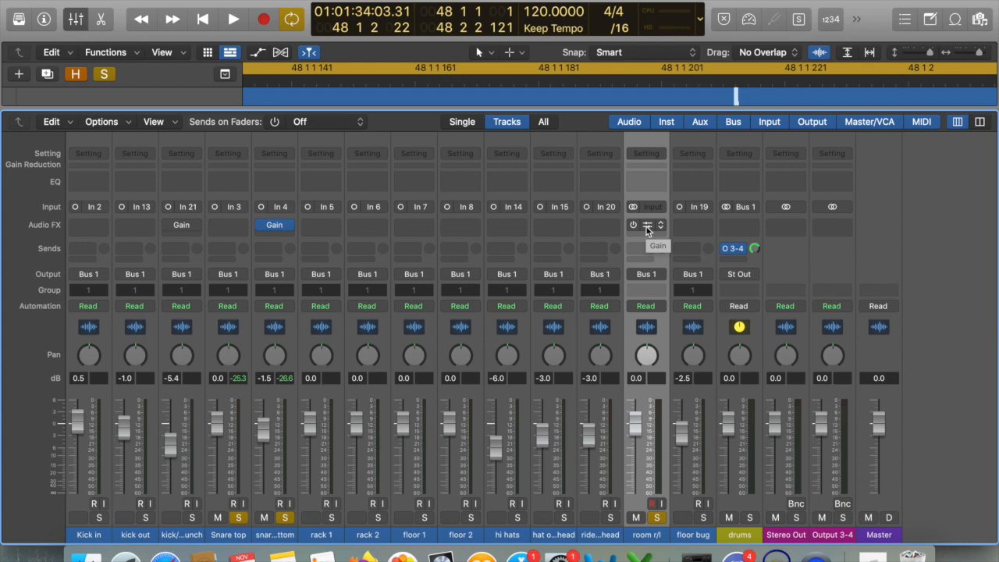
Return to the tracks and listen to the short cycled snare passage with the solo tracks playing.
key("x")
key("space")
key("super+Left")
key("super+Left")
key("super+Left")
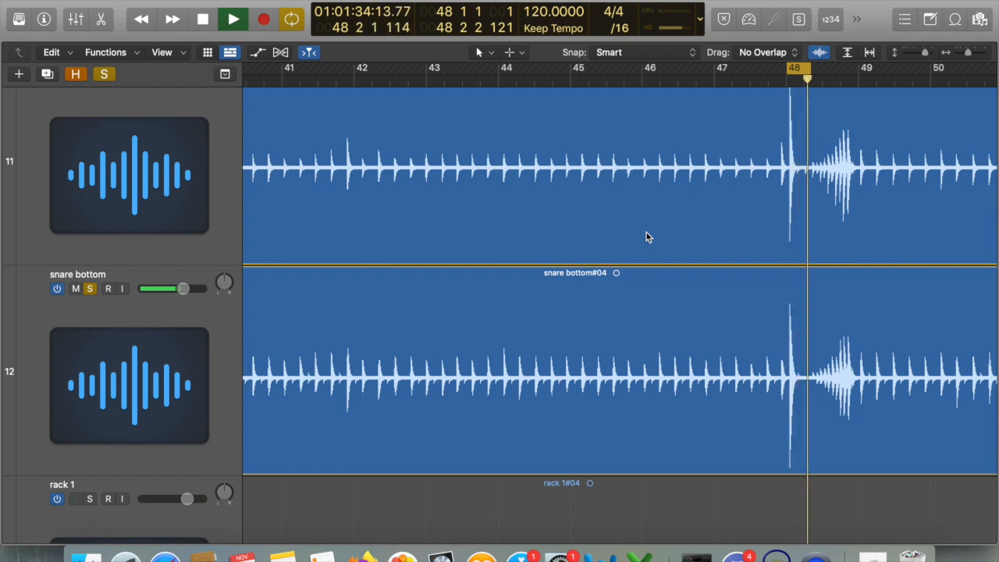
key("space")
Redraw the cycle range from bar 48 to 51 4 2 and start playback.
scroll(678, 269, "right", 4)
left_click_drag(659, 78, 907, 78)
key("space")
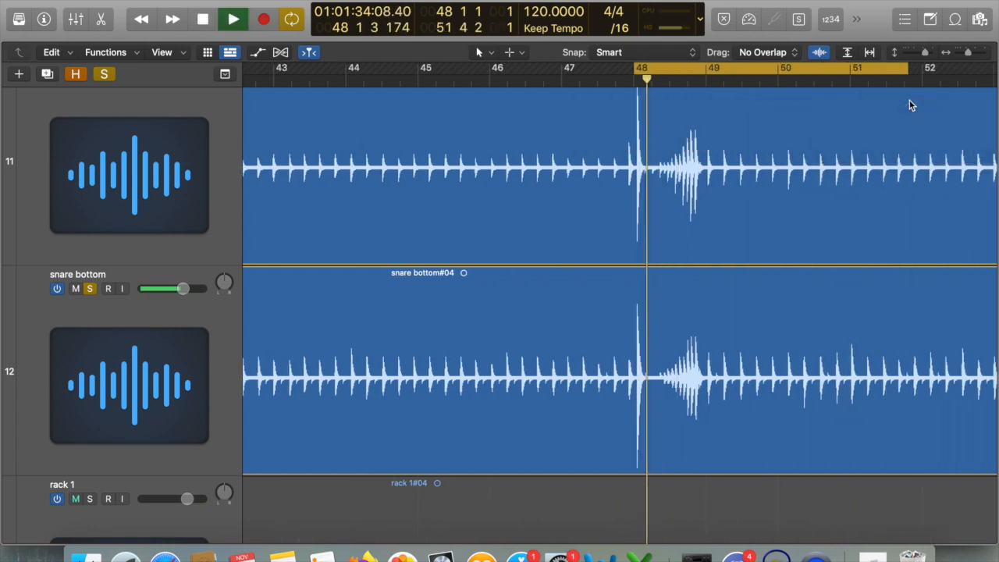
Compare the room r/l sound with its Gain plug-in's phase inversion on and off during playback.
key("x")
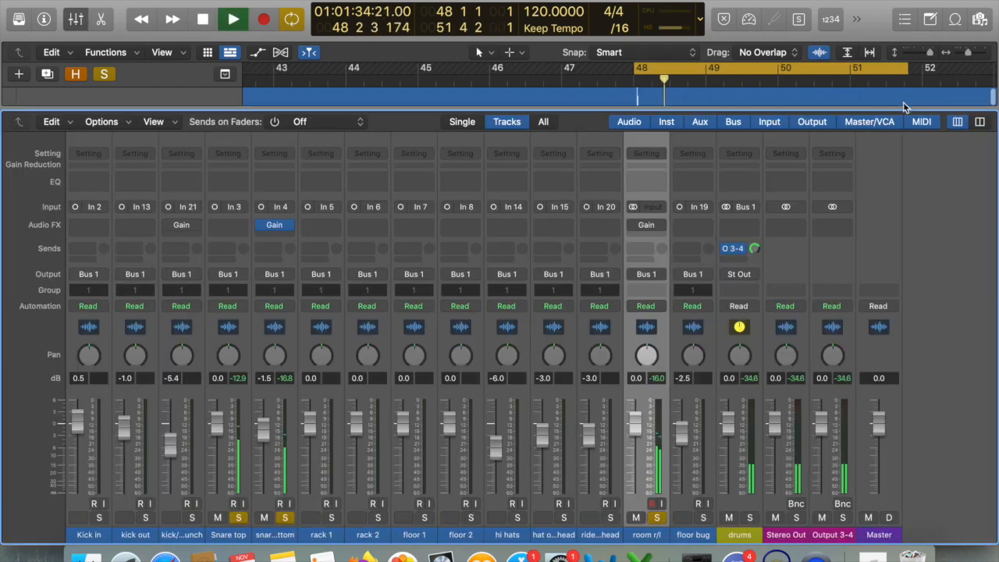
left_click(649, 225)
left_click_drag(515, 170, 540, 262)
left_click(367, 280)
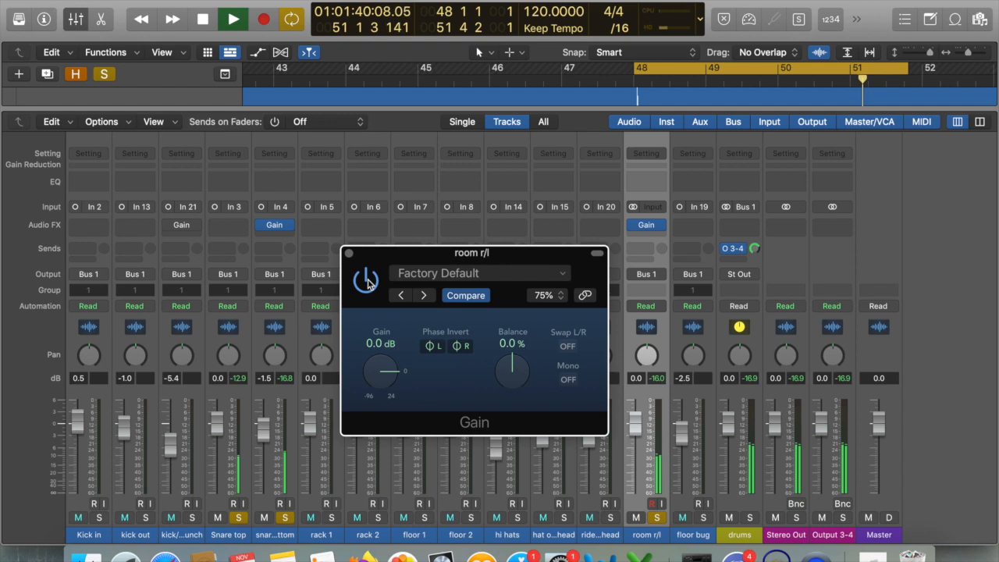
left_click(367, 280)
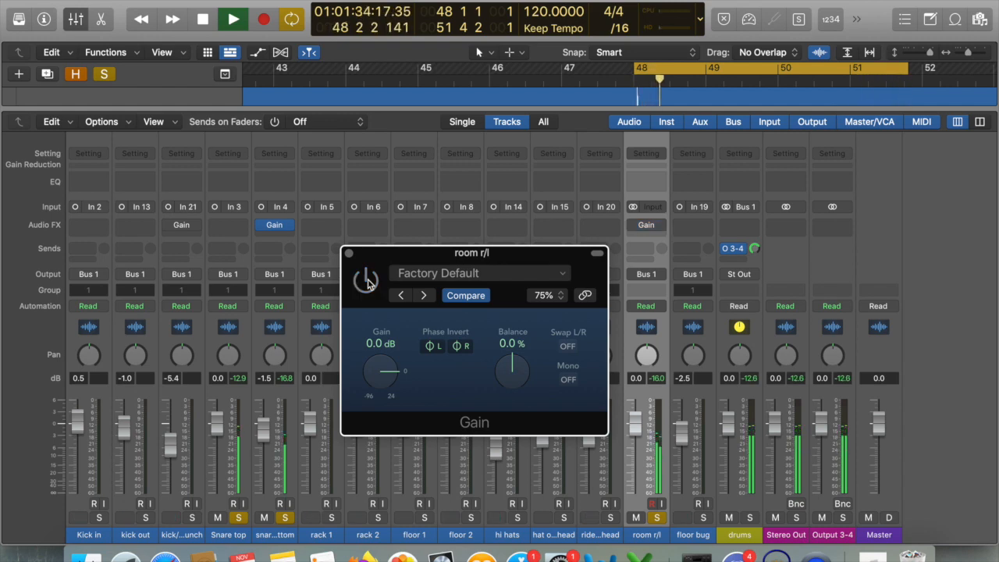
left_click(367, 280)
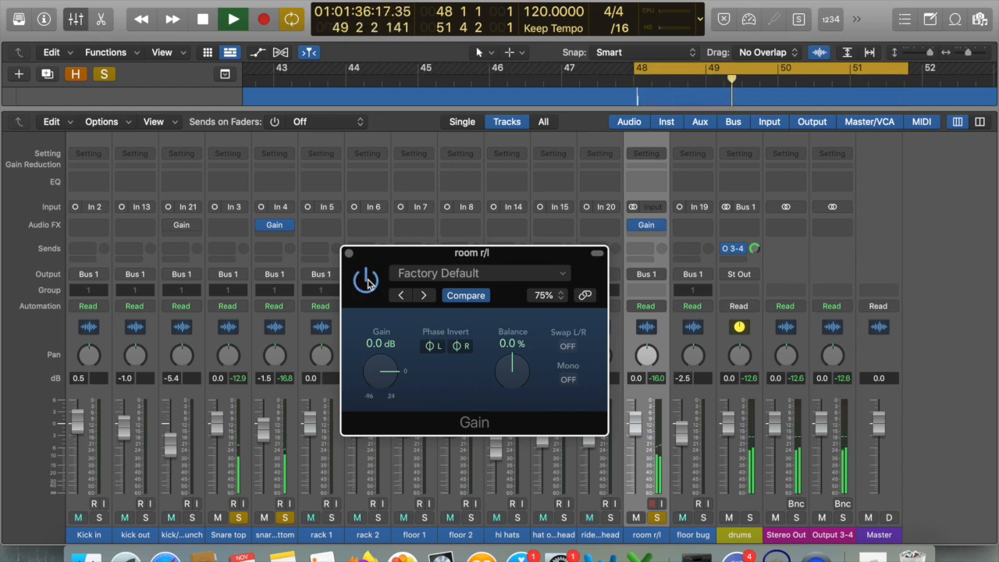
left_click(367, 280)
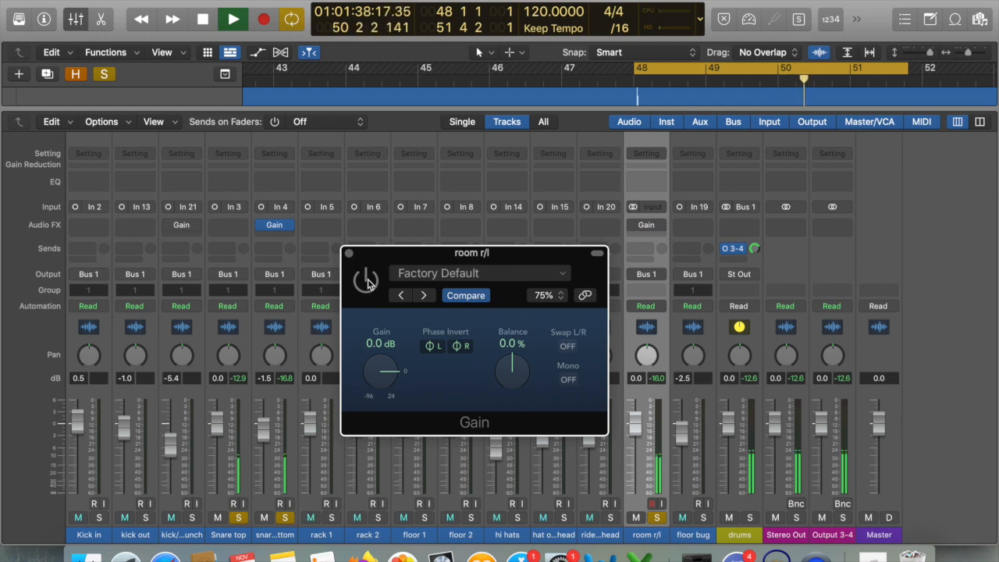
left_click(367, 280)
Stop playback, bypass the Gain plug-in on room r/l and close its window.
key("space")
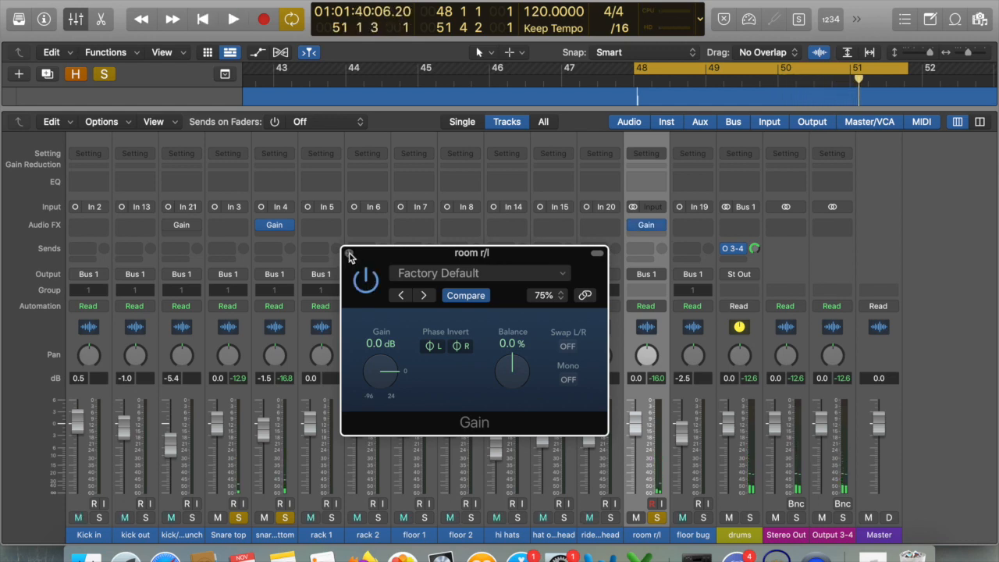
left_click(364, 281)
left_click(349, 253)
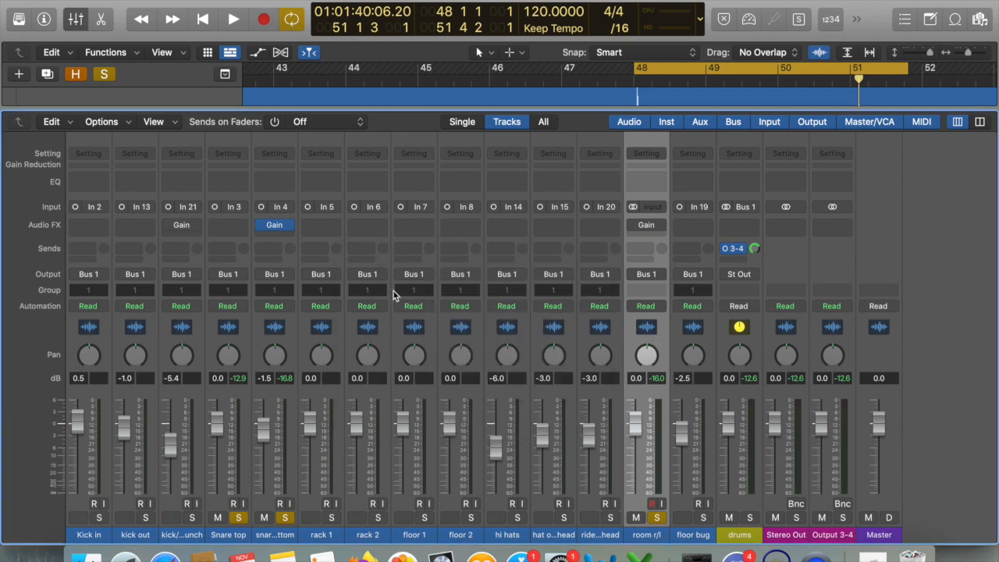
Open the Gain plug-in on the snare bottom channel to check its settings and close it.
mouse_move(271, 227)
left_click(277, 226)
left_click(321, 164)
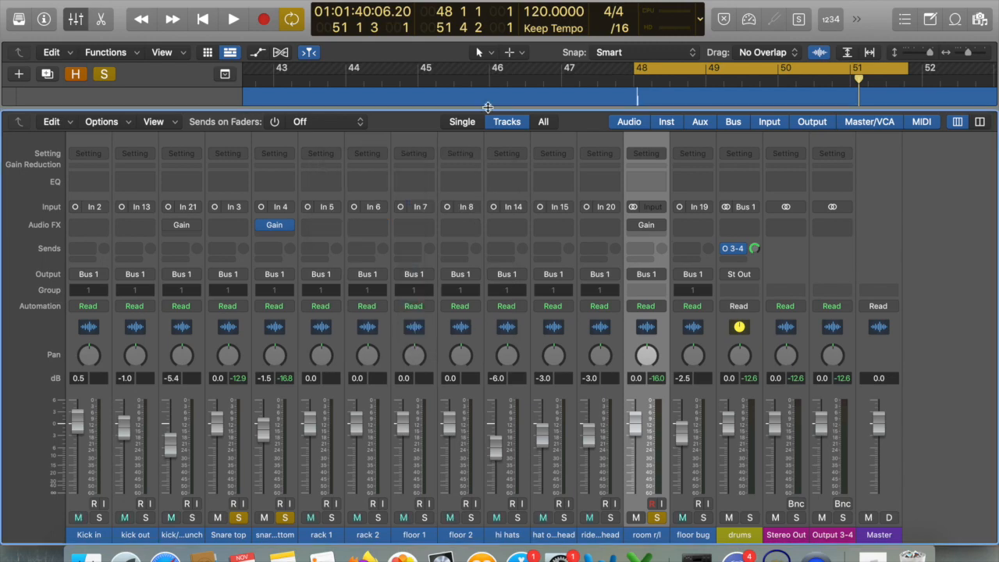
Turn off the cycle range and solo the Kick in, kick out and kick/snare punch tracks alongside the snares.
left_click(677, 68)
key("x")
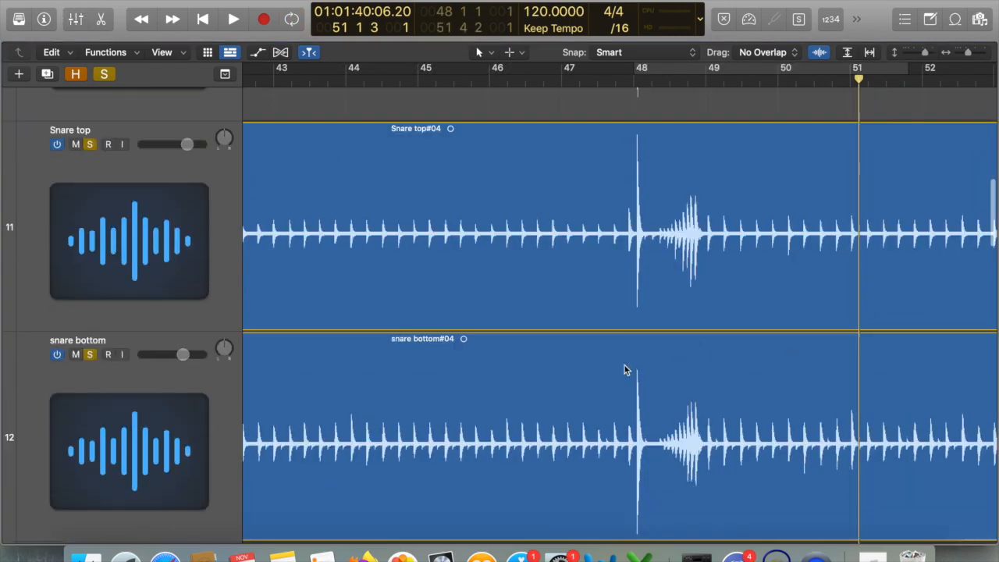
scroll(625, 365, "up", 5)
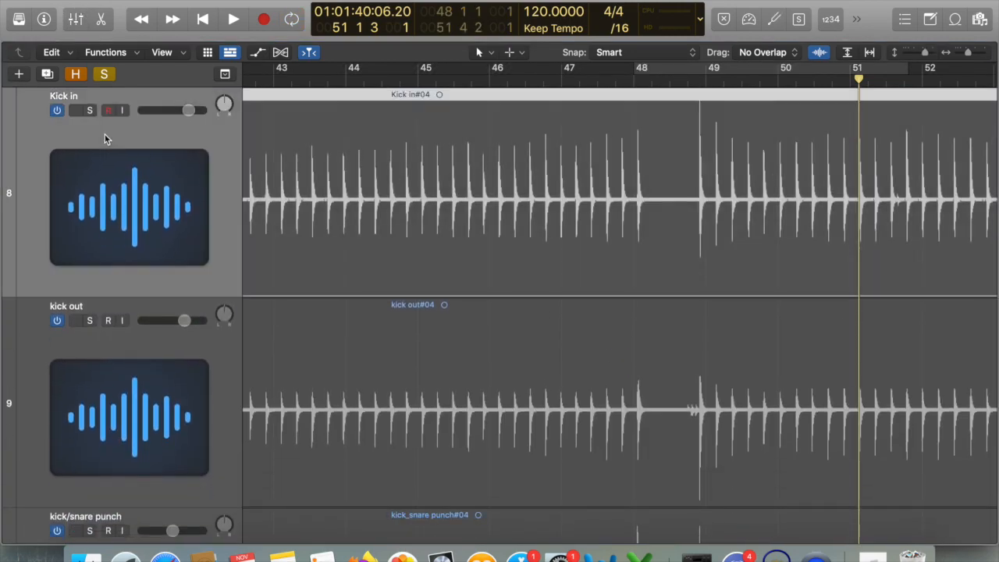
scroll(105, 134, "down", 5)
scroll(129, 268, "up", 4)
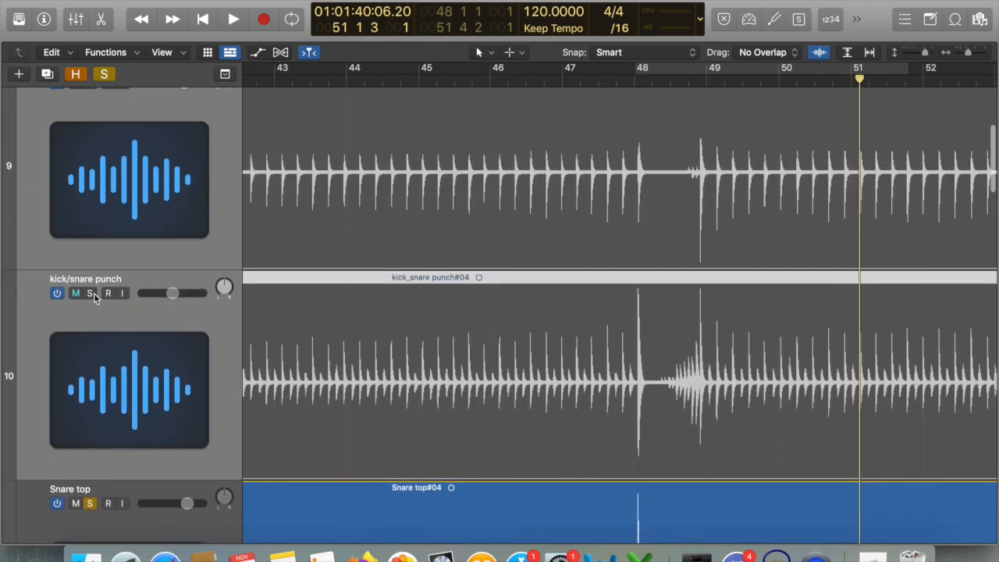
left_click(94, 295)
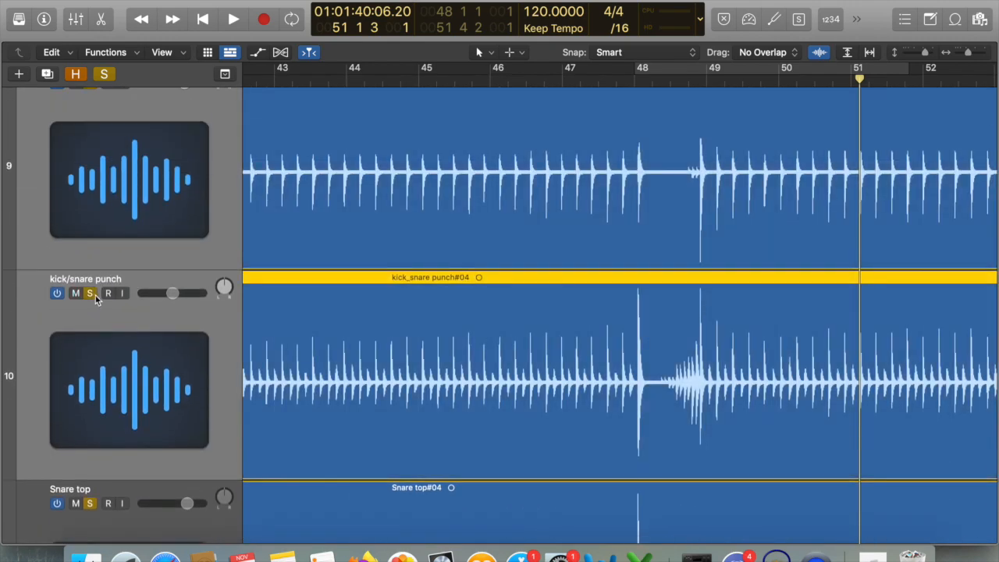
scroll(474, 185, "up", 4)
scroll(473, 186, "down", 4)
scroll(153, 274, "down", 3)
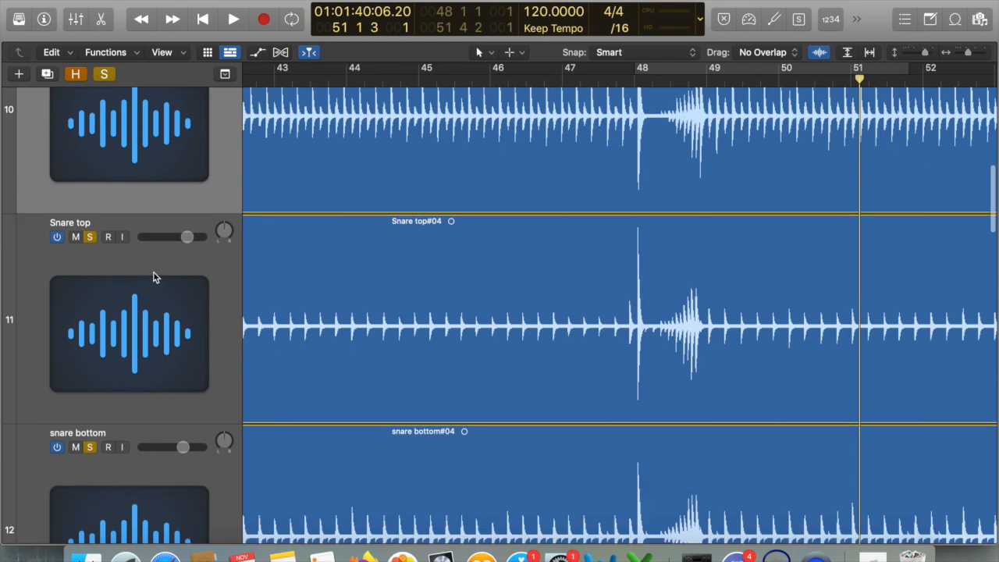
scroll(154, 275, "down", 1)
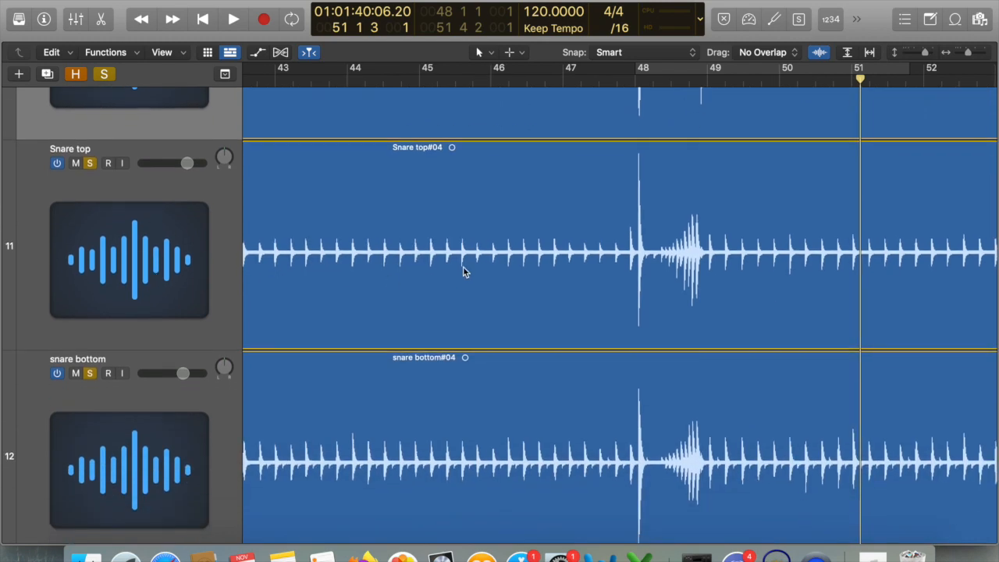
Review the channels in the mixer and survey the snare top and snare bottom waveforms across bars 29 to 65.
key("x")
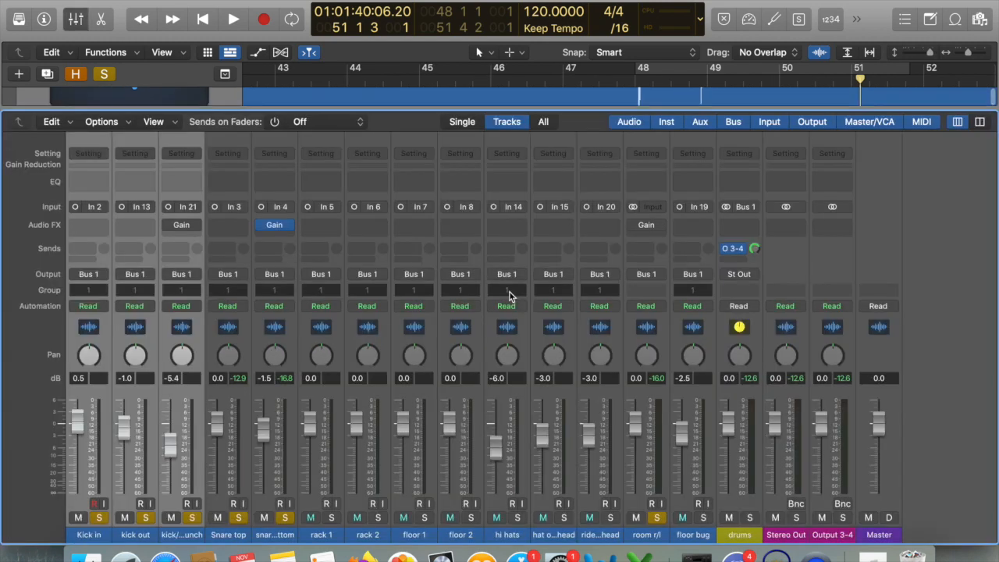
key("x")
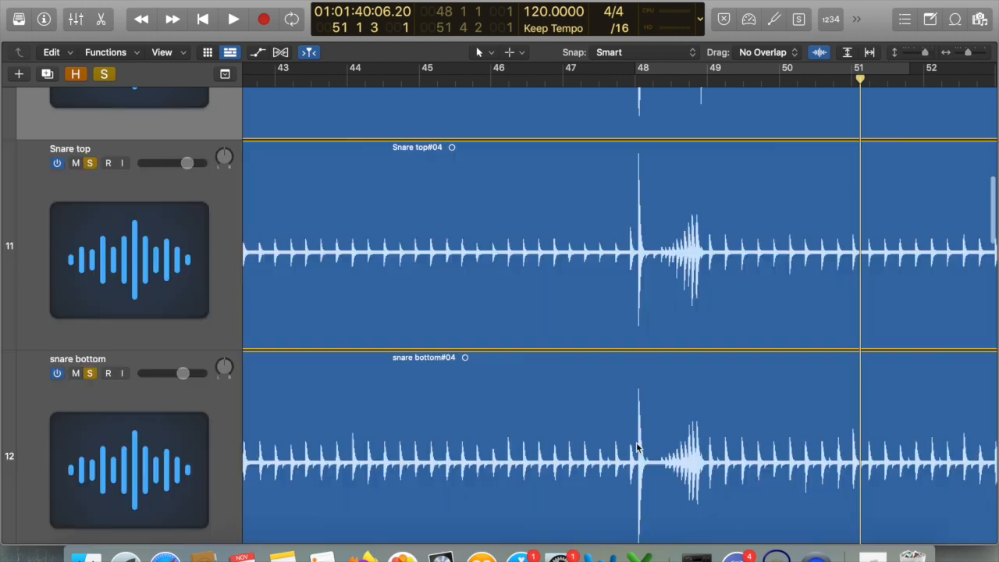
key("super+Left")
key("super+Left")
key("super+Left")
key("super+Left")
key("super+Left")
key("super+Left")
key("super+Left")
key("super+Left")
key("super+Left")
key("super+Left")
scroll(845, 172, "right", 5)
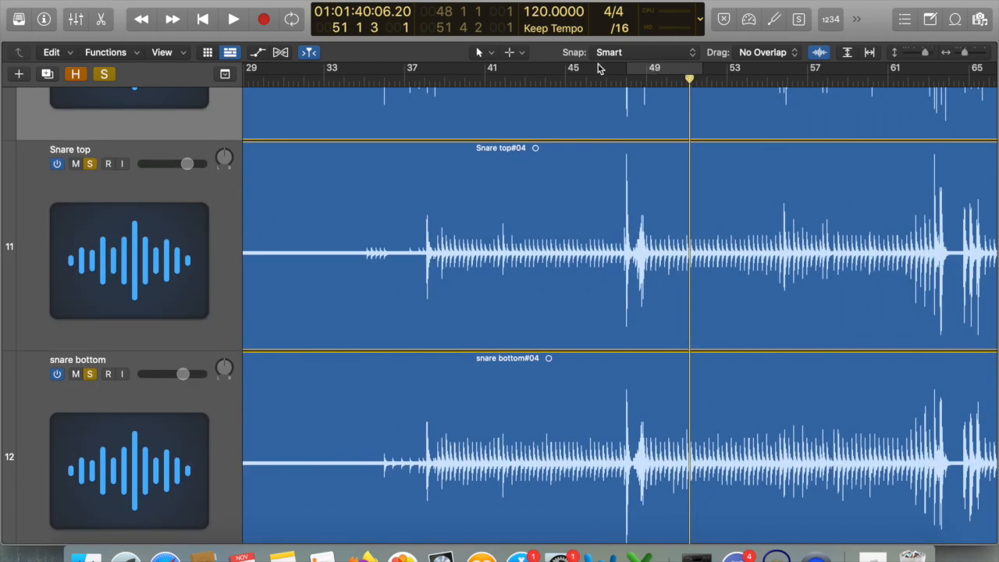
Loop playback over bars 48 to 53 and check the Gain plug-in on the snare bottom channel, closing its window.
left_click_drag(616, 70, 729, 71)
key("space")
key("x")
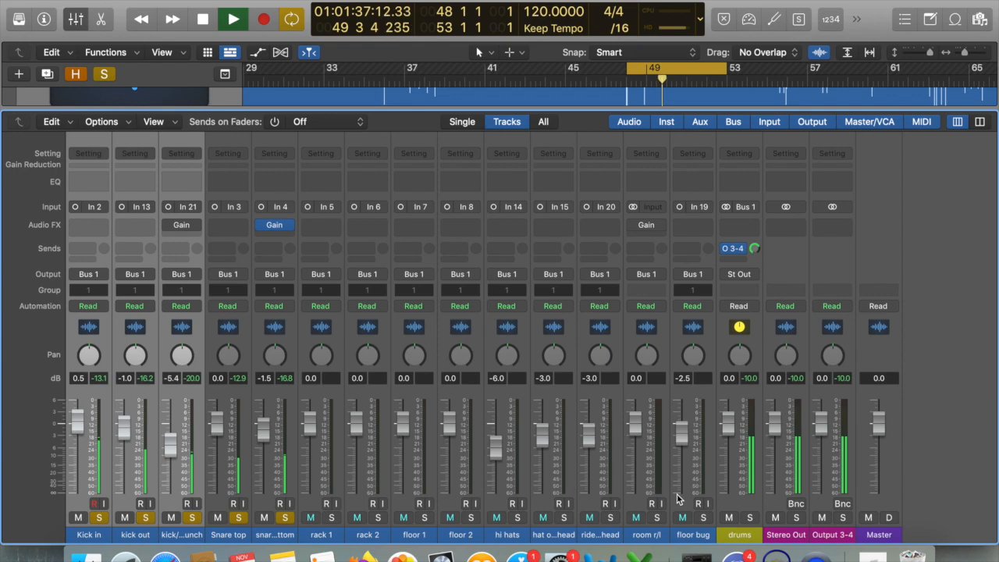
mouse_move(167, 231)
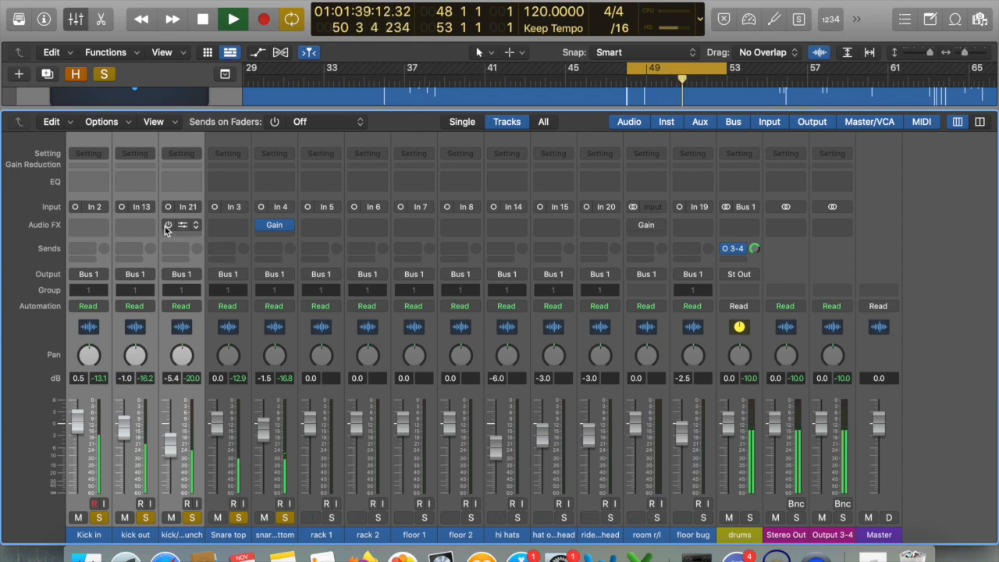
left_click(277, 228)
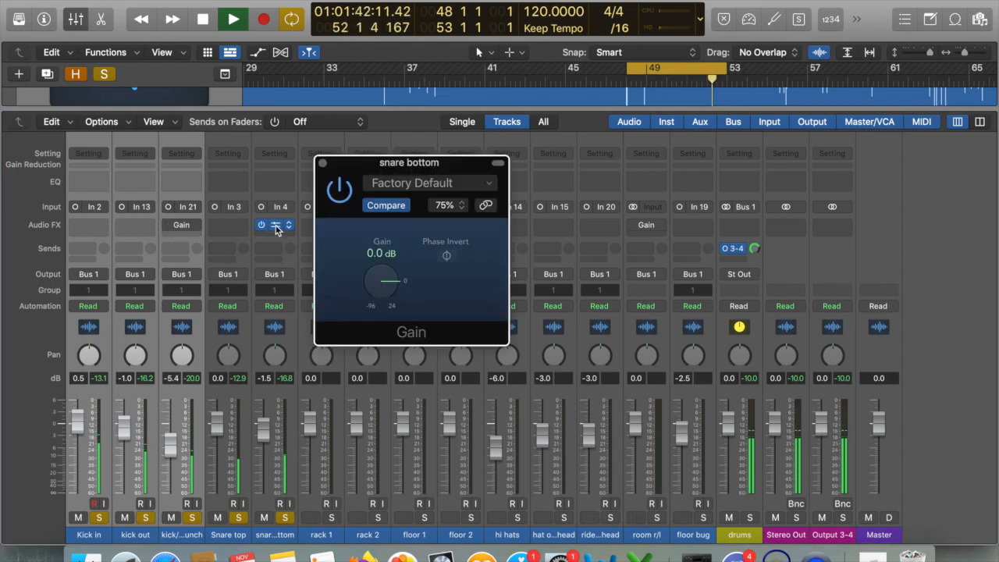
left_click(322, 163)
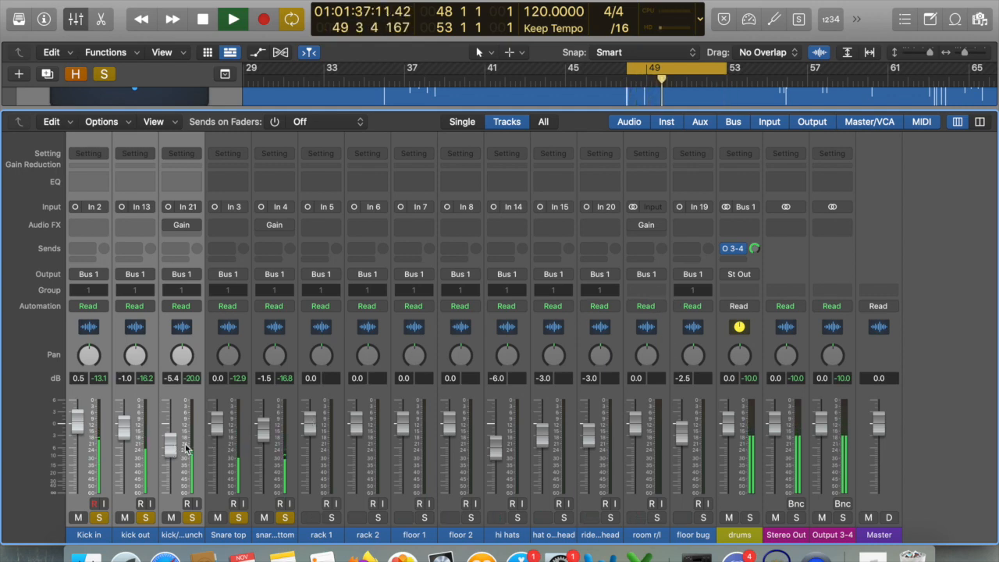
Set the Kick in, kick out and kick/snare punch faders to -6 dB, and add room r/l to the soloed channels before stopping playback.
left_click(169, 439, "alt")
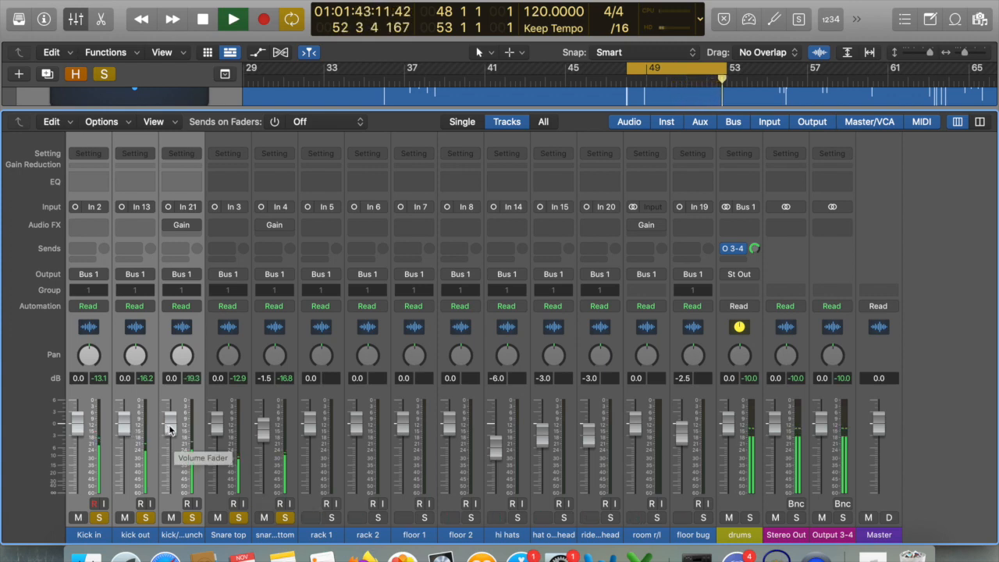
double_click(170, 377)
type("-")
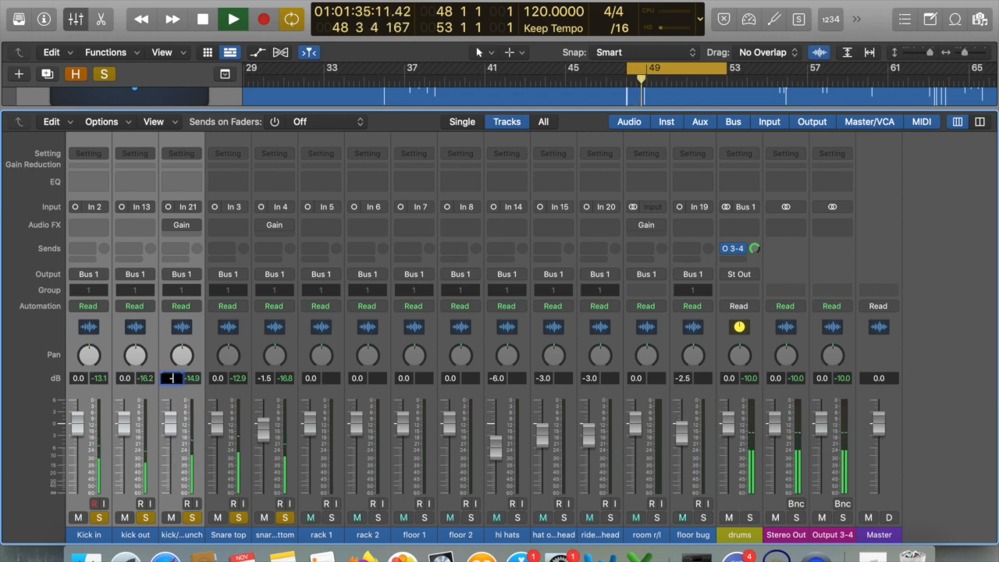
type("6")
key("Return")
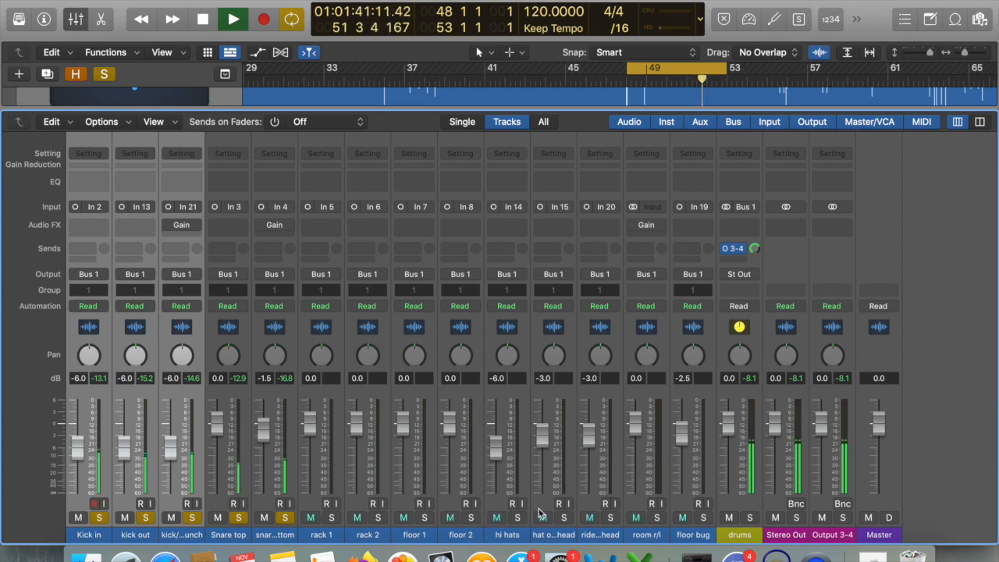
left_click(657, 519)
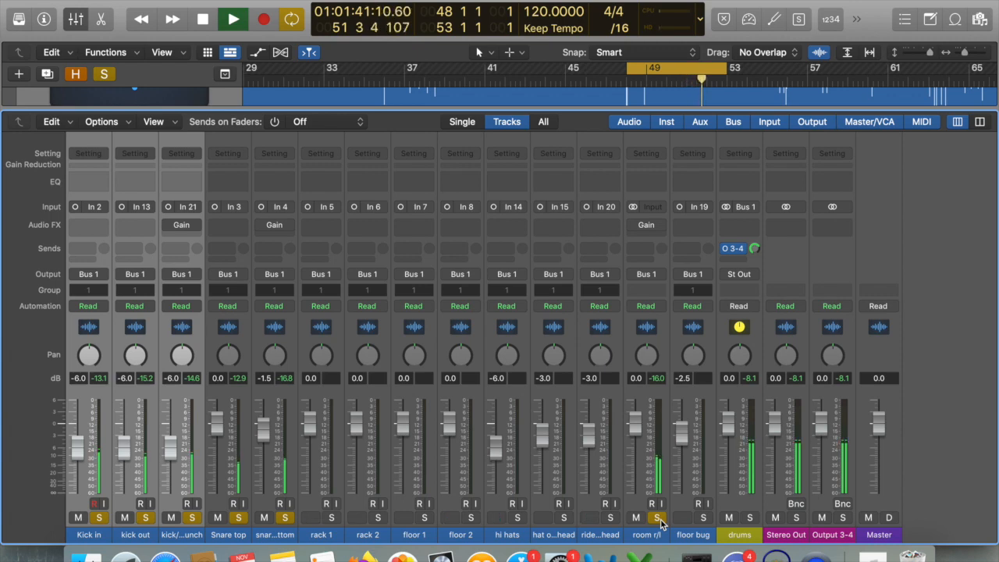
key("space")
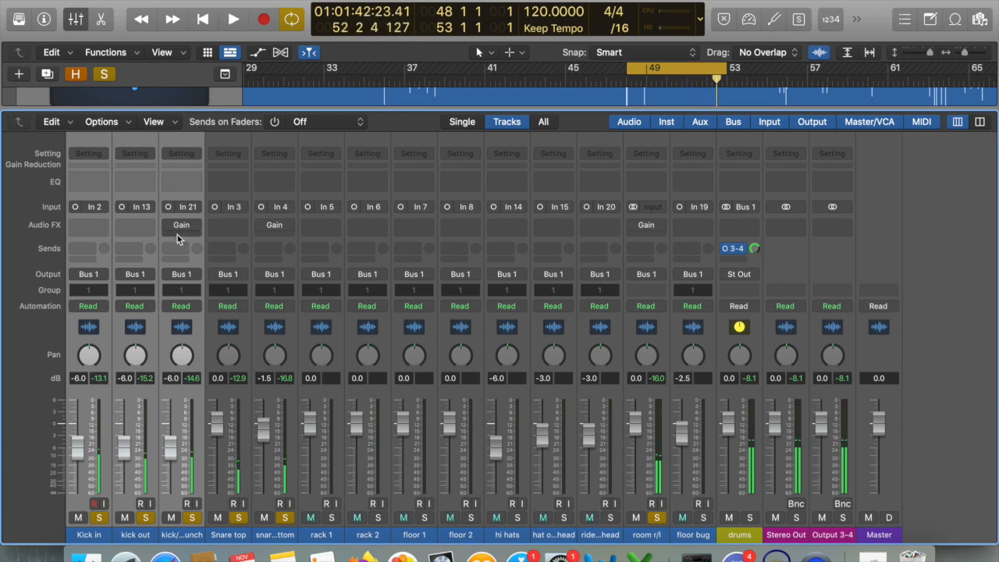
Solo only the hi hats and room r/l channels, and reset the faders from Snare top through floor bug to 0 dB.
left_click(104, 74)
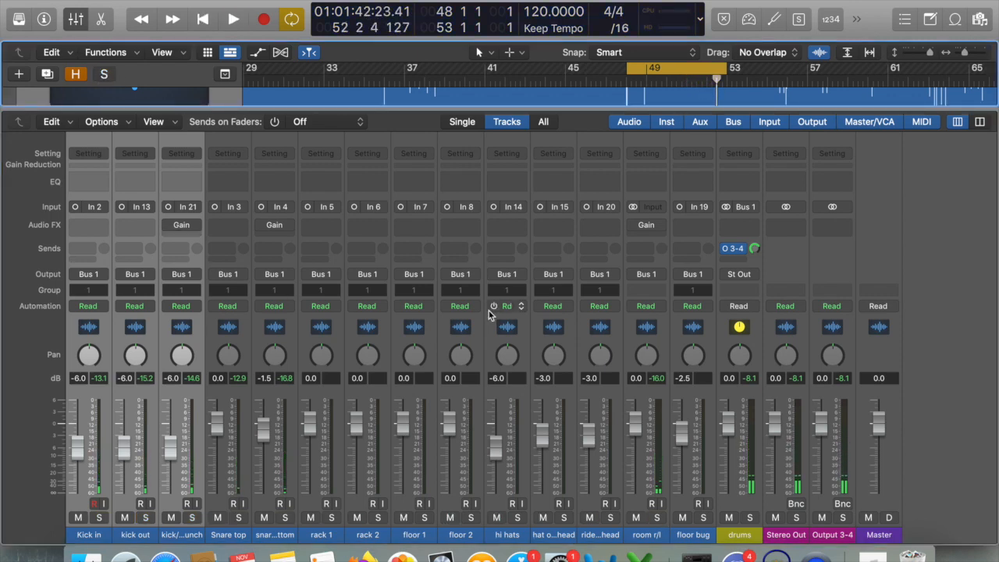
left_click(497, 507)
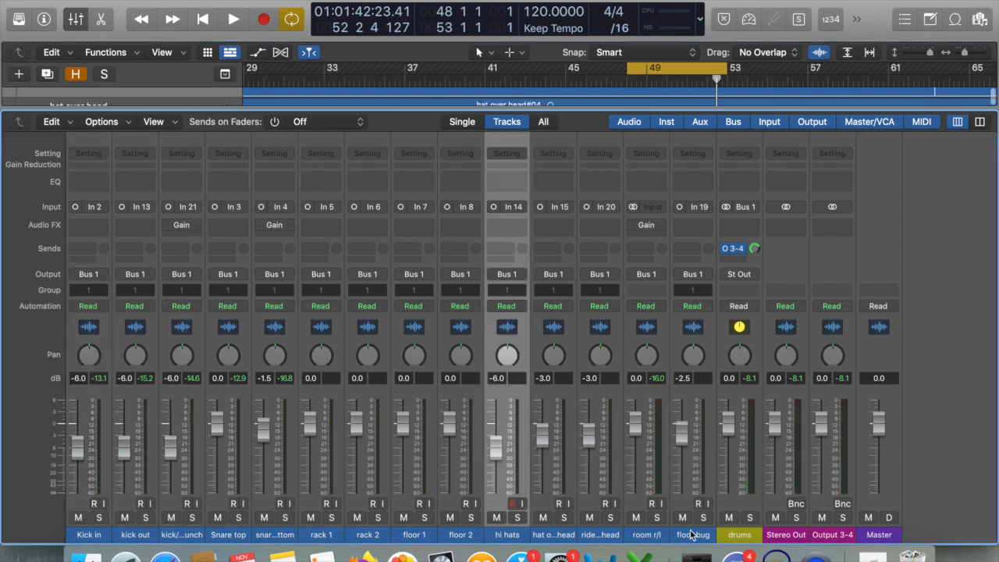
left_click(658, 519)
left_click(516, 517)
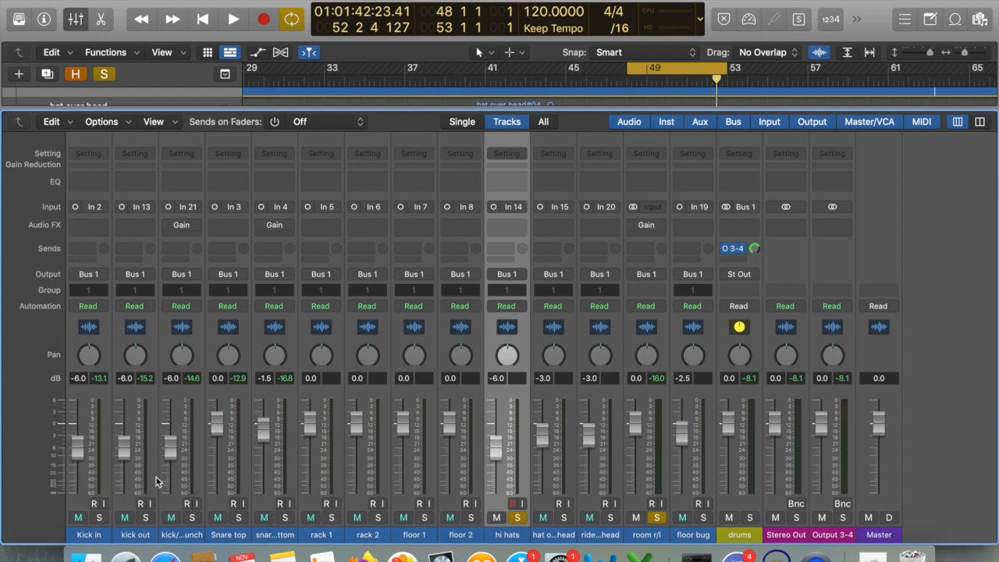
left_click_drag(228, 477, 662, 507)
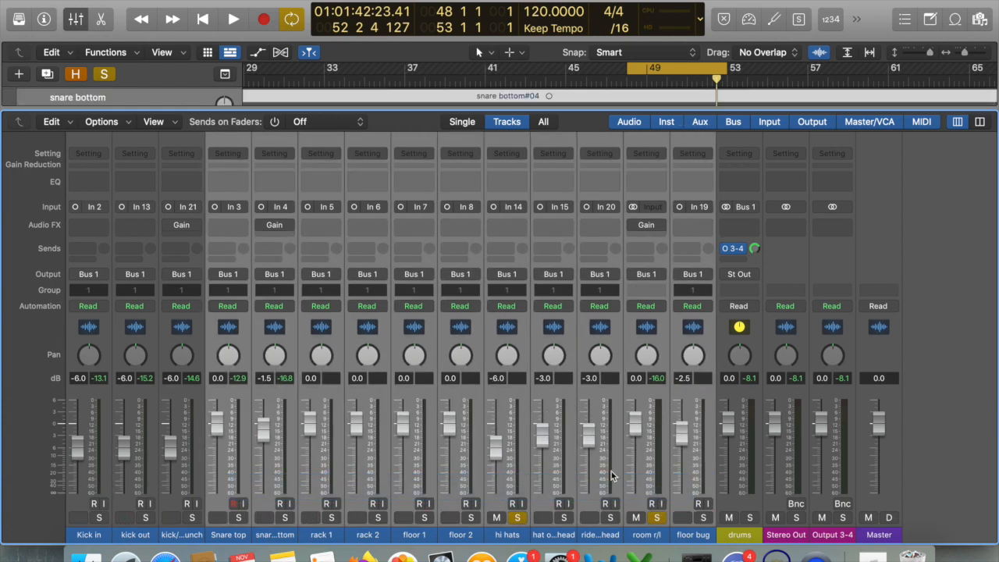
left_click(590, 442, "alt")
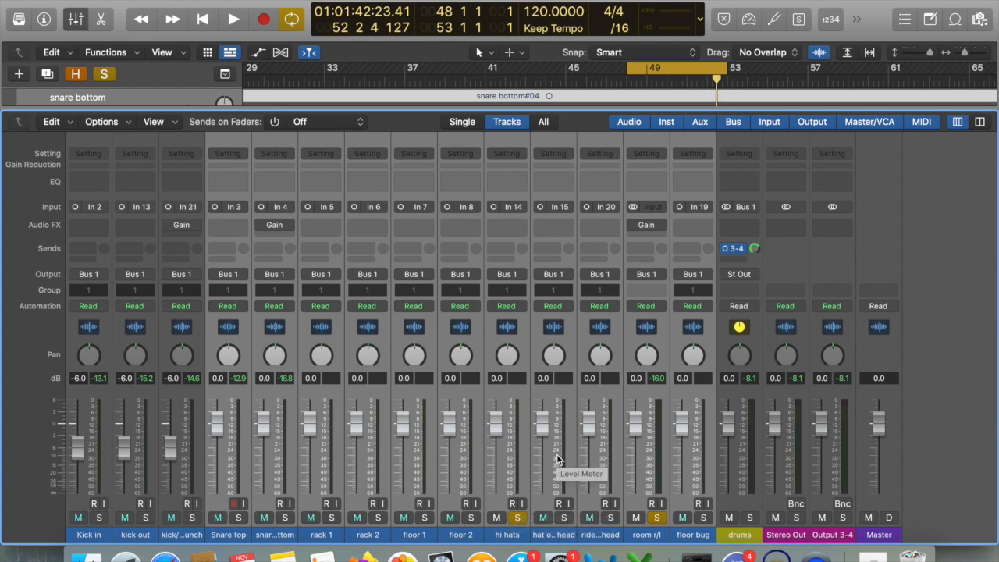
Examine how the hi hats, ride over head and room r/l waveforms line up around position 47 1 4 82.
key("x")
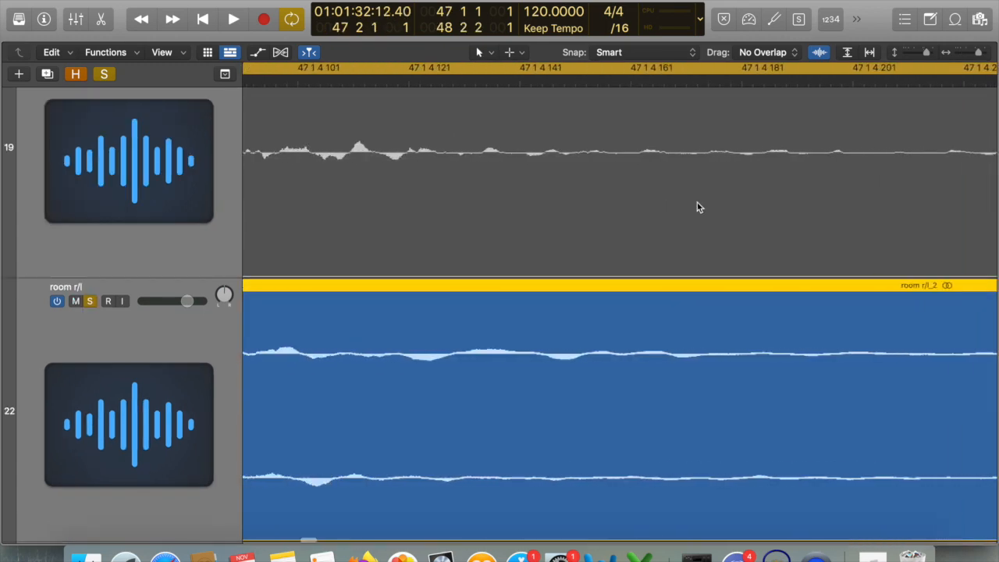
scroll(697, 202, "left", 5)
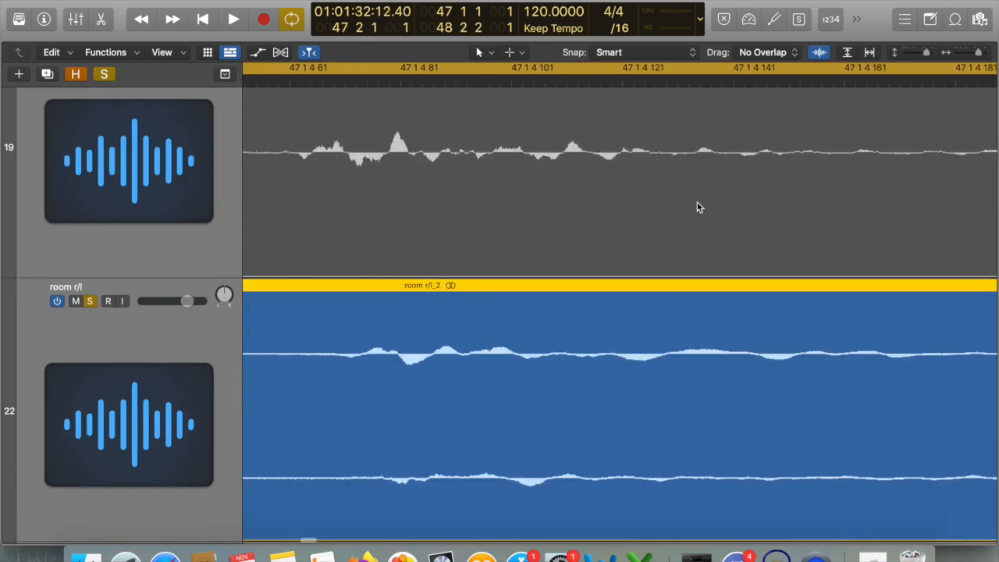
left_click(522, 85)
left_click_drag(524, 85, 578, 100)
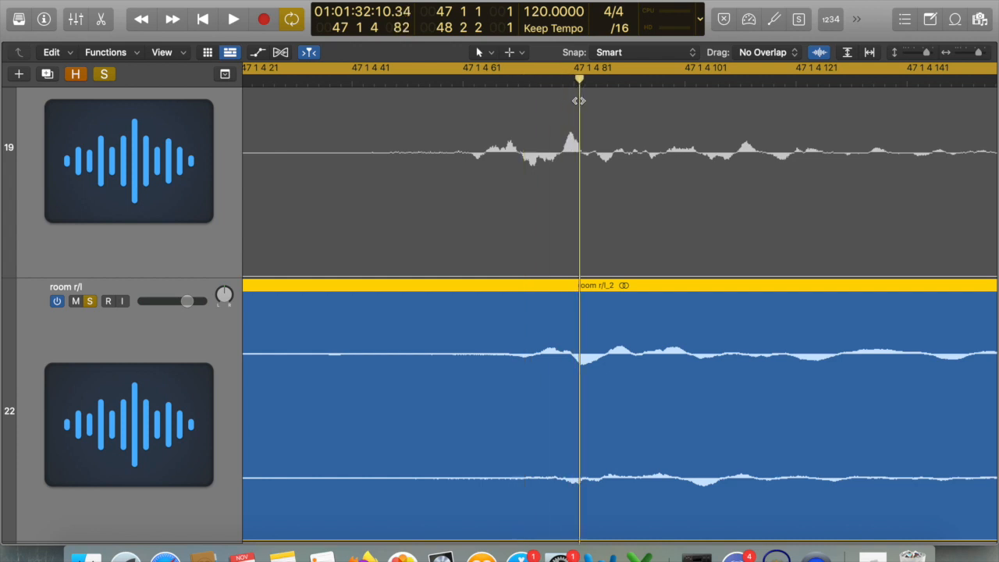
scroll(598, 261, "up", 8)
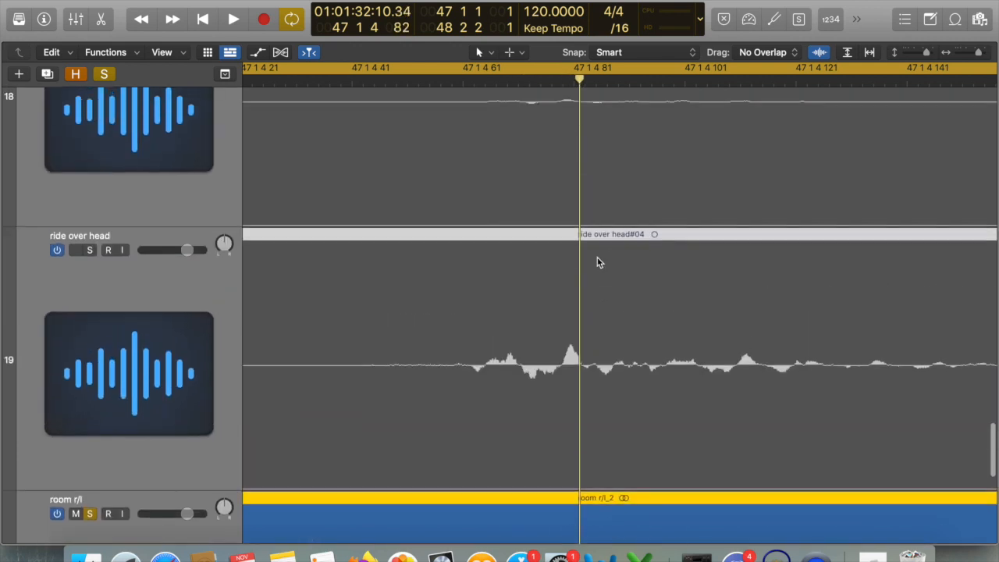
scroll(598, 261, "up", 4)
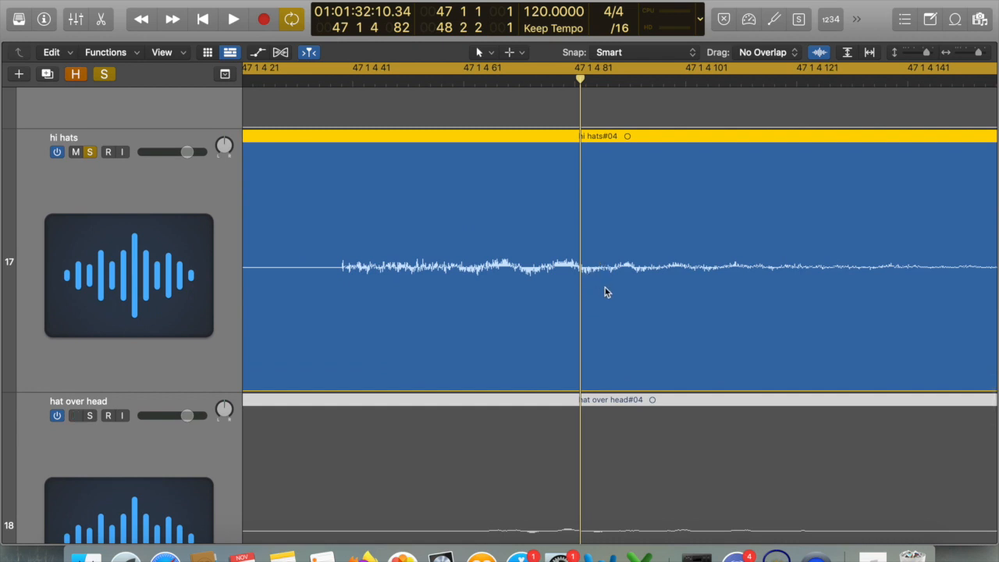
scroll(605, 288, "down", 6)
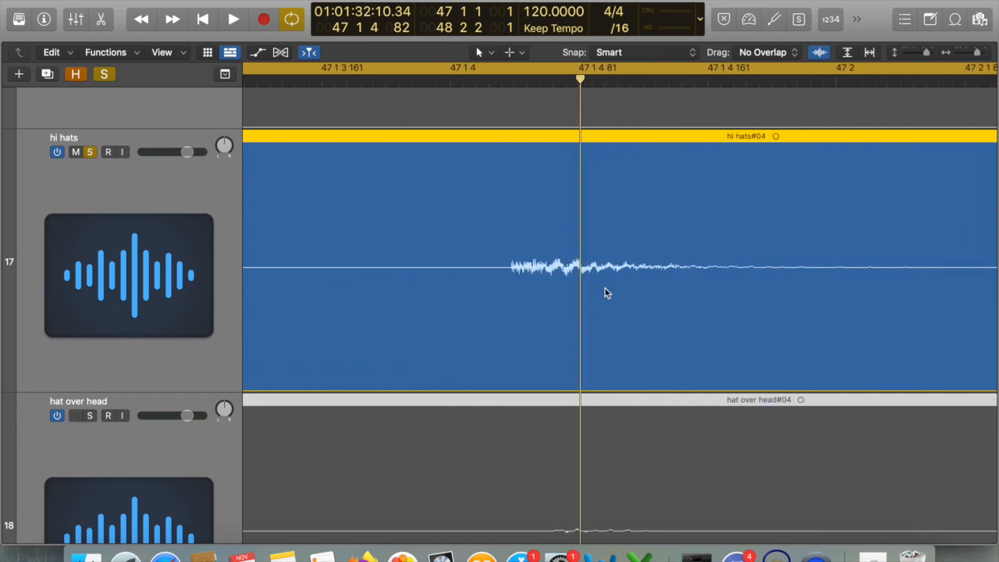
scroll(605, 288, "down", 4)
Play the looped section in the mixer and insert a mono Gain plug-in on the hi hats channel.
key("x")
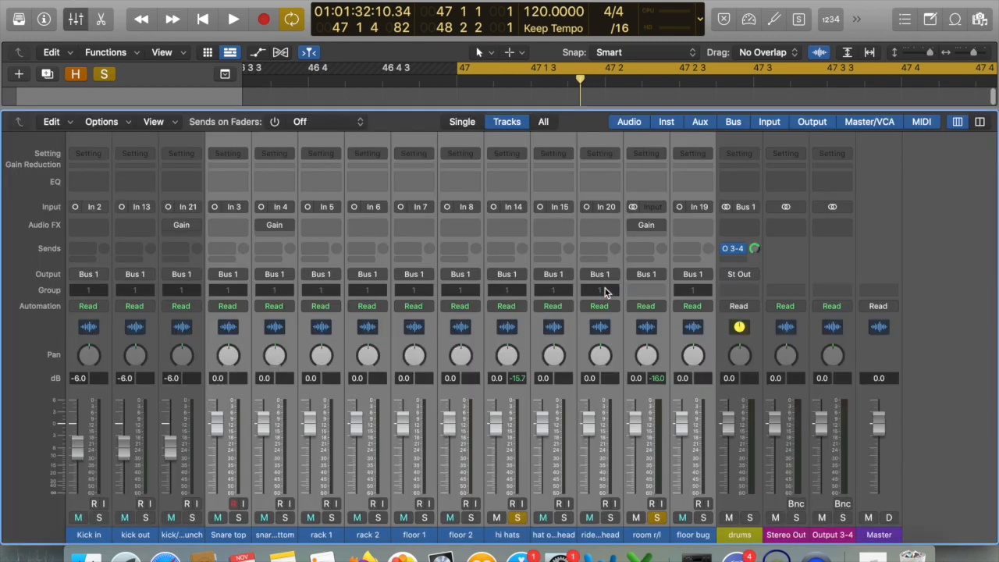
key("space")
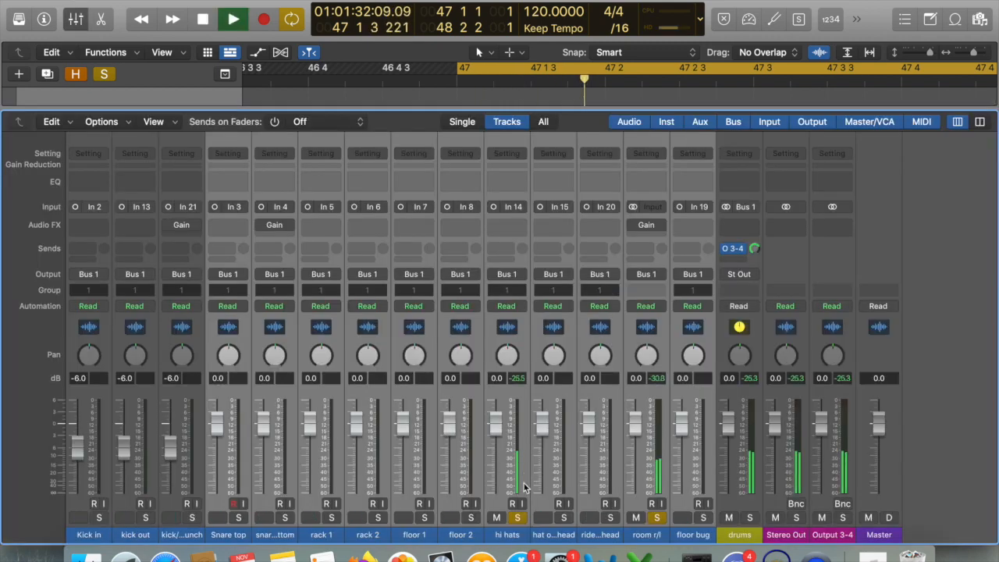
left_click(507, 353)
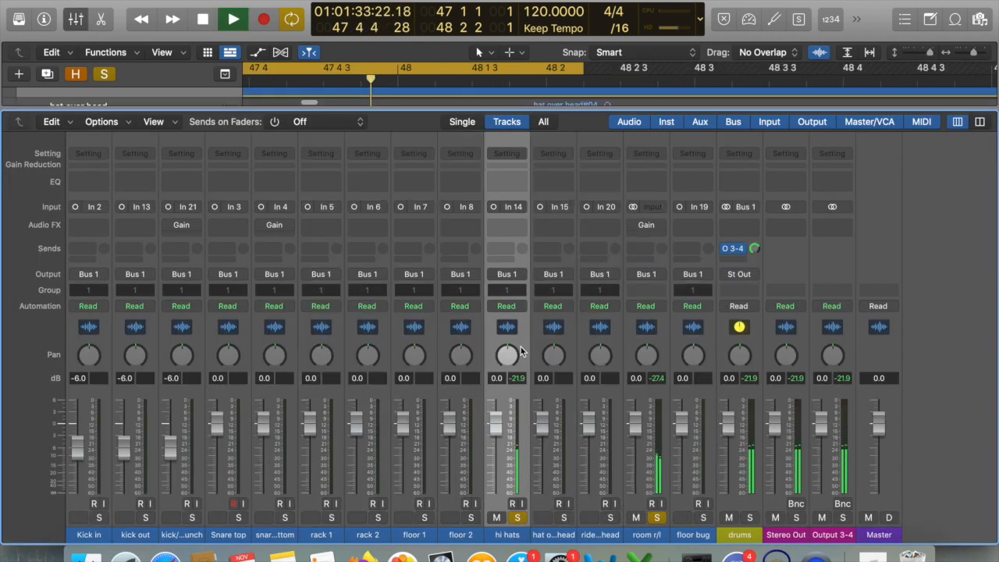
left_click(507, 224)
mouse_move(530, 252)
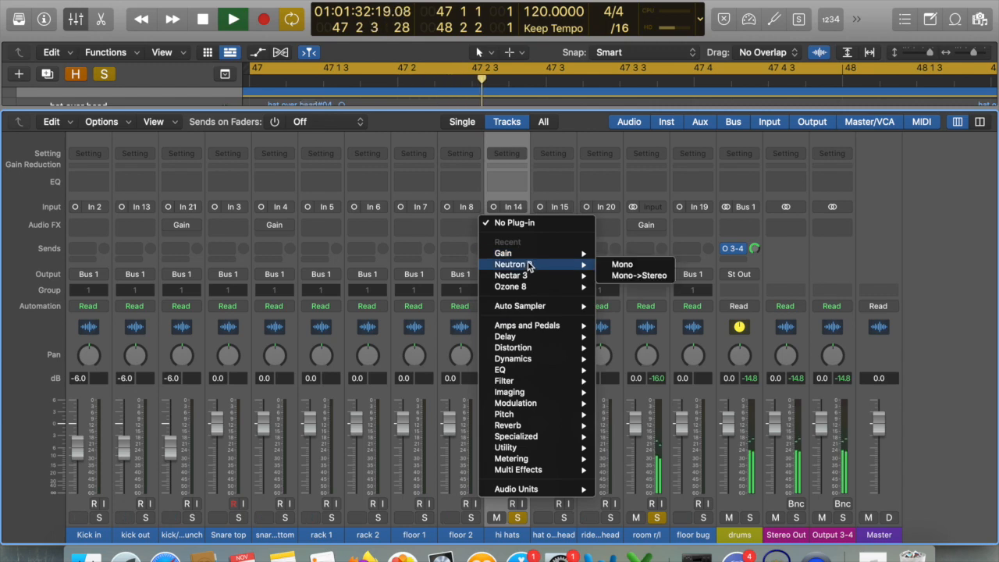
left_click(622, 254)
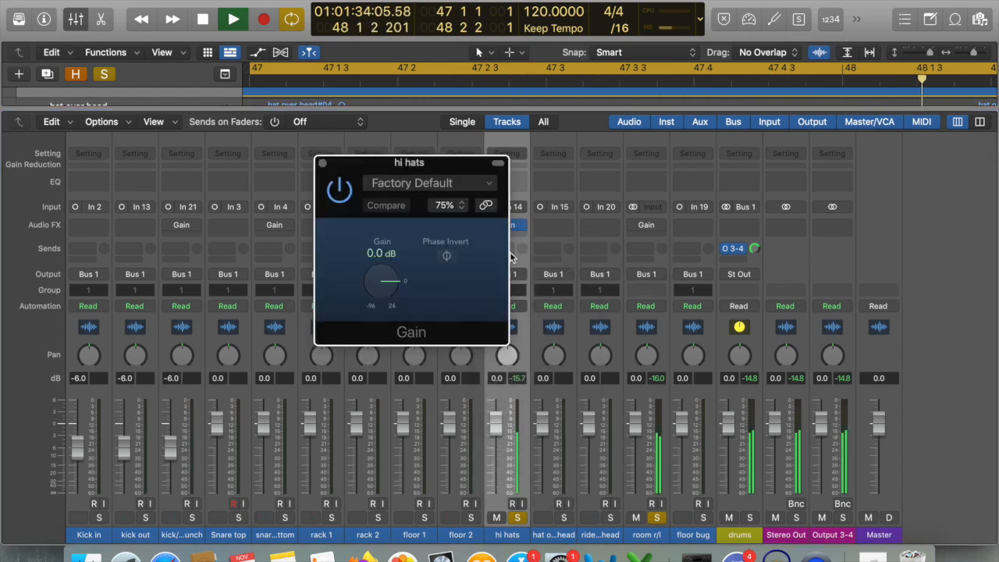
Compare the hi hats against room r/l with Phase Invert on and off, and stop playback with it switched on.
left_click(446, 257)
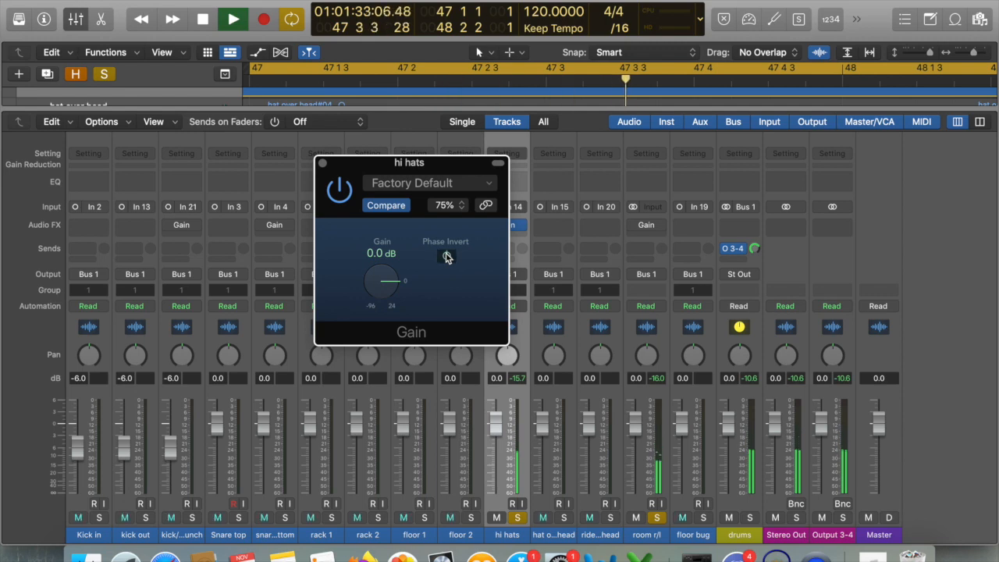
left_click(446, 257)
key("space")
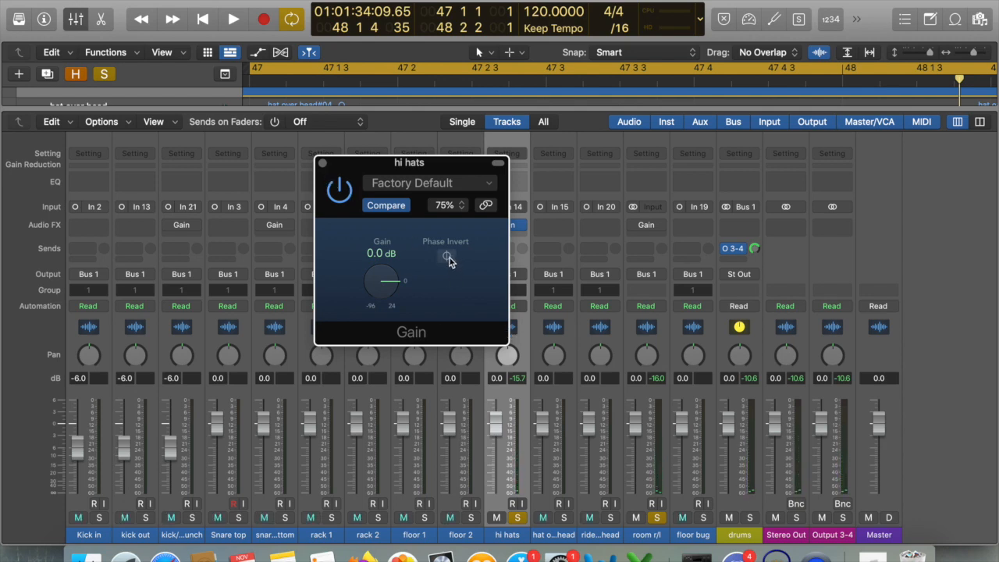
key("space")
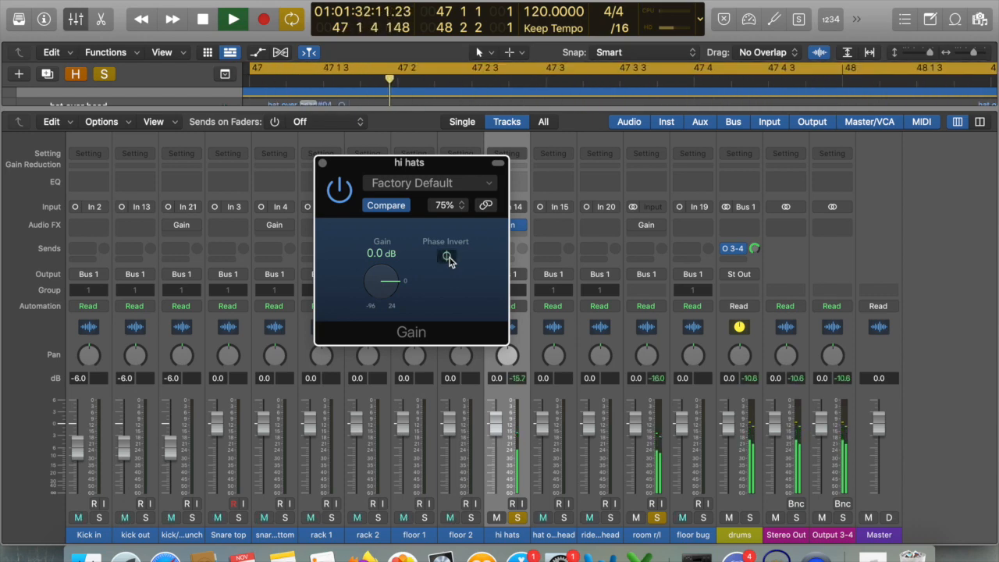
left_click(447, 256)
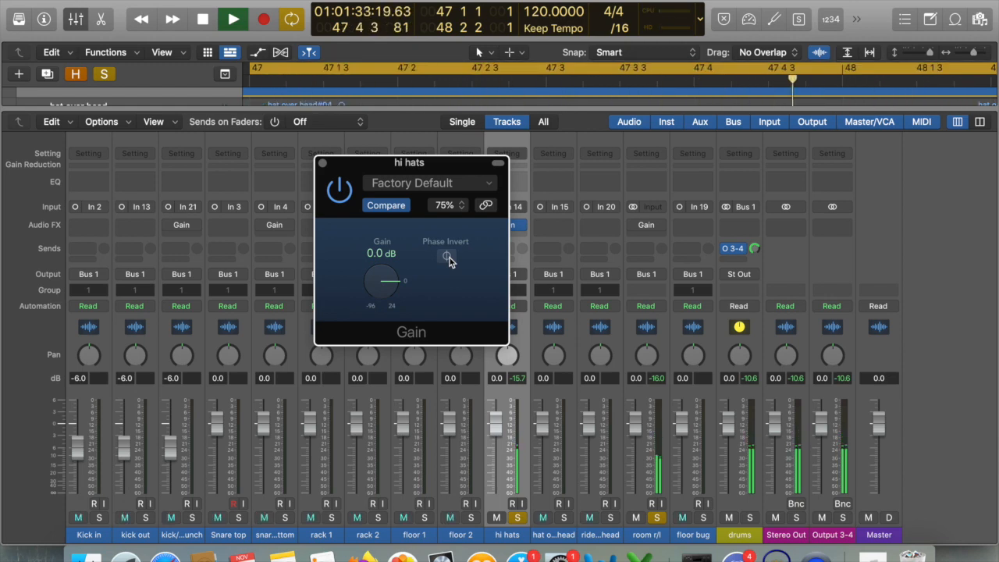
left_click(449, 257)
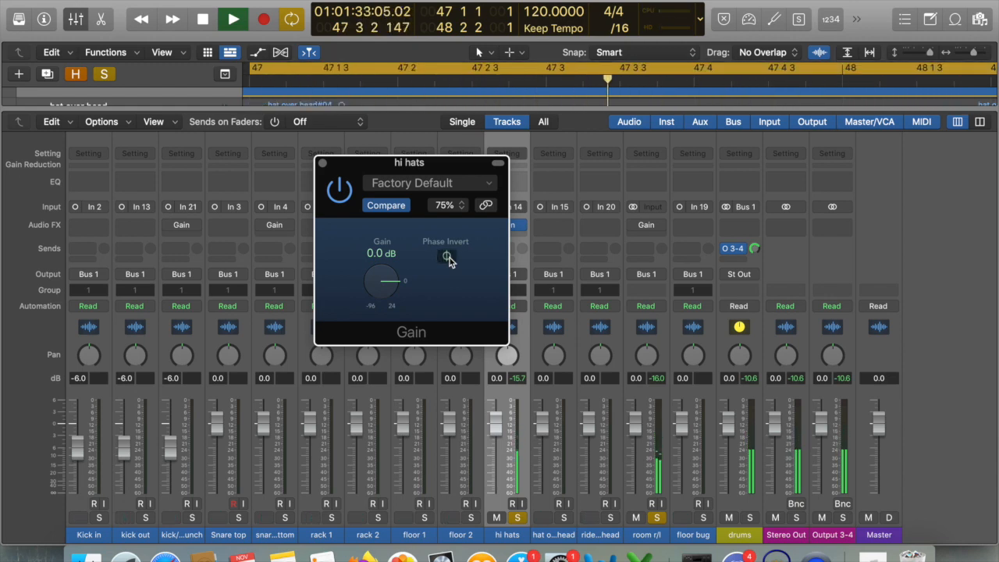
key("space")
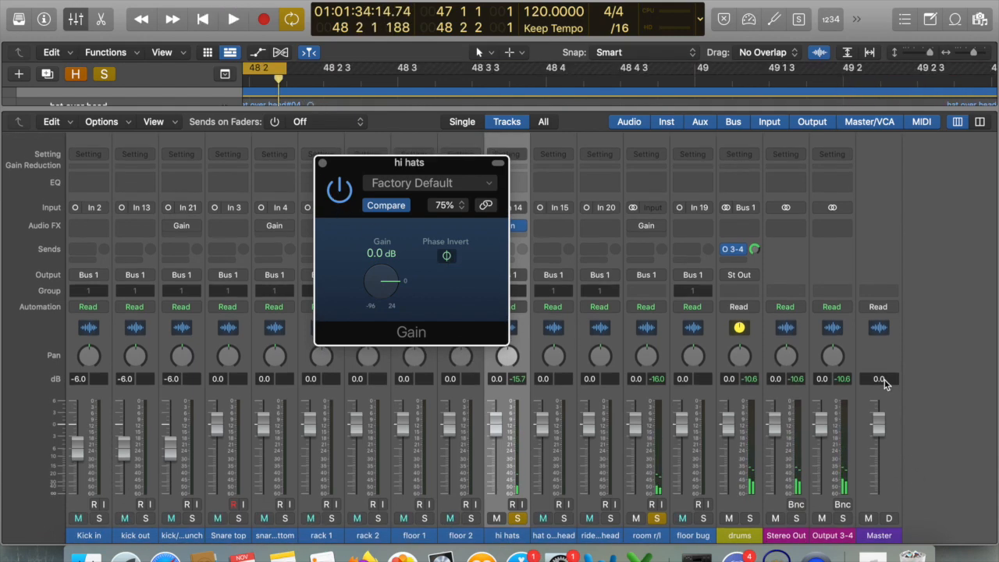
Insert a Correlation Meter on the Stereo Out channel and place its window beside the hi hats Gain window.
left_click(786, 228)
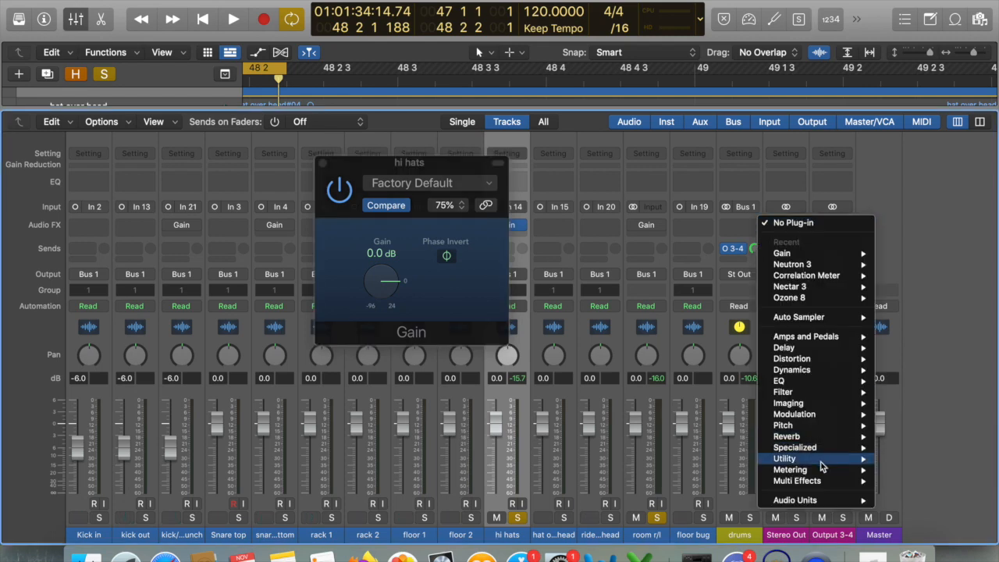
mouse_move(817, 471)
mouse_move(935, 485)
left_click(853, 481)
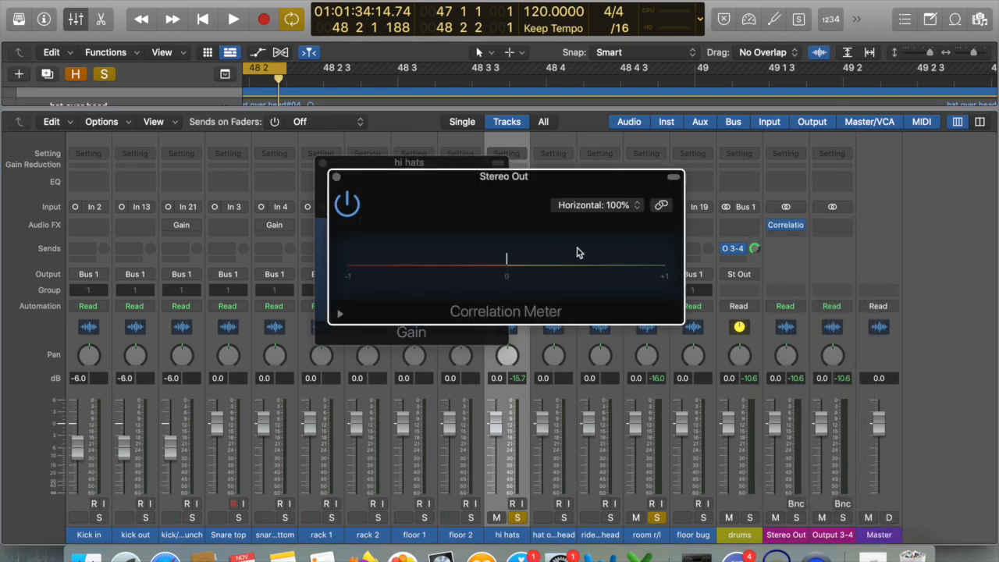
left_click_drag(489, 217, 695, 232)
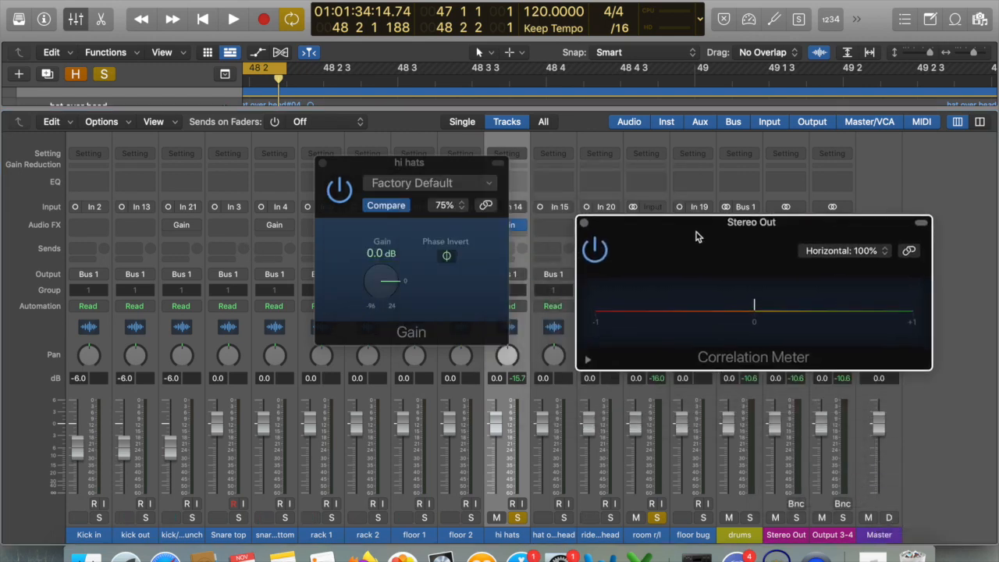
Switch off Phase Invert on the hi hats Gain plug-in and play the loop to check the stereo correlation.
left_click(446, 257)
key("space")
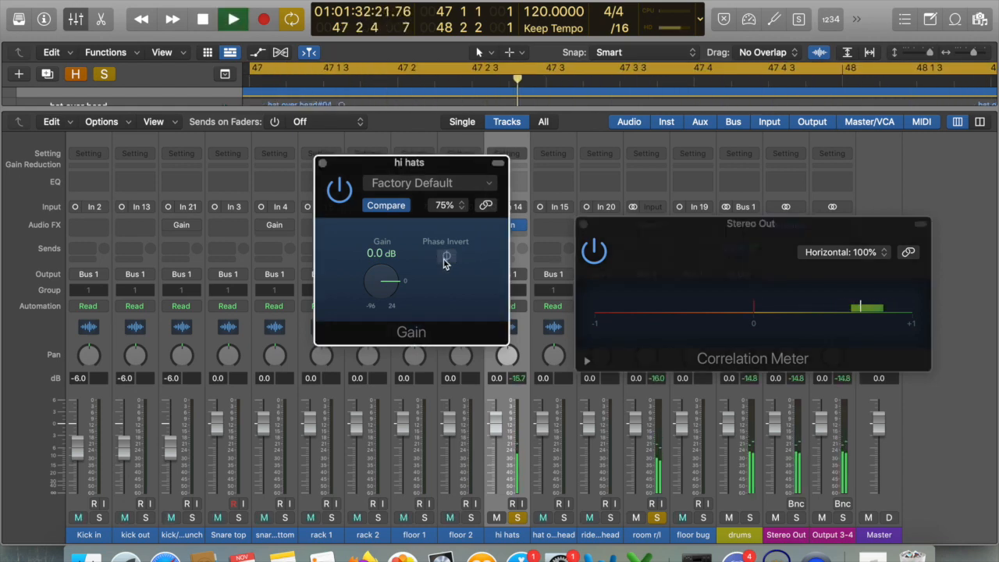
Compare the stereo correlation with the hi hats Phase Invert off and on, stop with it on, and close the Correlation Meter window.
key("space")
left_click(445, 258)
key("space")
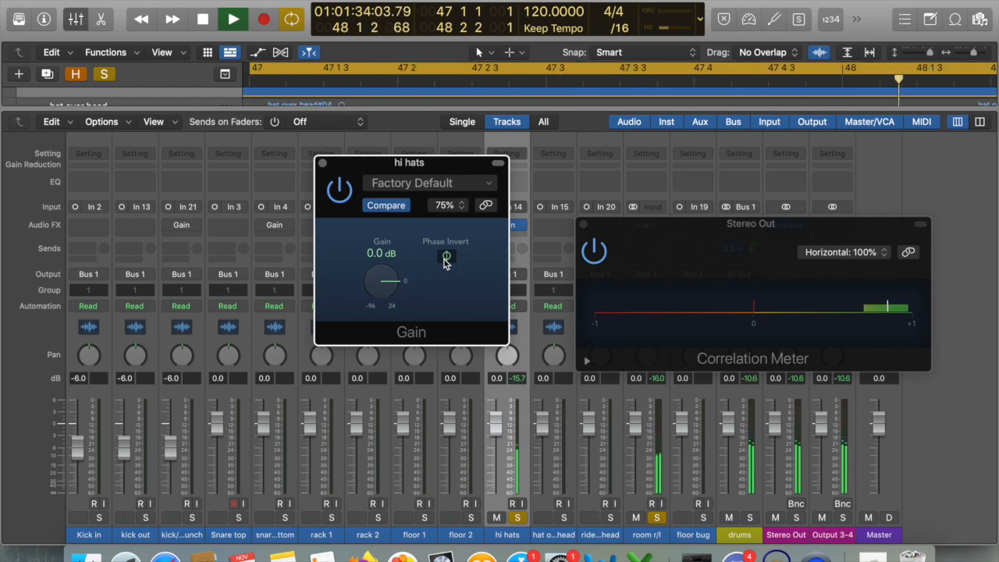
key("space")
left_click(446, 258)
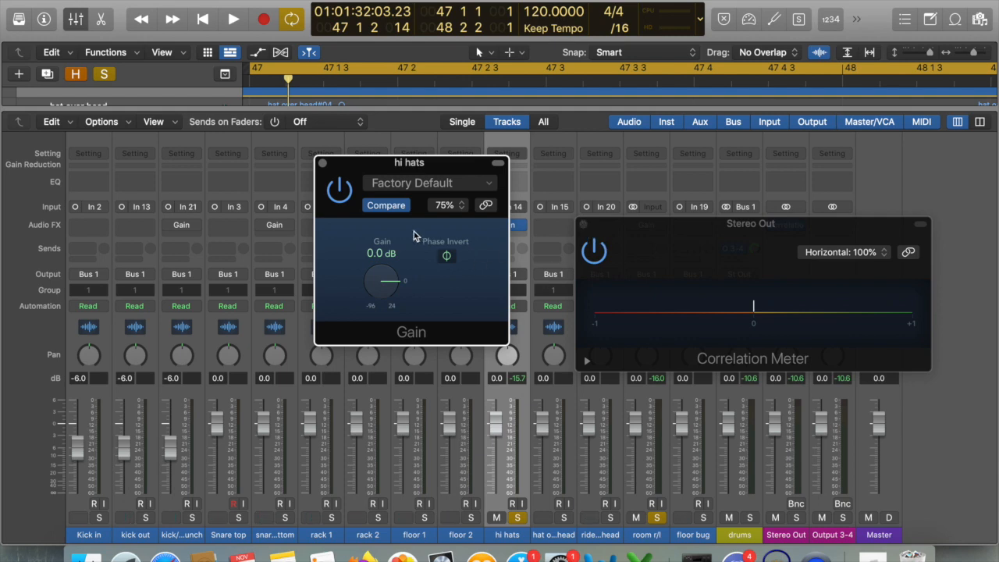
left_click(584, 224)
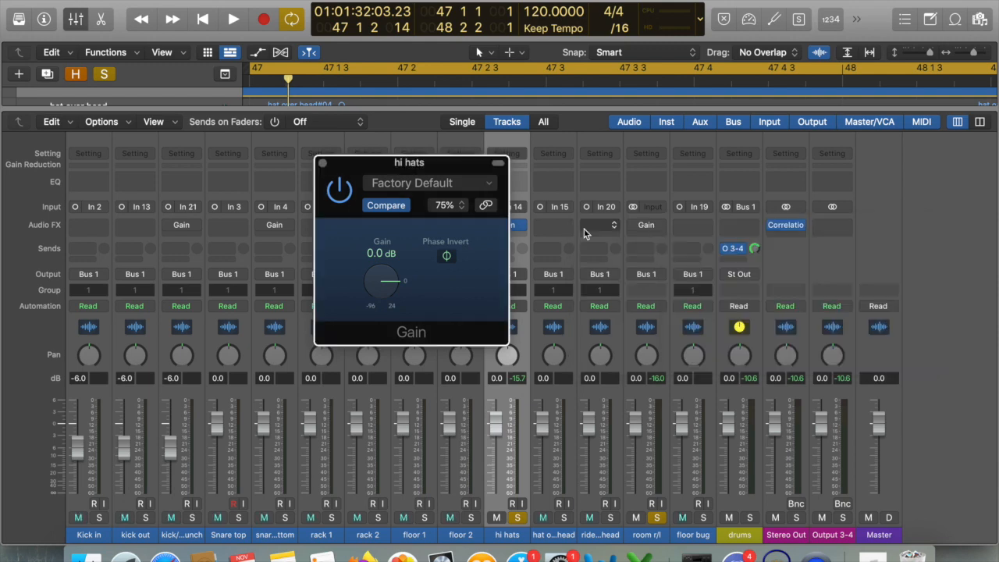
Remove the solo from room r/l and solo Snare top and snare bottom alongside the hi hats.
left_click(658, 518)
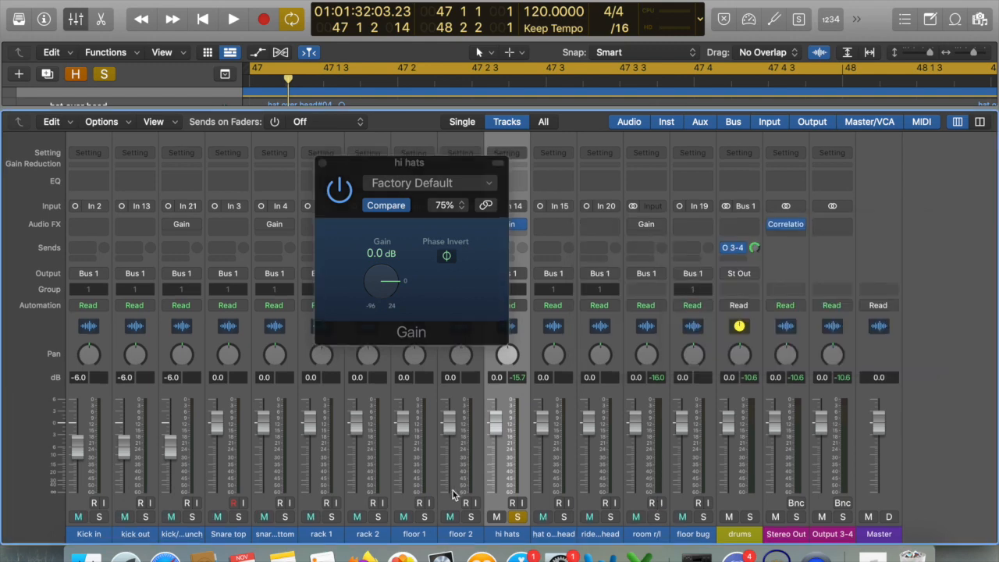
left_click(239, 518)
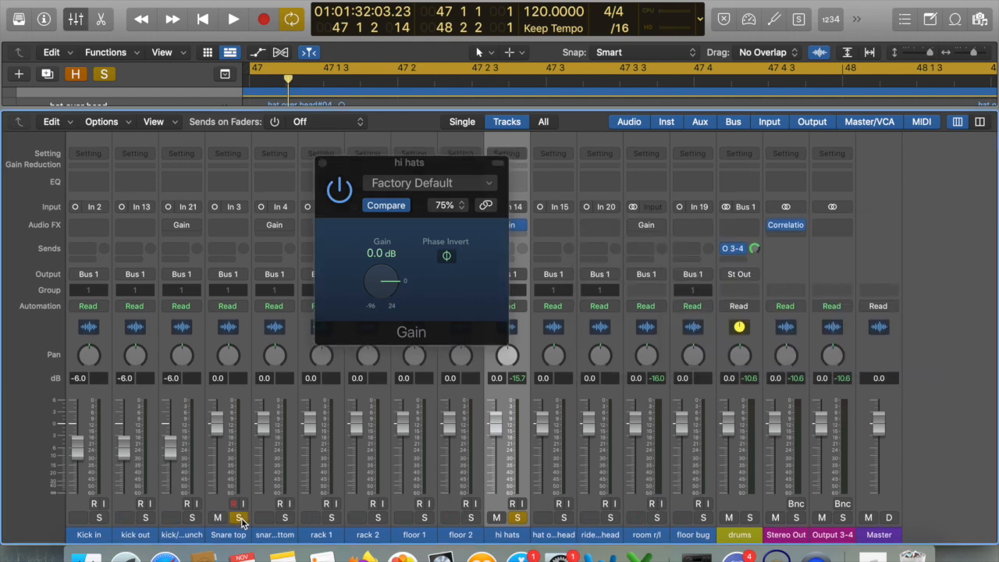
left_click(286, 518)
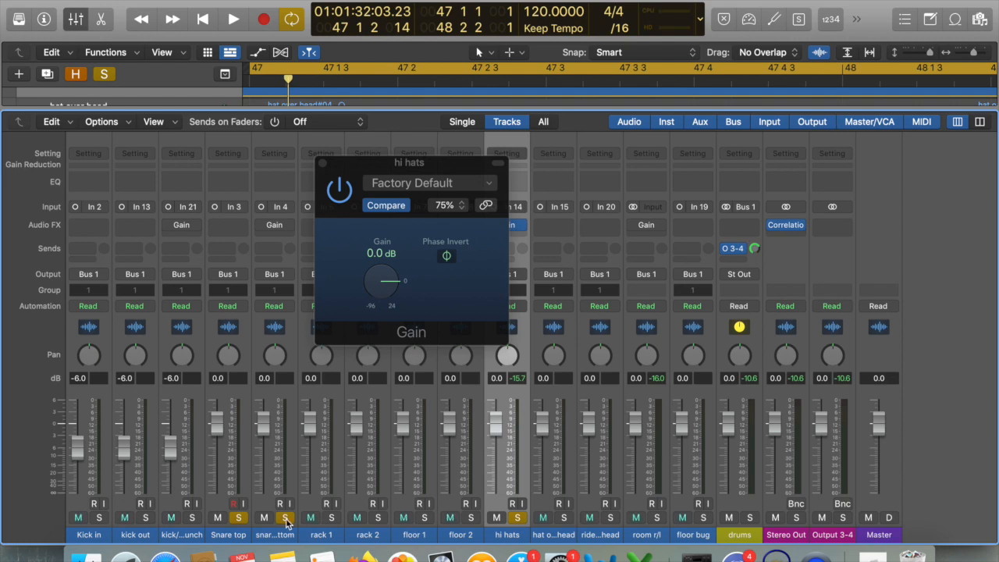
Play the loop and compare the hi hats against both snare mics with Phase Invert on and off.
key("space")
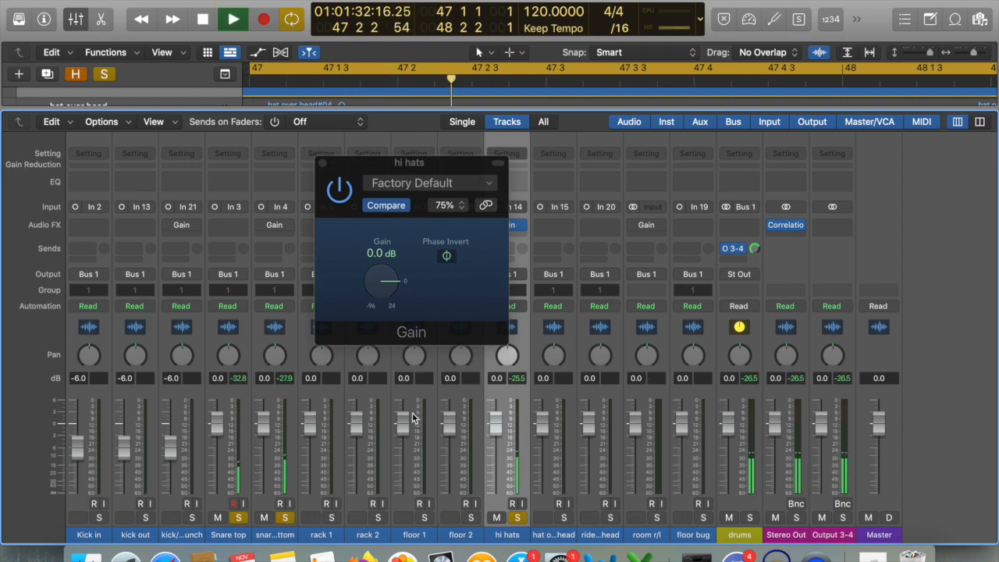
left_click(446, 257)
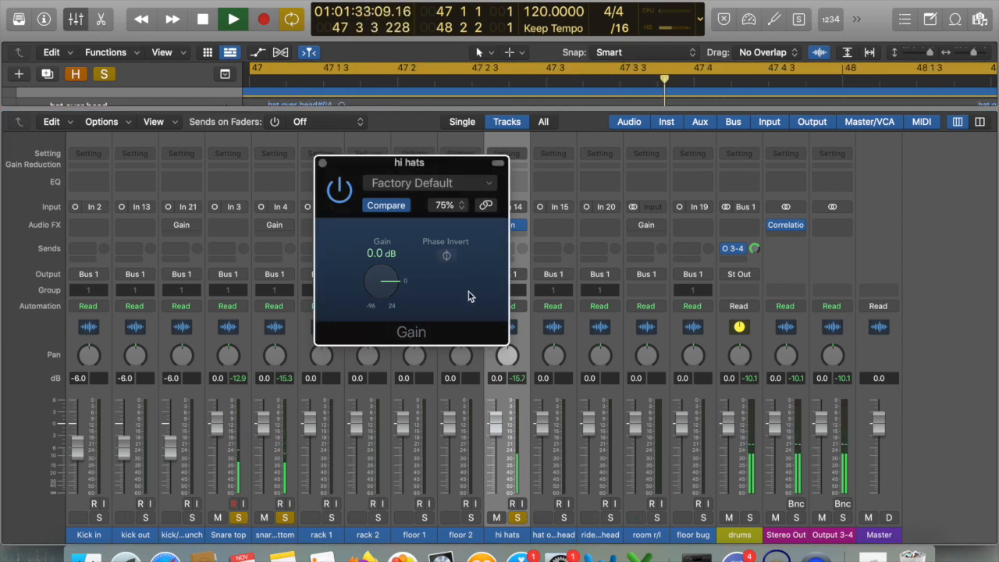
left_click(447, 257)
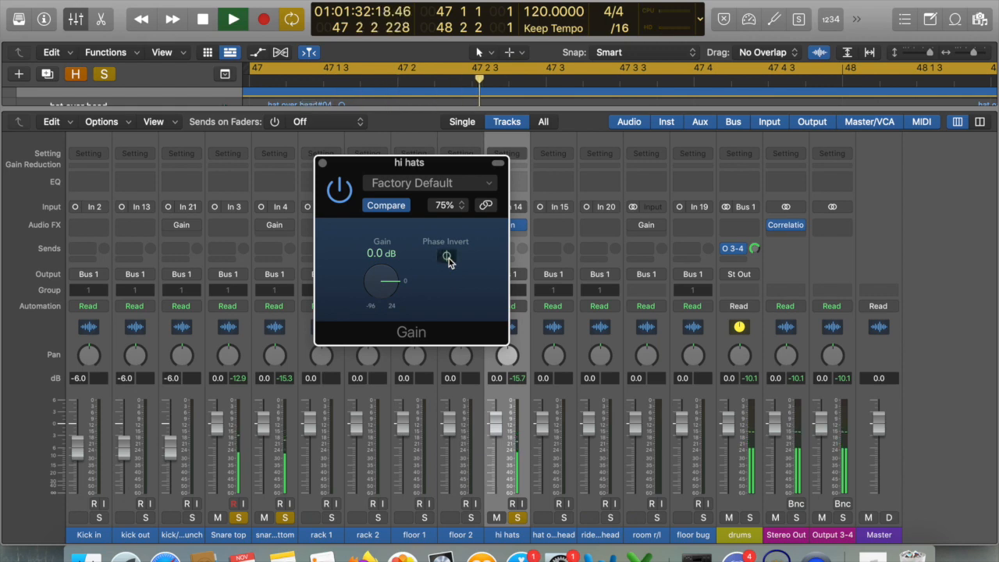
key("space")
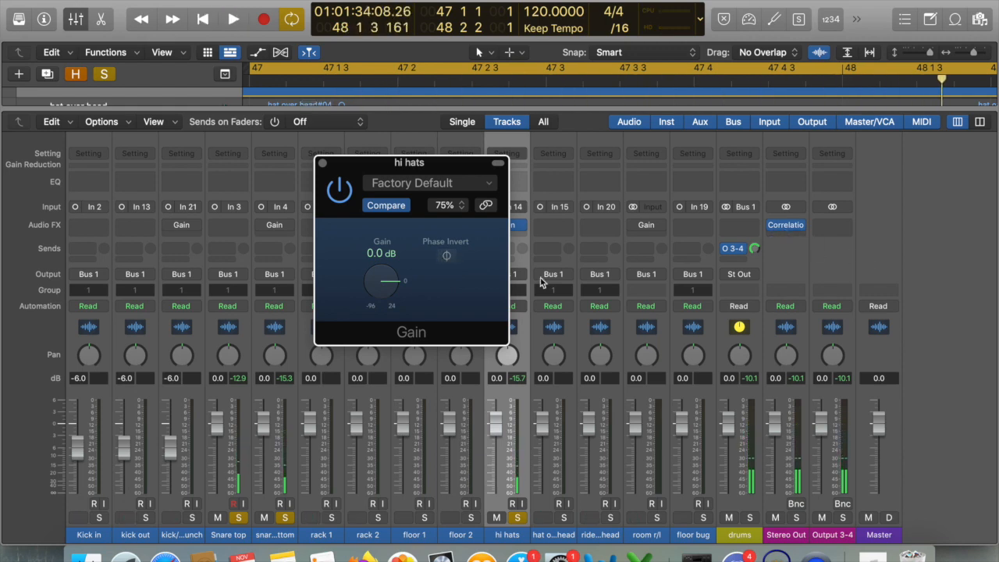
Reopen the Stereo Out Correlation Meter, switch on the hi hats Phase Invert, and check the correlation during playback.
left_click(792, 227)
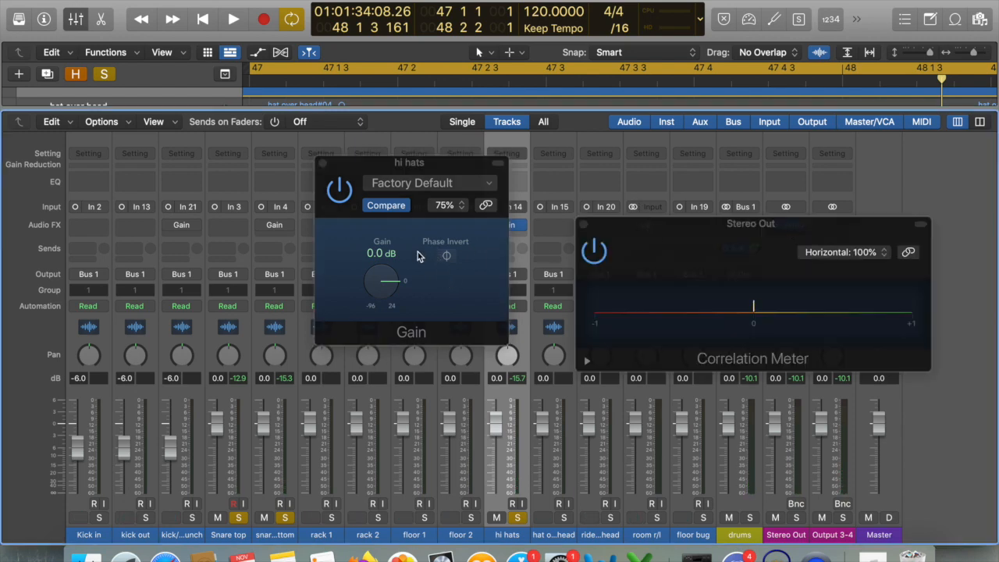
key("space")
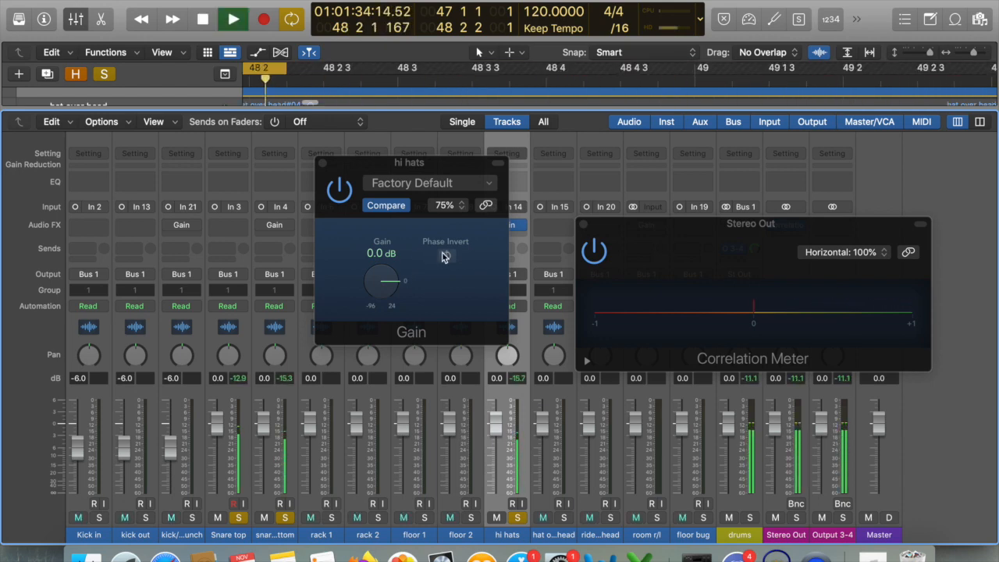
left_click(448, 257)
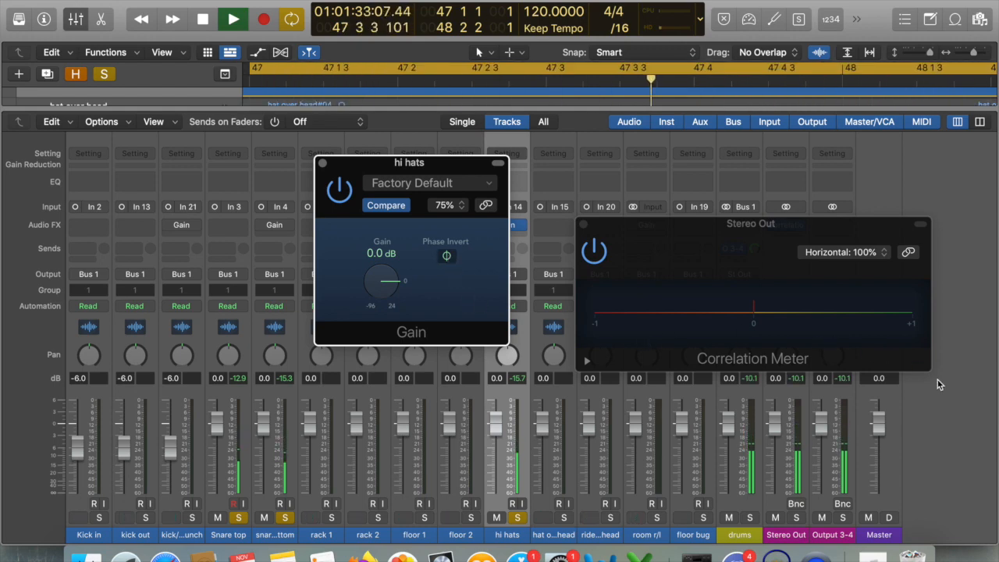
left_click(769, 309)
key("space")
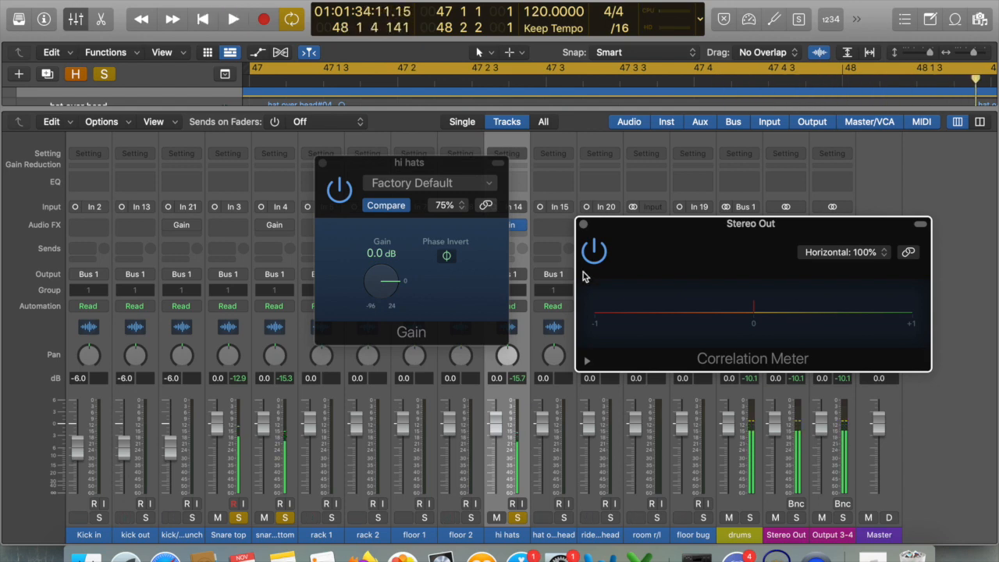
key("space")
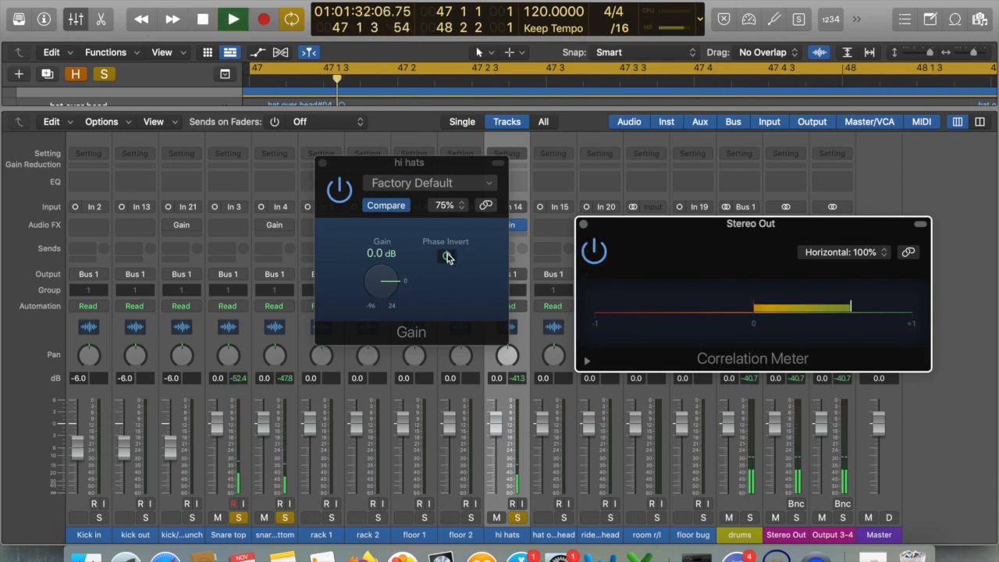
key("space")
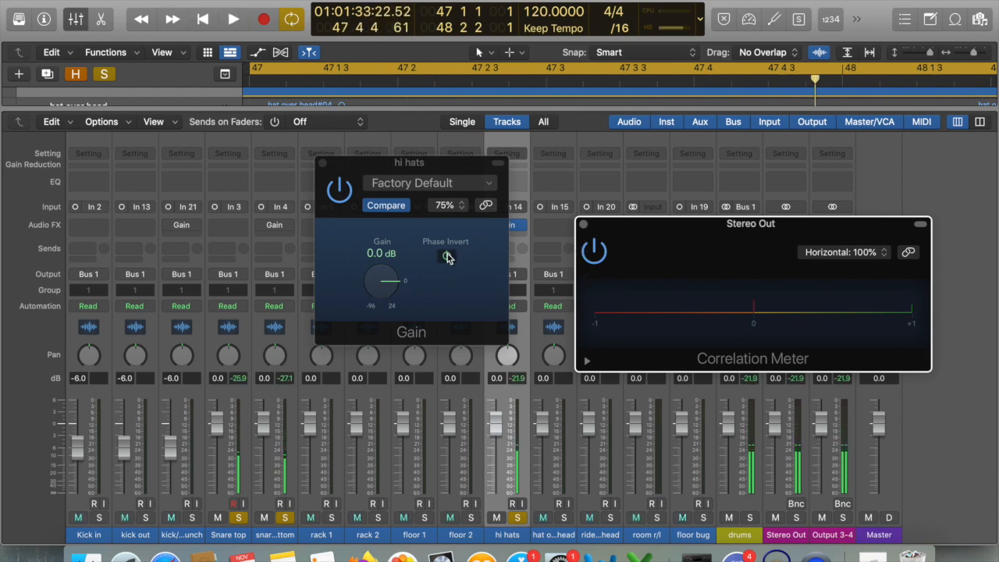
Close the Correlation Meter window and remove the plug-in from the Stereo Out channel.
left_click(582, 225)
left_click(800, 227)
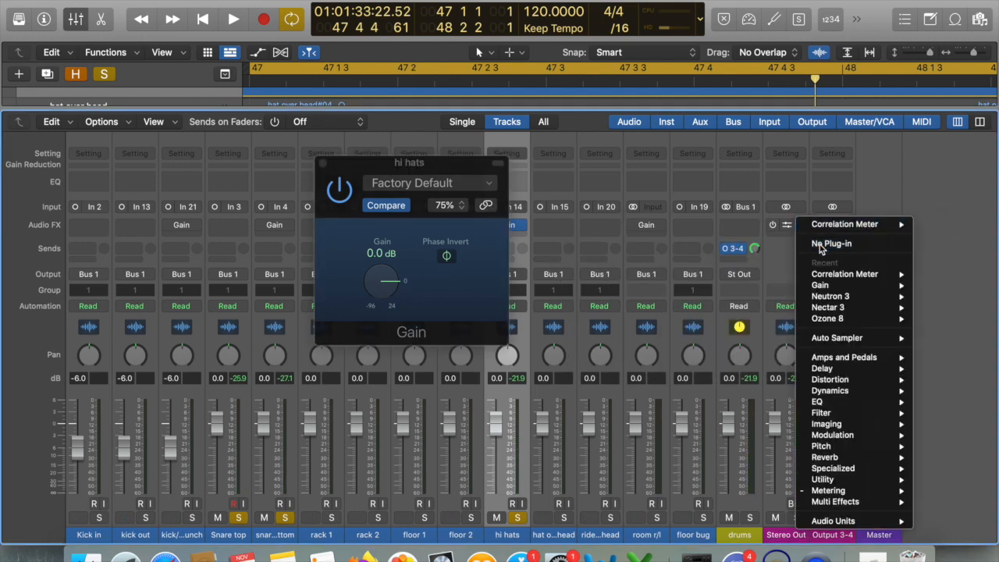
left_click(819, 244)
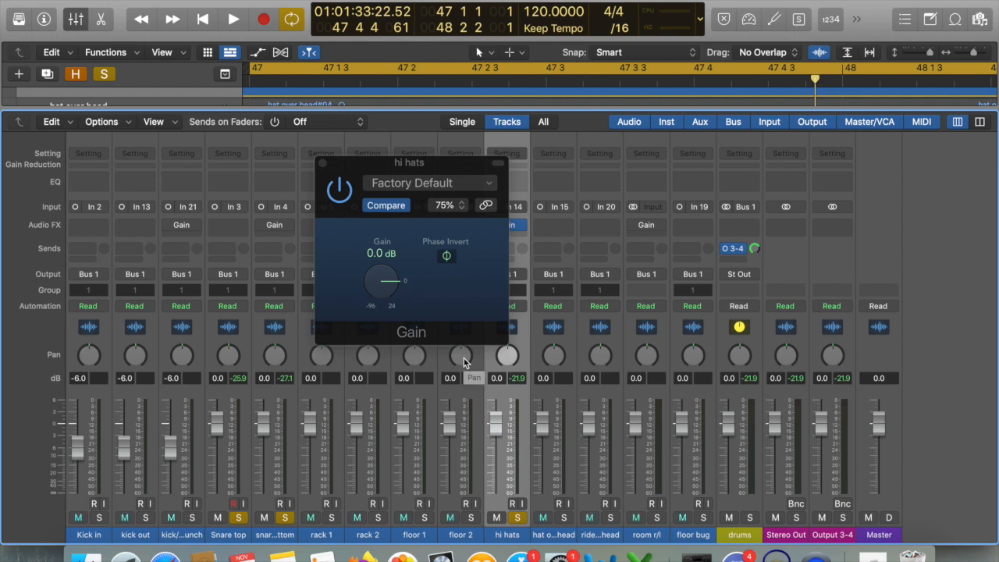
Compare the hi hats Phase Invert settings during playback, leave it off, and close the Gain window.
key("space")
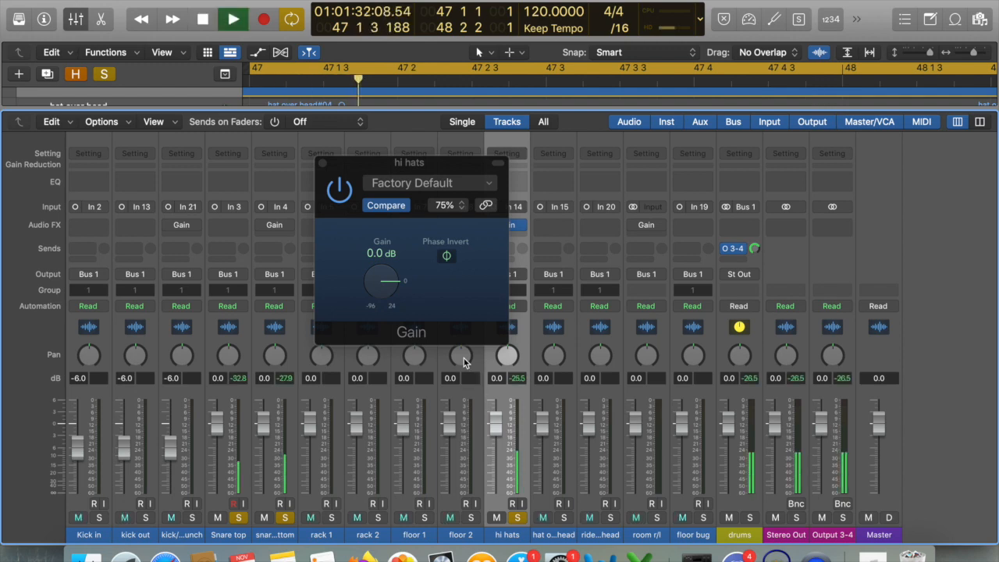
left_click(448, 258)
left_click(448, 259)
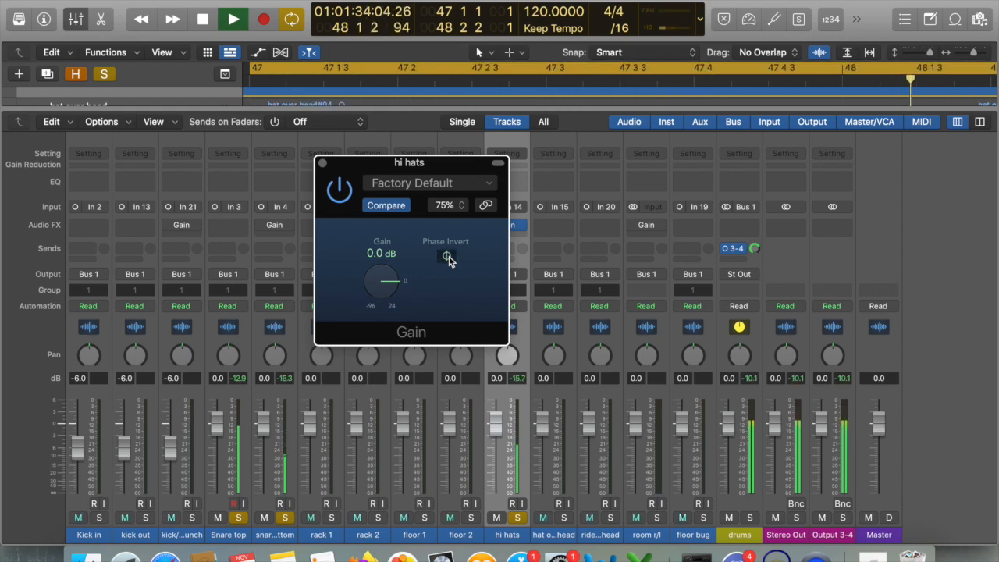
key("space")
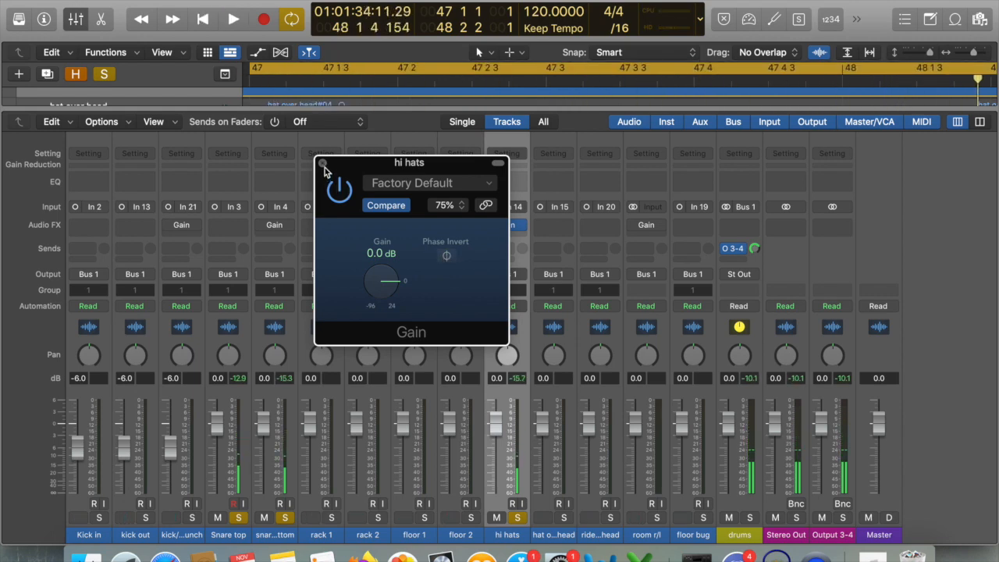
left_click(324, 167)
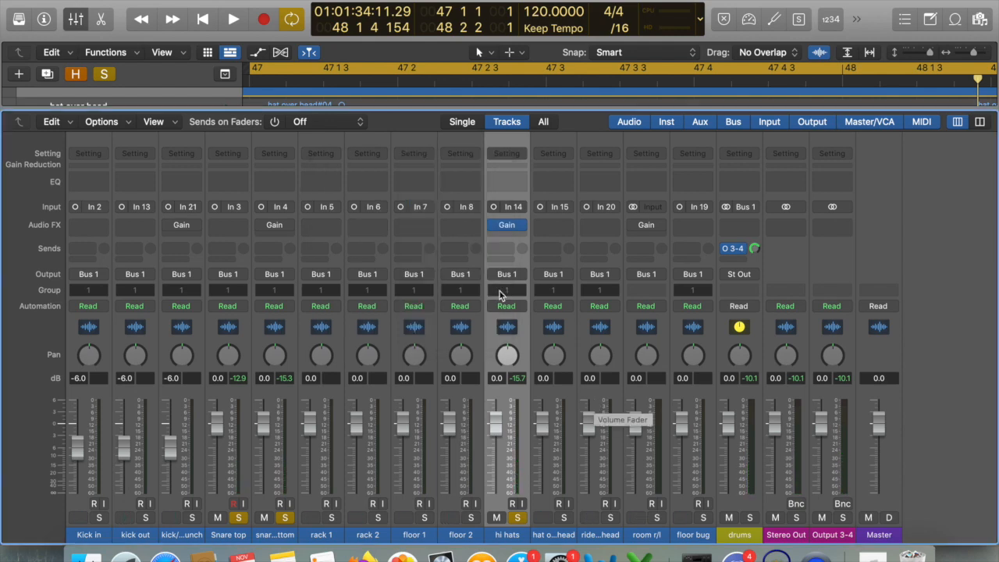
Clear the solos on hi hats, snare bottom and Snare top, and solo the hat and ride overhead channels.
mouse_move(503, 227)
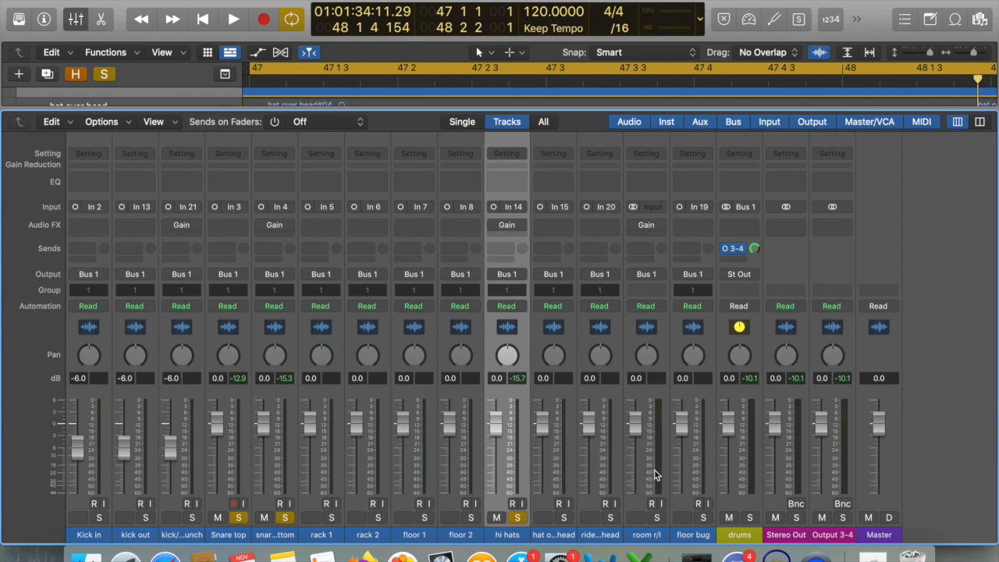
left_click(516, 518)
left_click(284, 517)
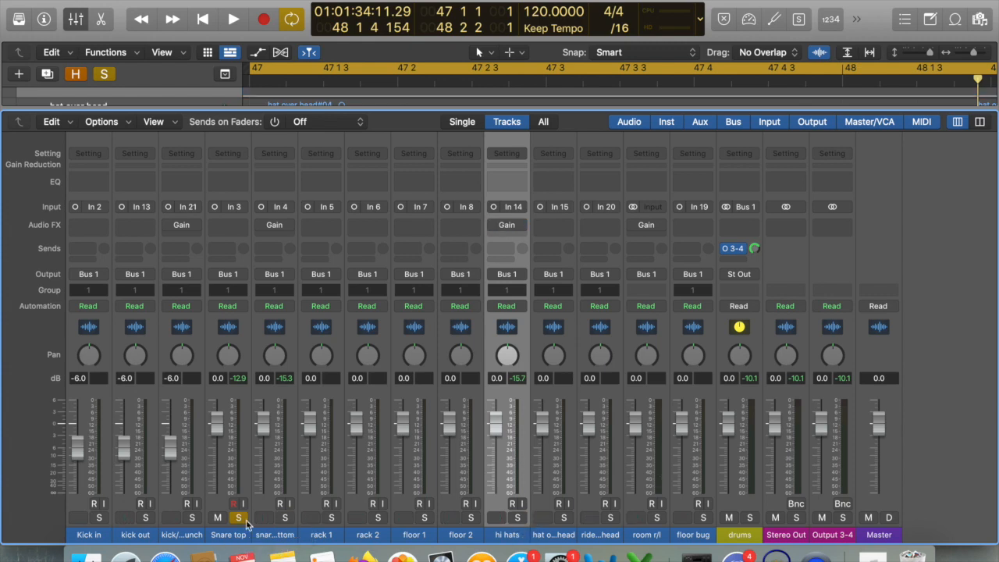
left_click(238, 518)
left_click_drag(556, 500, 601, 499)
left_click(610, 518)
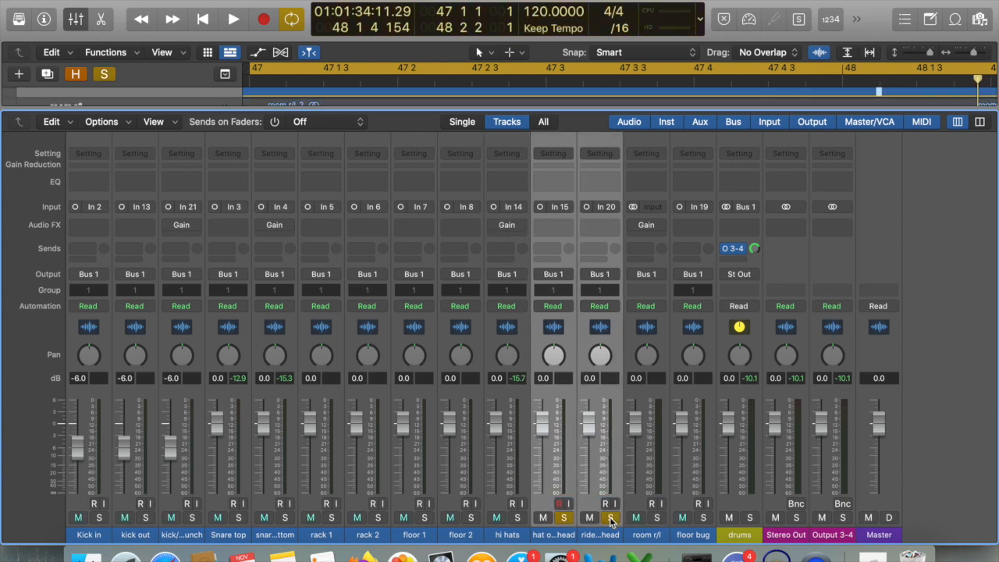
Solo Snare top and snare bottom along with the overheads, and hide the mixer to show the tracks.
key("x")
key("x")
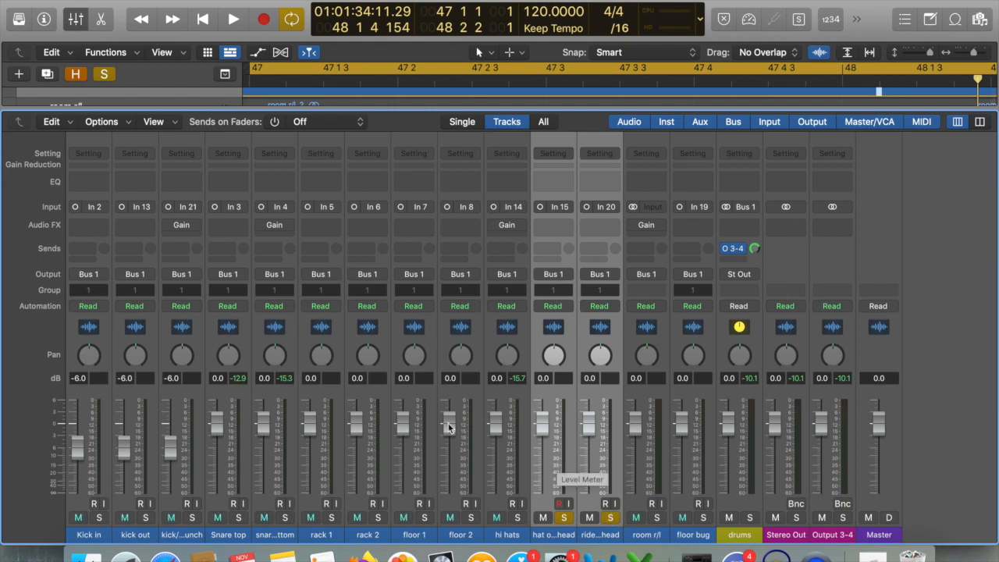
left_click(239, 518)
key("x")
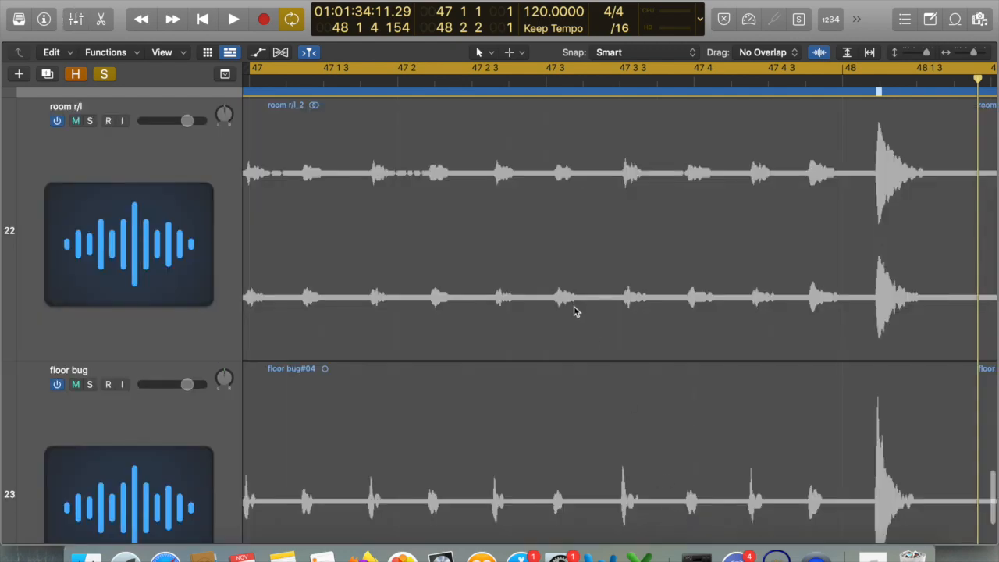
Find the Snare top track's waveform and place the playhead at bar 38, just before the first snare hits.
key("super+Left")
key("super+Left")
key("super+Left")
key("super+Left")
key("super+Left")
key("super+Left")
key("super+Left")
key("super+Left")
scroll(575, 311, "up", 20)
scroll(576, 311, "right", 14)
scroll(575, 311, "left", 16)
scroll(574, 311, "right", 8)
scroll(574, 312, "up", 15)
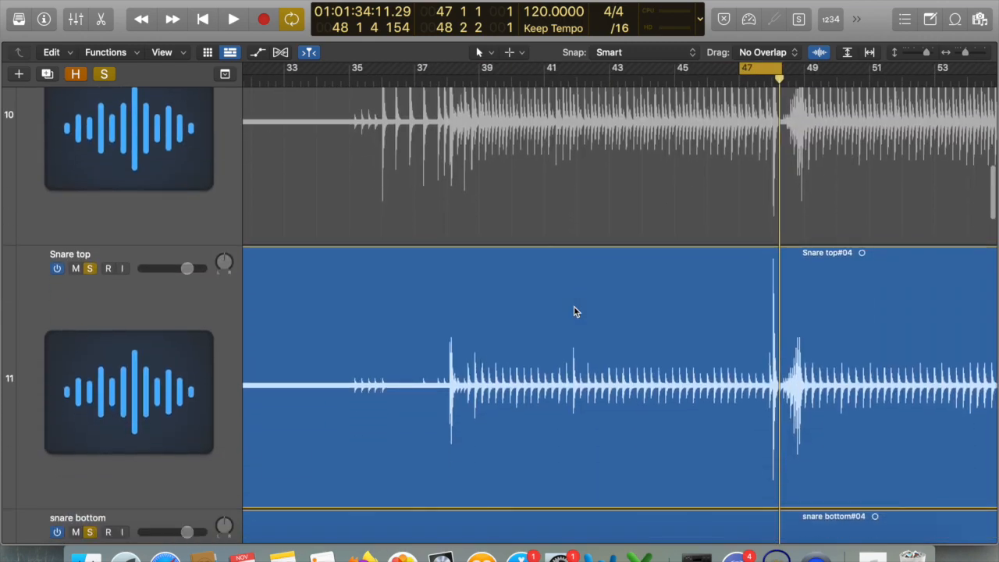
left_click(441, 82)
Examine the first snare hit after bar 38 closely on the Snare top and snare bottom waveforms.
key("super+Right")
key("super+Right")
key("super+Right")
key("super+Right")
key("super+Right")
key("super+Right")
key("super+Right")
key("super+Right")
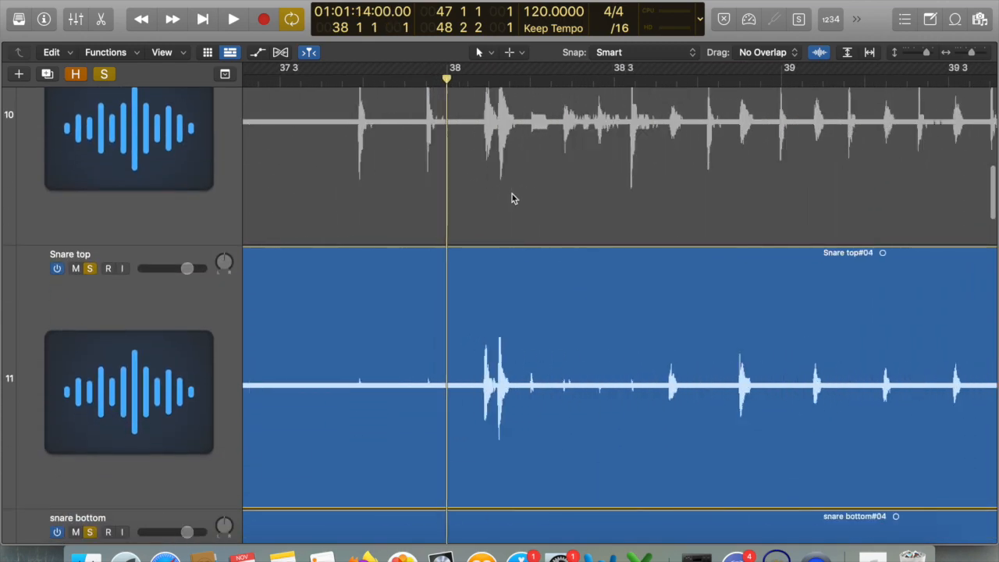
scroll(512, 198, "right", 5)
scroll(512, 198, "down", 5)
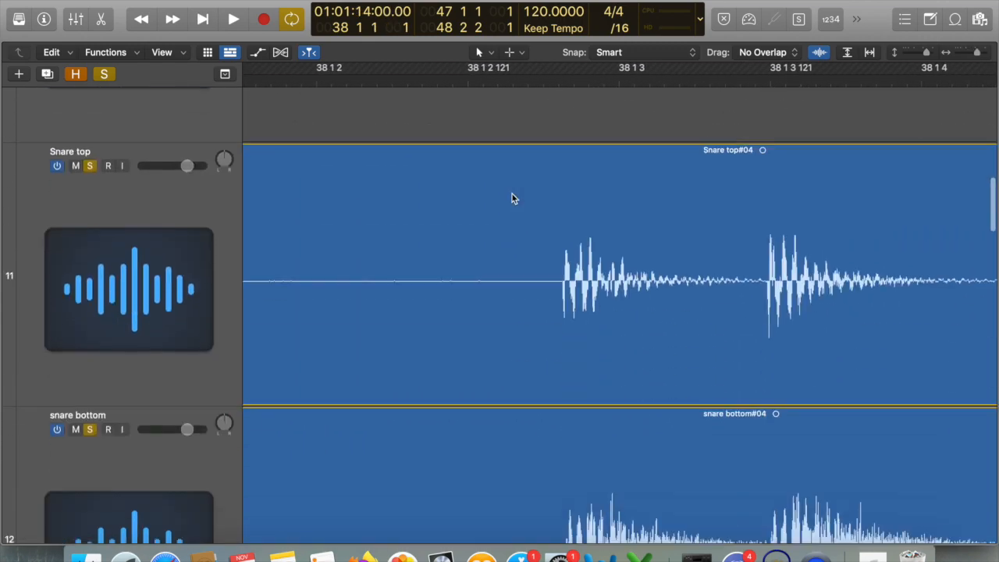
key("super+Right")
key("super+Right")
key("super+Right")
key("super+Right")
key("super+Right")
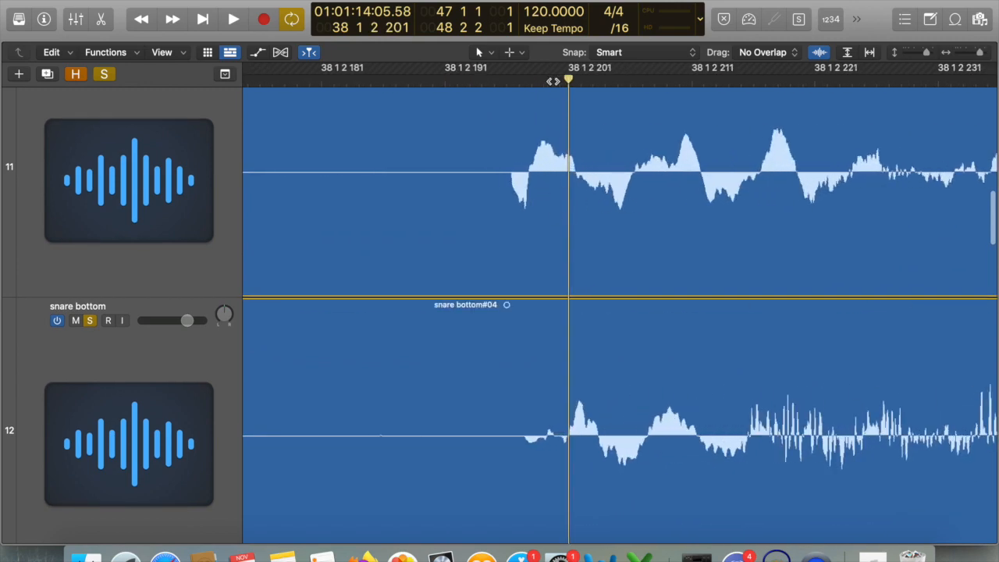
Play the snare hit briefly, stop, and return to the close-up of its start at 38 1 2 201.
key("space")
key("space")
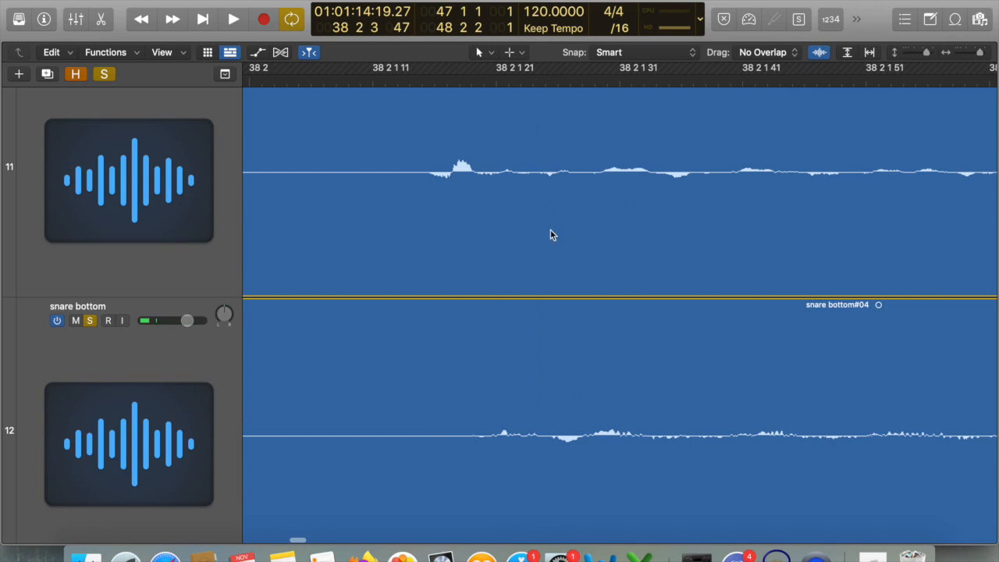
key("super+Left")
key("super+Left")
key("super+Left")
key("super+Left")
key("super+Left")
scroll(548, 231, "left", 5)
left_click(486, 75)
key("super+Right")
key("super+Right")
key("super+Right")
key("super+Right")
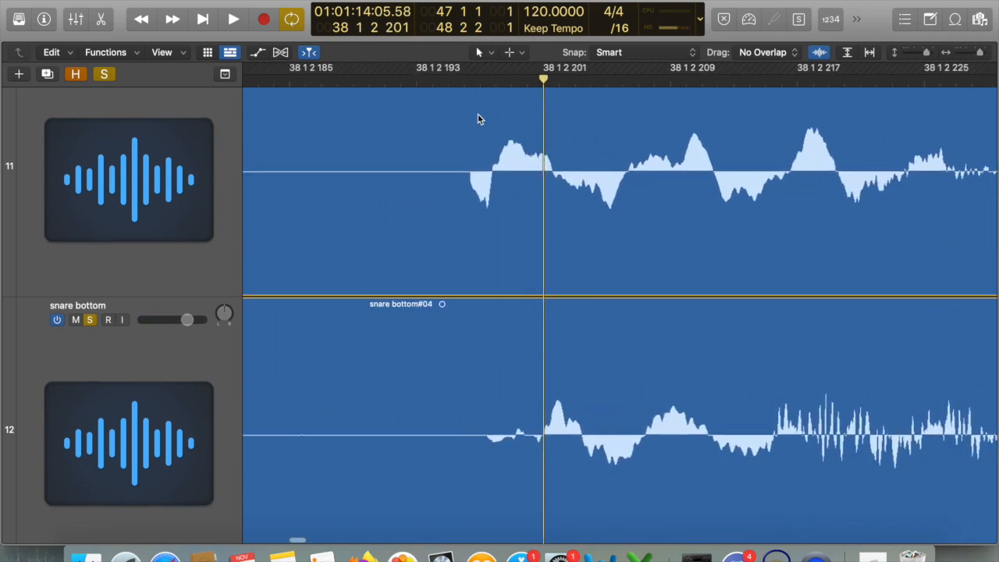
Place the playhead at 38 1 2 197 near the Snare top onset and compare the hat and ride overhead waveforms against it.
left_click(479, 76)
scroll(482, 180, "down", 10)
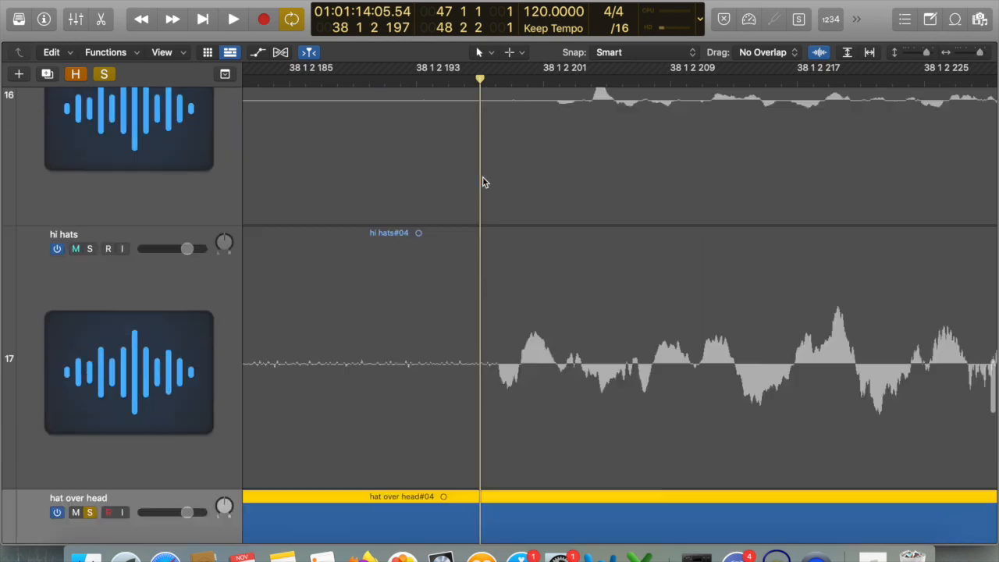
scroll(482, 182, "down", 5)
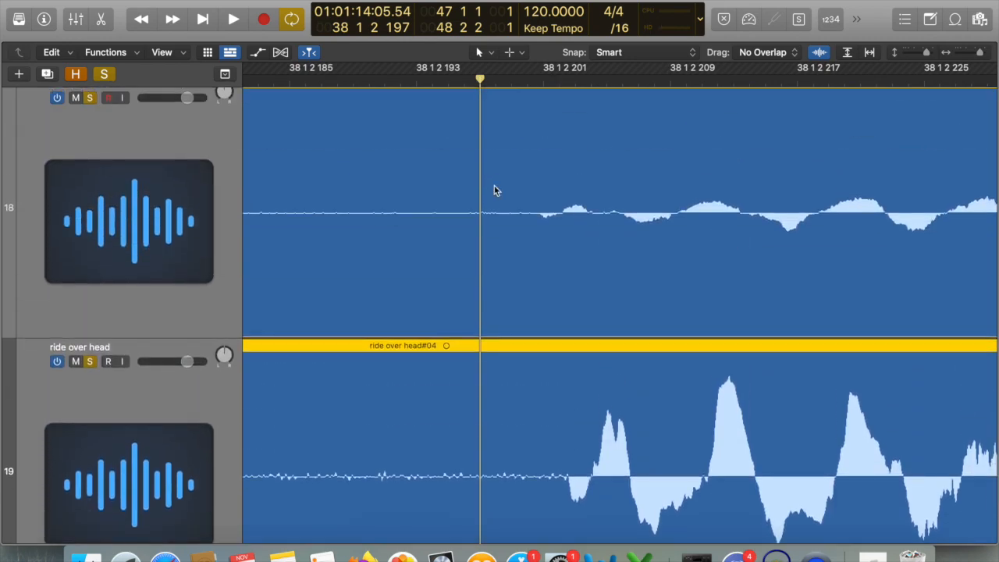
Compare the hat and ride overhead waveforms around the snare hits after 38 1 2 197, in overview and close up.
key("super+Left")
key("super+Left")
key("super+Left")
key("super+Left")
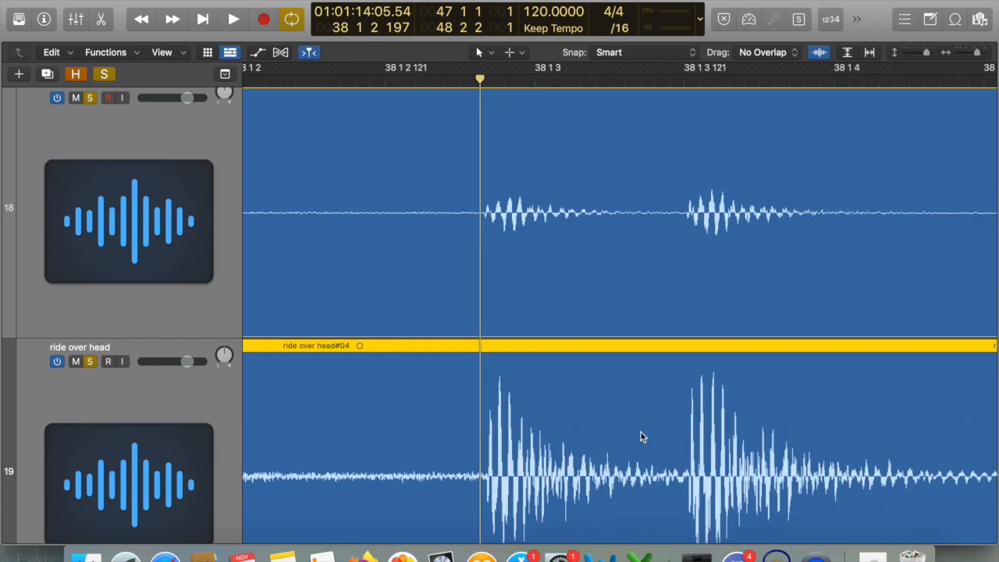
scroll(640, 437, "up", 2)
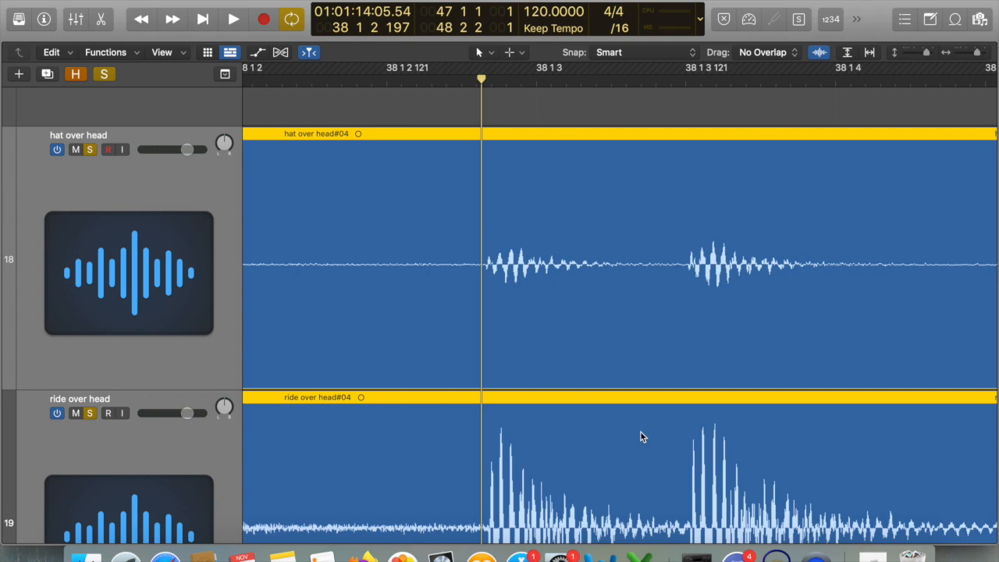
key("super+Right")
key("super+Right")
key("super+Right")
key("super+Right")
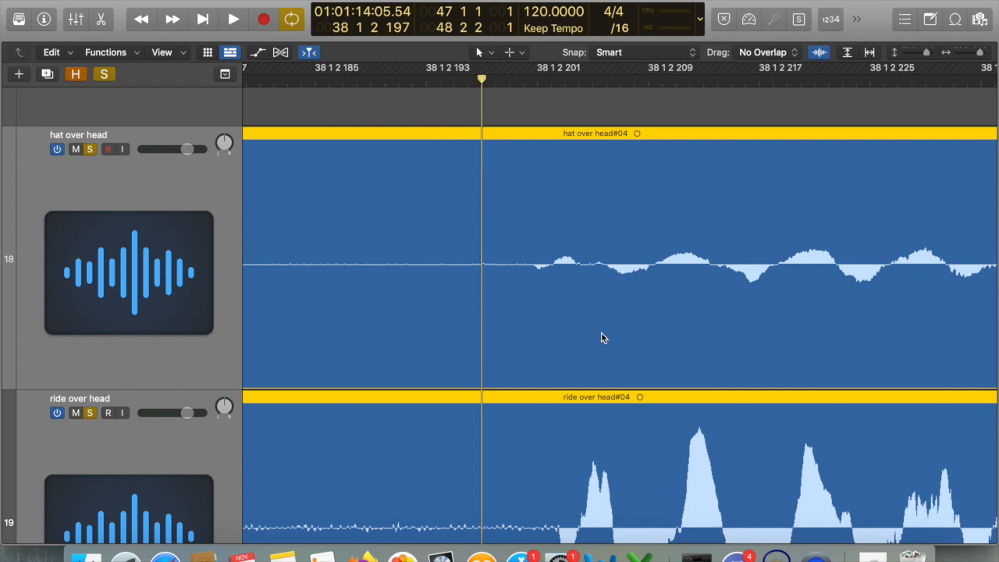
scroll(602, 338, "down", 3)
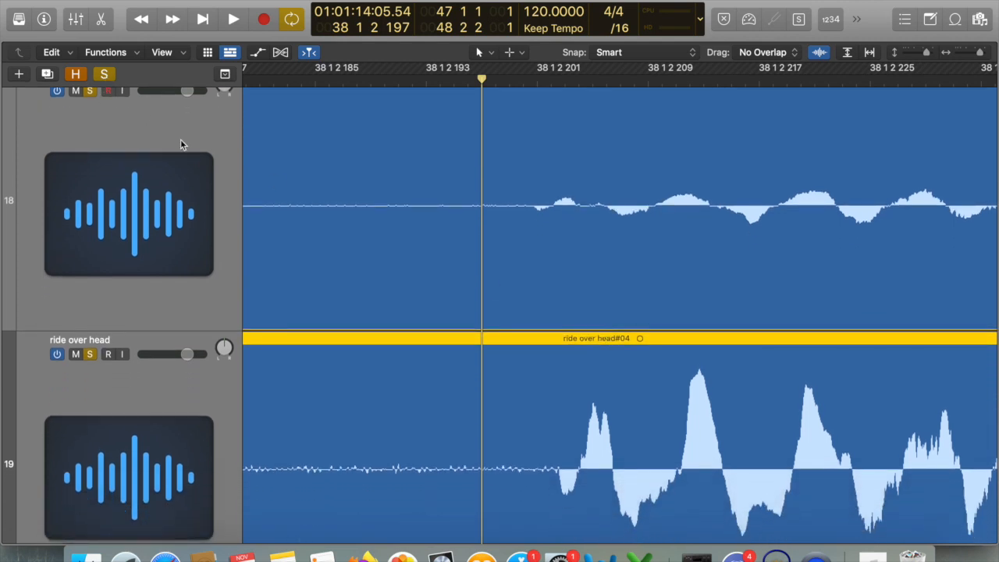
Clear all track solos and compare the hi hats and hat over head waveforms around the first snare hit.
left_click(104, 74)
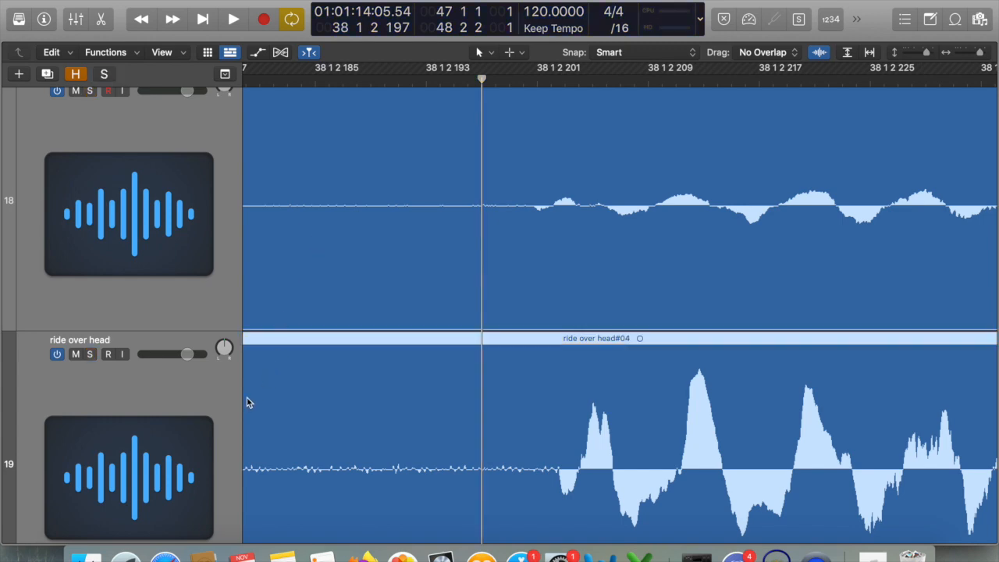
scroll(234, 400, "down", 2)
scroll(226, 351, "up", 6)
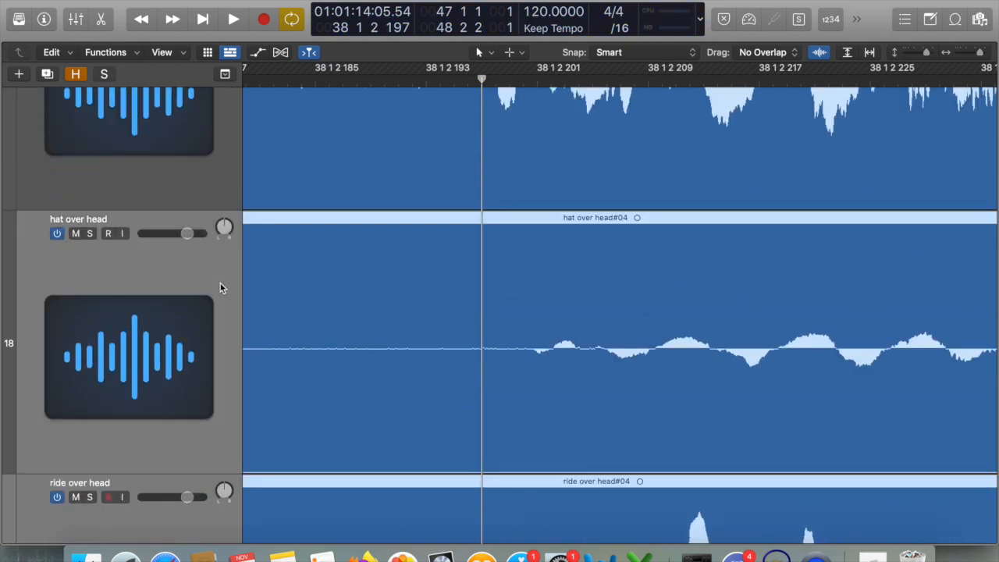
key("x")
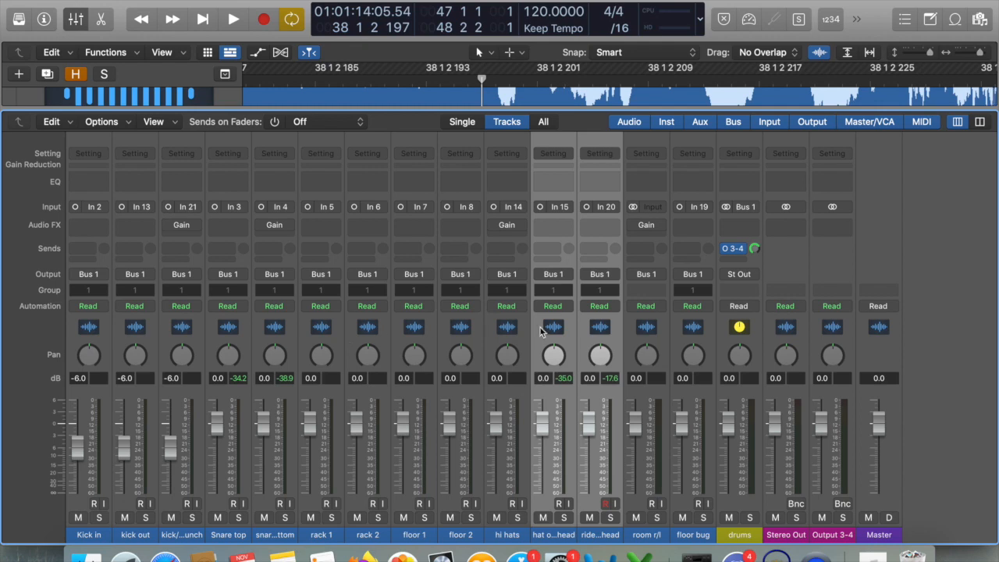
key("x")
scroll(540, 327, "up", 2)
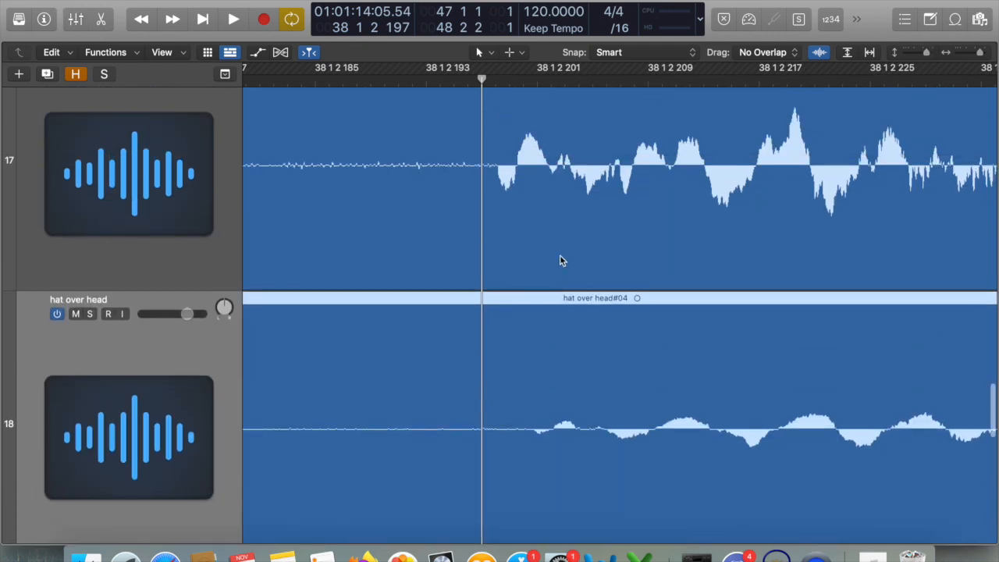
scroll(522, 309, "right", 5)
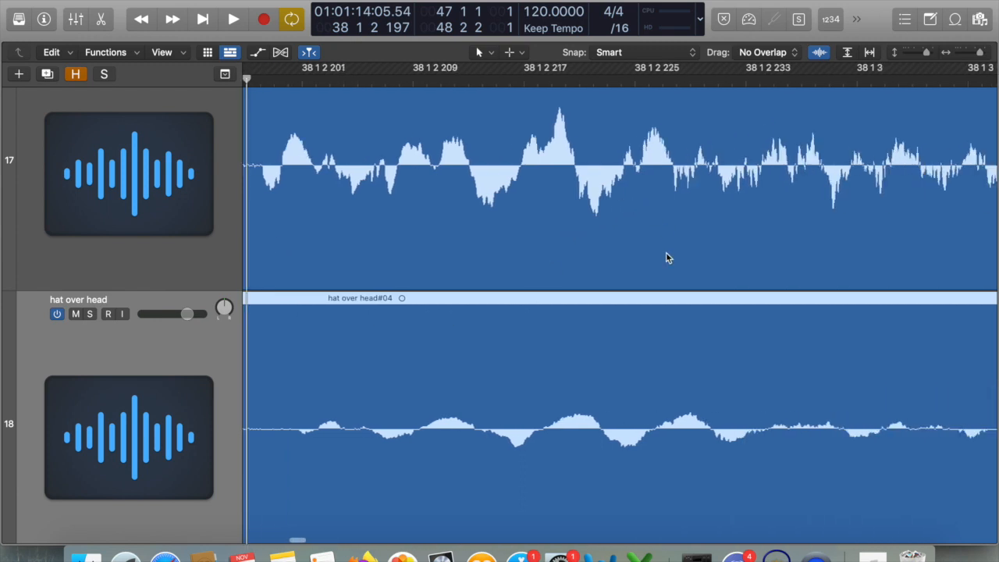
scroll(652, 185, "left", 10)
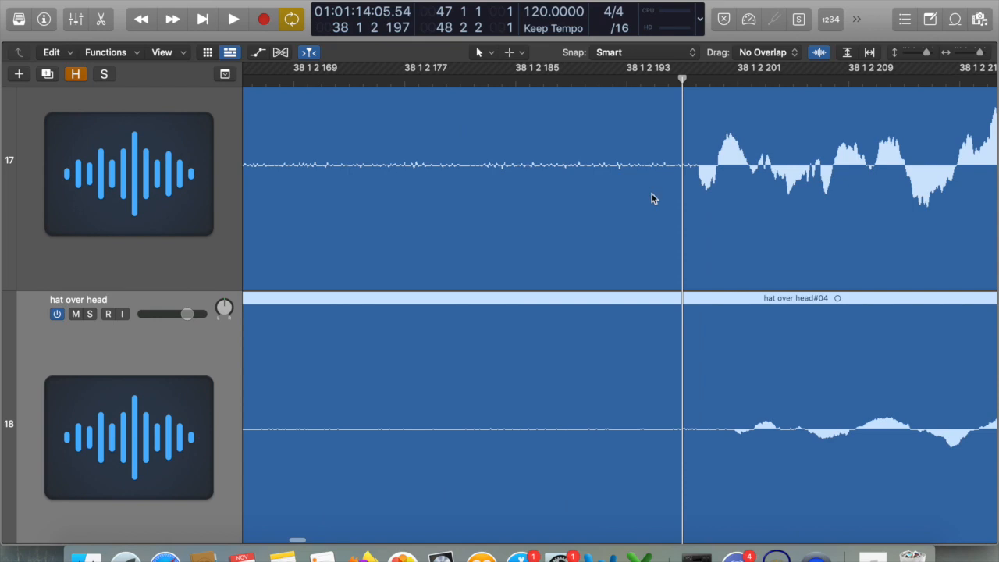
Set the cycle range from 46 3 1 to 49 2 1, start playback and solo the hat and ride overheads.
key("super+Left")
key("super+Left")
key("super+Left")
key("super+Left")
key("super+Left")
key("super+Left")
key("super+Left")
key("super+Left")
key("super+Left")
key("super+Left")
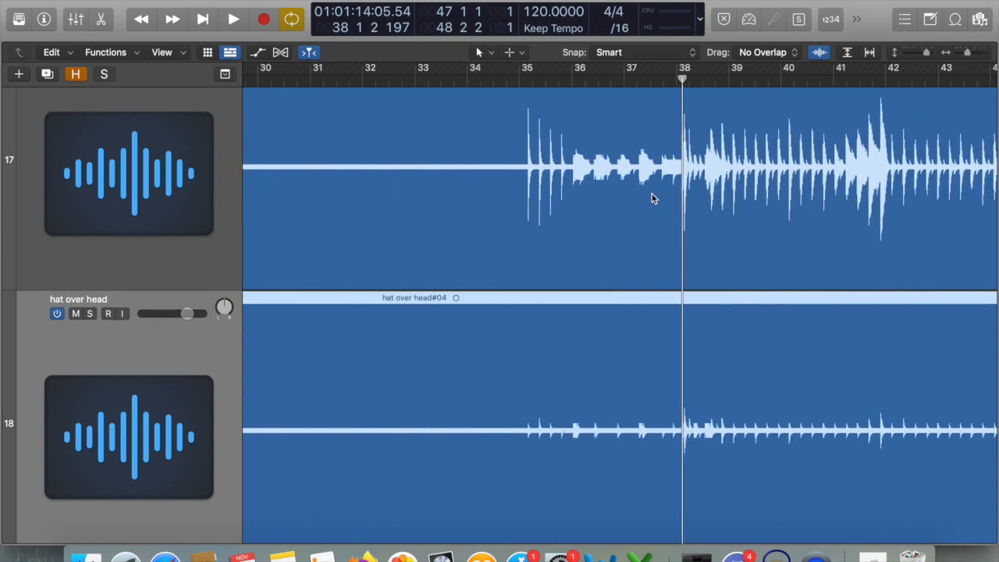
key("super+Right")
key("super+Right")
key("super+Right")
key("super+Right")
key("super+Right")
key("super+Right")
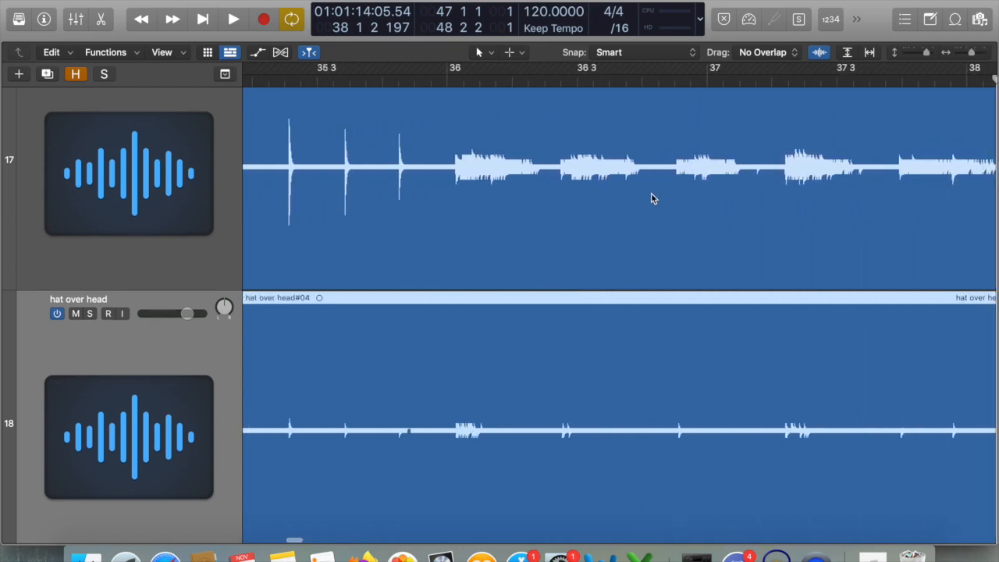
key("super+Left")
key("super+Left")
key("super+Left")
key("super+Left")
key("super+Left")
key("super+Left")
key("super+Left")
key("super+Left")
scroll(652, 203, "up", 2)
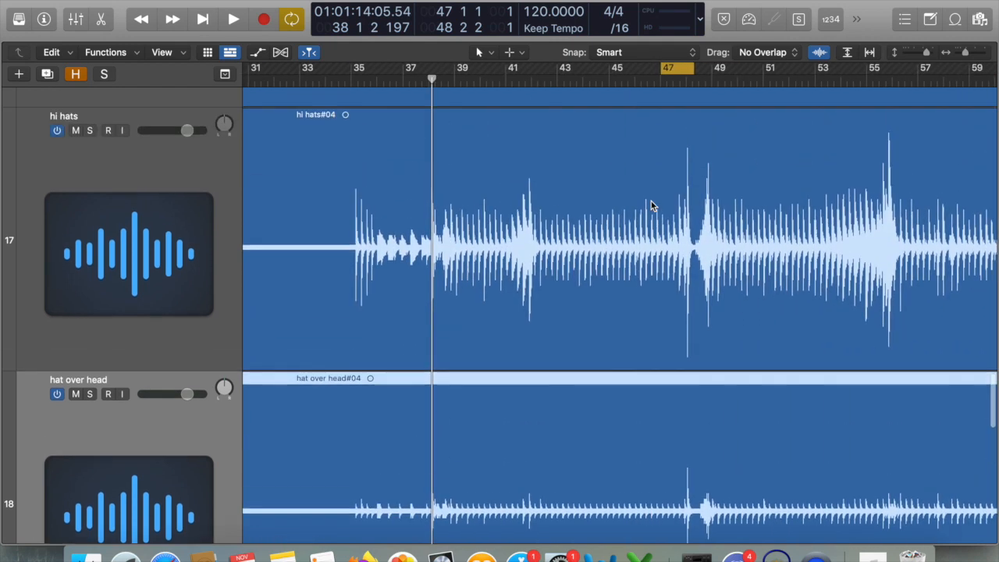
left_click_drag(655, 67, 716, 67)
key("space")
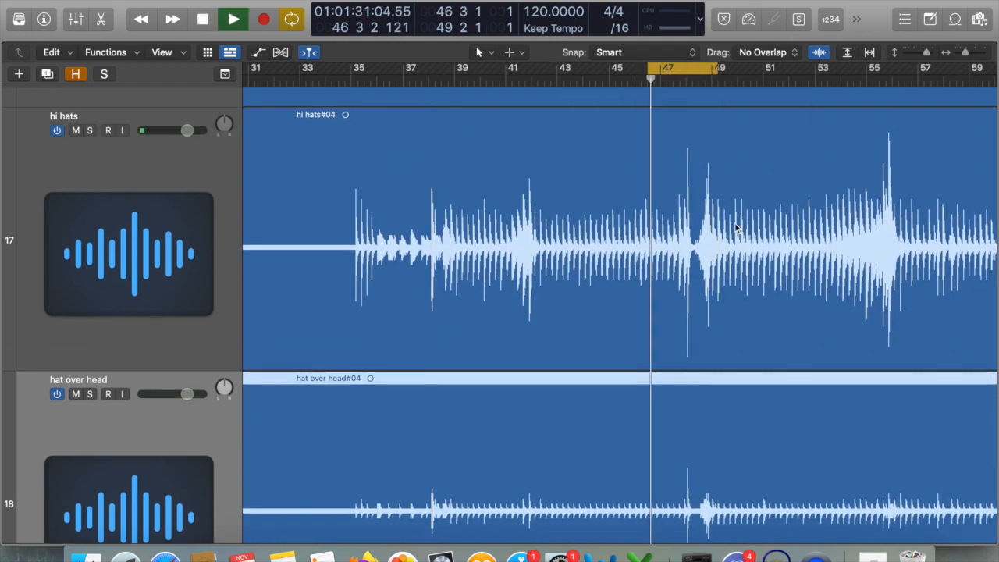
key("x")
left_click(610, 517)
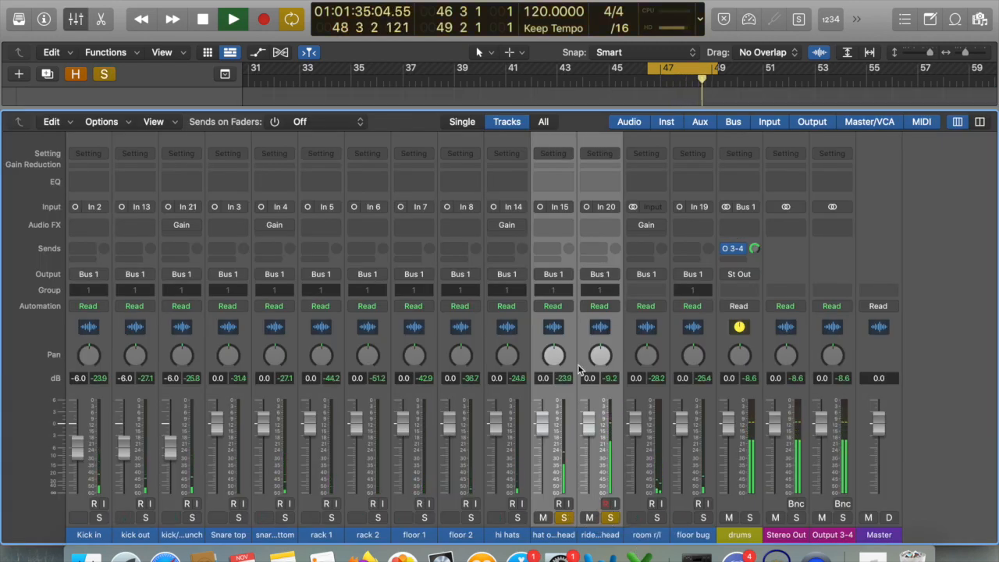
left_click(601, 226)
mouse_move(615, 256)
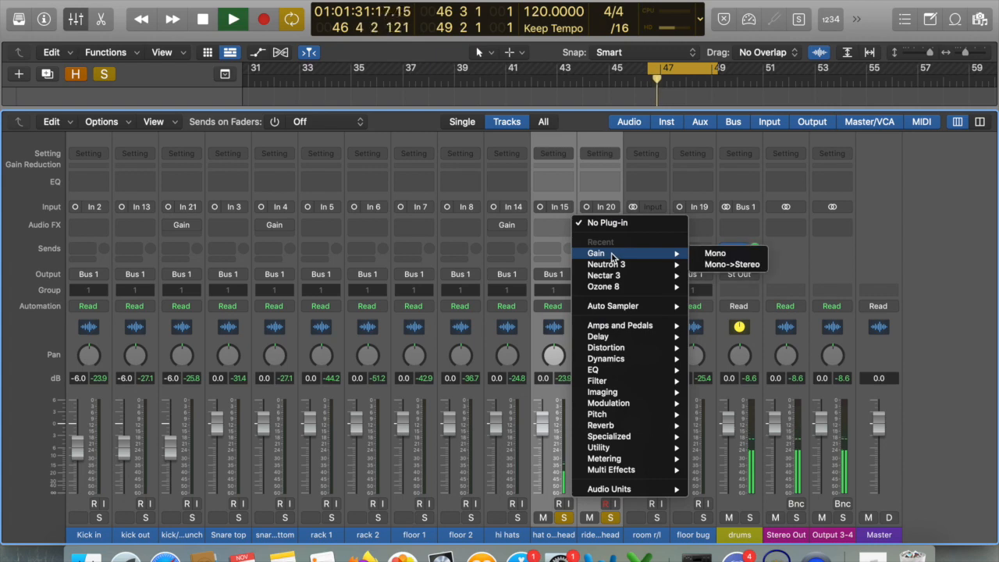
left_click(713, 254)
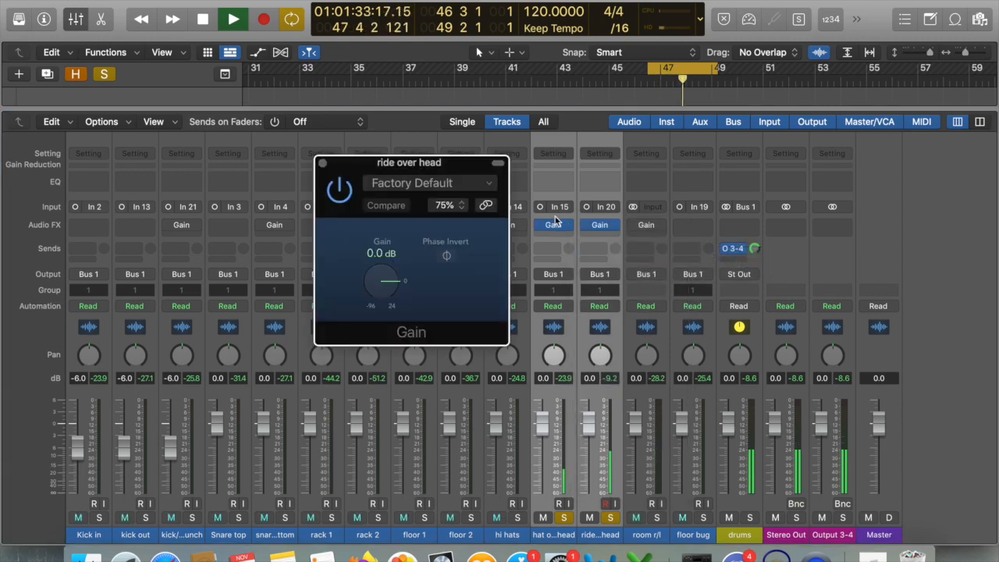
left_click(322, 163)
left_click(569, 225)
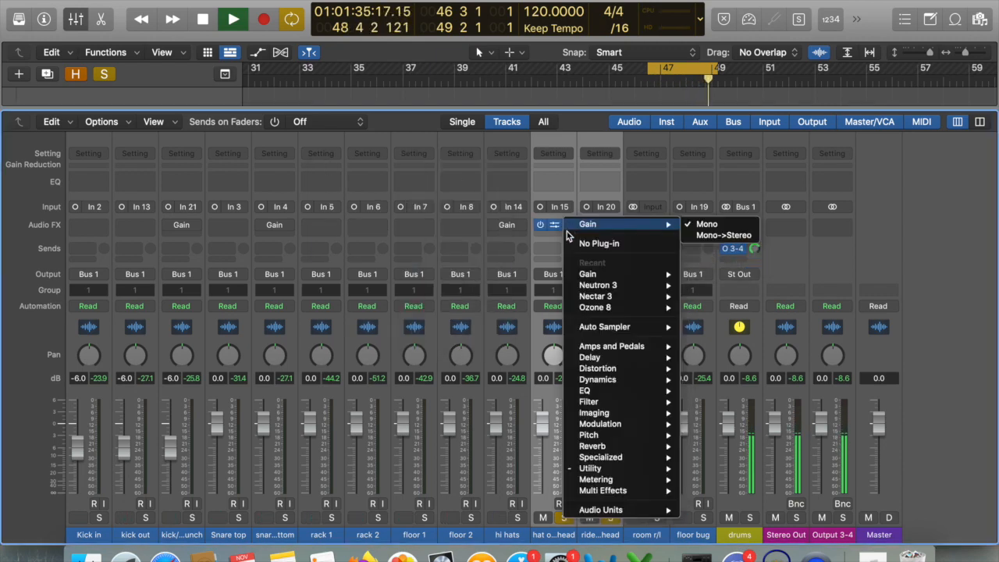
left_click(581, 245)
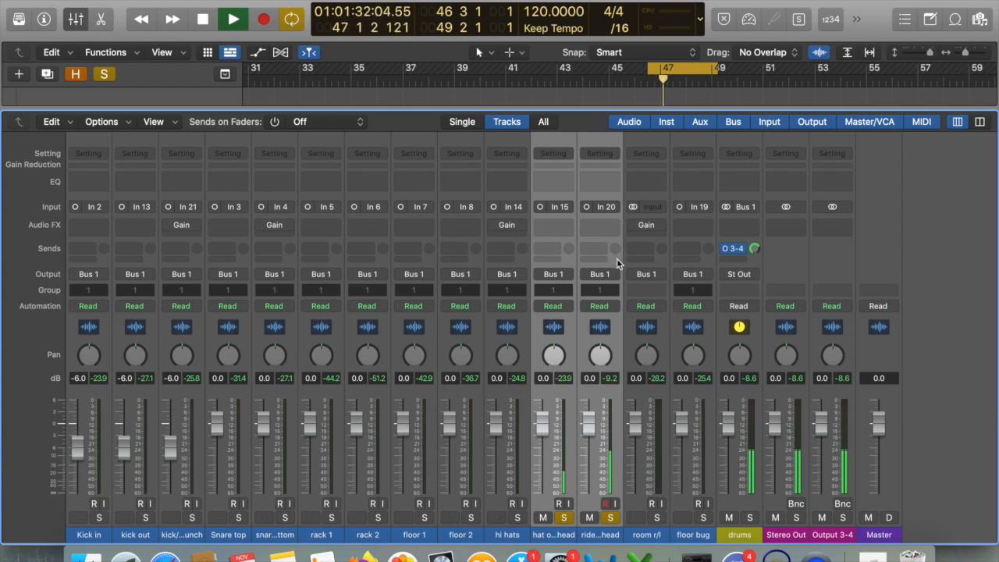
Insert a mono Gain plug-in on the ride over head channel only.
left_click(617, 226)
left_click(617, 227)
left_click(706, 252)
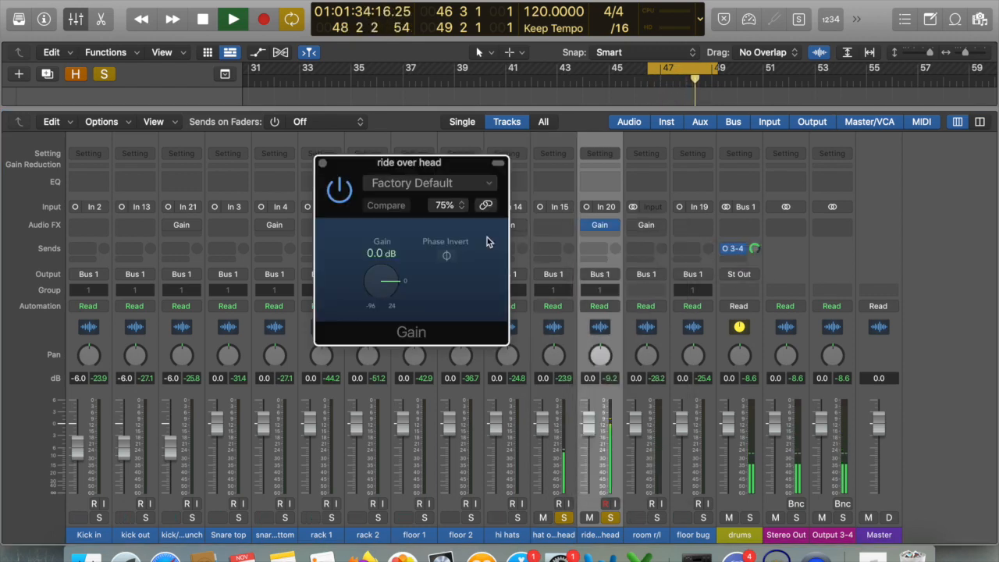
Compare the overheads with the ride over head's Phase Invert on and off during playback, then stop and close the Gain plug-in.
left_click(447, 256)
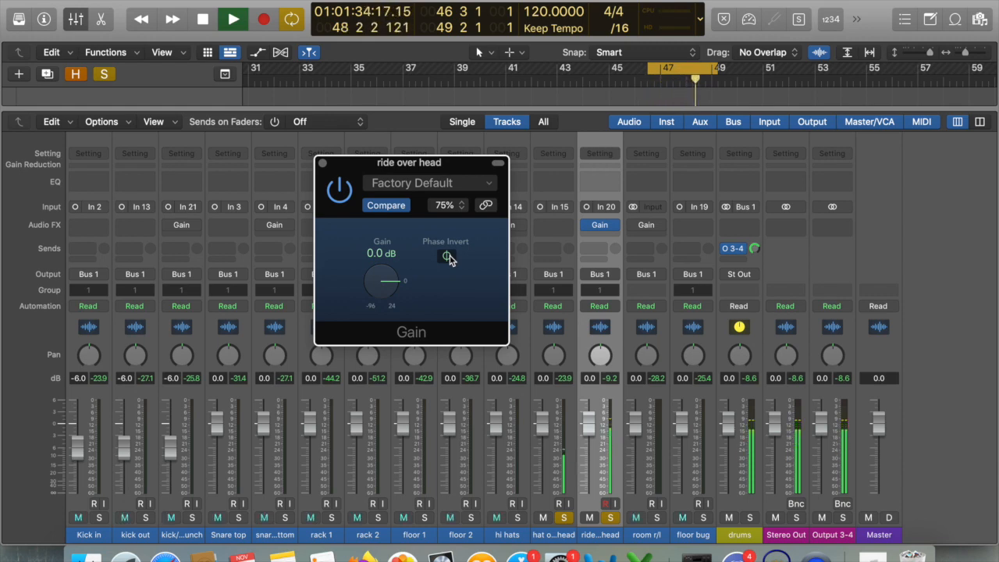
left_click(448, 256)
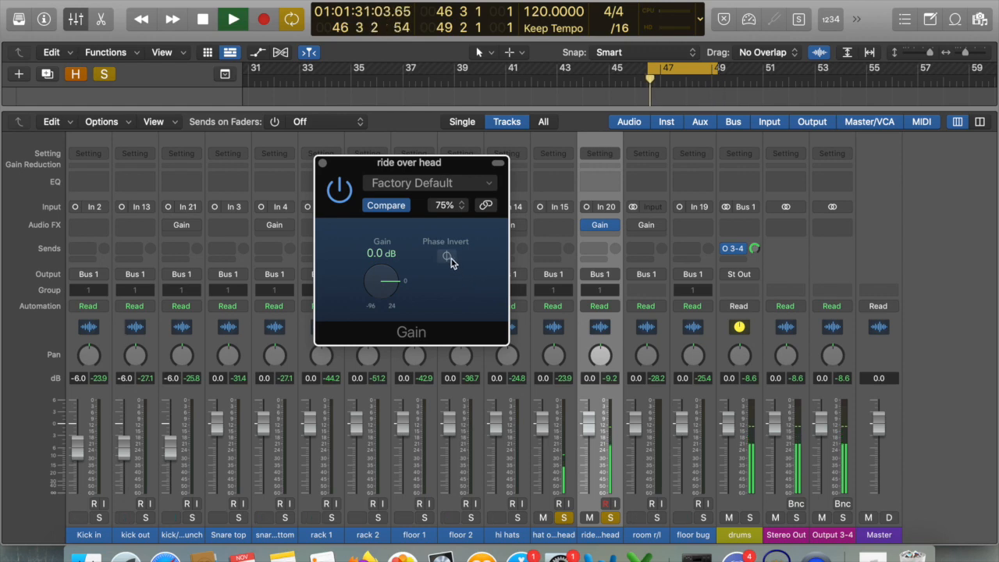
left_click(448, 257)
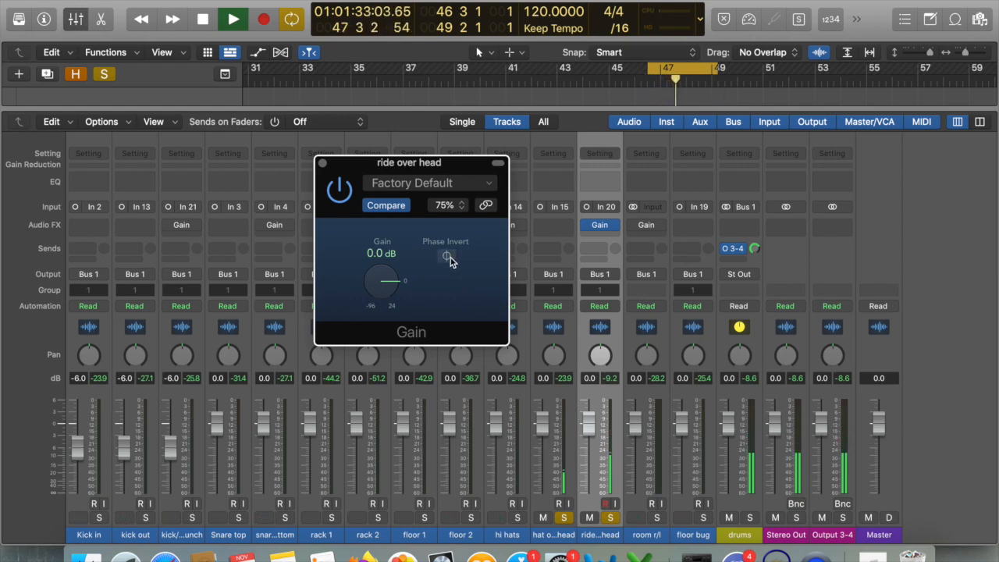
key("space")
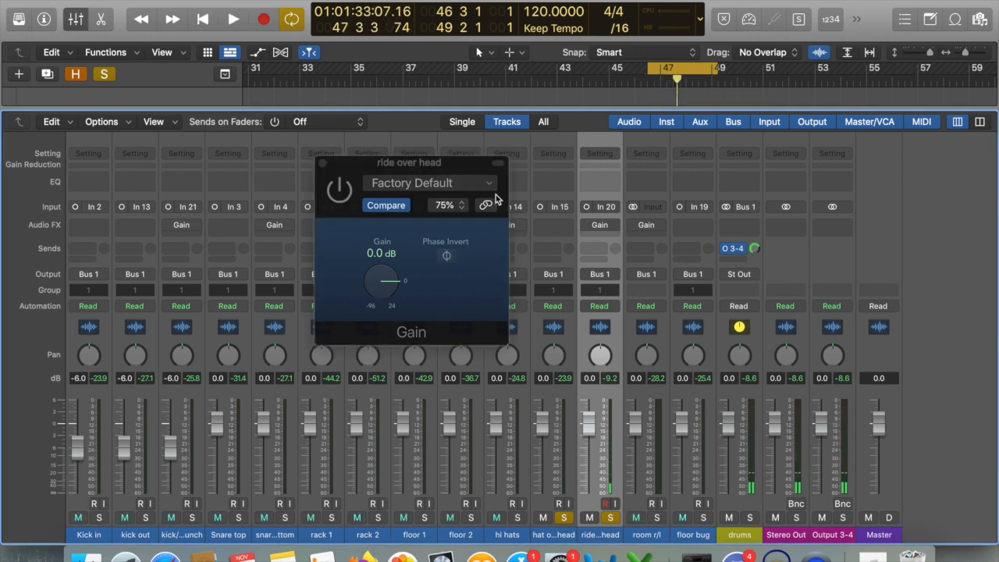
left_click(322, 163)
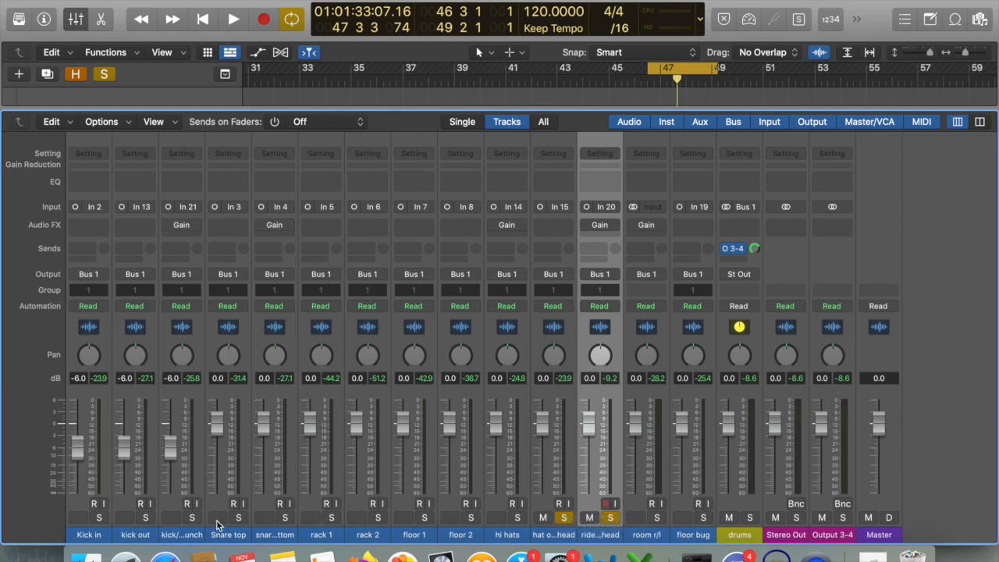
Solo the Snare top and snare bottom channels too, and place the playhead at bar 48.
left_click(283, 519)
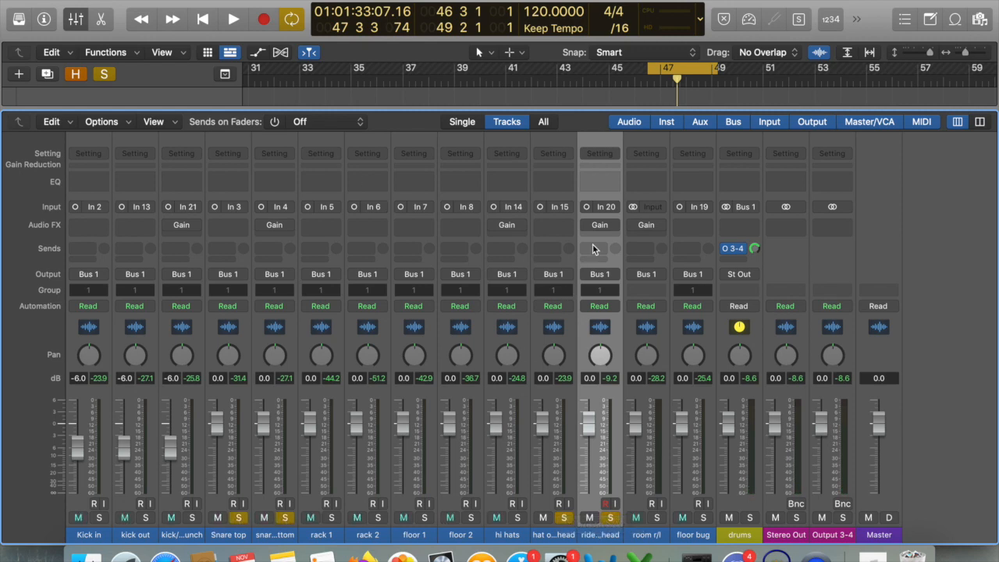
key("x")
key("super+Right")
key("super+Right")
key("super+Right")
scroll(683, 290, "up", 8)
scroll(683, 291, "left", 15)
scroll(682, 305, "down", 6)
scroll(682, 315, "right", 10)
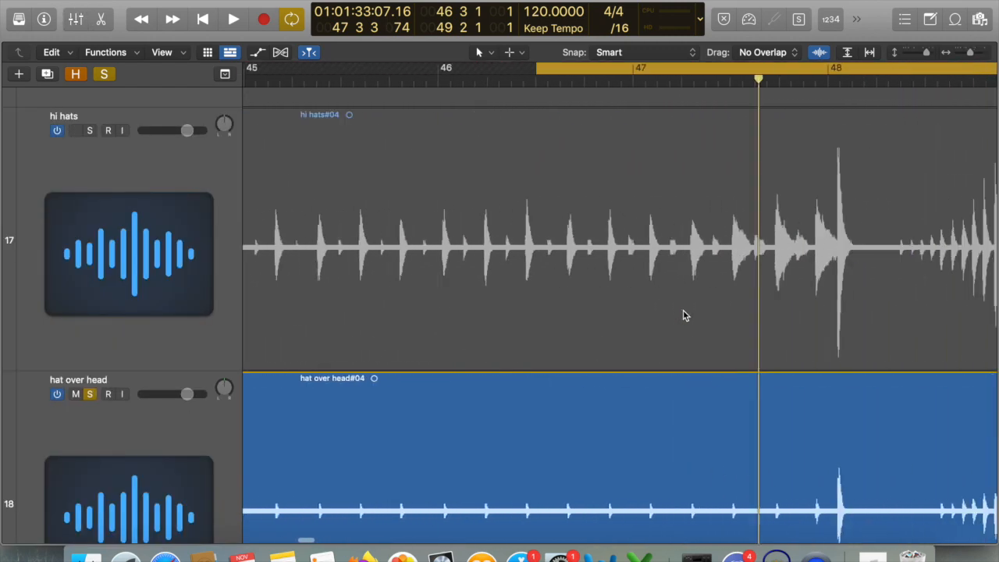
left_click(578, 83)
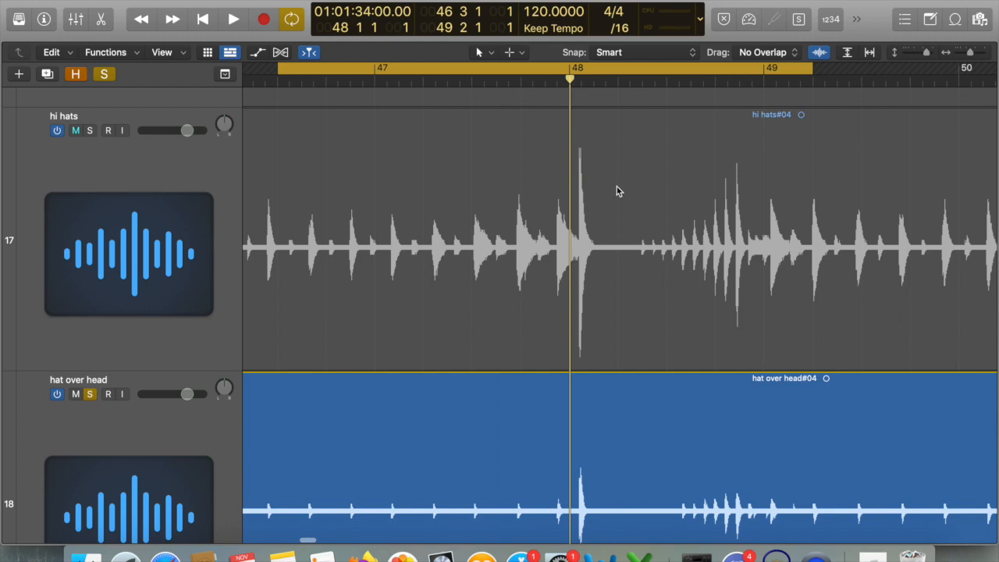
Place the playhead at 48 1 1 216, at the snare hit's onset in the hat and ride overhead waveforms.
scroll(616, 187, "up", 10)
scroll(616, 188, "right", 3)
scroll(616, 186, "right", 5)
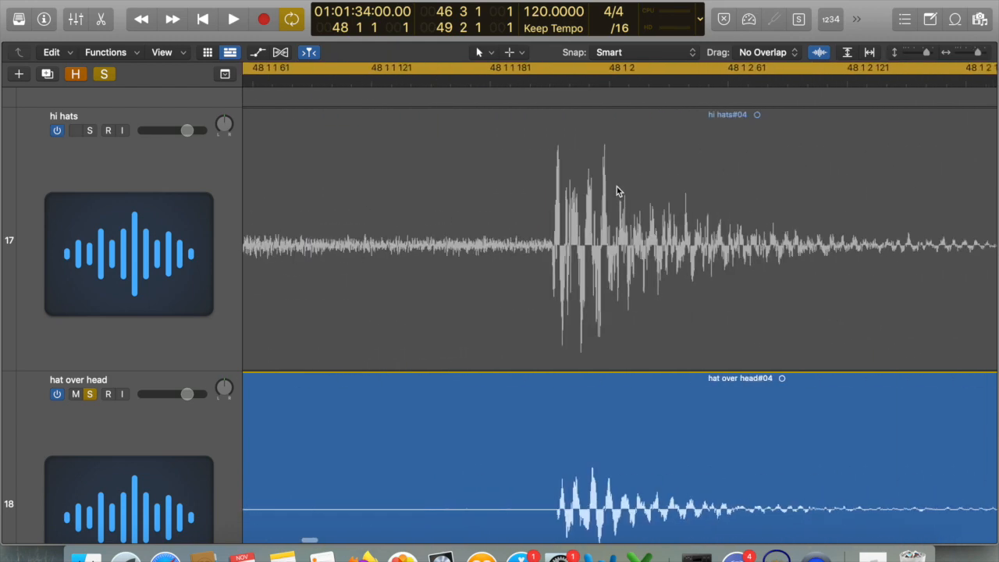
scroll(616, 186, "down", 3)
scroll(621, 205, "left", 4)
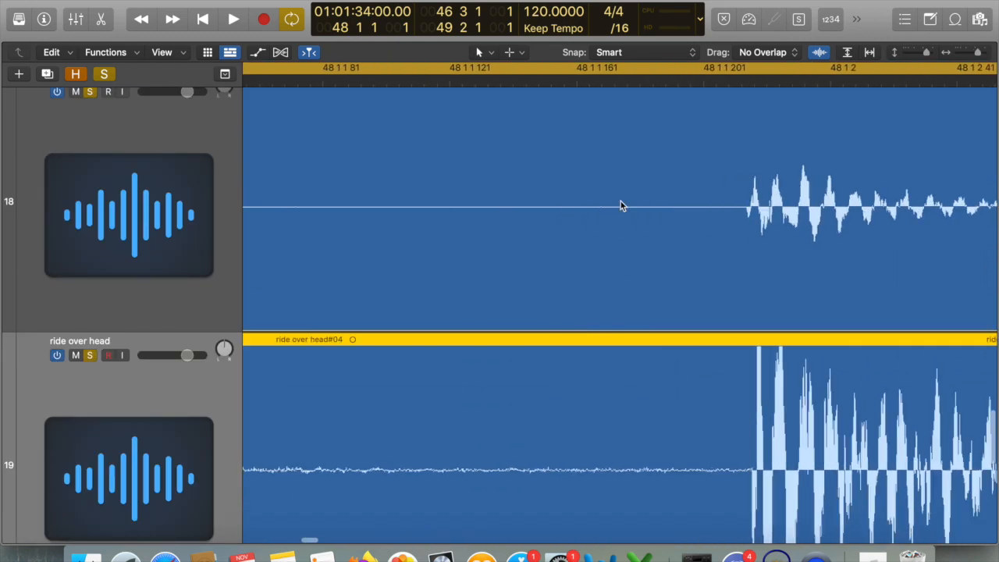
scroll(625, 189, "up", 3)
left_click(562, 84)
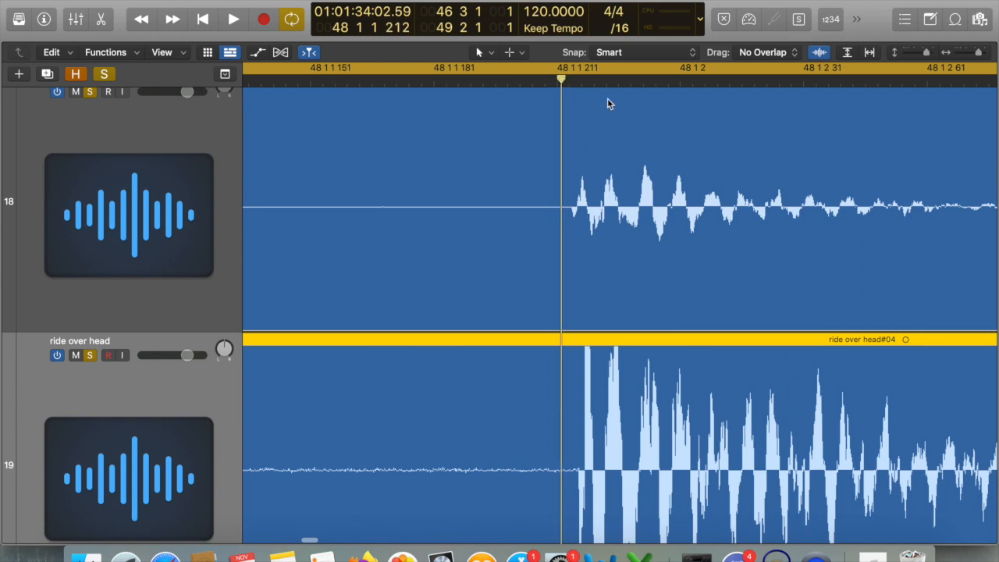
left_click_drag(570, 84, 578, 84)
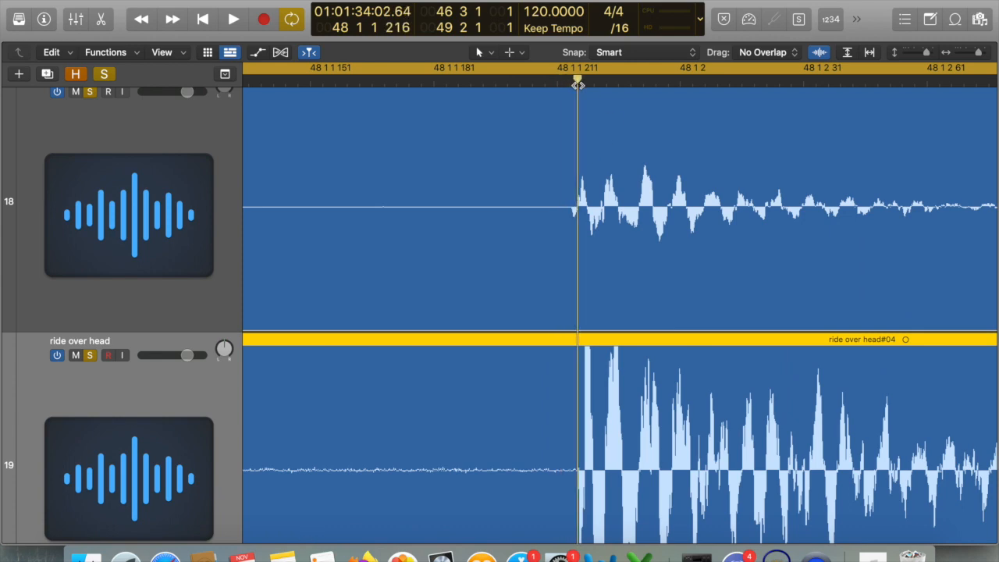
Compare the Snare top and snare bottom waveforms at the playhead, and return to the mixer.
scroll(578, 209, "up", 15)
scroll(578, 209, "down", 6)
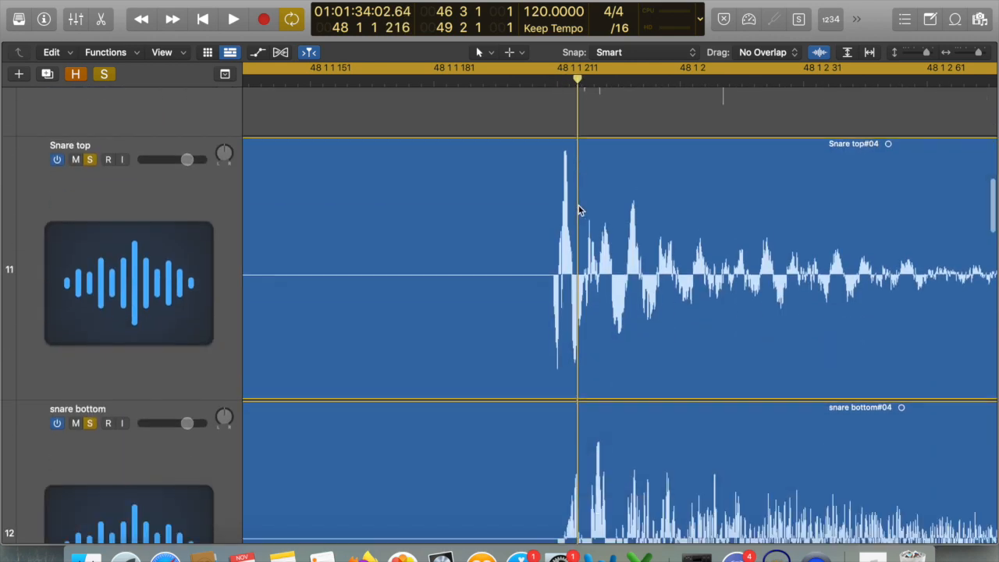
scroll(578, 209, "down", 1)
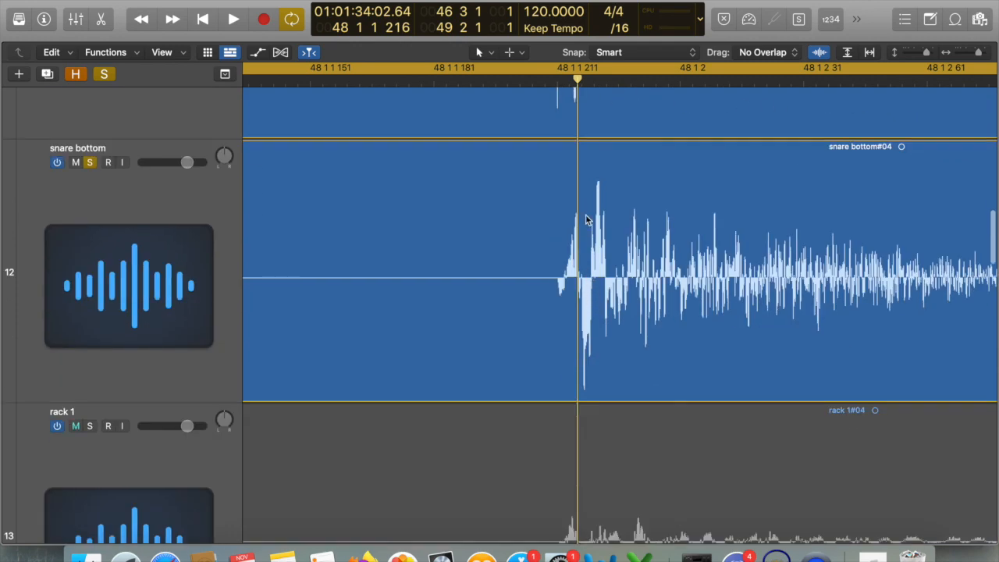
scroll(585, 219, "down", 4)
key("x")
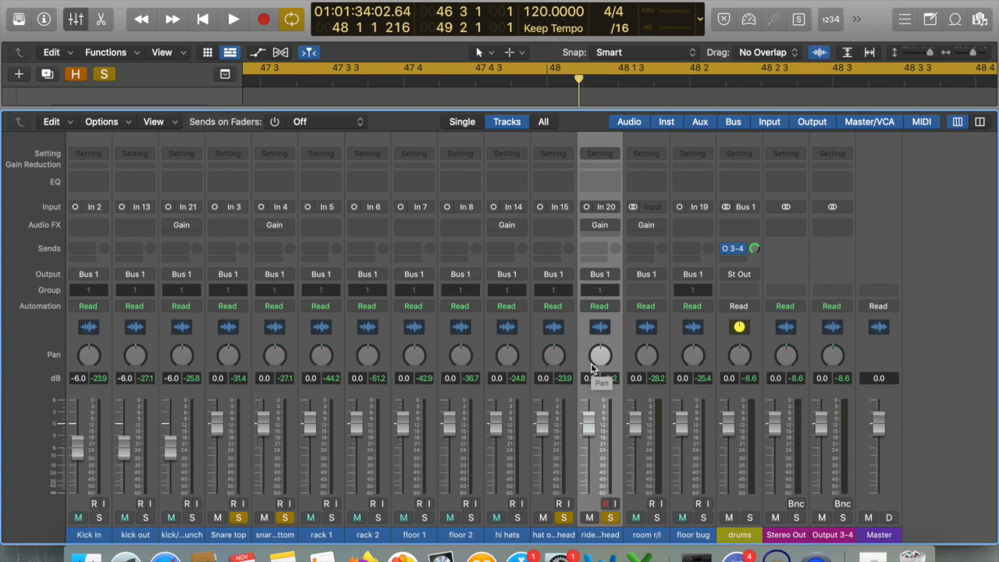
Play the soloed overheads and snares briefly, then insert a mono Gain plug-in on the hat over head channel.
key("space")
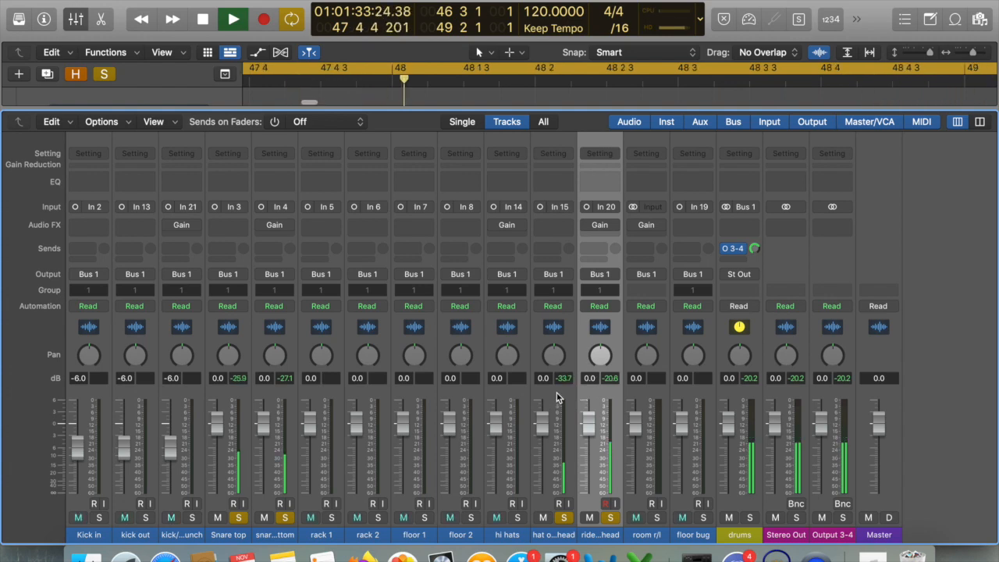
key("space")
left_click(570, 337)
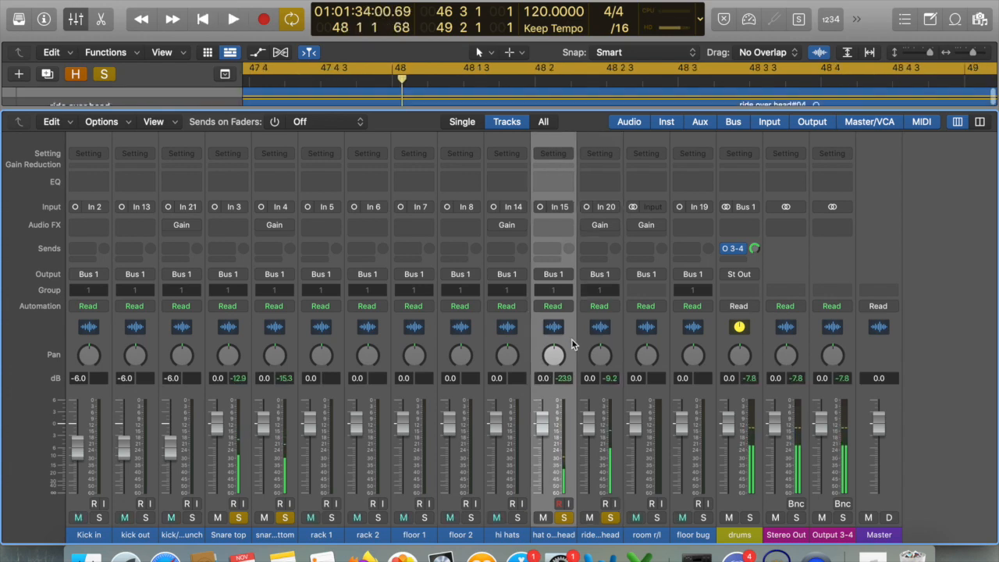
left_click(620, 346, "shift")
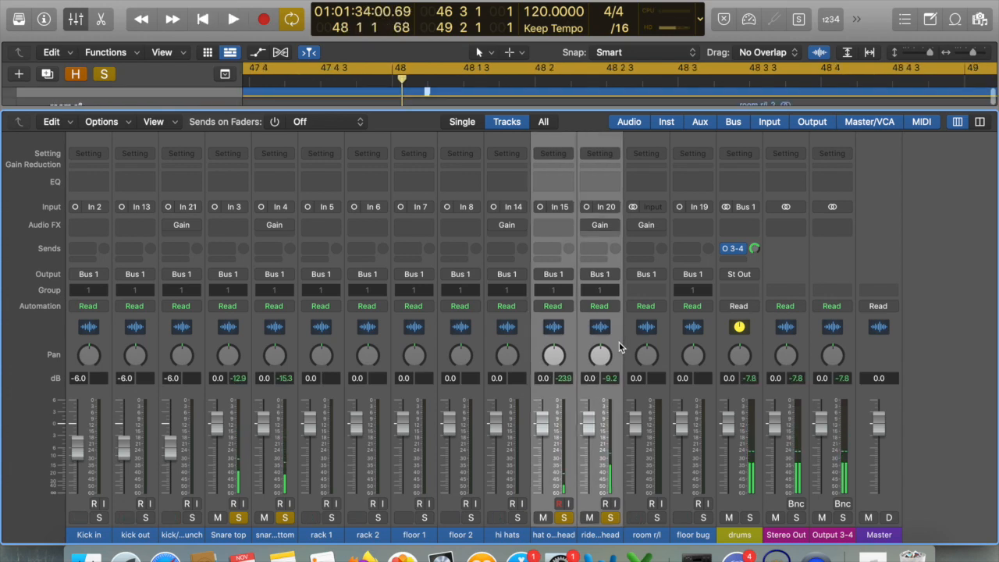
left_click(569, 341)
left_click(569, 228)
mouse_move(597, 254)
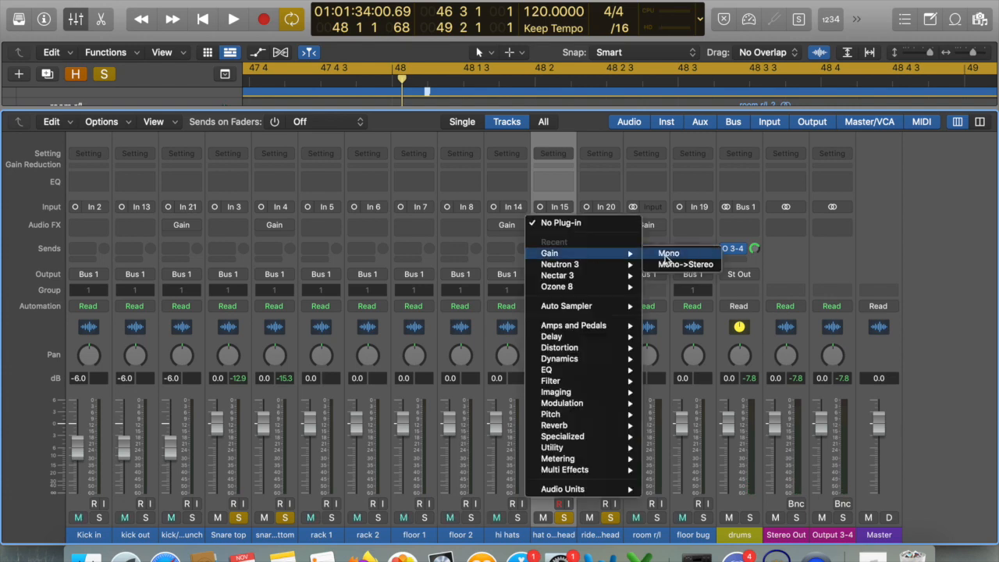
left_click(667, 254)
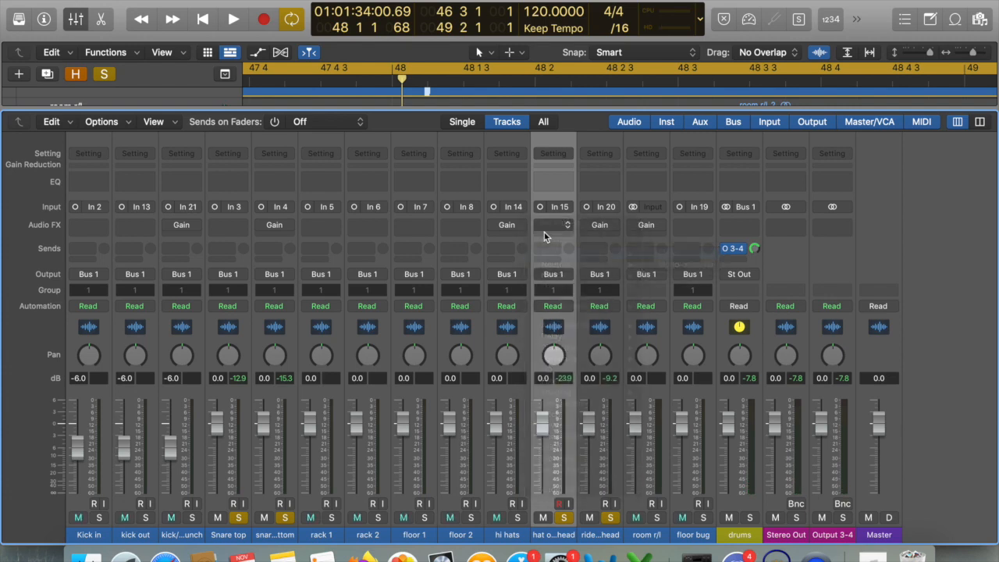
Enable the ride over head's Gain plug-in and place its window beside the hat over head's Gain window.
left_click(601, 227)
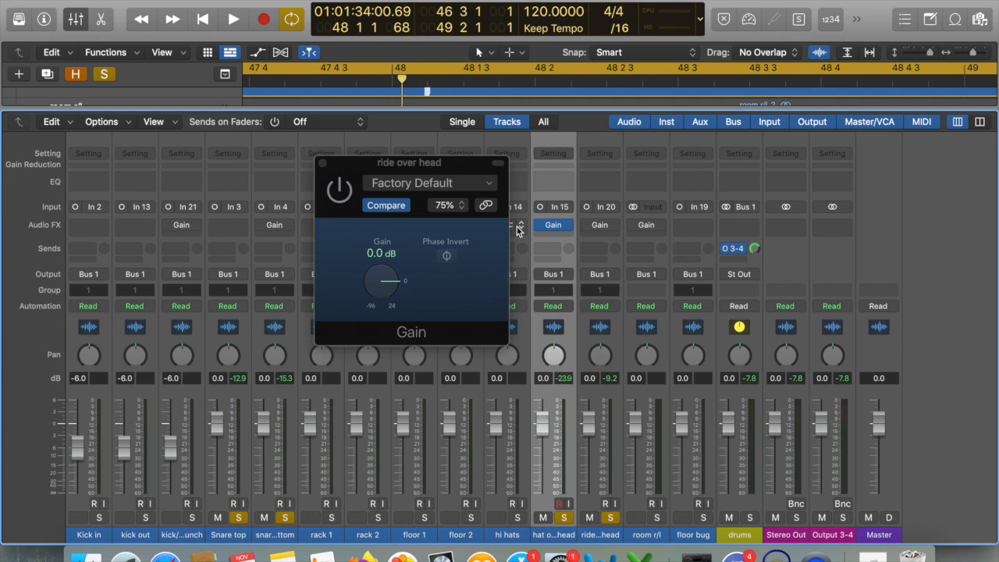
left_click(588, 225)
left_click(605, 226)
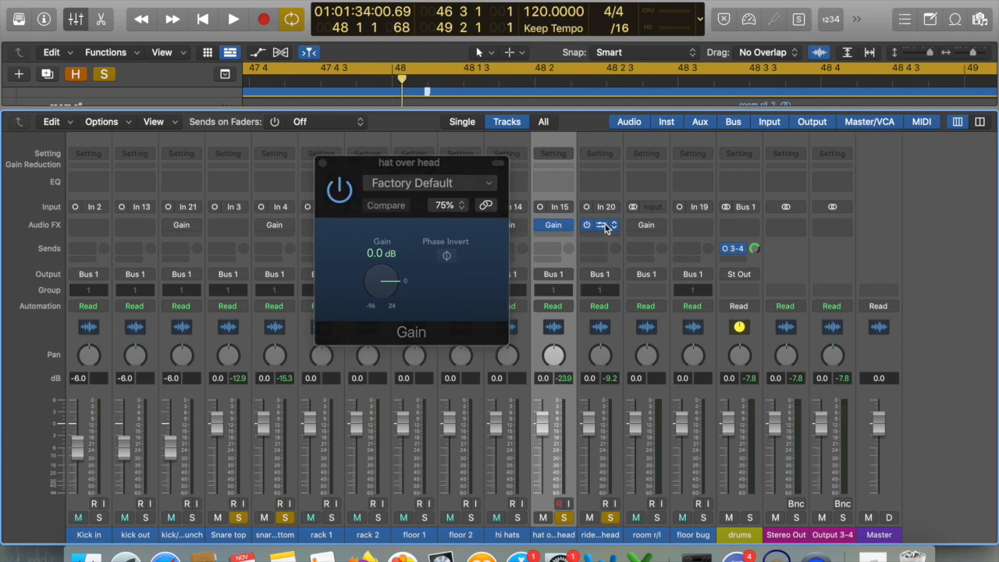
left_click(601, 227)
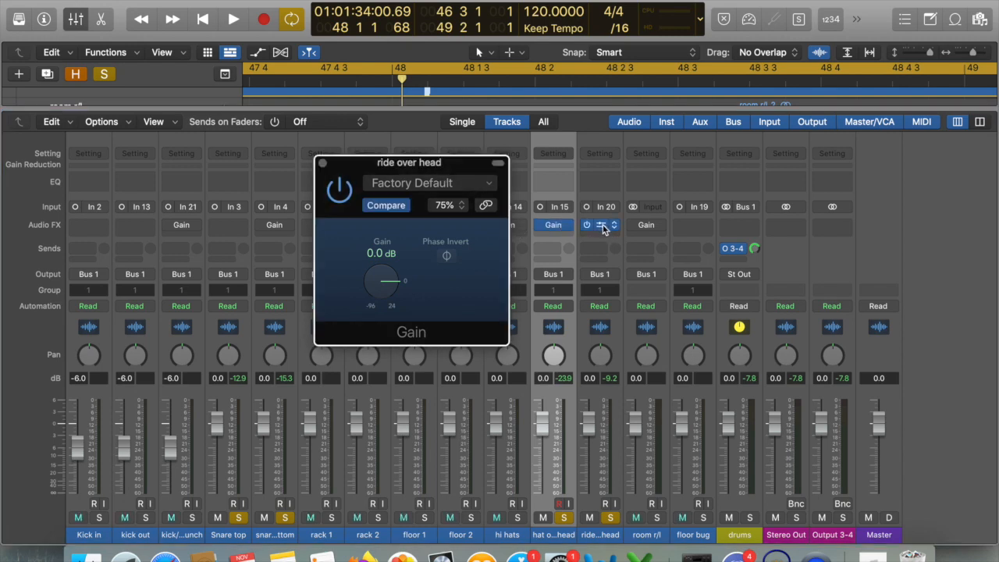
left_click_drag(454, 171, 769, 176)
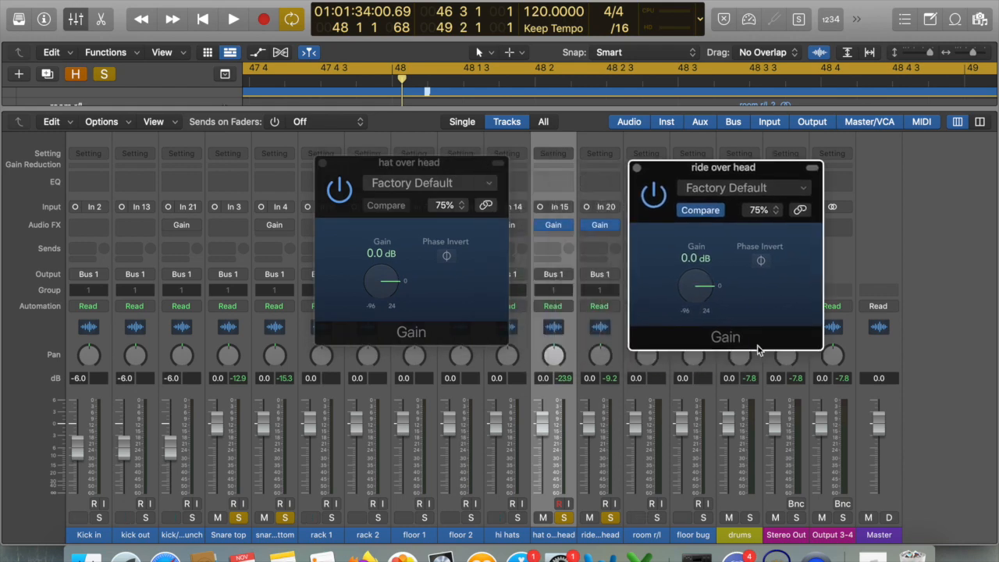
Turn on Phase Invert for both the hat over head and ride over head, then close both Gain windows.
left_click(446, 257)
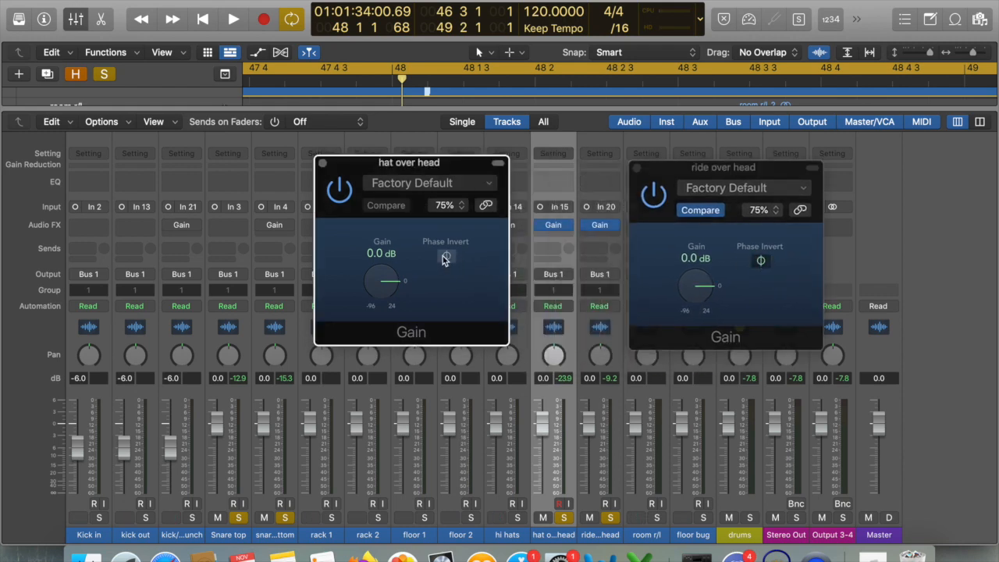
left_click(637, 167)
left_click(636, 167)
left_click(322, 163)
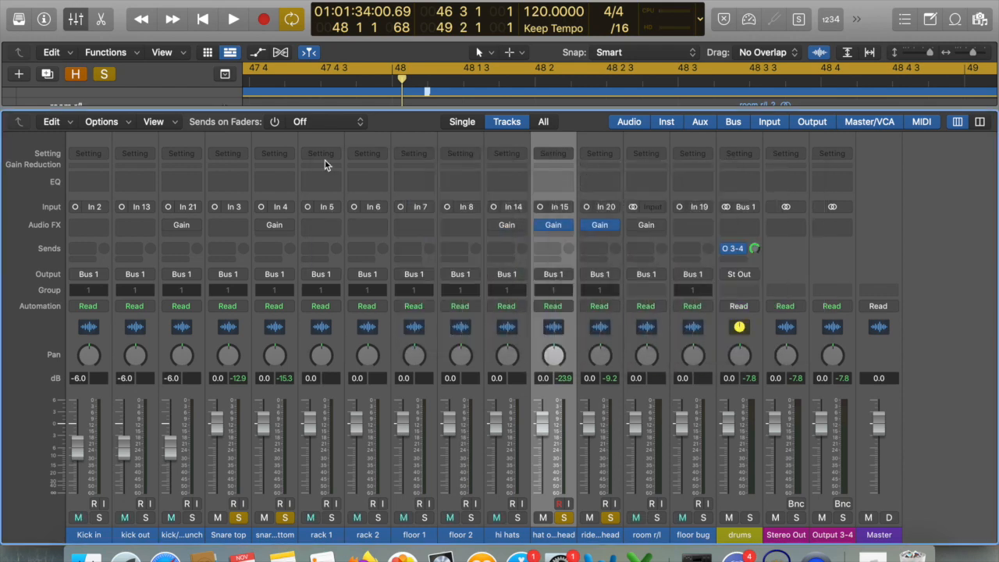
Select both overhead channels and compare them against the snares in playback with their Gain plug-ins bypassed and active.
left_click(590, 301)
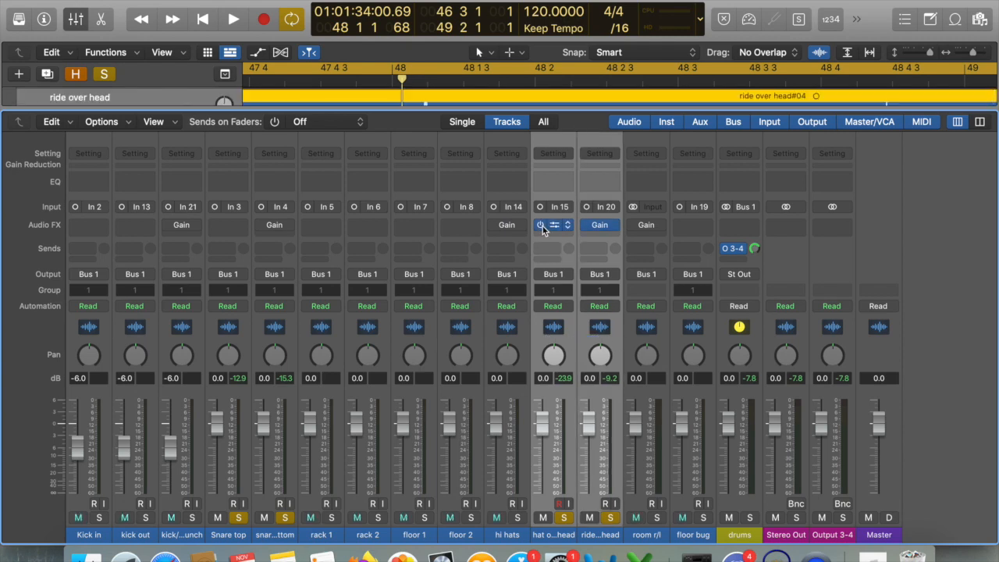
key("space")
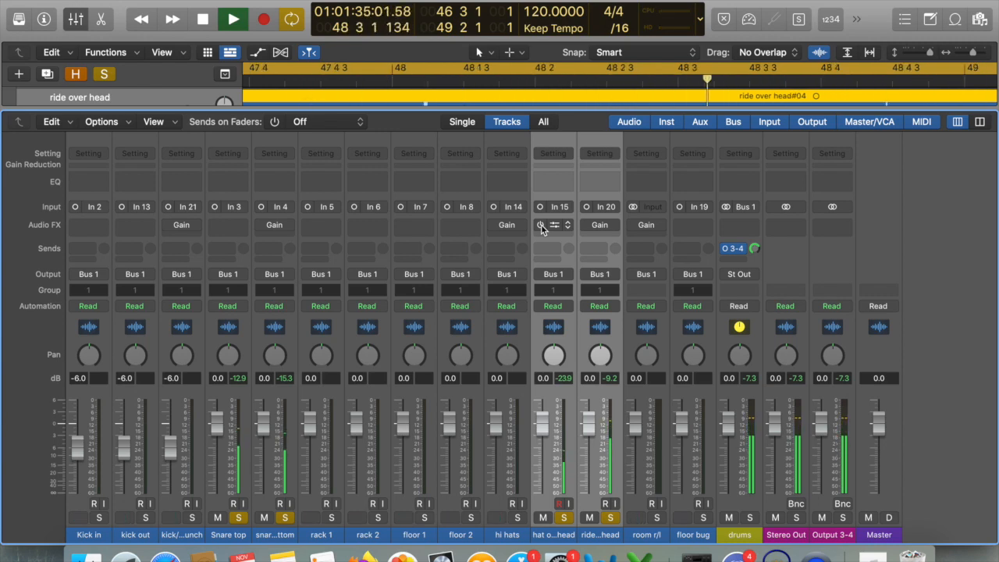
left_click(542, 227)
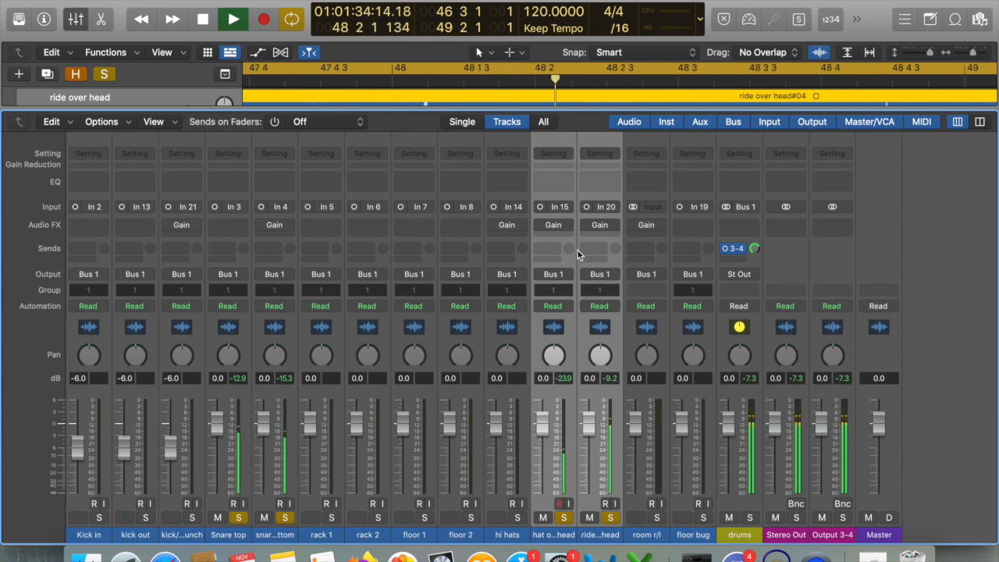
left_click(539, 226)
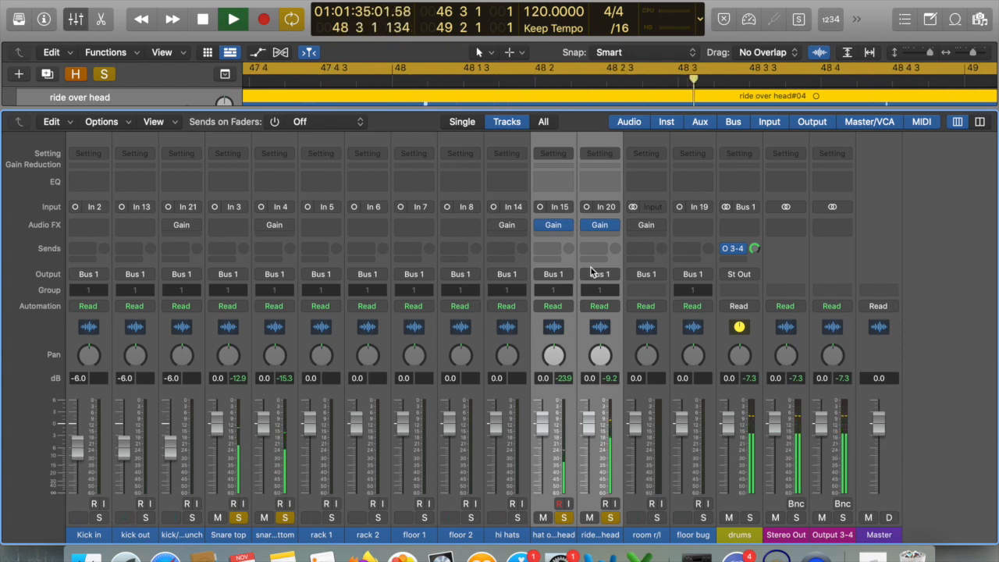
key("space")
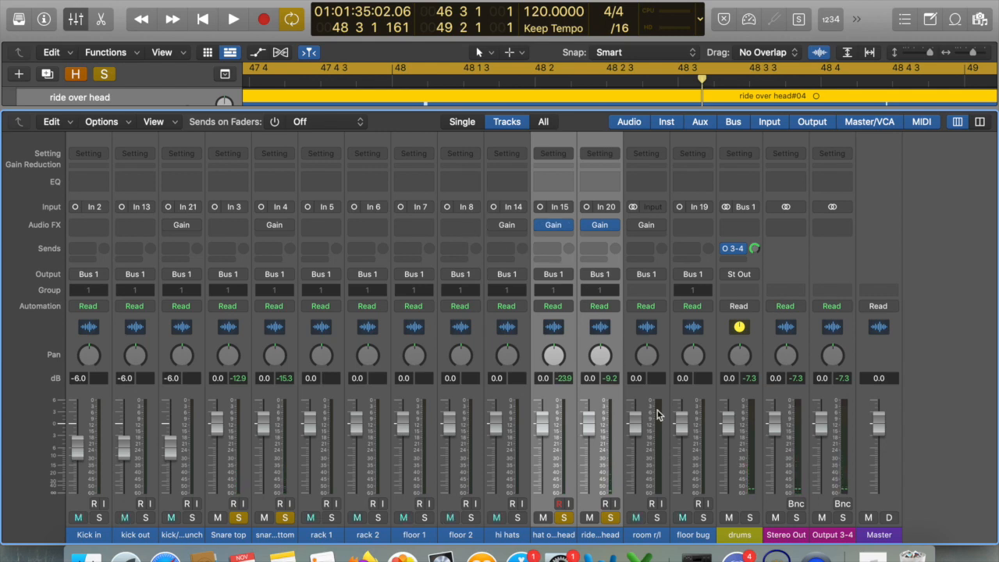
Solo room r/l instead of the snares and compare it with the overheads' Gain plug-ins active and bypassed, leaving them active.
left_click(286, 518)
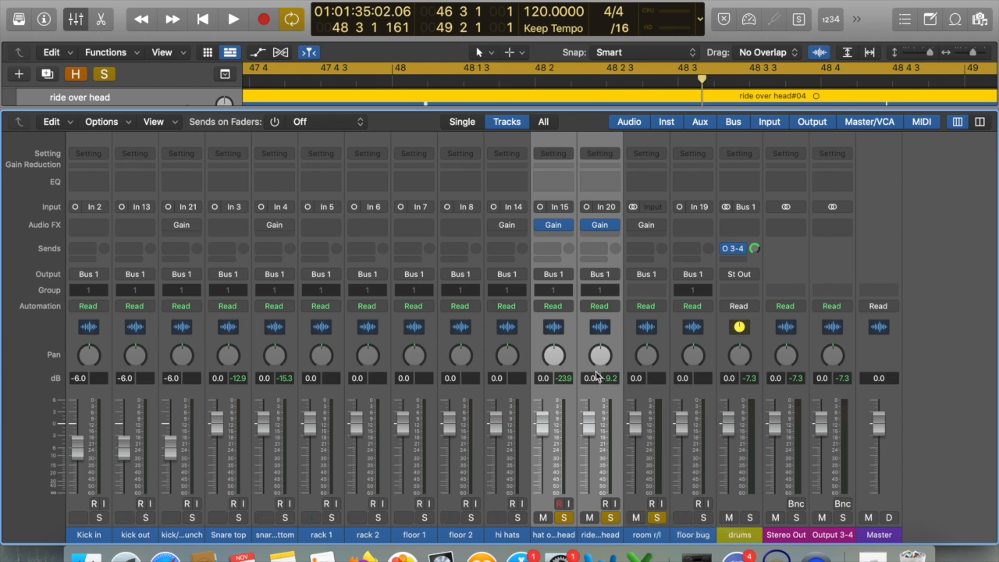
key("space")
mouse_move(541, 226)
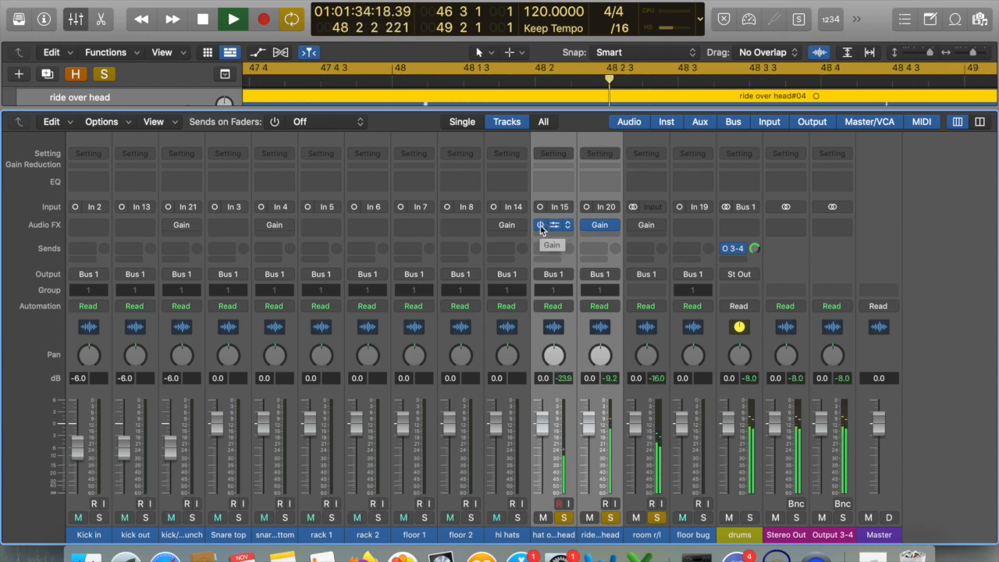
left_click(539, 225)
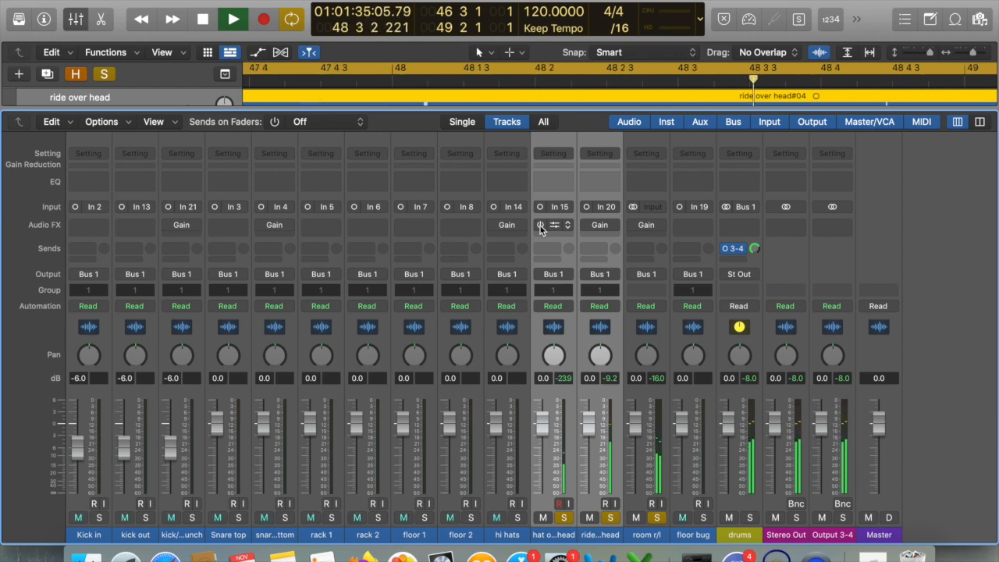
left_click(539, 227)
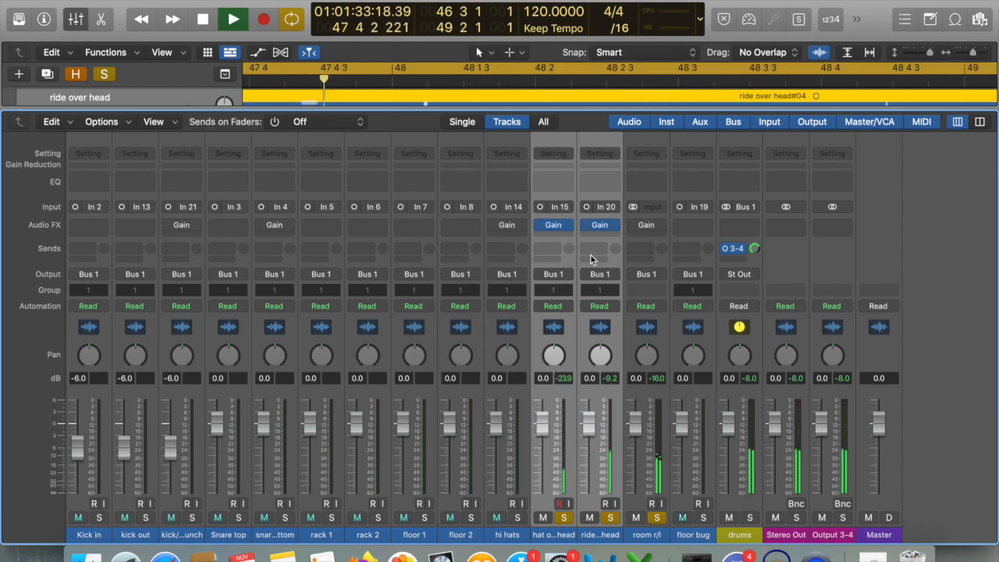
left_click(542, 226)
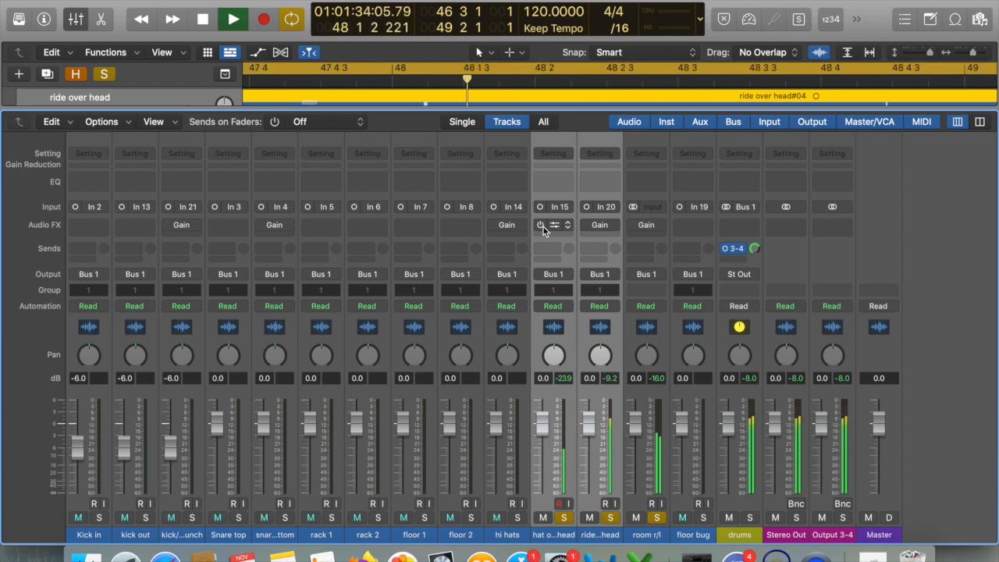
key("space")
left_click(542, 225)
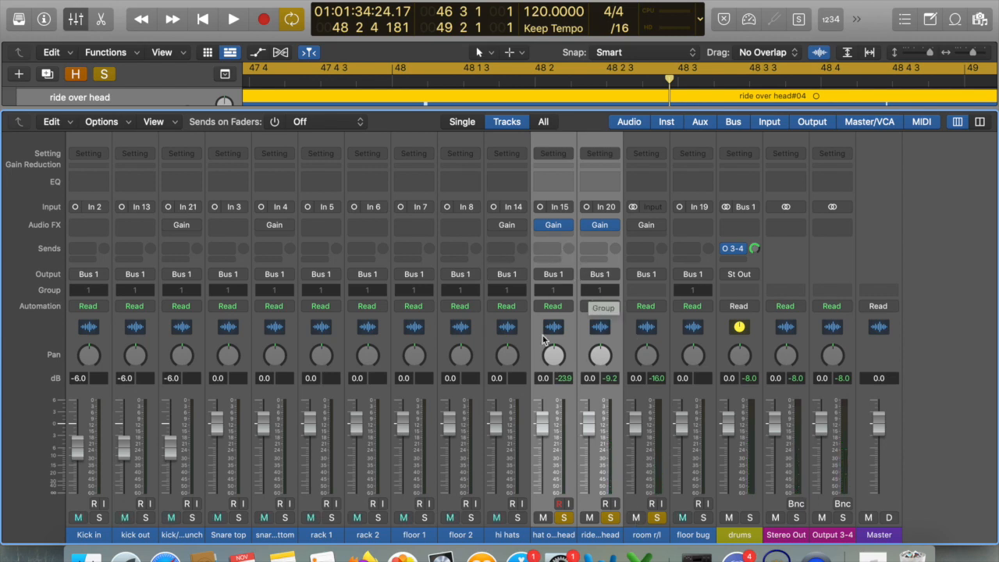
Solo Kick in and kick out instead of room r/l and compare them with the overheads' Gain plug-ins bypassed and active.
left_click(569, 402)
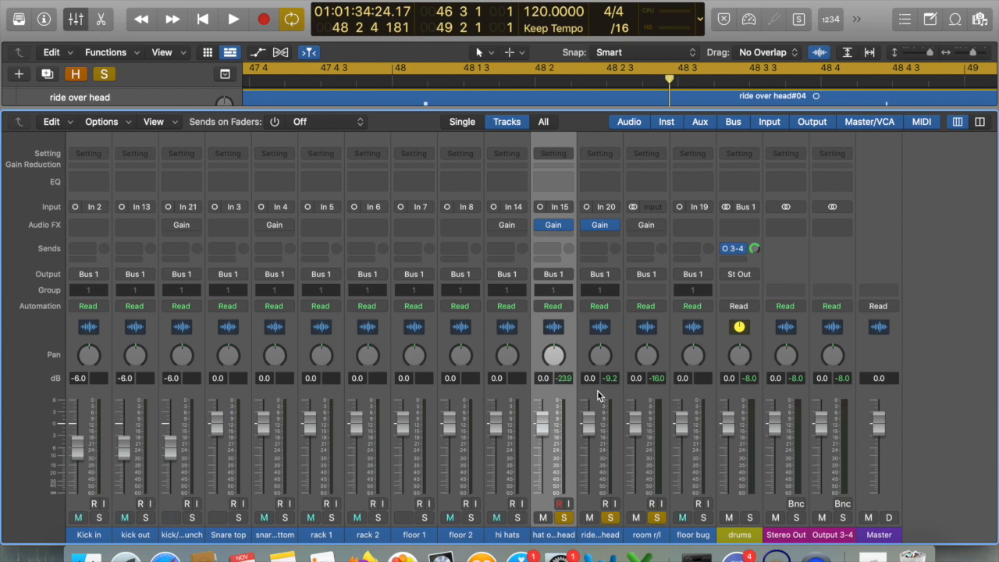
left_click(597, 390)
left_click(555, 393, "shift")
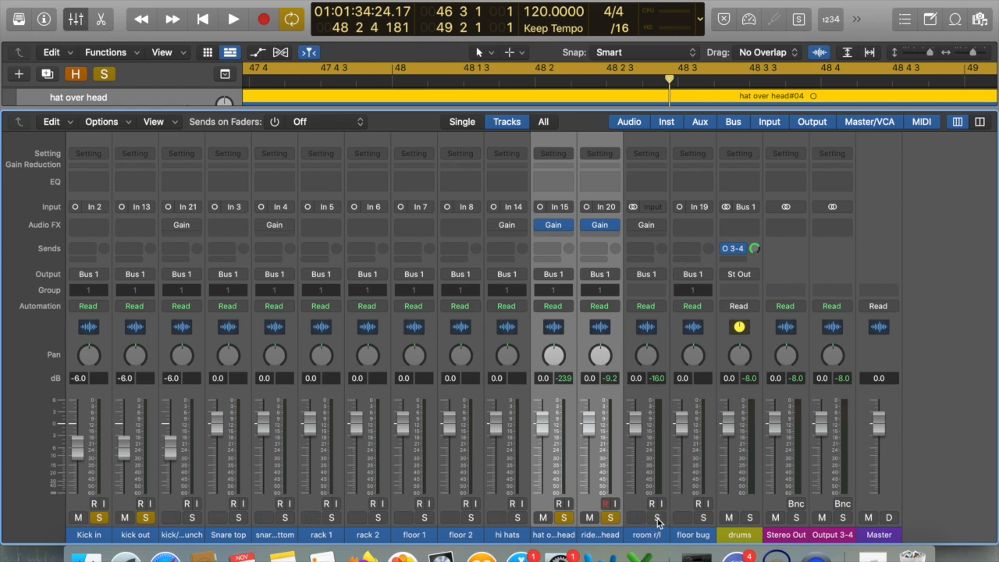
key("space")
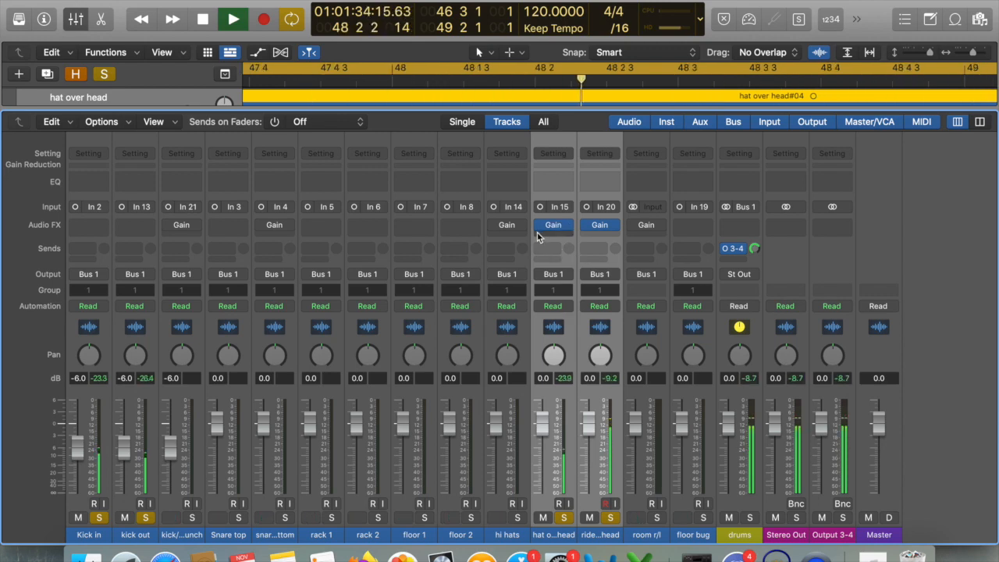
mouse_move(544, 226)
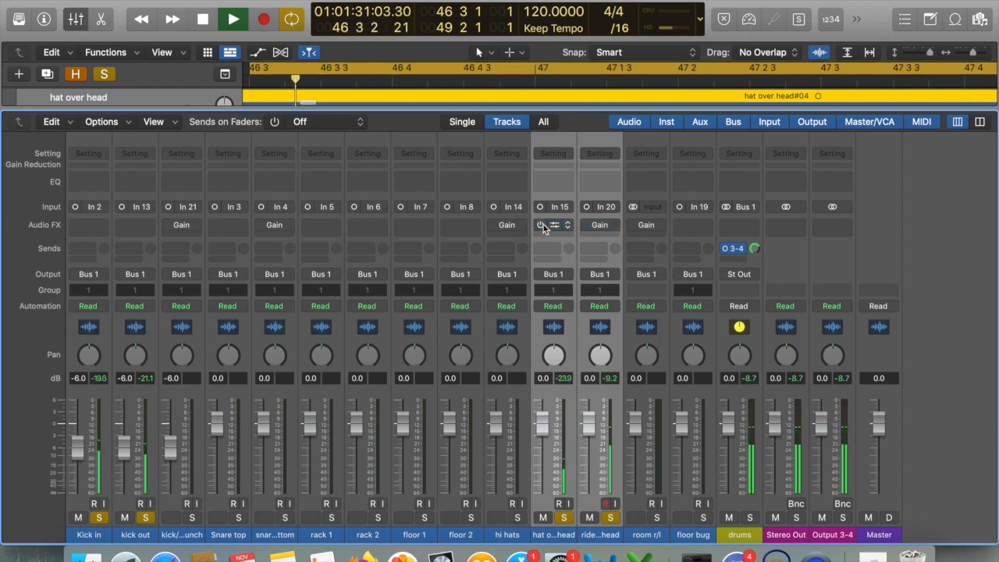
left_click(542, 226)
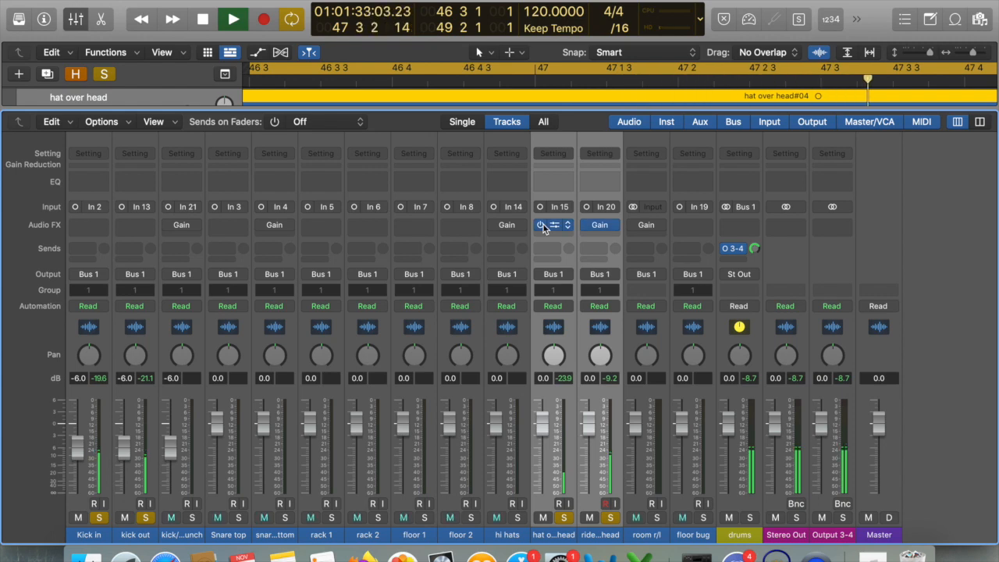
key("space")
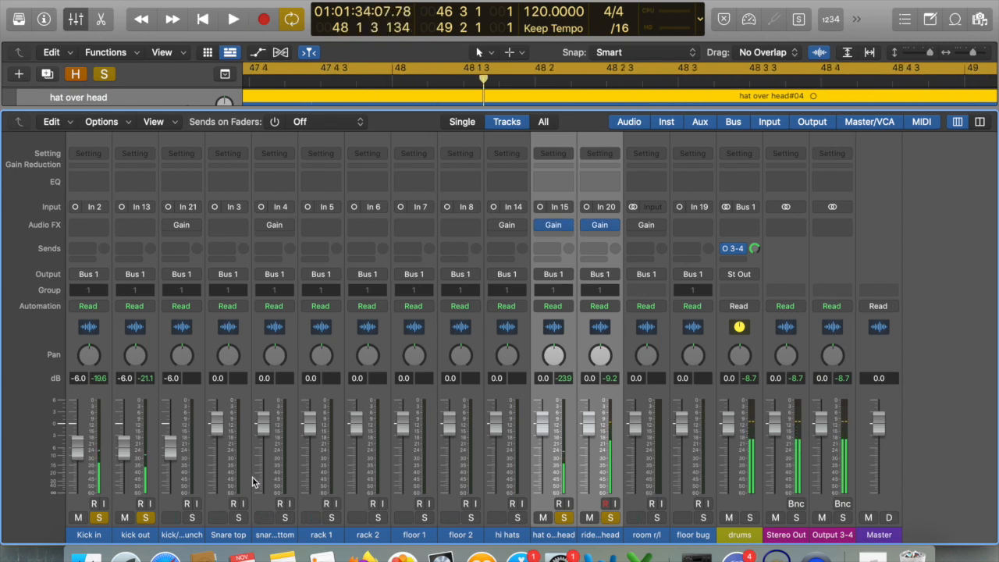
Clear the solo on the Kick in, kick out and both overhead channels.
left_click(148, 518)
left_click(99, 518)
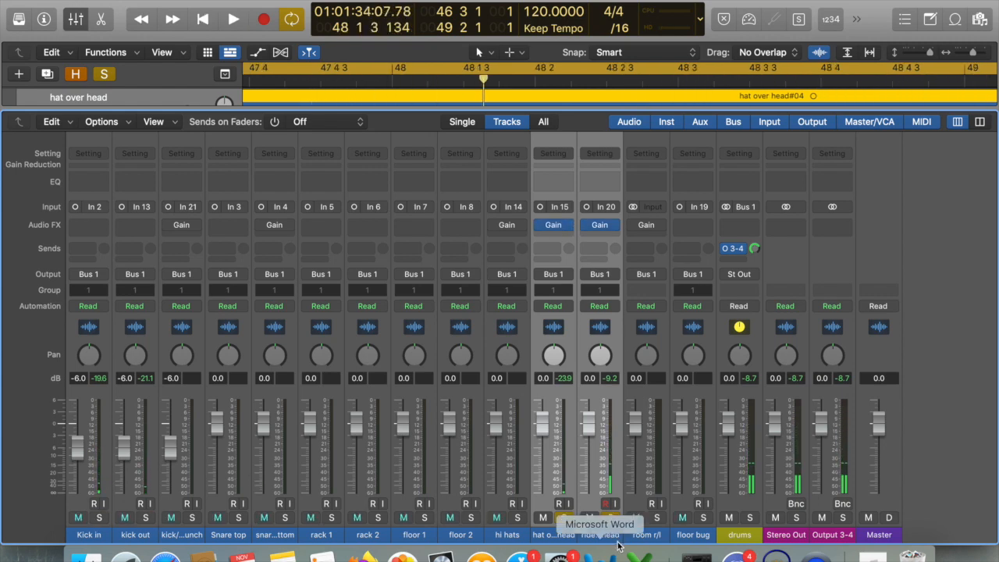
left_click(610, 517)
left_click(610, 519)
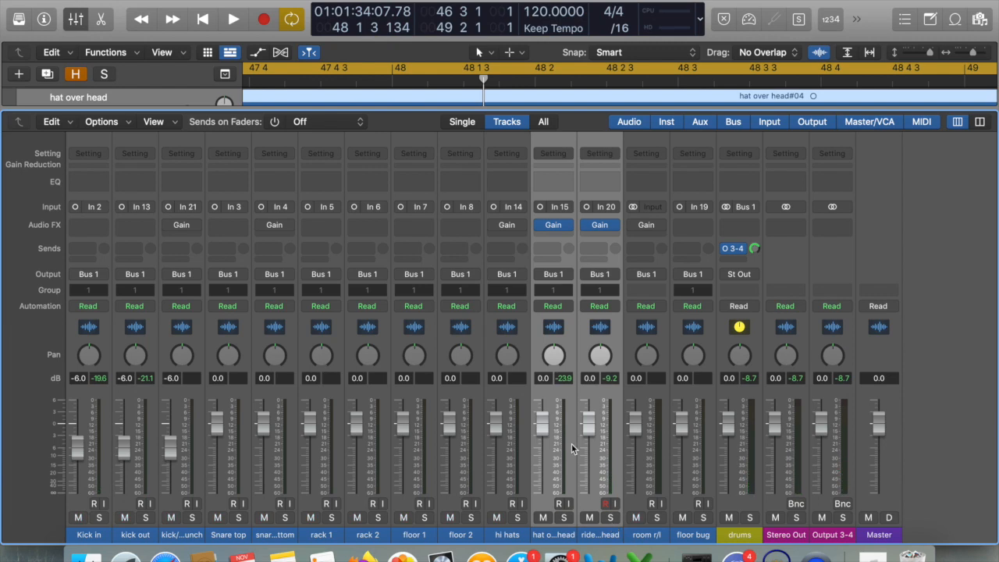
Select the rack 1, rack 2, floor 1 and floor 2 channels and inspect their waveforms across the whole recording.
key("x")
key("super+Left")
key("super+Left")
key("super+Left")
key("super+Left")
key("super+Left")
key("super+Left")
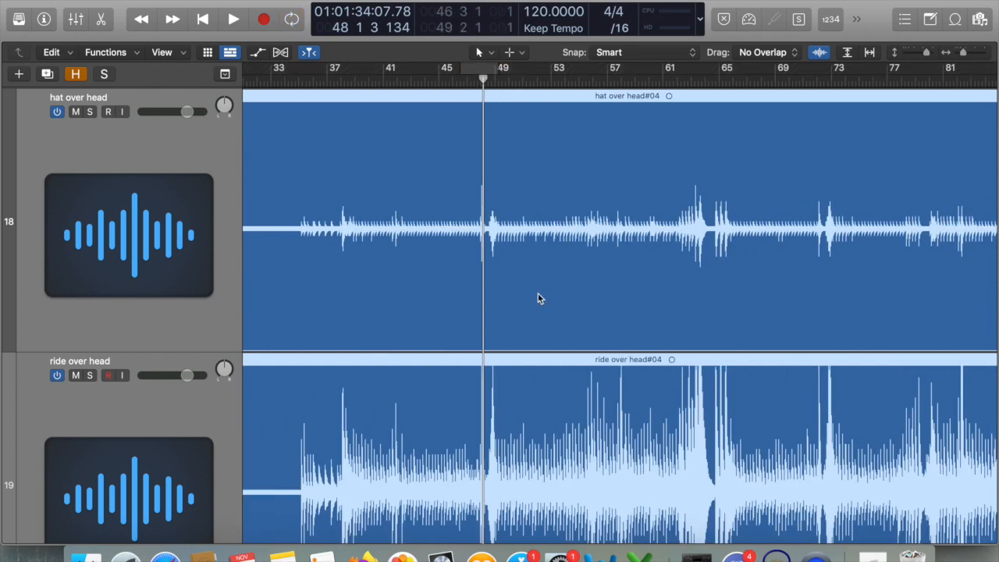
key("x")
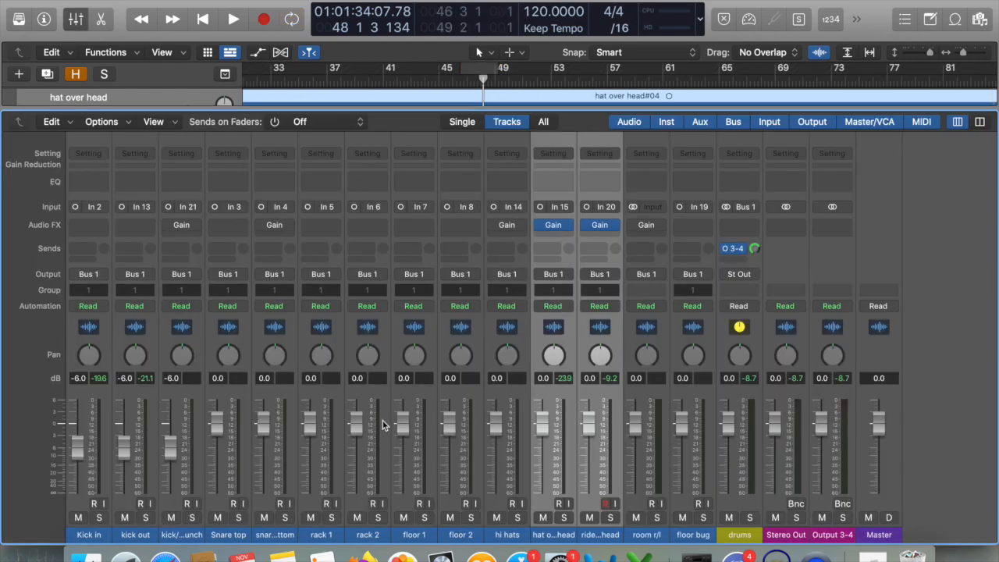
left_click_drag(324, 490, 454, 500)
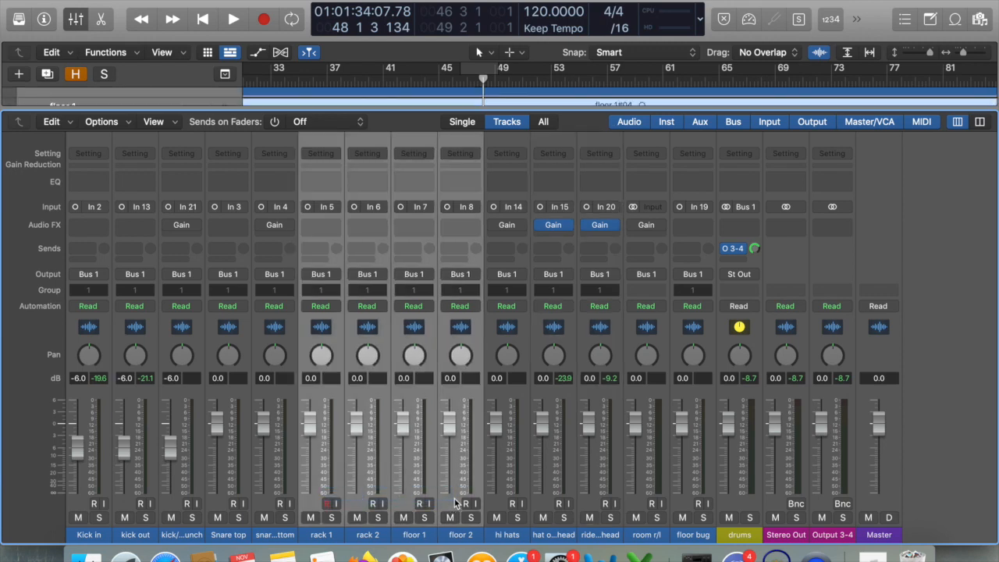
key("x")
scroll(619, 405, "down", 5)
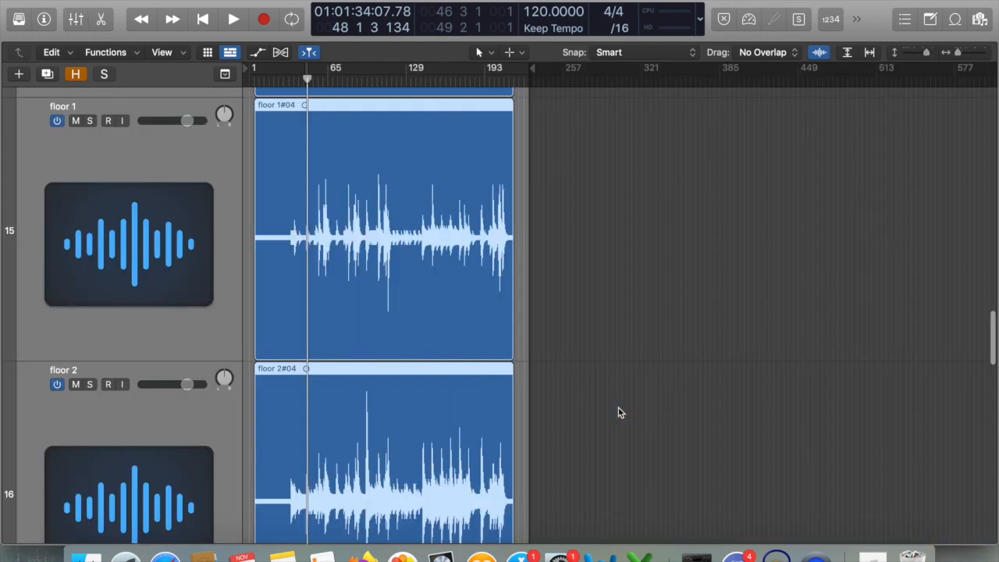
scroll(431, 390, "up", 10)
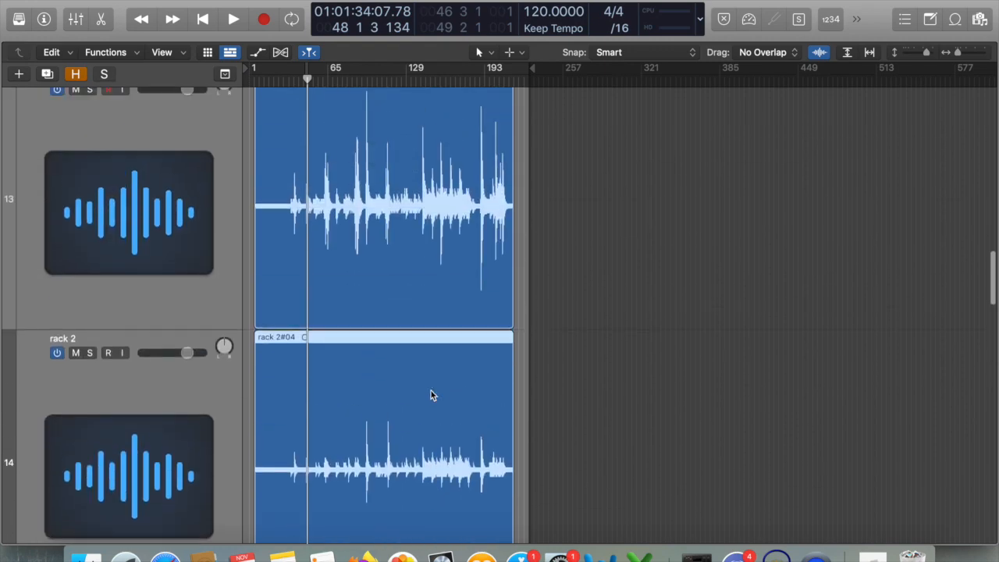
Inspect the rack and floor tom waveforms for clear tom hits, placing the playhead at bar 87.
scroll(259, 314, "down", 4)
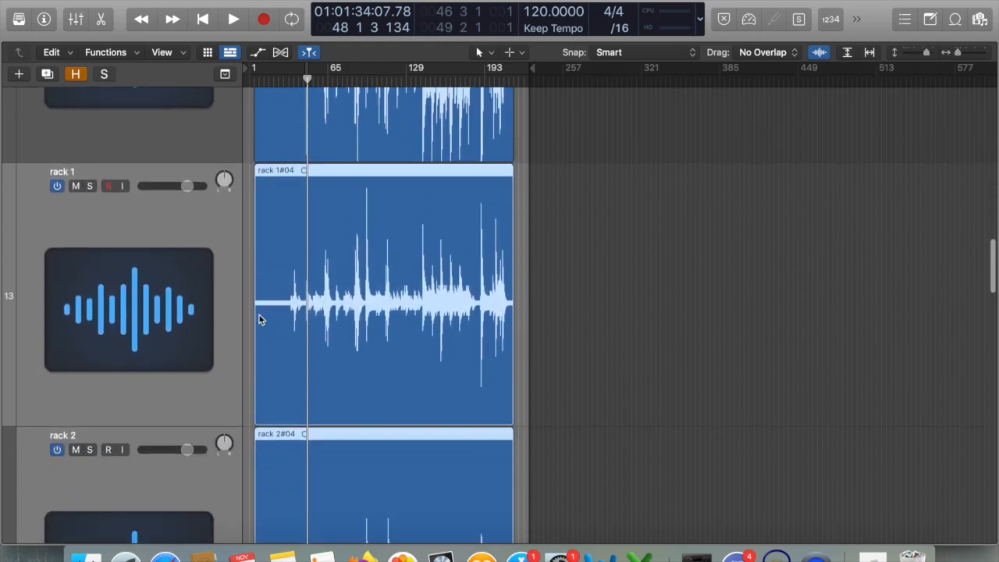
scroll(259, 314, "up", 10)
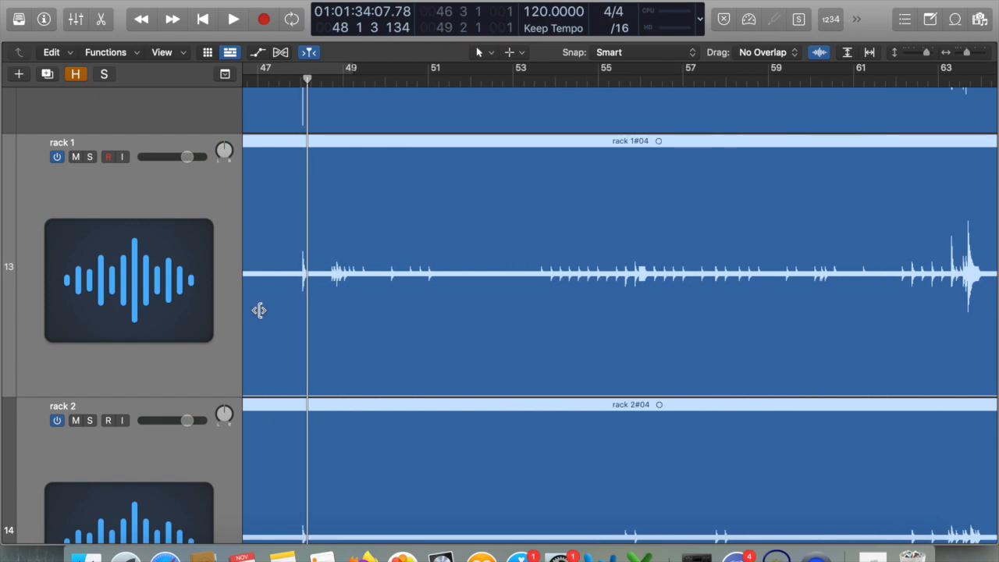
scroll(259, 311, "right", 10)
scroll(349, 246, "down", 3)
scroll(350, 246, "up", 3)
scroll(350, 247, "down", 6)
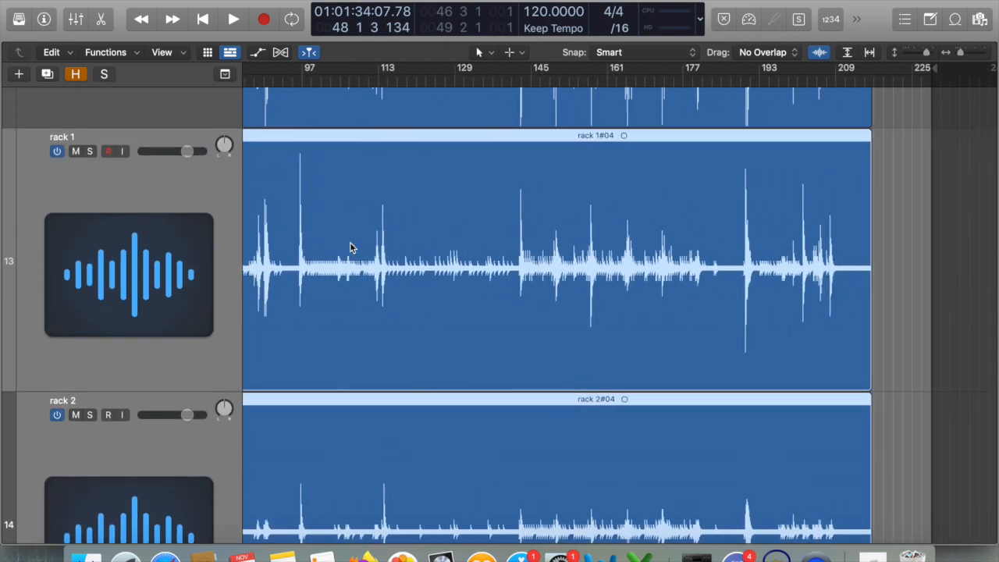
scroll(351, 248, "down", 10)
scroll(350, 248, "left", 5)
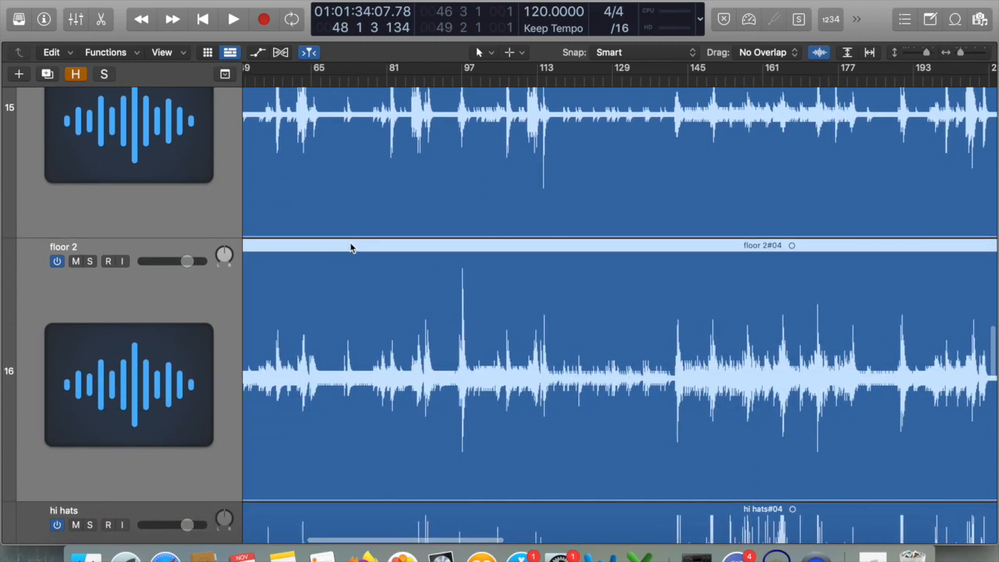
scroll(351, 248, "left", 2)
scroll(350, 248, "up", 5)
left_click(465, 78)
scroll(511, 247, "down", 5)
scroll(510, 247, "down", 3)
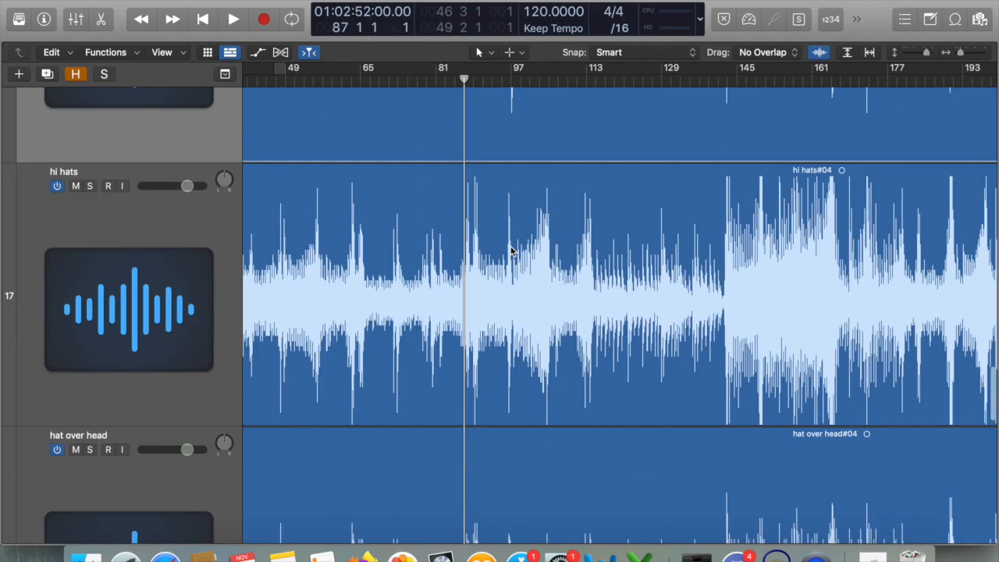
scroll(510, 247, "up", 4)
scroll(510, 246, "down", 2)
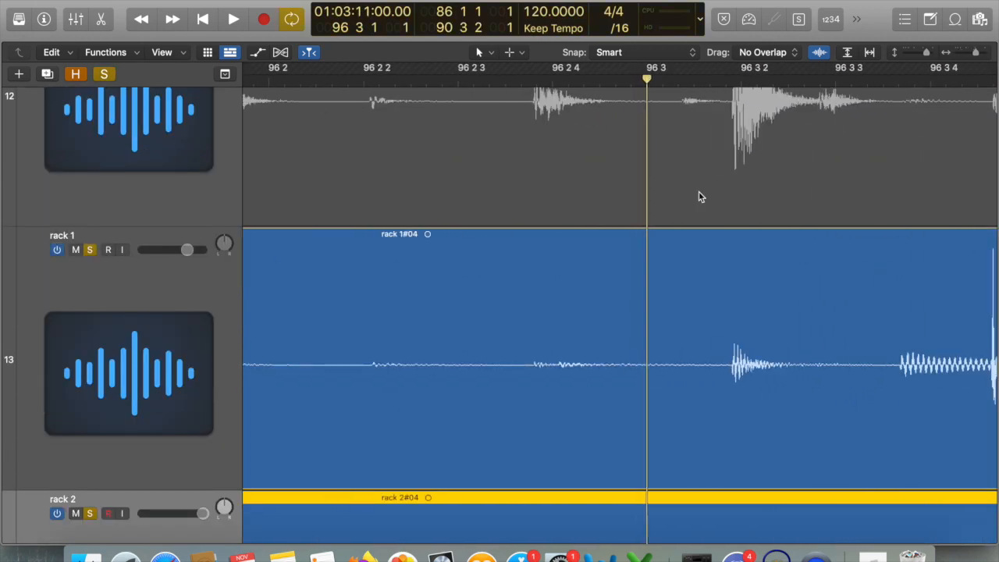
Place the playhead at 96 3 1 201 and compare the rack 1, rack 2, floor 1 and floor 2 waveforms around the following hit.
scroll(698, 196, "right", 2)
scroll(698, 197, "down", 6)
scroll(698, 196, "down", 3)
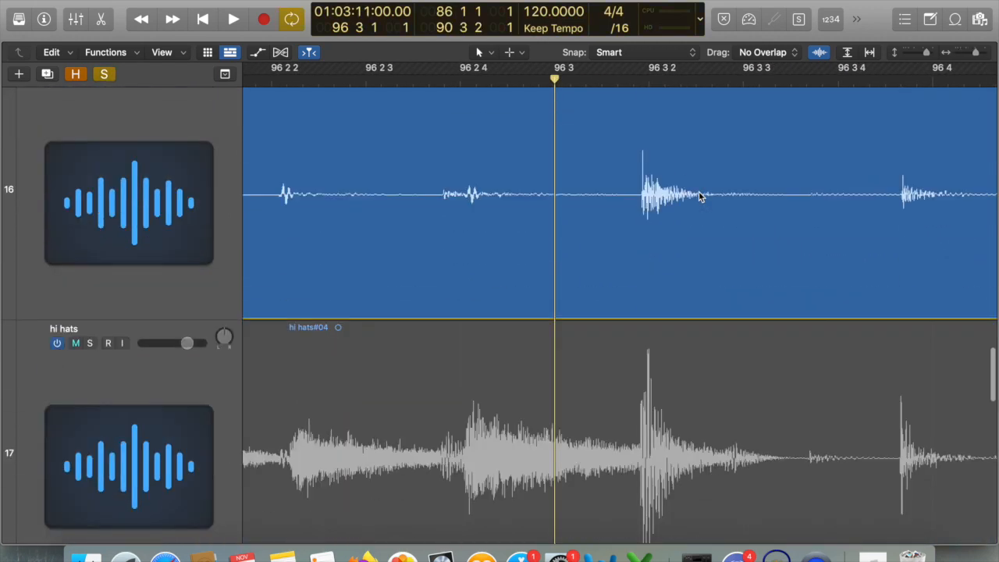
scroll(699, 197, "up", 2)
left_click(631, 75)
key("super+Right")
key("super+Right")
key("super+Right")
key("super+Right")
key("super+Right")
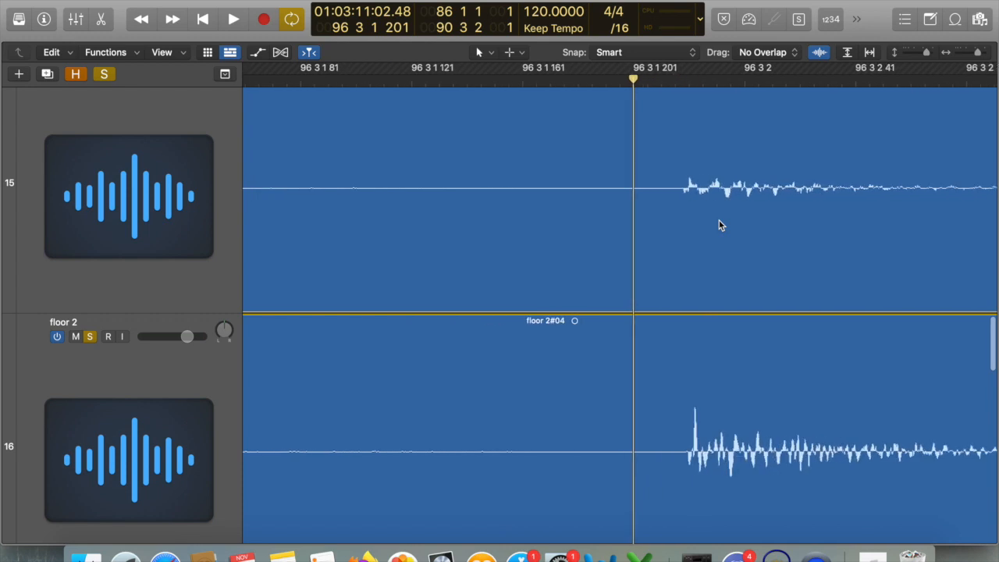
scroll(719, 222, "right", 4)
scroll(659, 309, "right", 1)
scroll(658, 308, "down", 3)
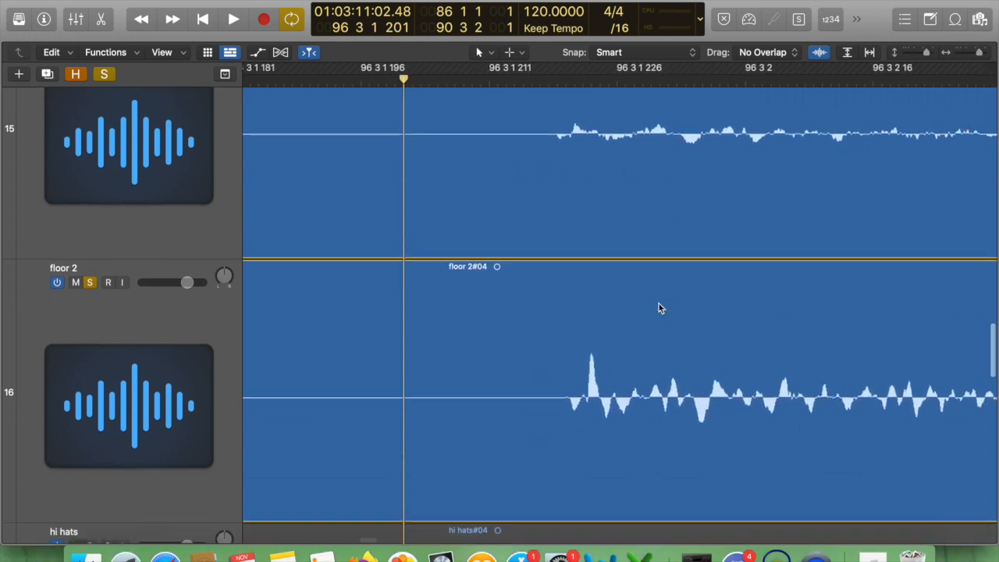
scroll(659, 308, "up", 5)
scroll(619, 310, "up", 4)
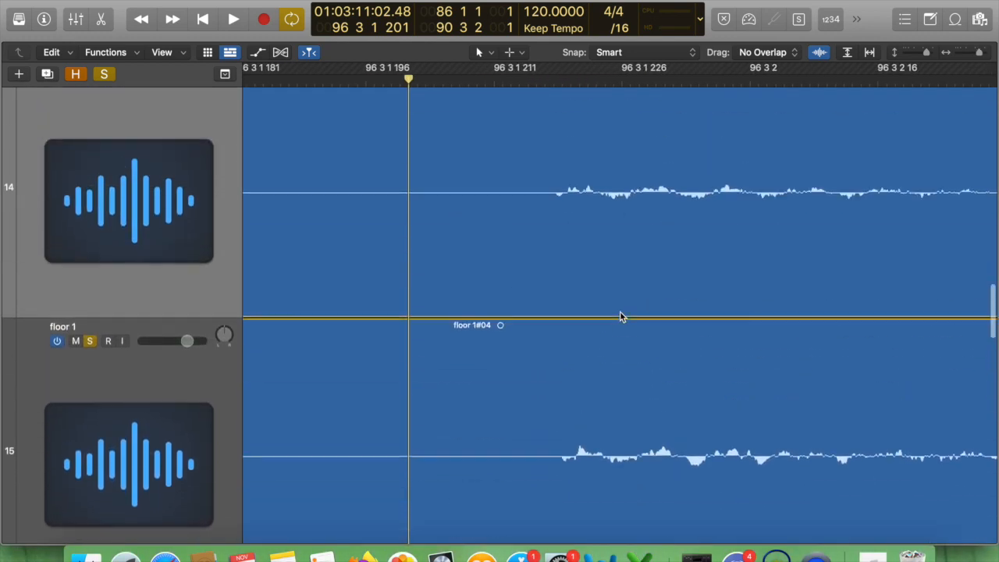
scroll(572, 251, "down", 5)
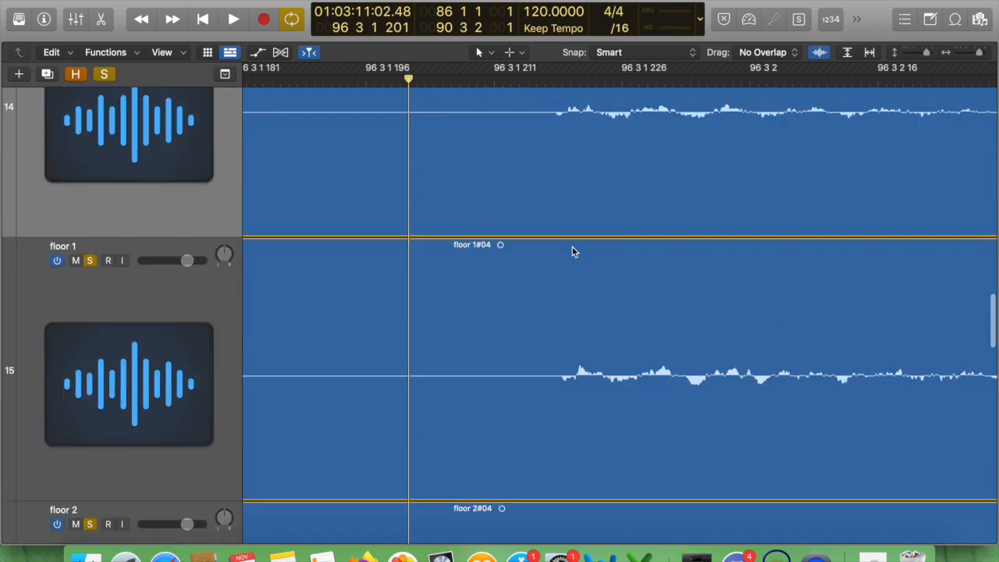
scroll(572, 252, "up", 4)
Move the playhead to bar 87 and set the cycle range from bar 75 to bar 80.
key("super+Left")
key("super+Left")
key("super+Left")
key("super+Left")
key("super+Left")
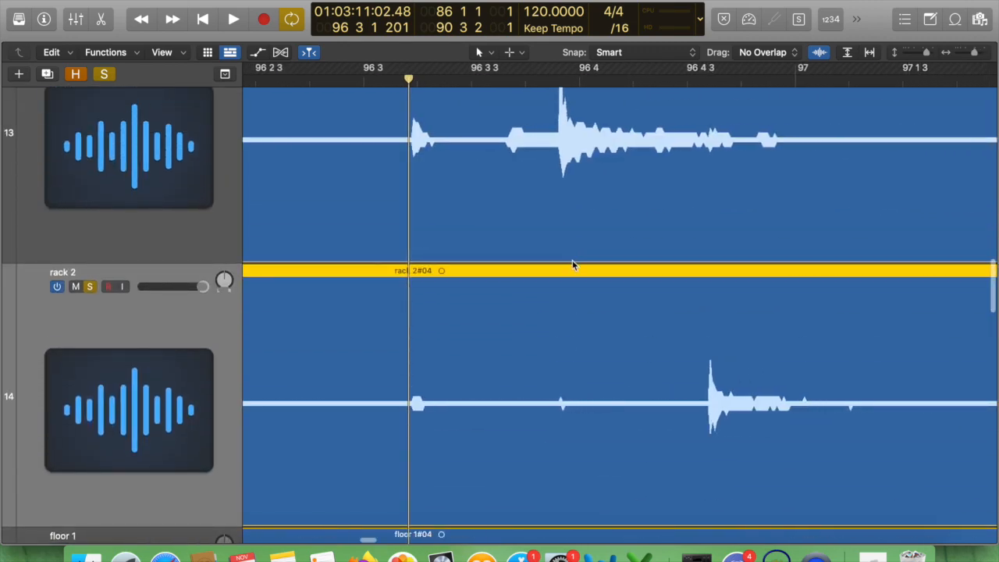
key("super+Left")
key("super+Left")
key("super+Left")
key("super+Left")
key("super+Left")
key("super+Left")
scroll(571, 277, "left", 2)
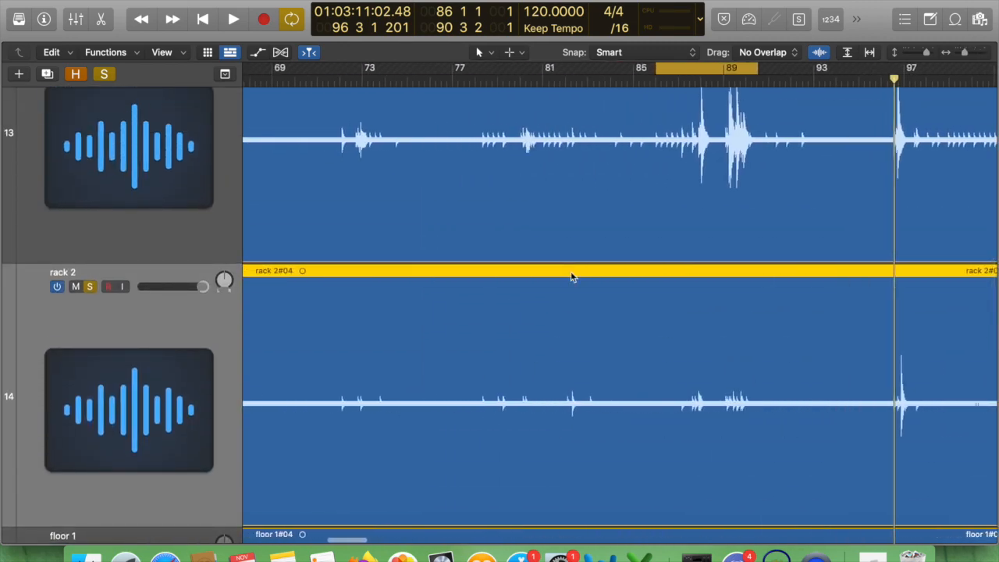
left_click(675, 76)
left_click(676, 70)
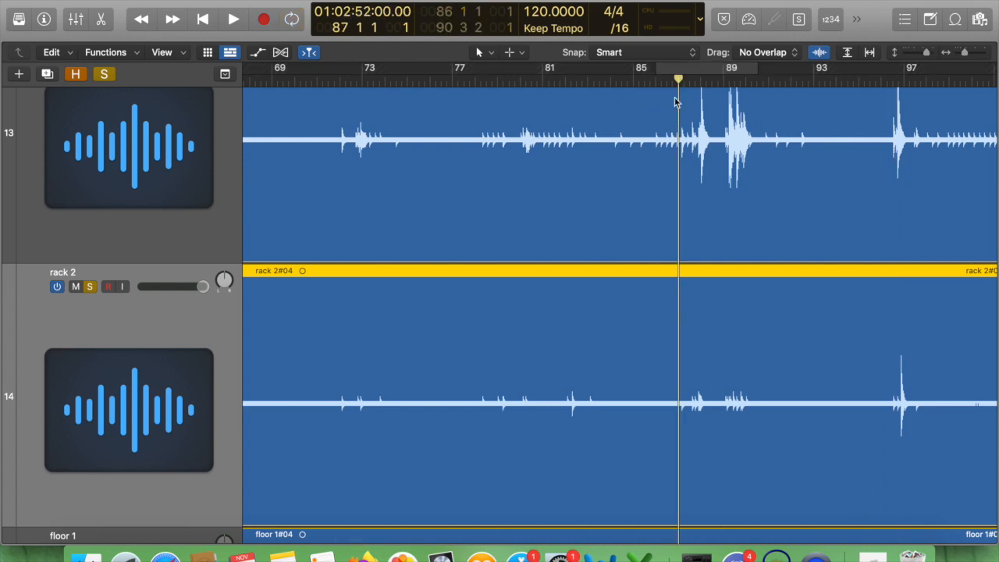
scroll(677, 102, "up", 5)
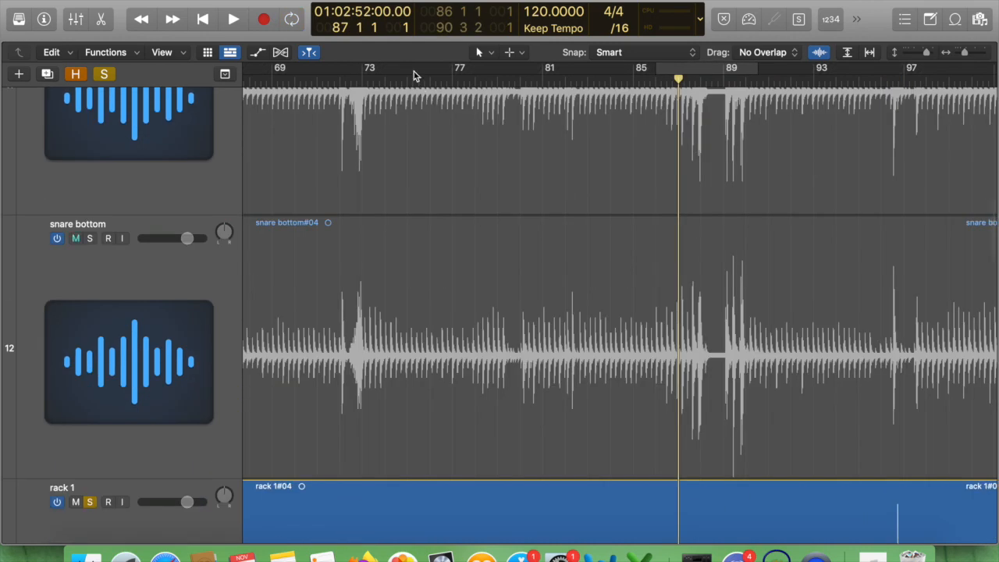
scroll(414, 71, "down", 1)
left_click_drag(414, 71, 528, 72)
scroll(528, 72, "down", 5)
scroll(530, 78, "left", 6)
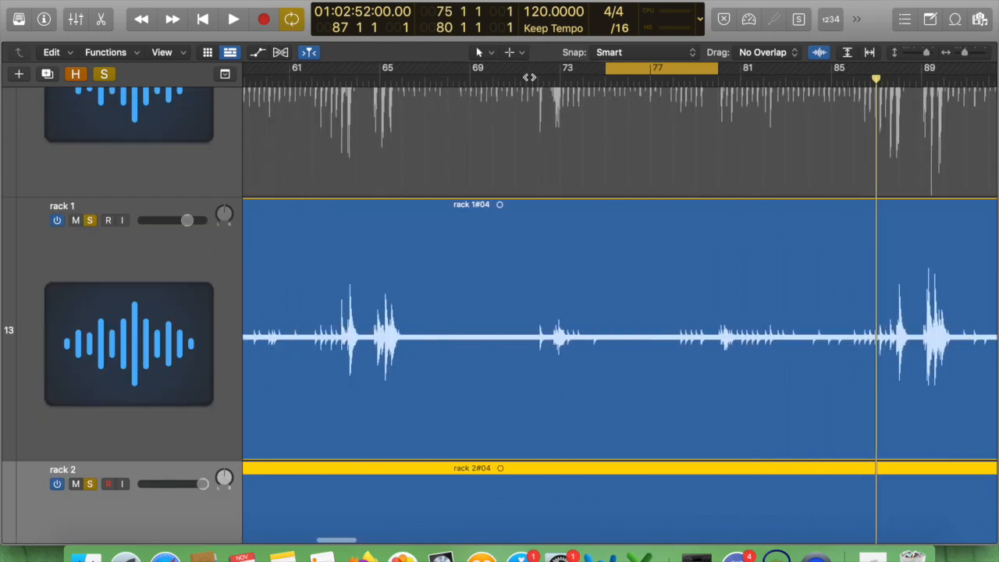
scroll(530, 77, "down", 8)
scroll(529, 77, "up", 6)
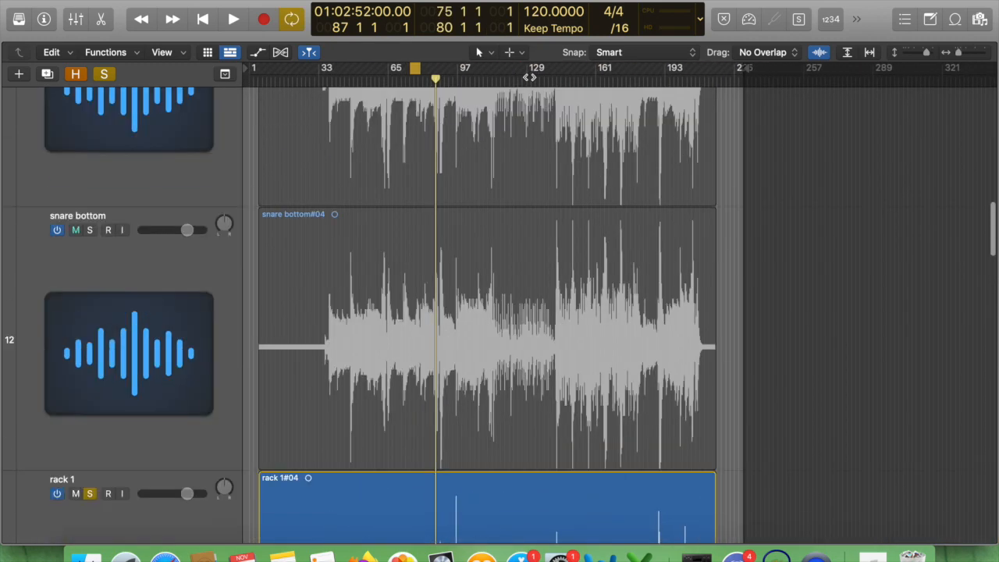
Play the soloed rack and floor toms in a loop over the cycle range.
key("space")
scroll(562, 133, "up", 8)
scroll(561, 133, "down", 5)
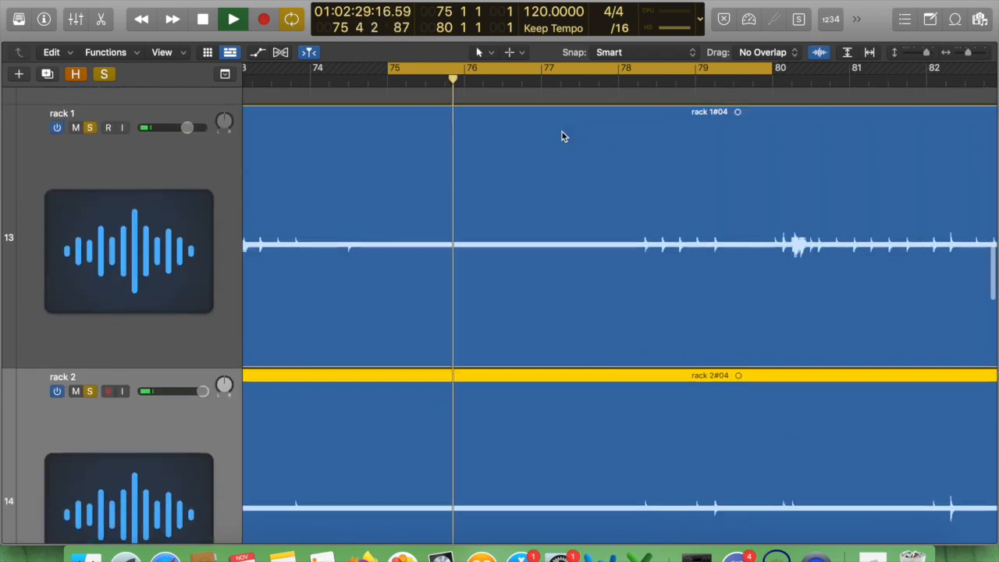
scroll(562, 136, "down", 3)
left_click(535, 86)
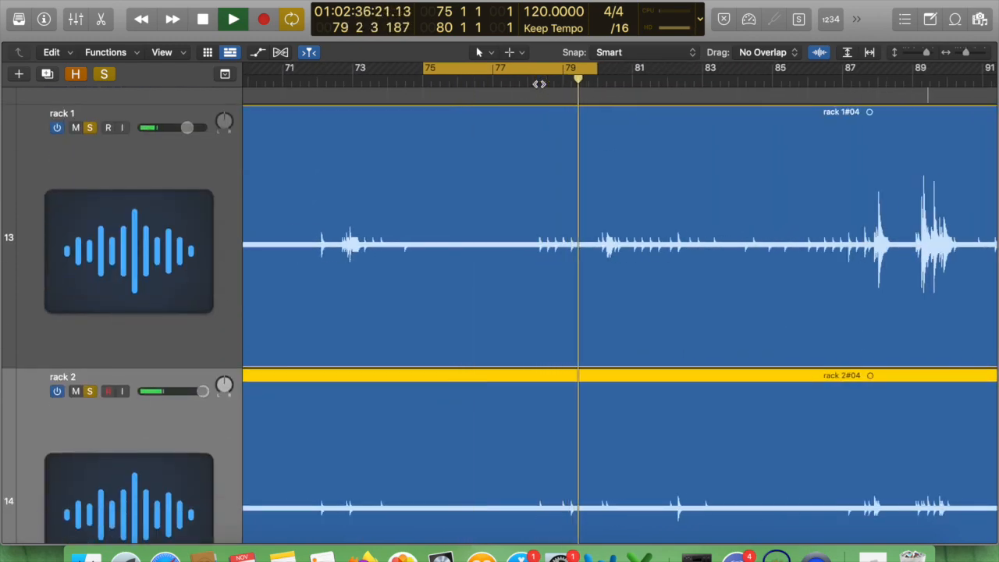
Insert a mono Gain plug-in on the rack 1, rack 2, floor 1 and floor 2 channels in the mixer.
key("x")
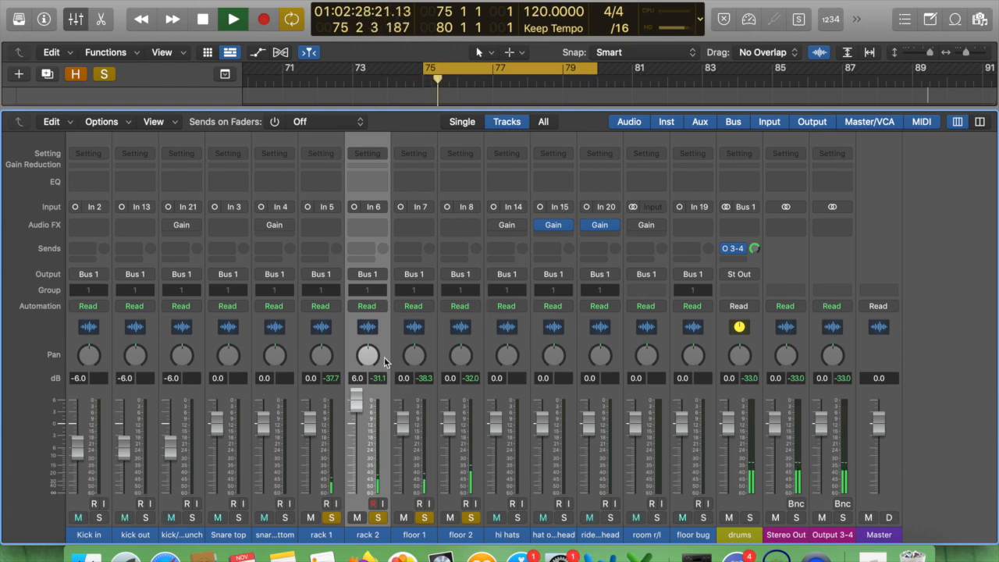
left_click_drag(327, 393, 445, 398)
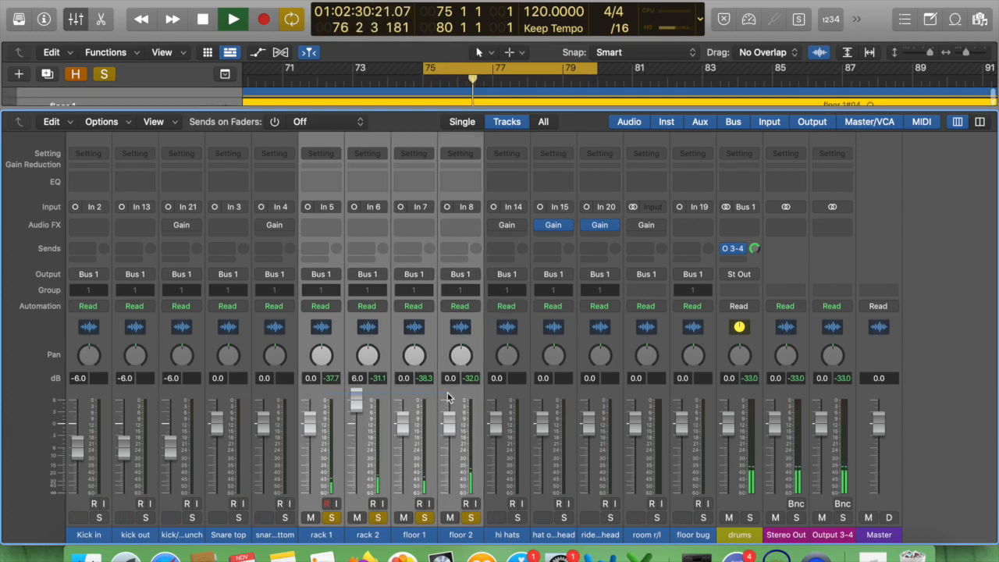
left_click(321, 226)
mouse_move(347, 254)
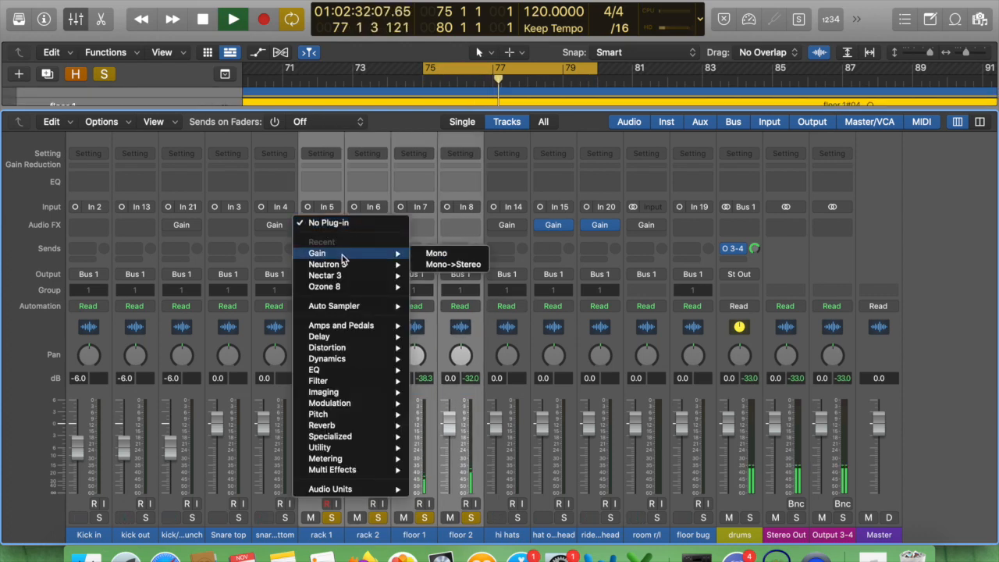
left_click(437, 253)
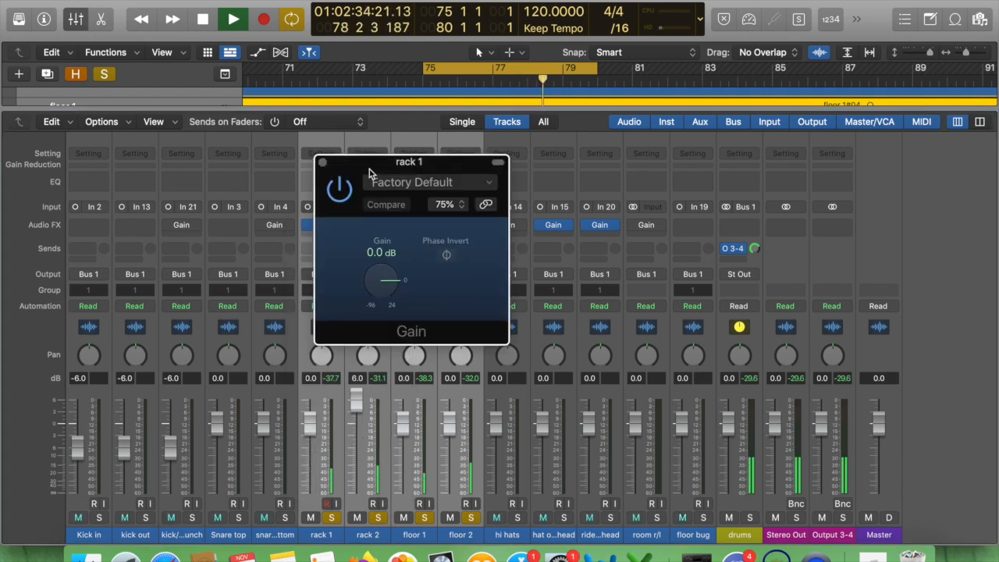
left_click_drag(371, 174, 618, 206)
left_click(569, 196)
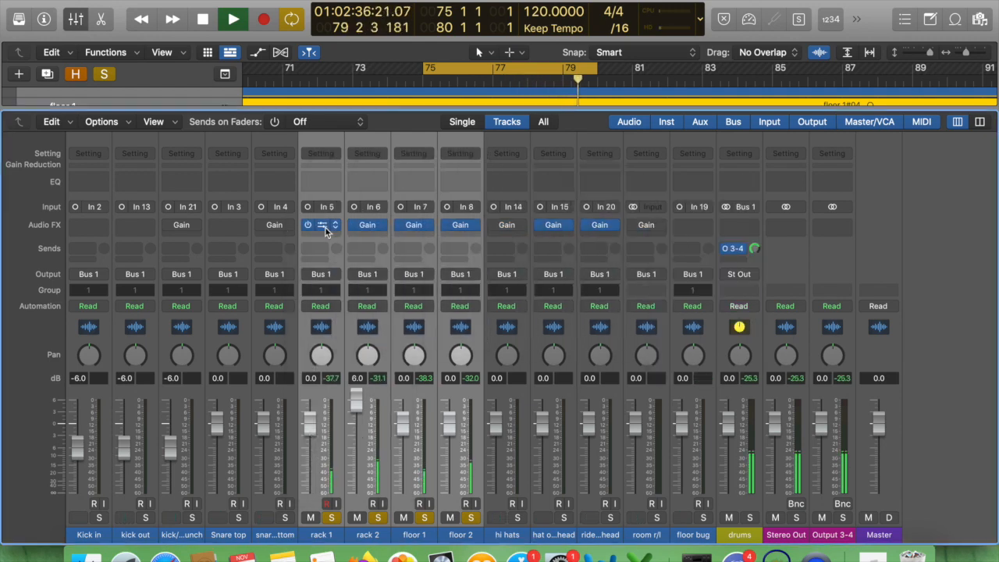
Select only the rack 1 channel, turn on Phase Invert in its Gain plug-in and bypass the plug-in.
left_click(339, 258)
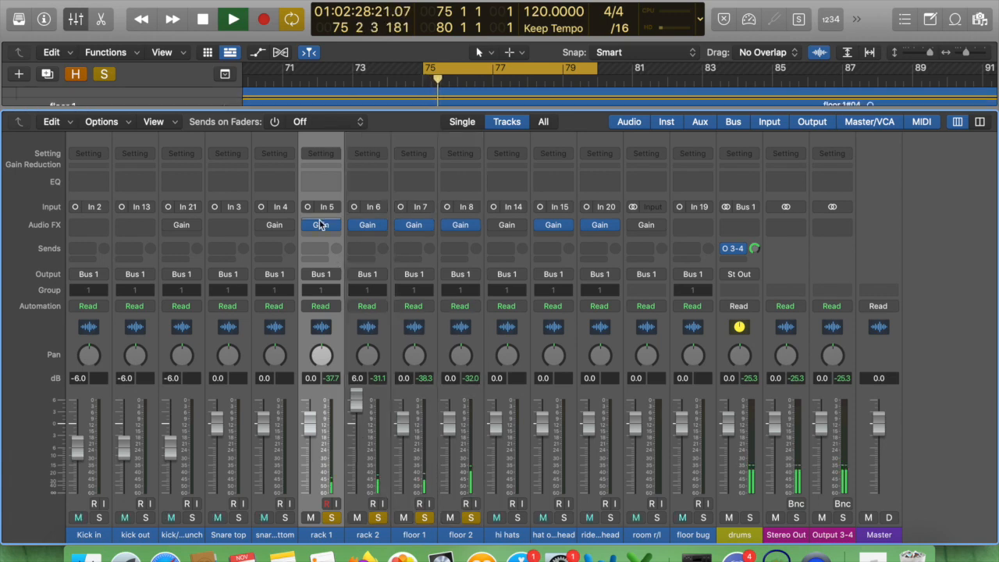
left_click(320, 225)
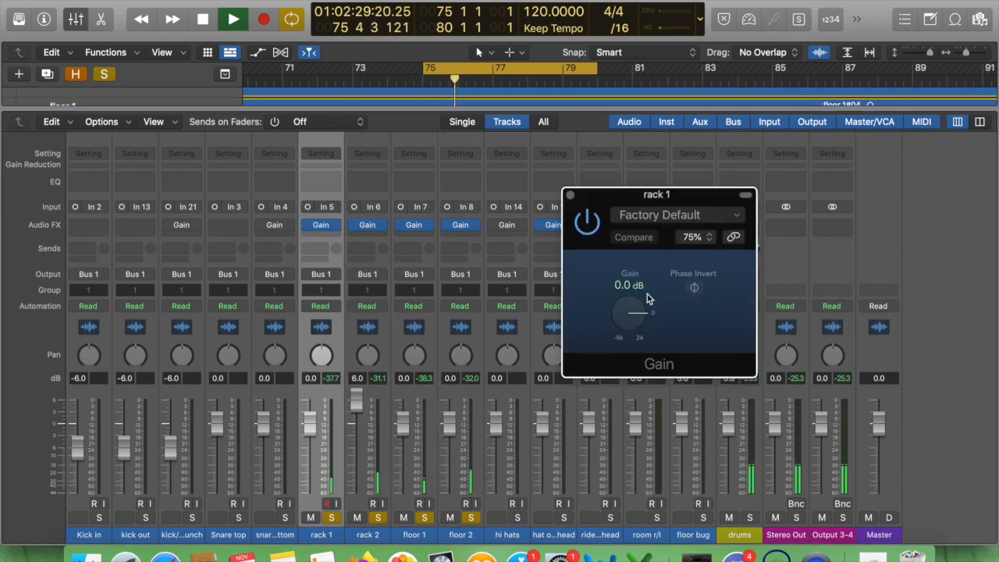
left_click(695, 288)
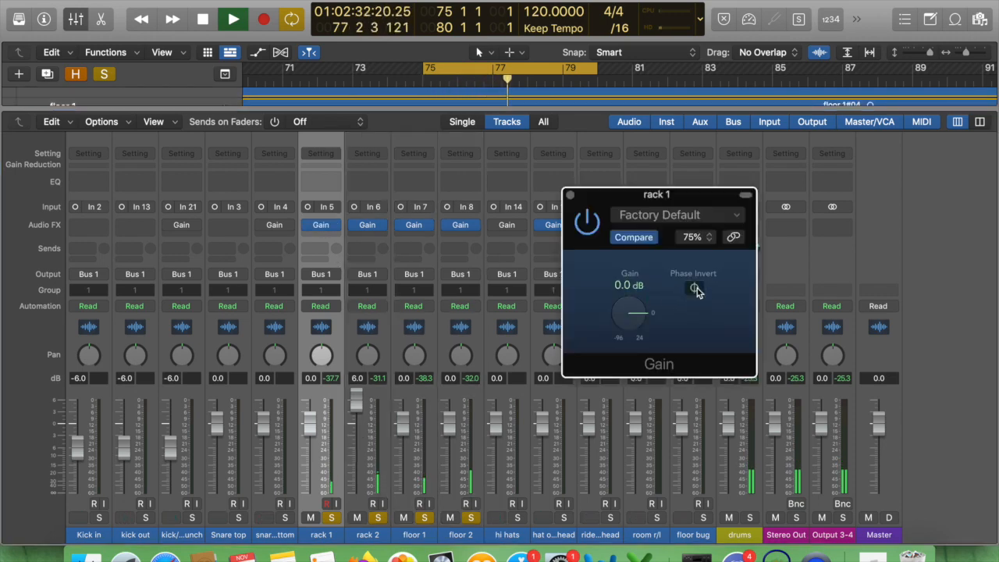
left_click(571, 195)
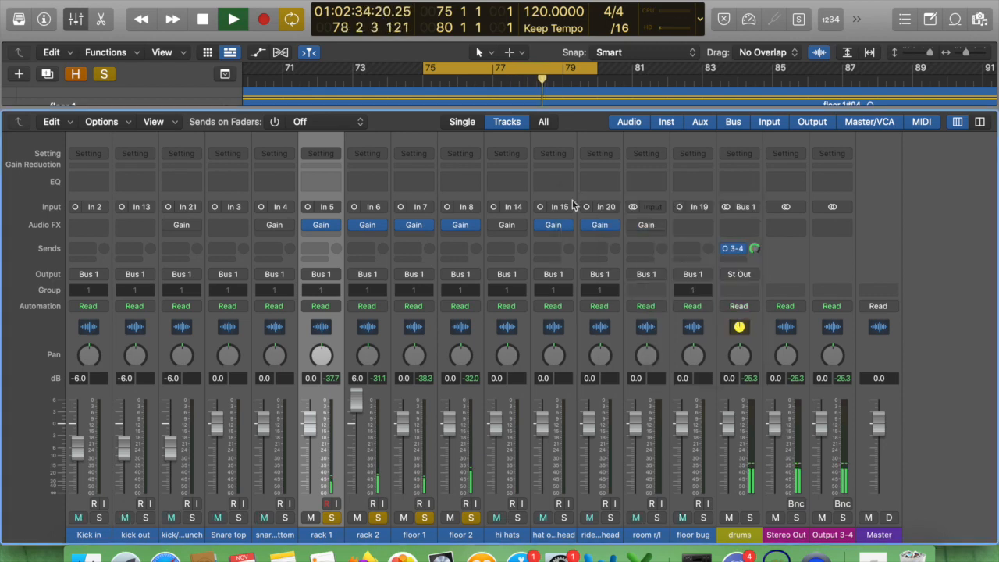
mouse_move(309, 229)
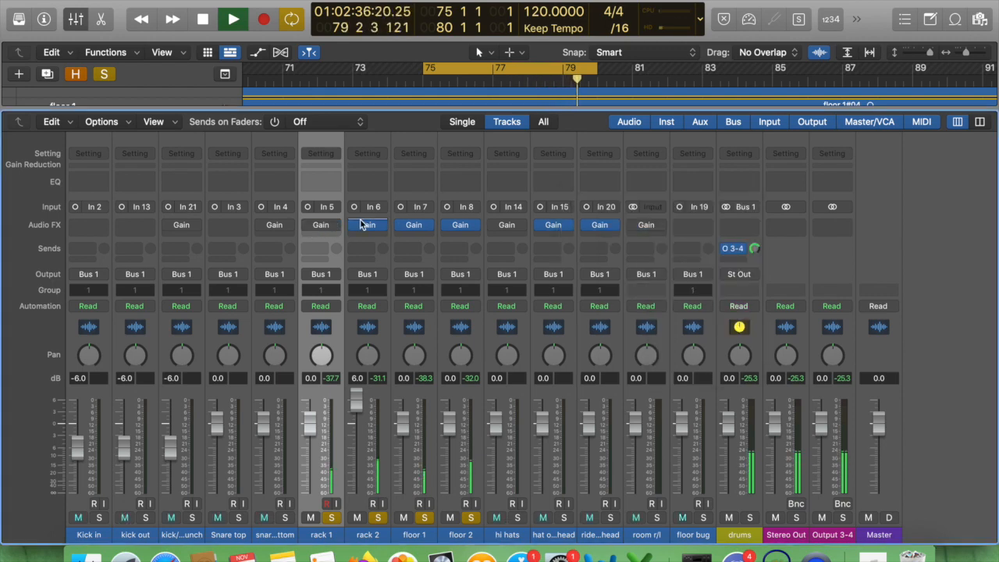
Turn on Phase Invert in rack 2's Gain plug-in and bypass the plug-in.
left_click(367, 225)
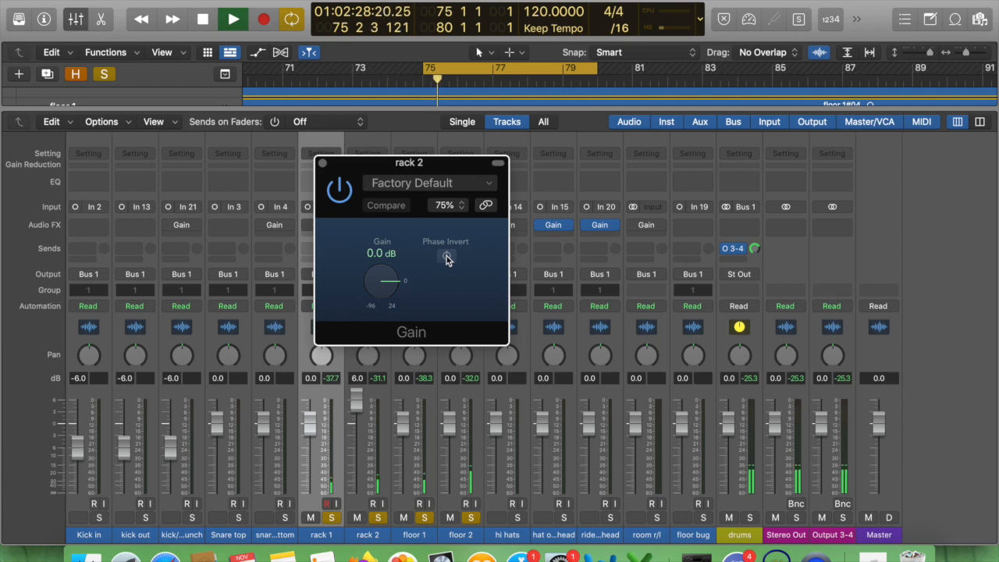
left_click(446, 258)
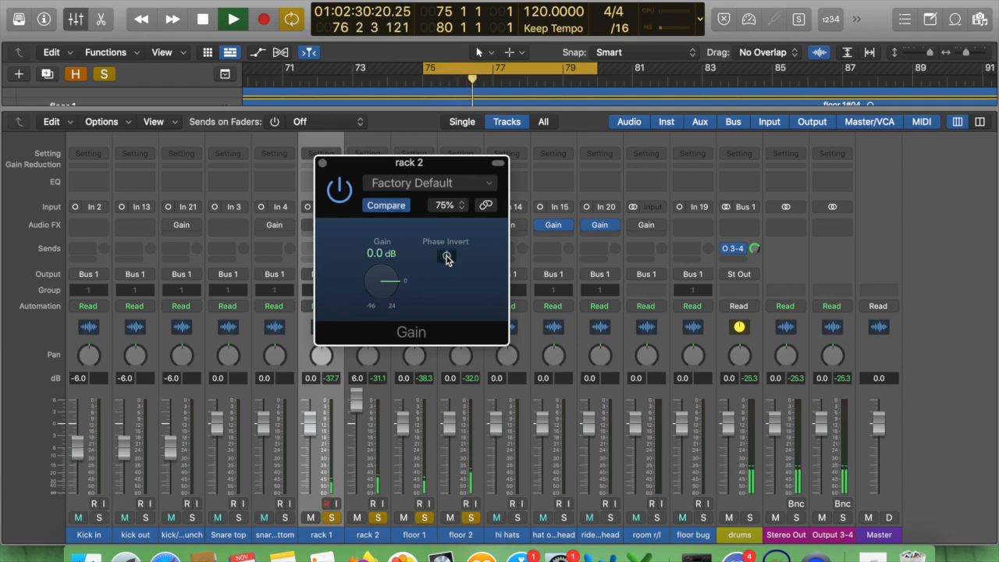
left_click(322, 163)
left_click(402, 226)
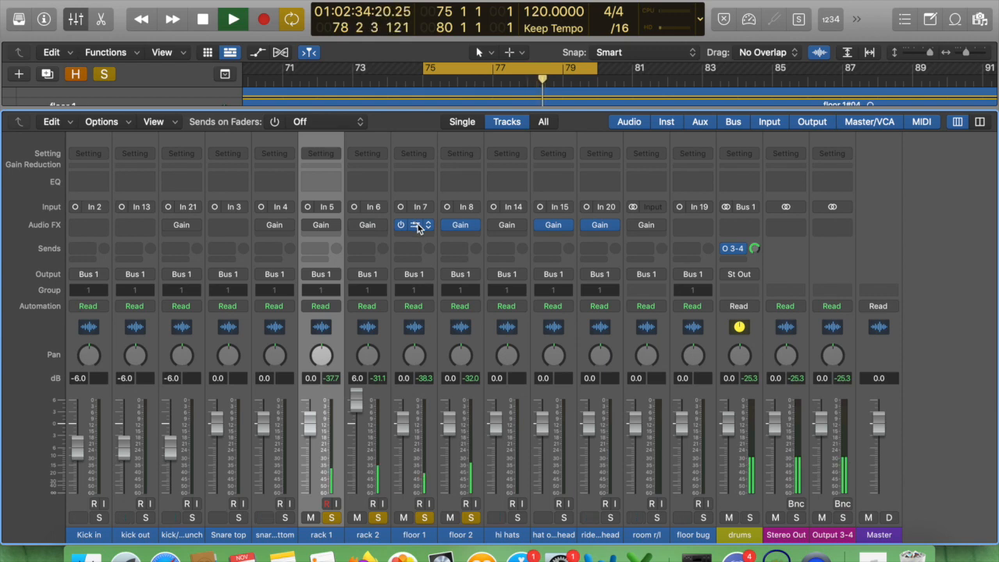
Turn on Phase Invert in floor 1's Gain plug-in and bypass the plug-in.
left_click(417, 226)
left_click(448, 256)
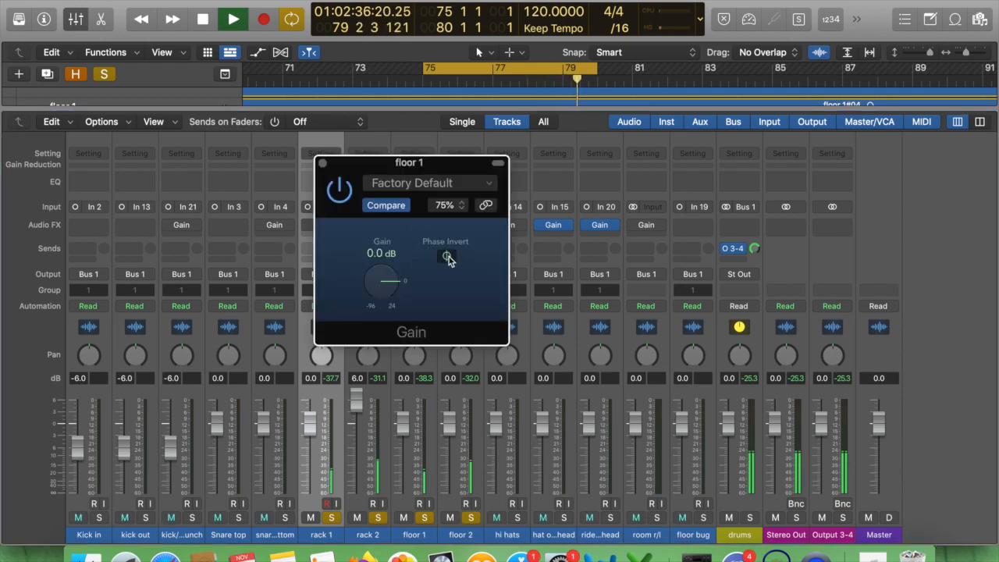
left_click(448, 257)
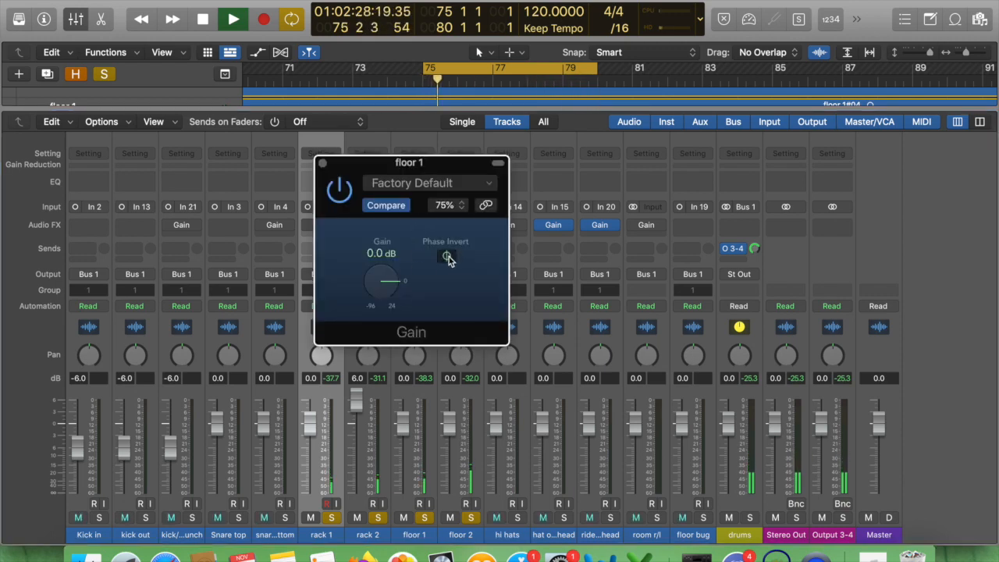
left_click(323, 163)
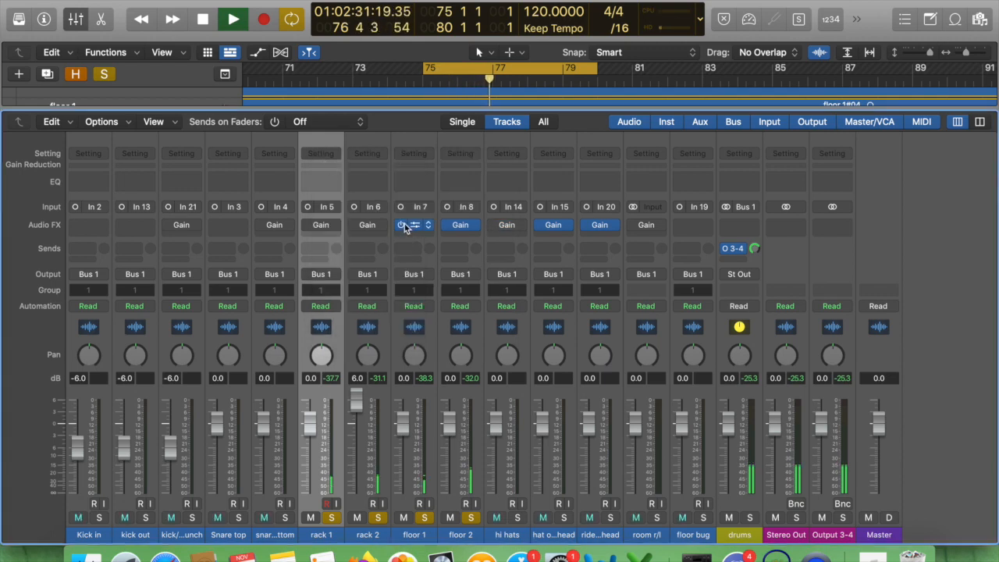
Toggle Phase Invert in floor 2's Gain plug-in during playback to compare, leave it on and stop playback.
left_click(459, 225)
left_click(447, 257)
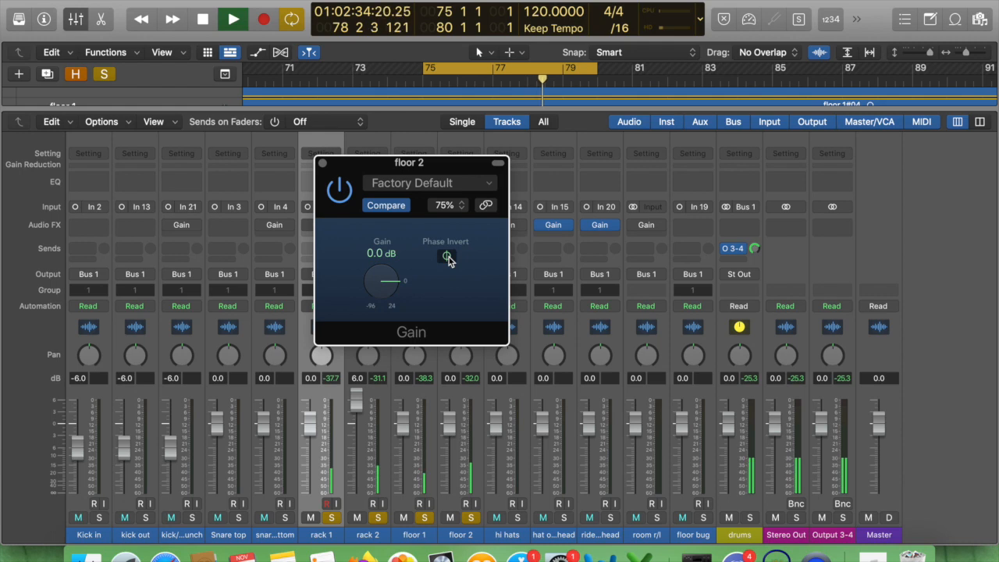
left_click_drag(379, 169, 566, 187)
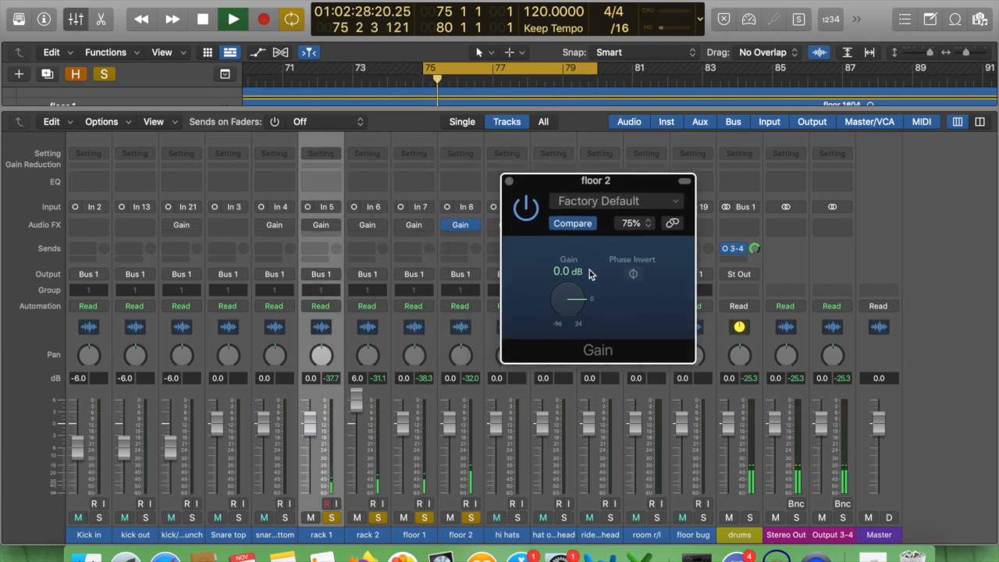
left_click(635, 277)
left_click(635, 276)
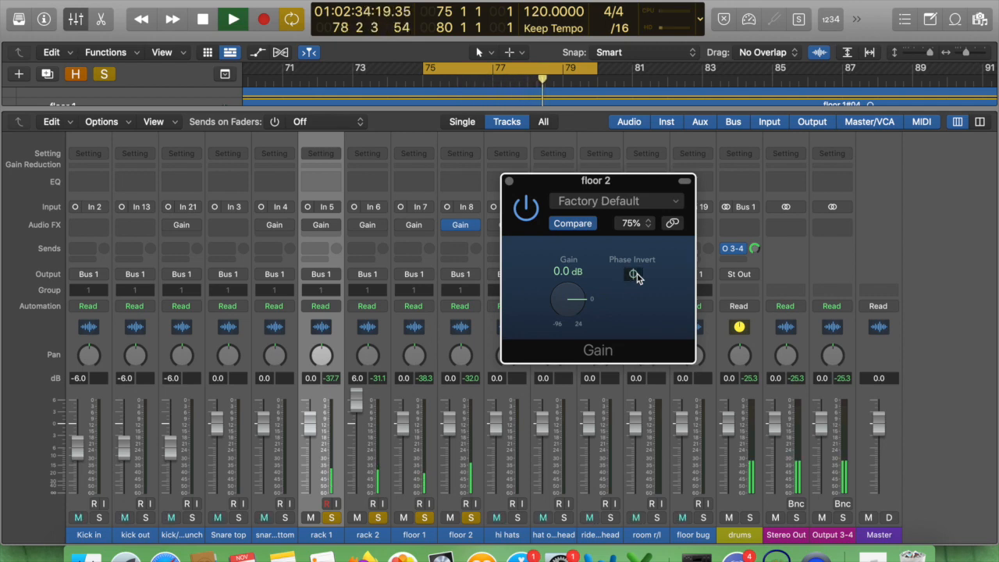
left_click(635, 276)
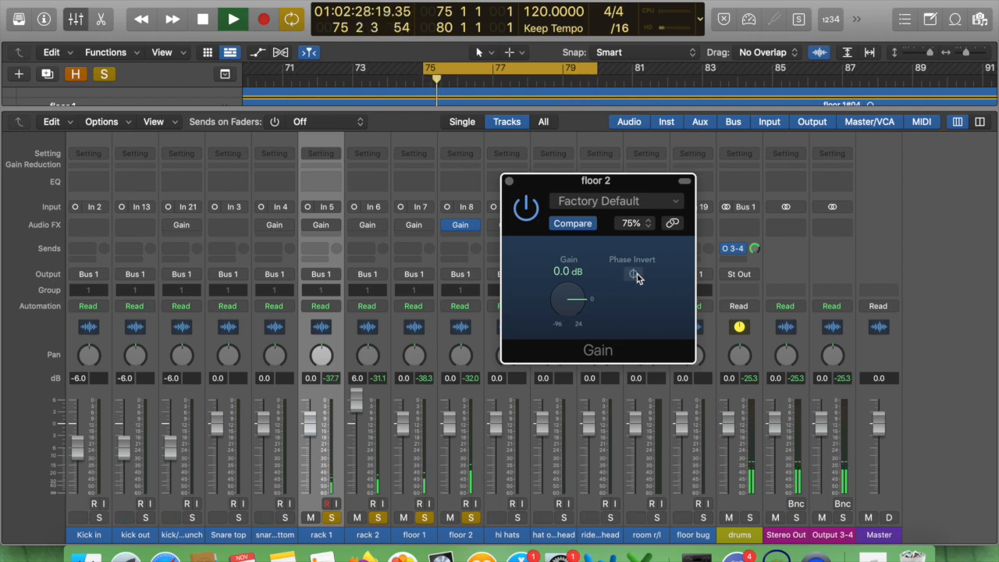
left_click(635, 276)
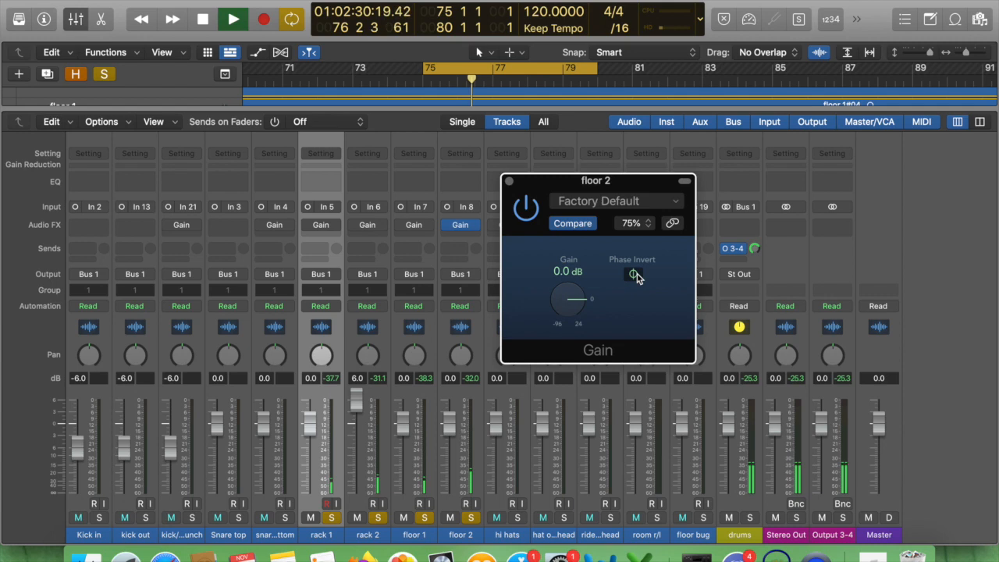
key("space")
left_click(508, 183)
Find the next floor tom hits in the arrangement and set the cycle range from bar 86 to bar 91.
key("x")
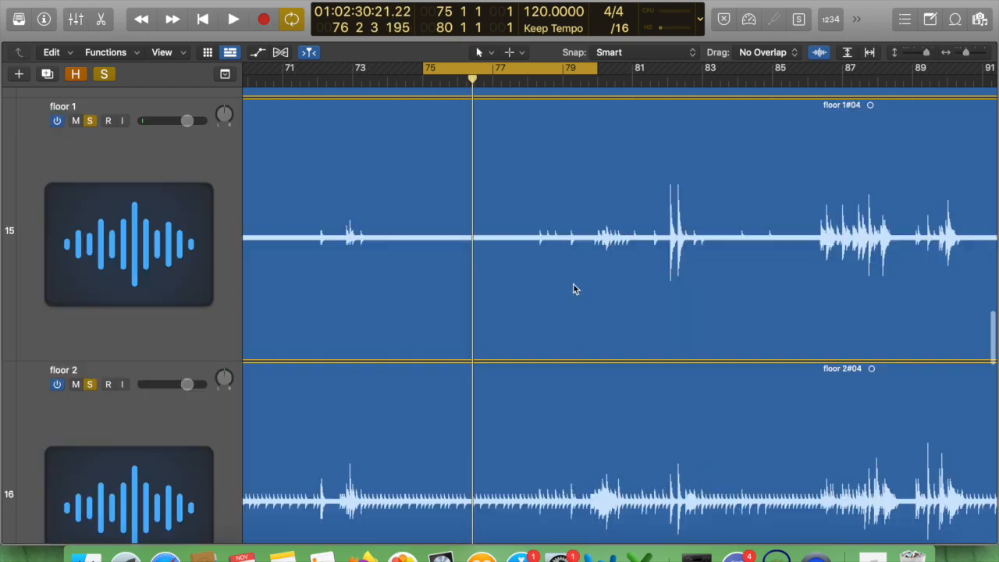
left_click(532, 73)
scroll(677, 187, "right", 10)
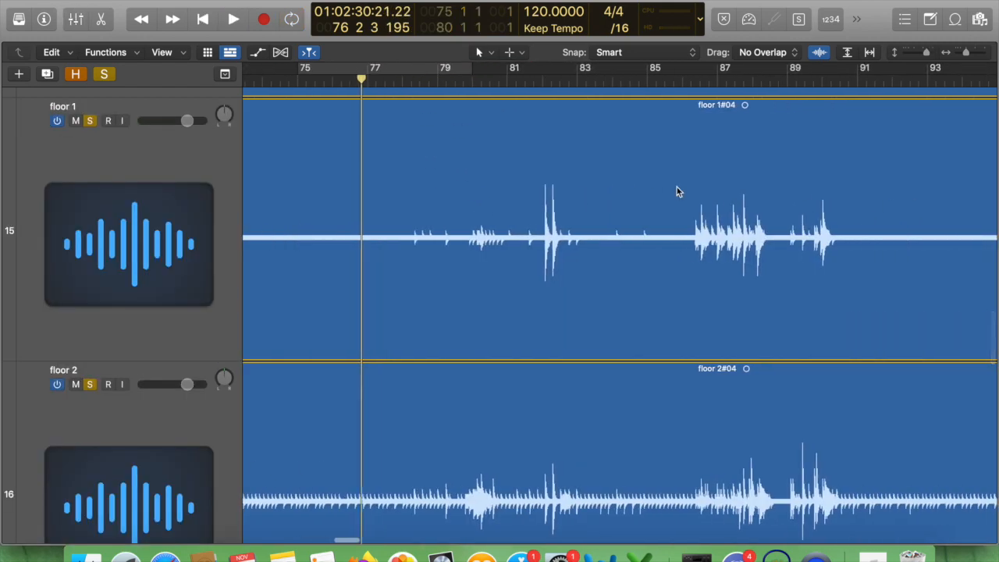
scroll(677, 186, "down", 3)
scroll(676, 186, "up", 10)
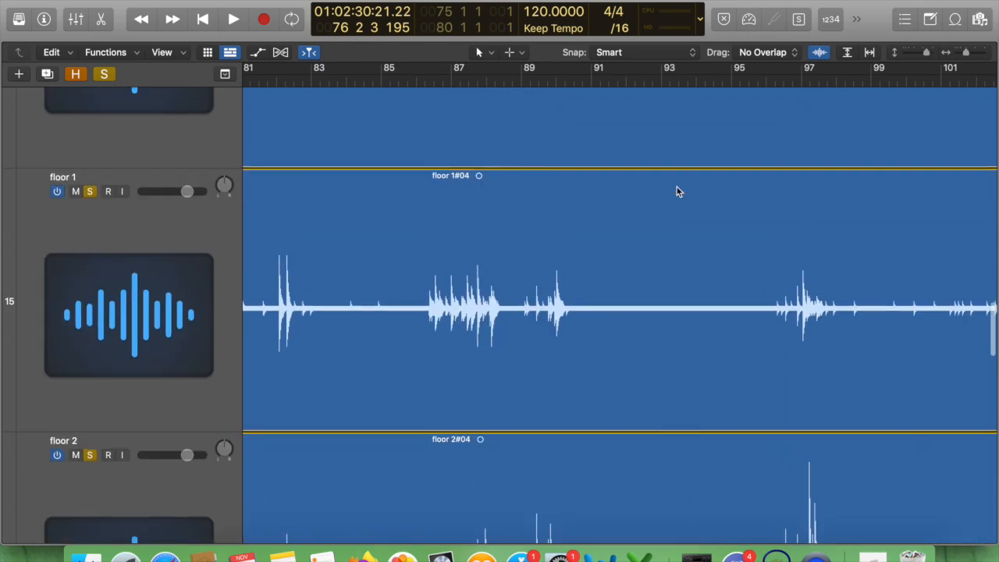
scroll(676, 186, "down", 7)
scroll(676, 186, "down", 8)
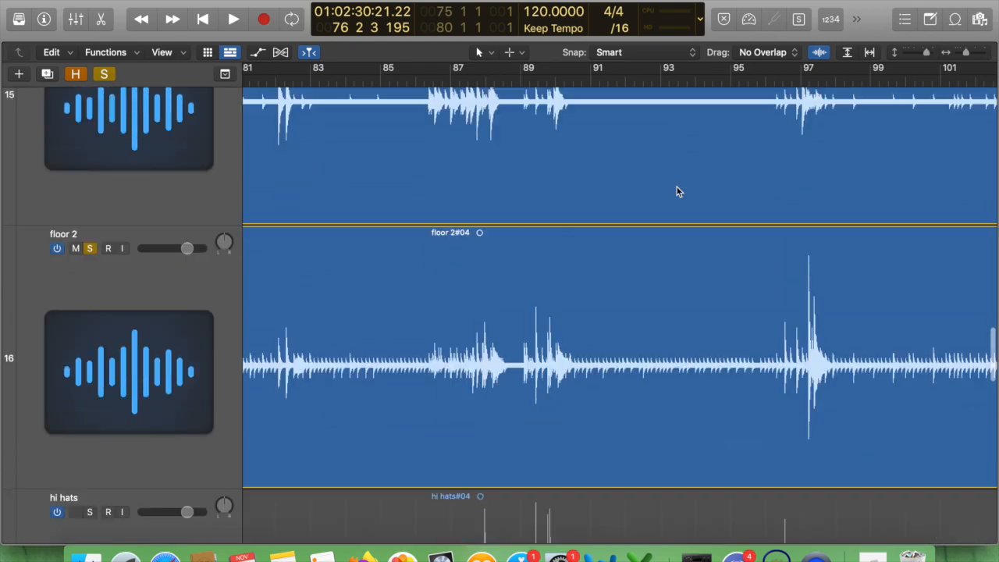
scroll(676, 186, "up", 4)
scroll(676, 186, "up", 2)
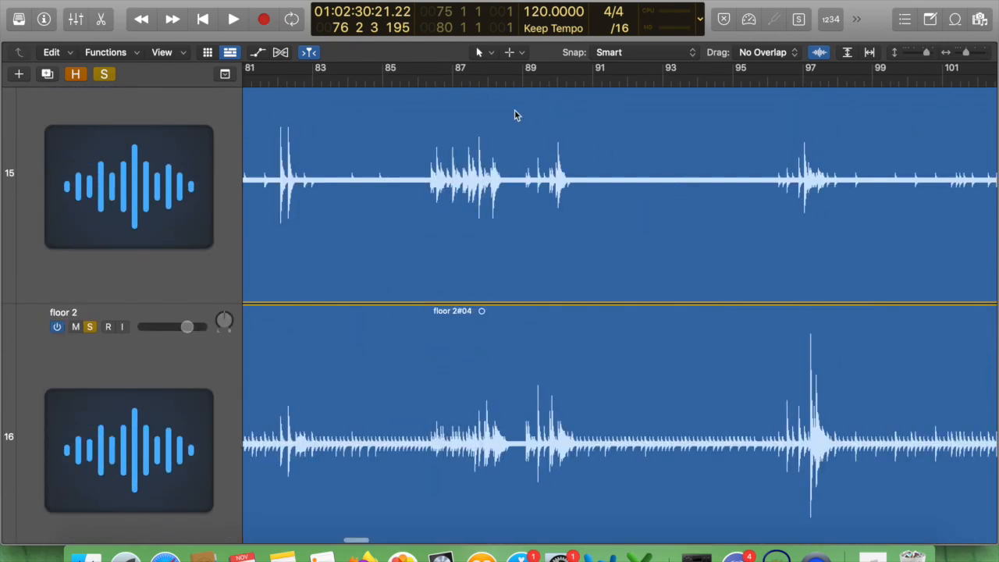
left_click_drag(421, 71, 598, 99)
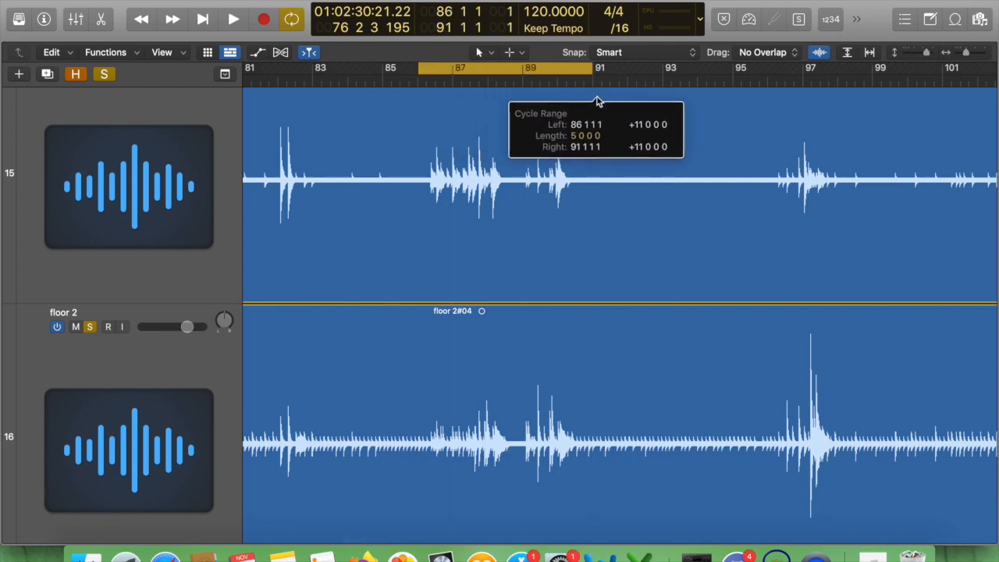
scroll(597, 218, "up", 10)
scroll(597, 219, "down", 10)
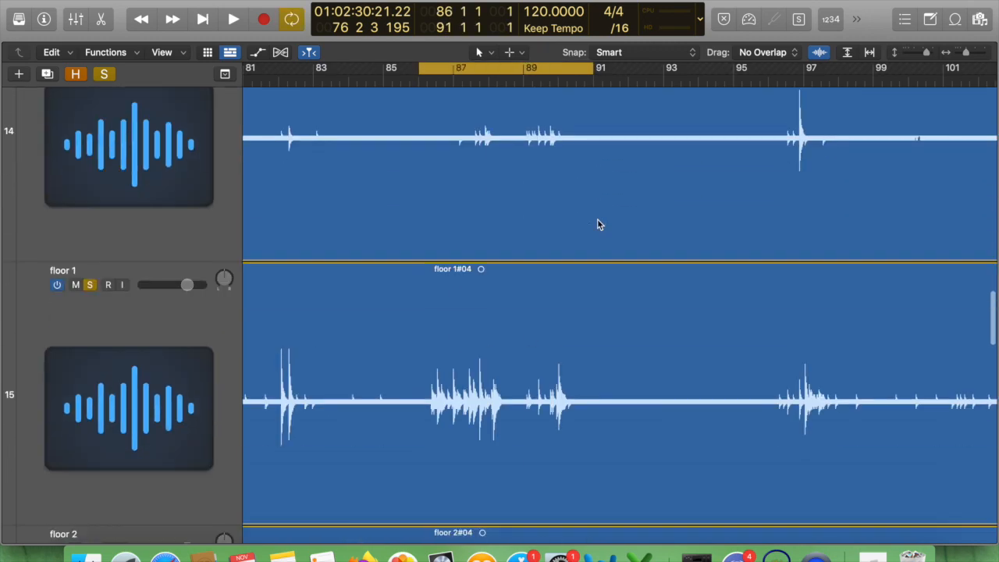
key("x")
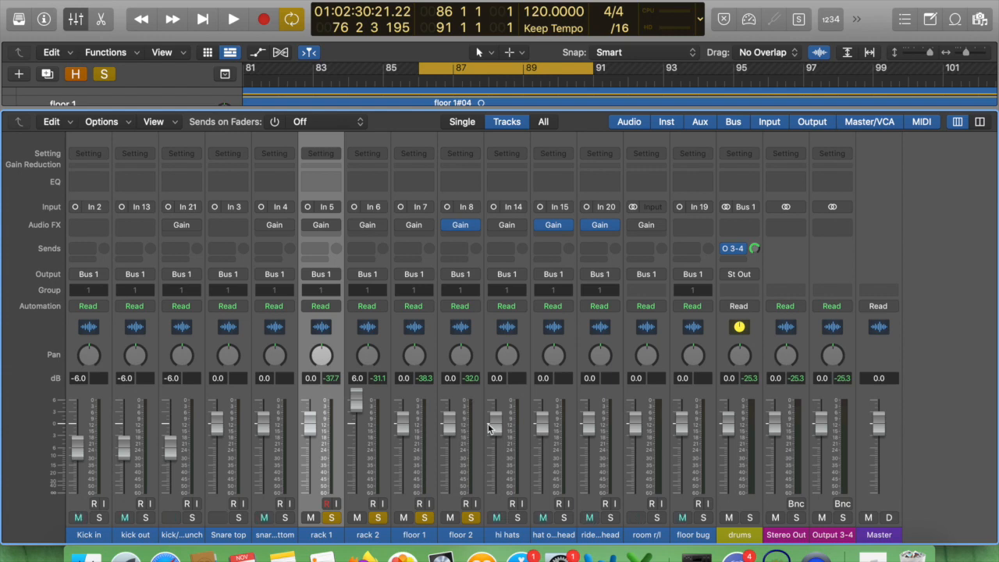
Play the new cycle range and turn off Phase Invert in floor 2's Gain plug-in to compare the floor tom sound.
key("space")
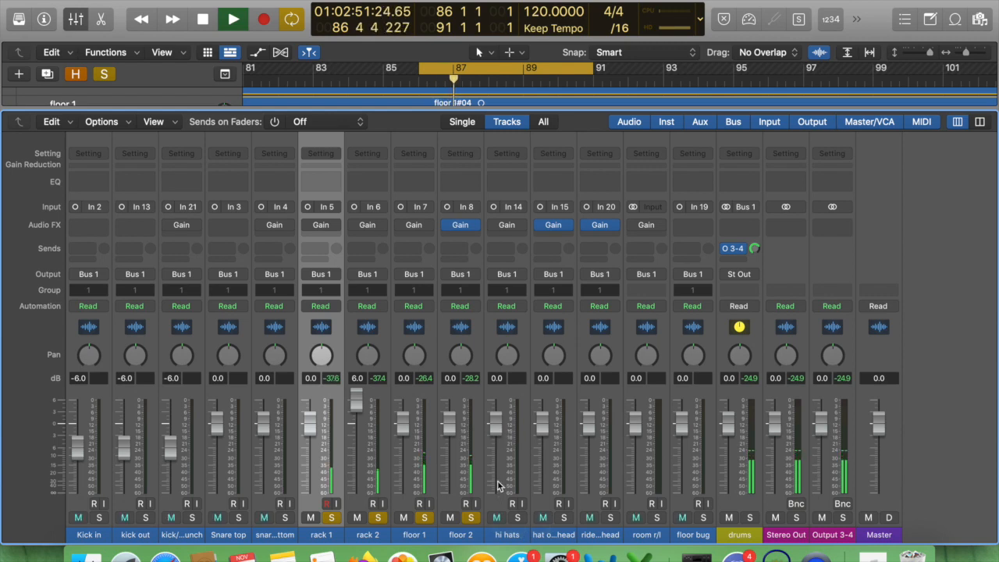
left_click(460, 225)
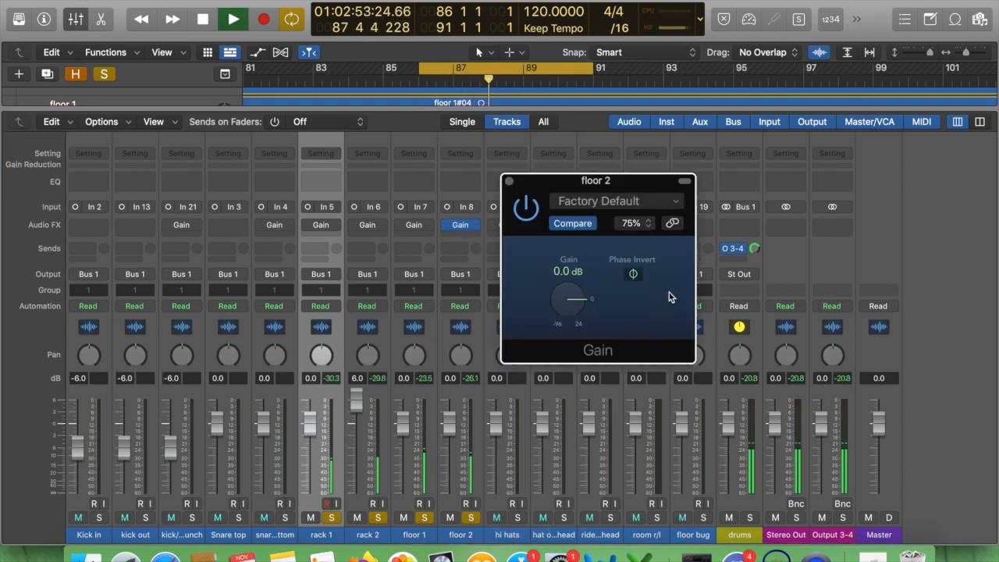
key("x")
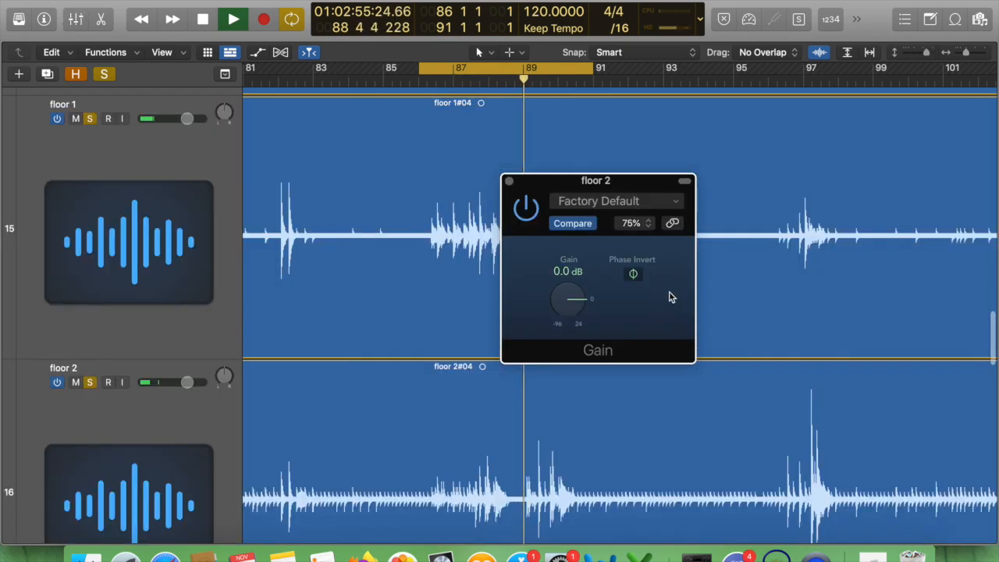
left_click_drag(632, 181, 733, 181)
left_click(735, 274)
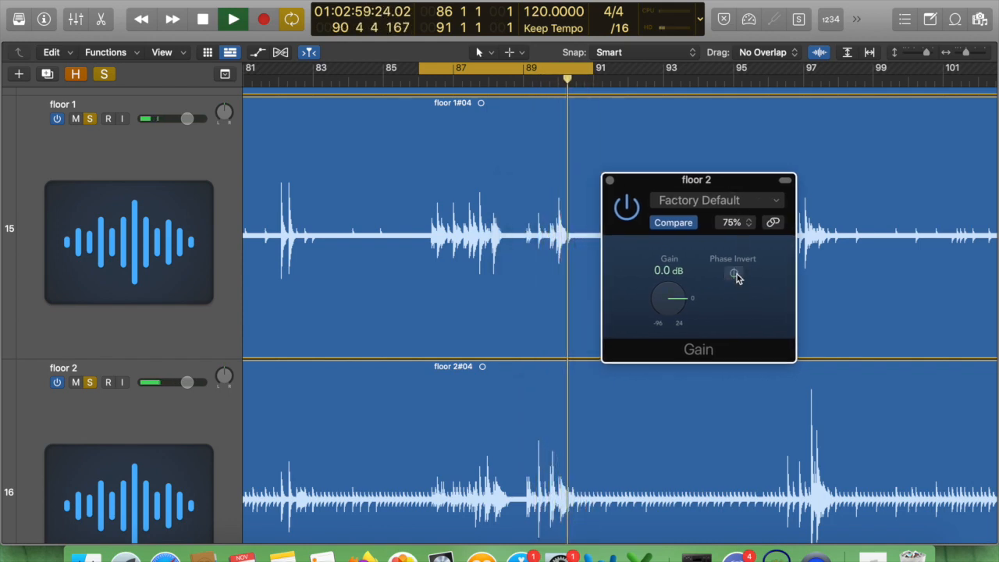
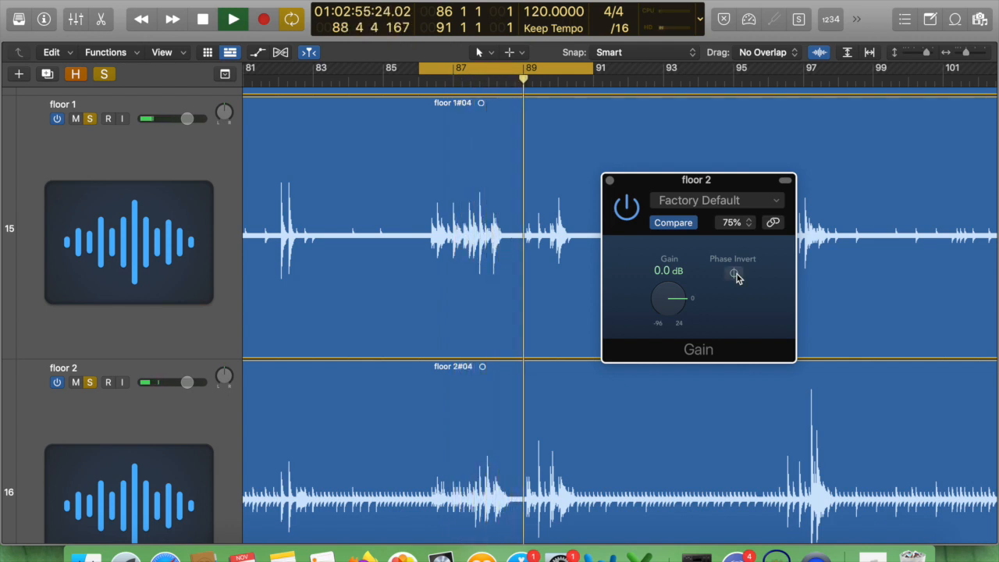
key("space")
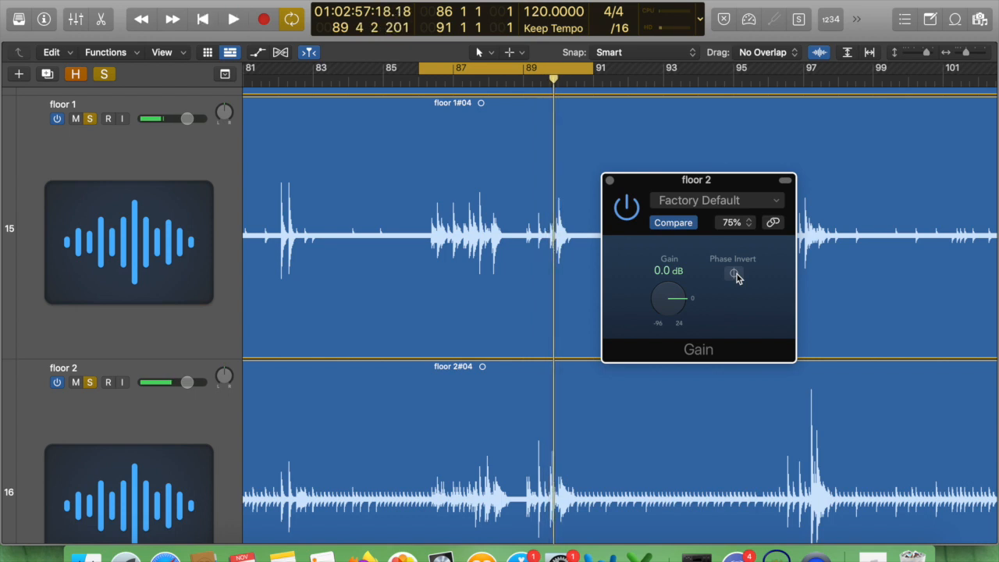
Set the cycle range from bar 96 to bar 98 over the loud floor 2 hits and play it in a loop.
left_click_drag(652, 182, 416, 154)
scroll(650, 189, "right", 4)
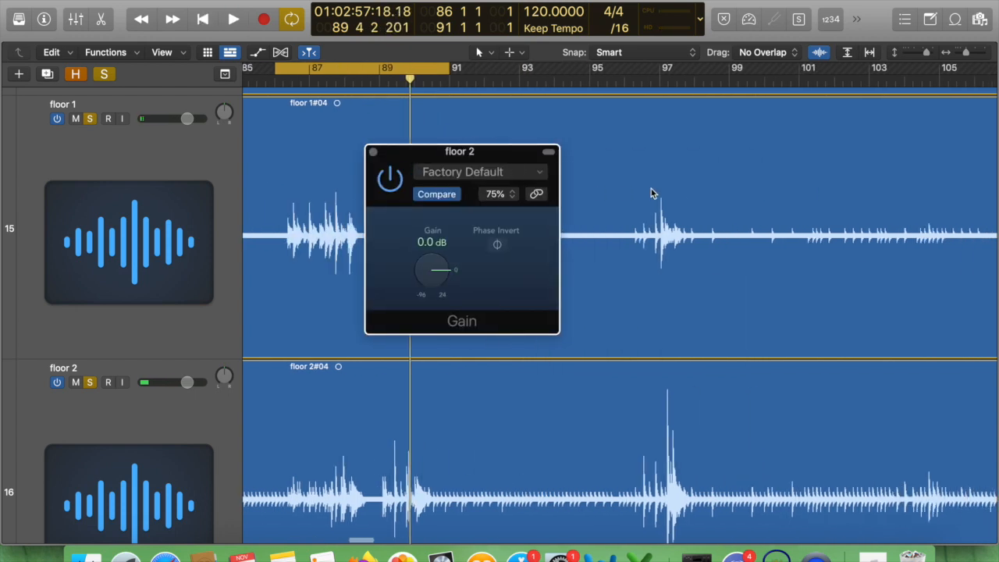
left_click(435, 70)
left_click_drag(621, 74, 710, 76)
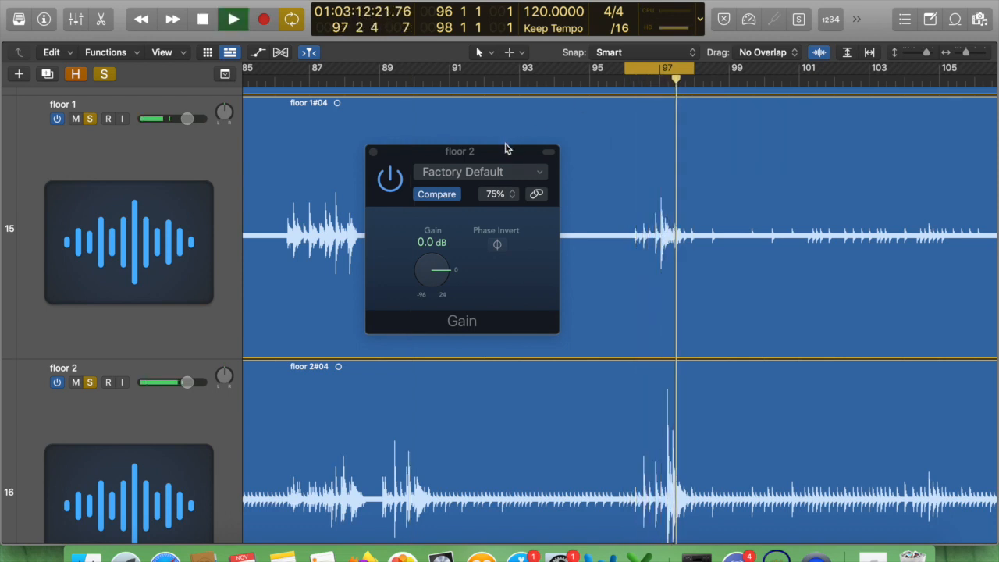
Compare floor 2 with Phase Invert on and off, leave it on, and stop playback to return to the mixer.
left_click(498, 244)
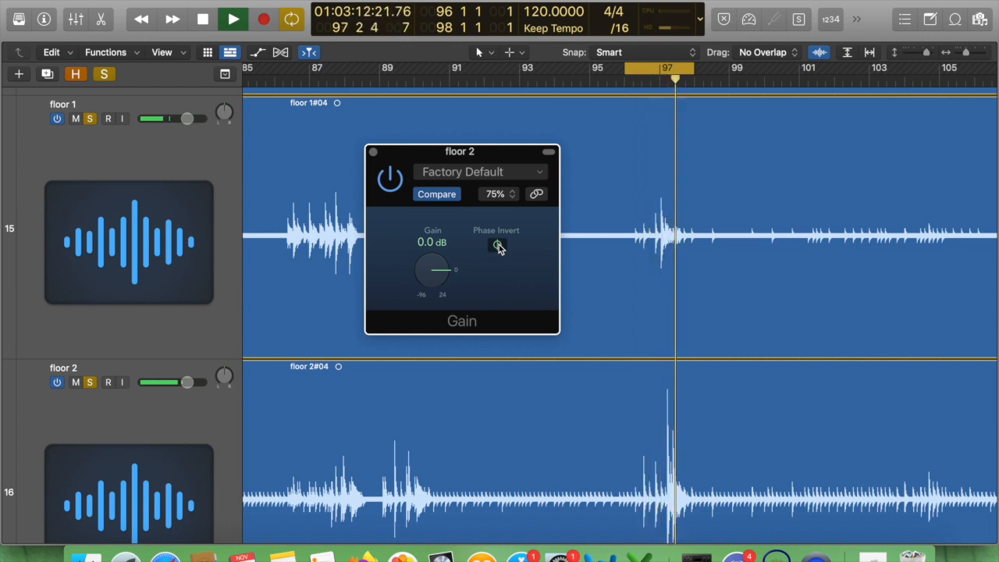
left_click(498, 245)
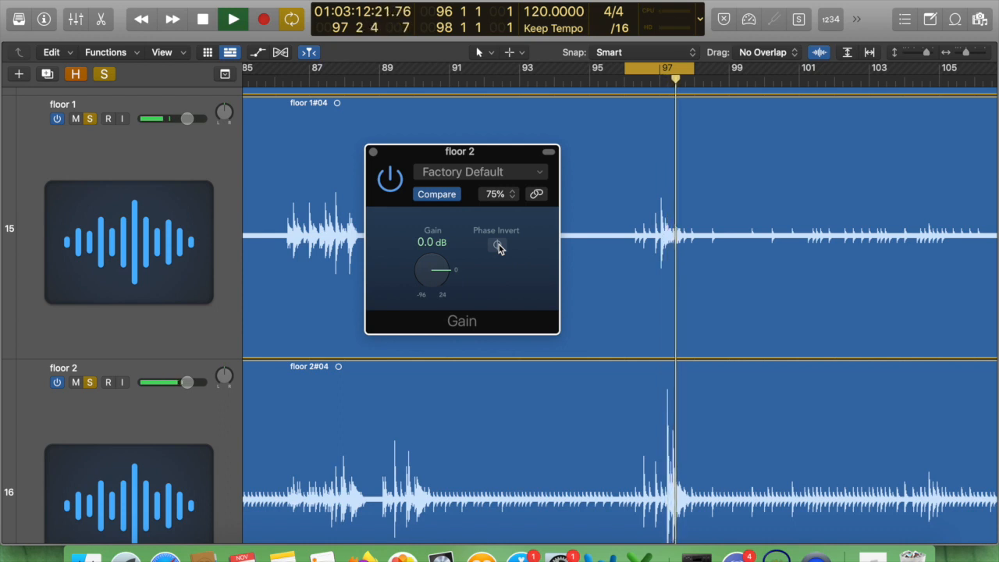
left_click(498, 246)
key("space")
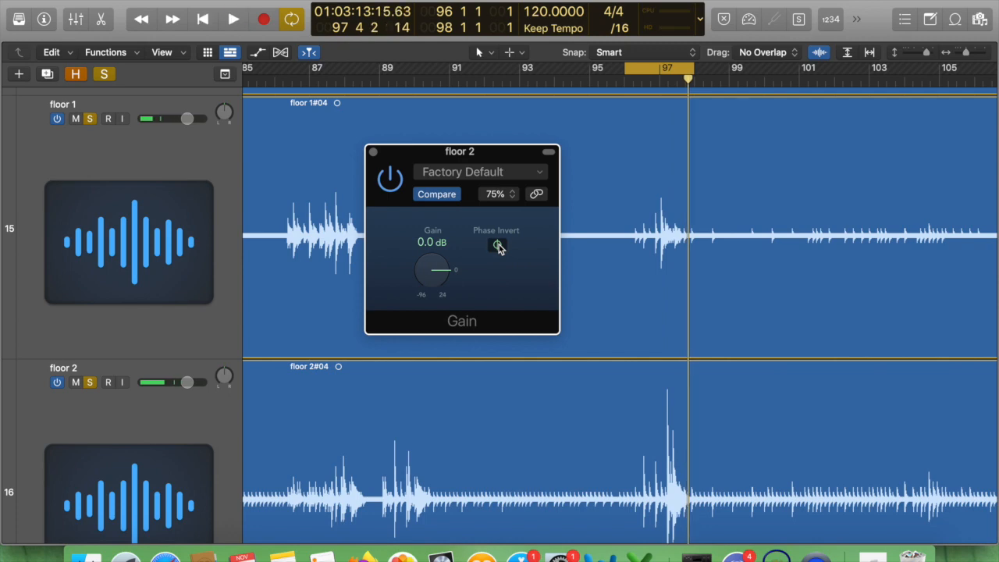
left_click(373, 151)
key("x")
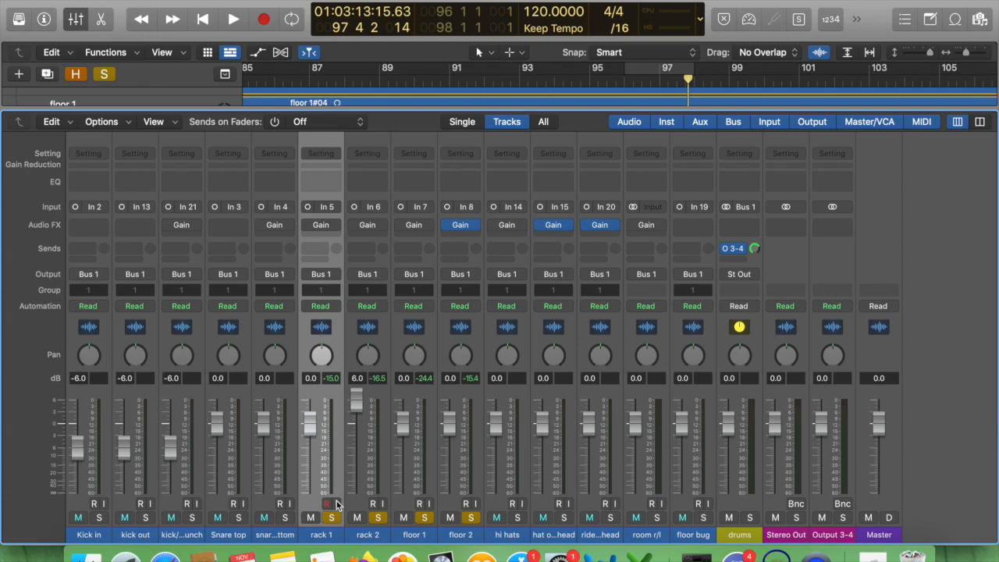
Select the rack 1 through floor 2 channels and bypass floor 2's Gain plug-in.
left_click_drag(327, 477, 458, 479)
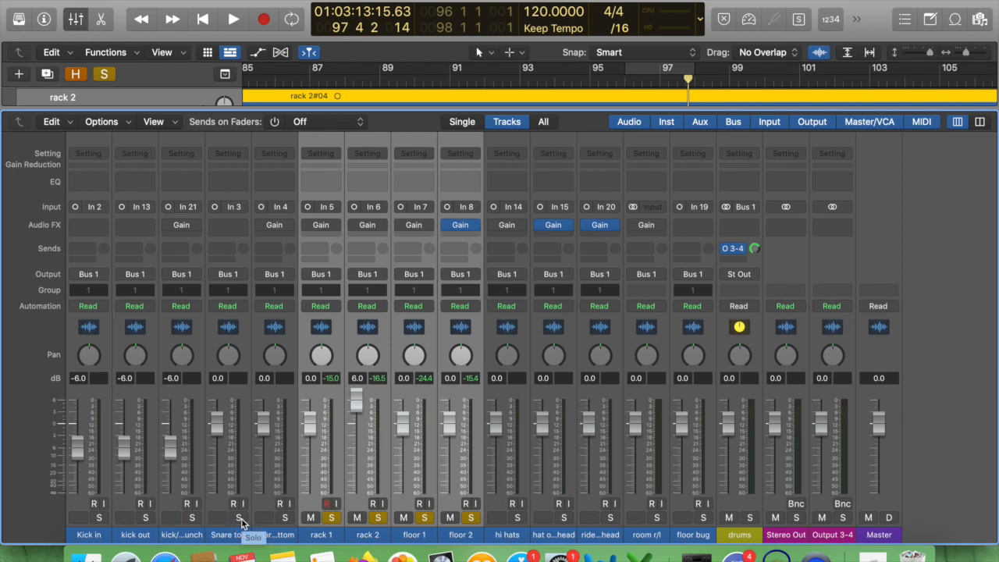
mouse_move(450, 226)
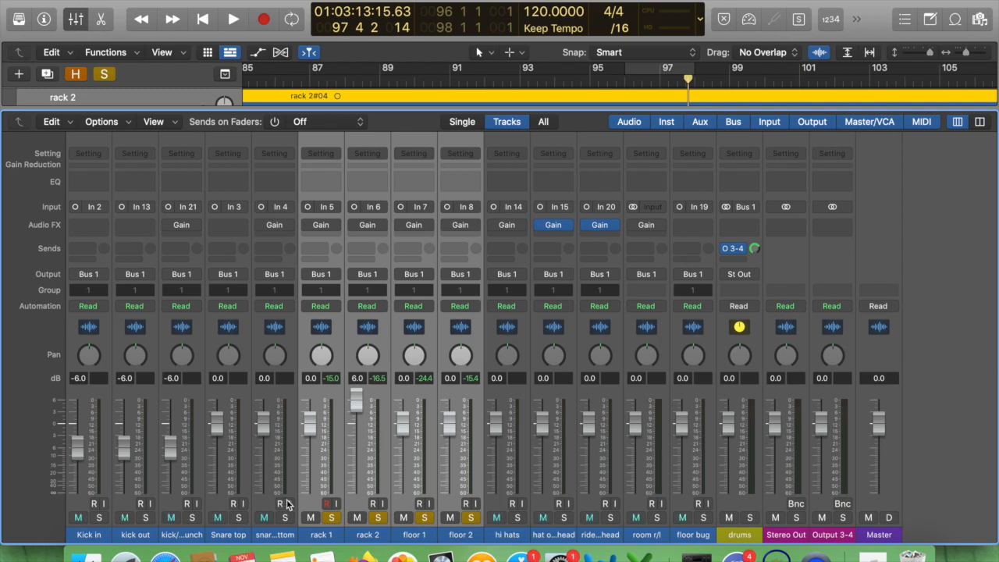
left_click_drag(224, 504, 451, 504)
Link the Gain window to the selected channel and make sure Phase Invert is on for rack 1, rack 2, floor 1 and floor 2.
left_click(335, 459)
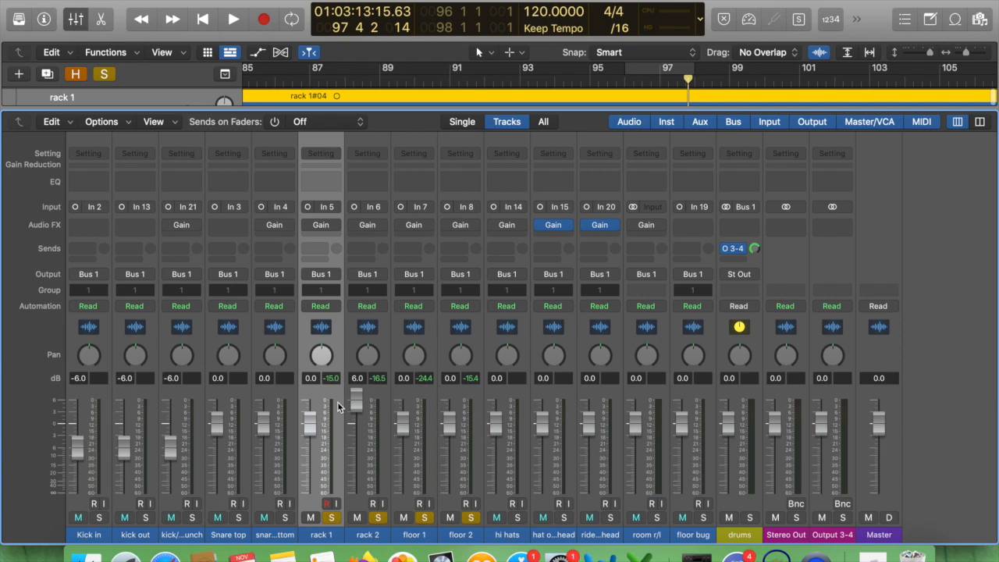
left_click(325, 227)
left_click(691, 291)
left_click(731, 237)
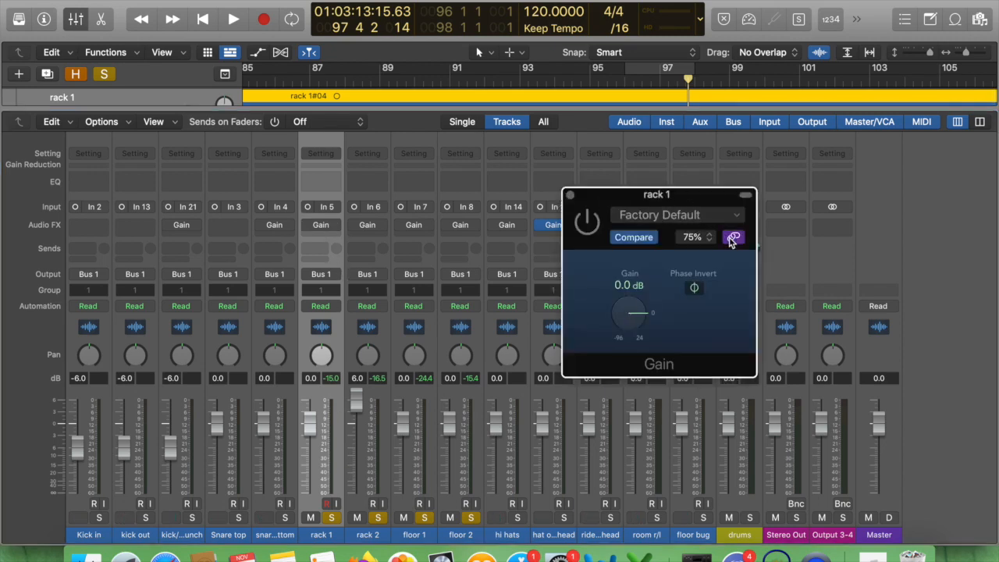
key("Down")
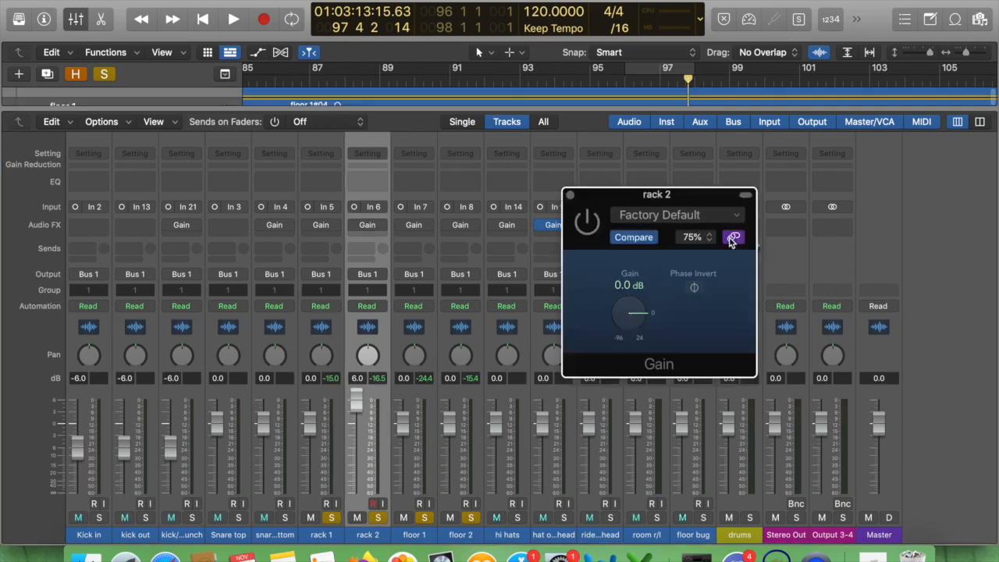
key("Down")
key("Down")
left_click(694, 290)
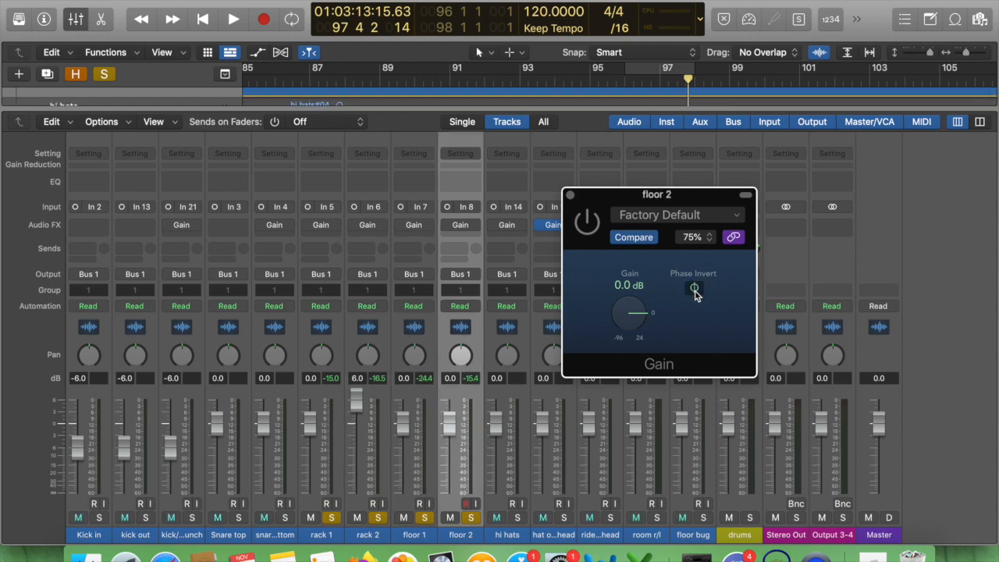
left_click(570, 194)
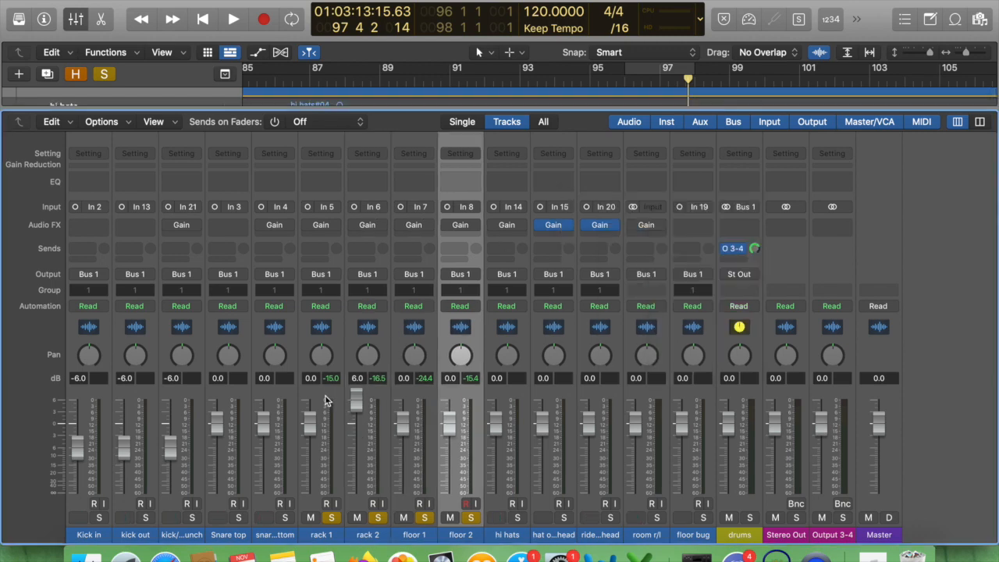
Solo the Snare top and snare bottom channels together with rack 1, rack 2, floor 1 and floor 2.
left_click_drag(324, 395, 453, 400)
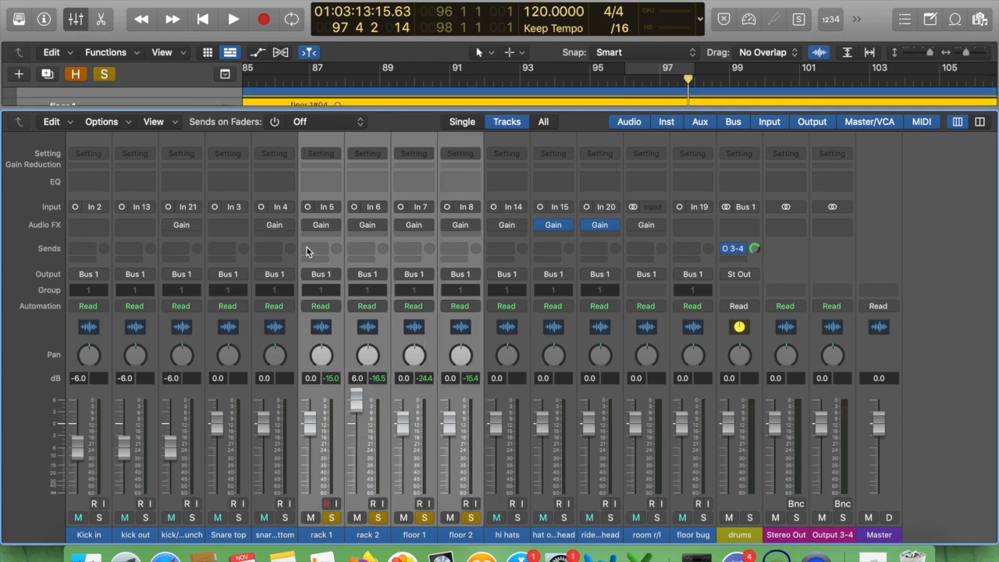
left_click_drag(226, 498, 466, 500)
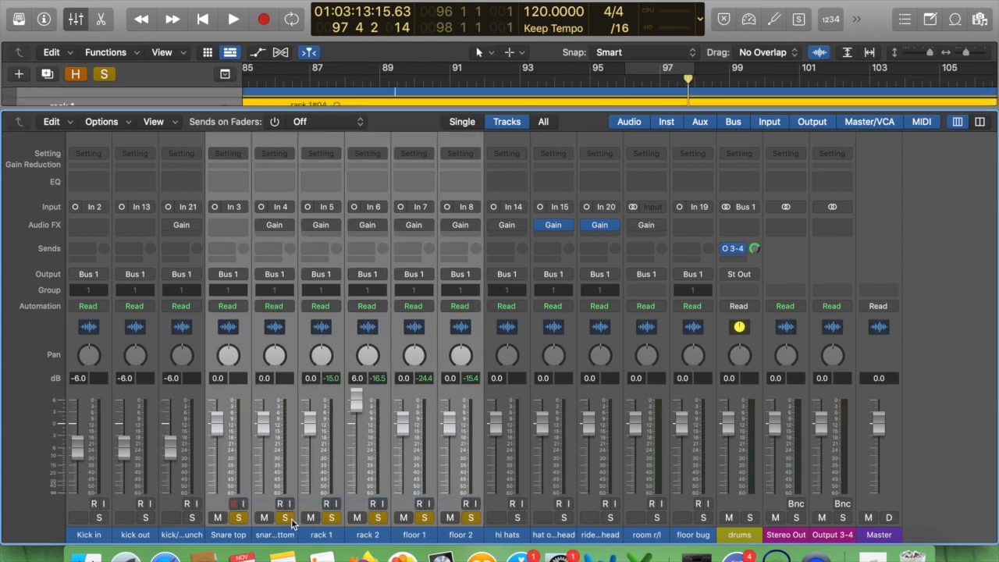
Locate the snare track waveforms around bar 98, start playback there, and return to the mixer.
key("x")
key("super+Left")
key("super+Left")
key("super+Left")
key("super+Left")
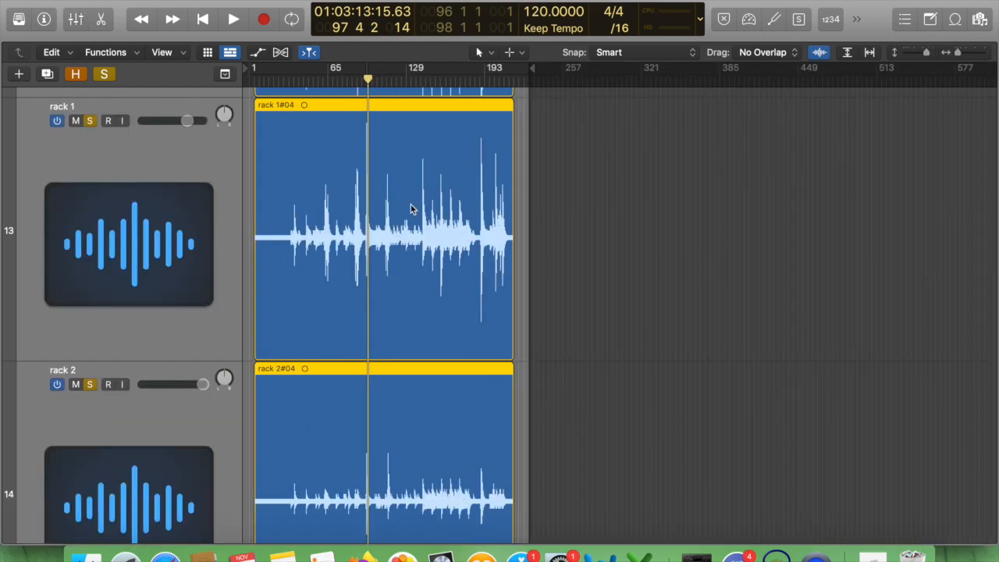
scroll(410, 205, "up", 10)
key("super+Right")
key("super+Right")
key("super+Right")
key("super+Right")
scroll(410, 204, "down", 3)
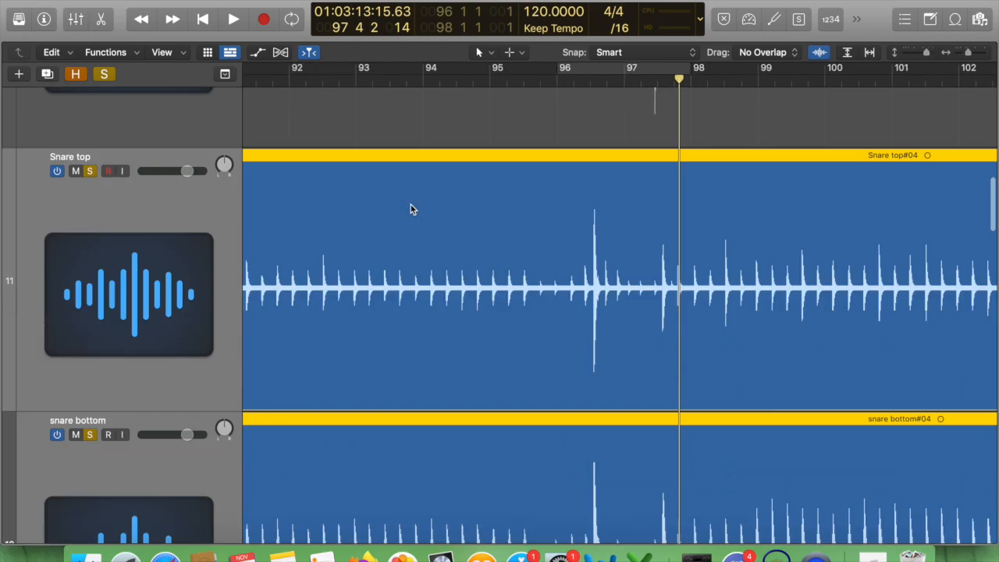
scroll(410, 204, "right", 3)
key("space")
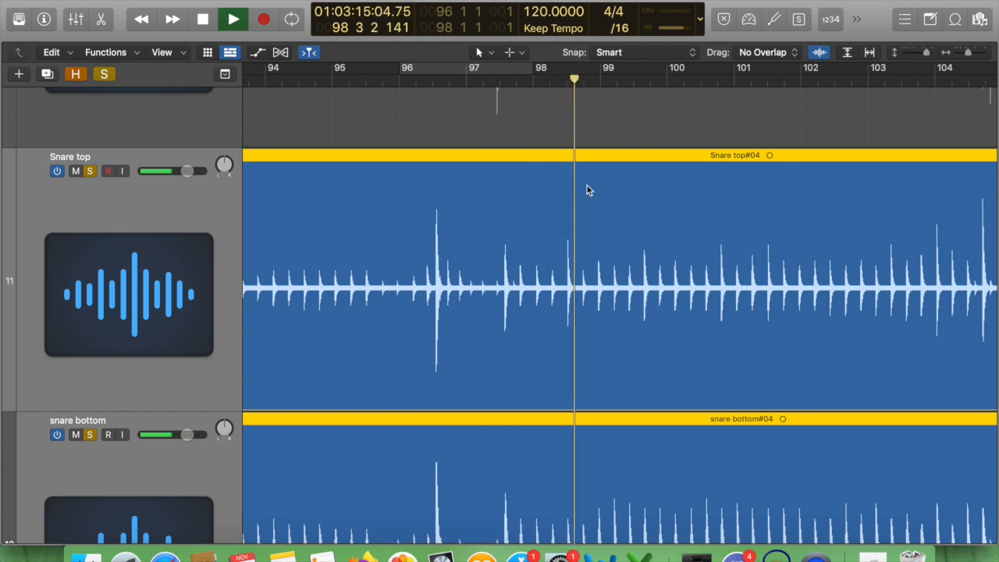
key("x")
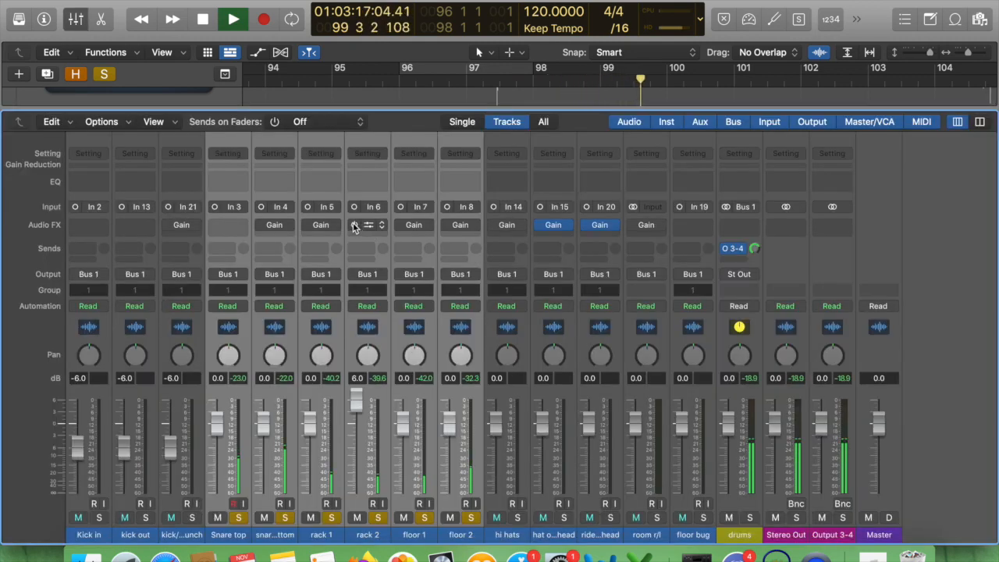
Compare the toms' Gain plug-ins on and off together against the snare mics, leave them bypassed, and stop playback.
left_click(304, 338)
key("shift+Down")
key("shift+Down")
key("shift+Down")
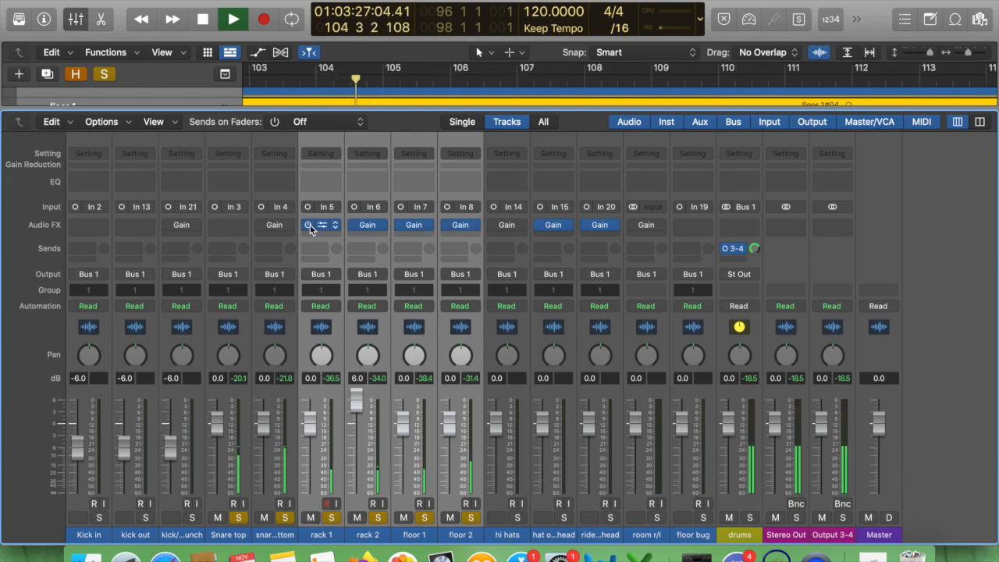
left_click(309, 226)
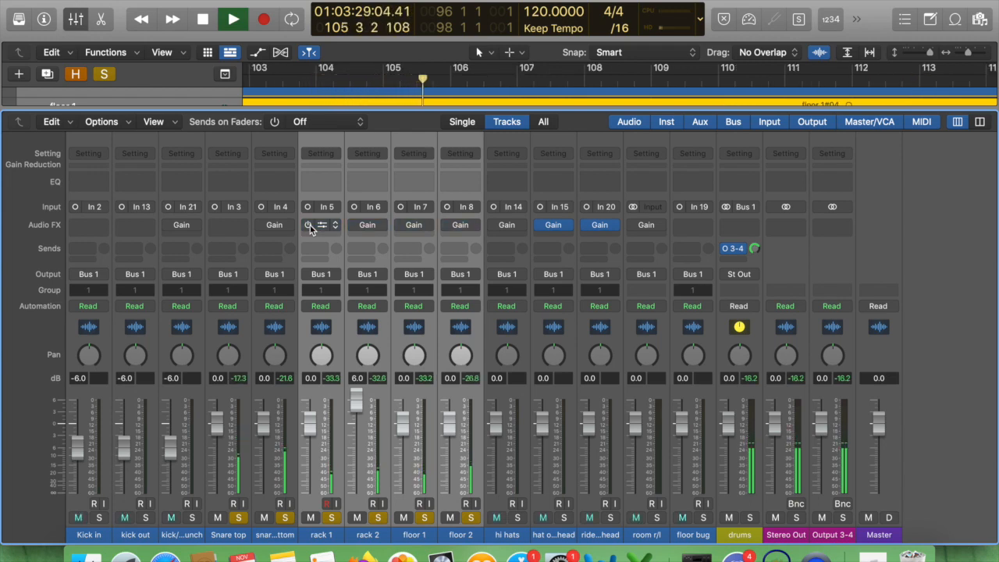
left_click(309, 225)
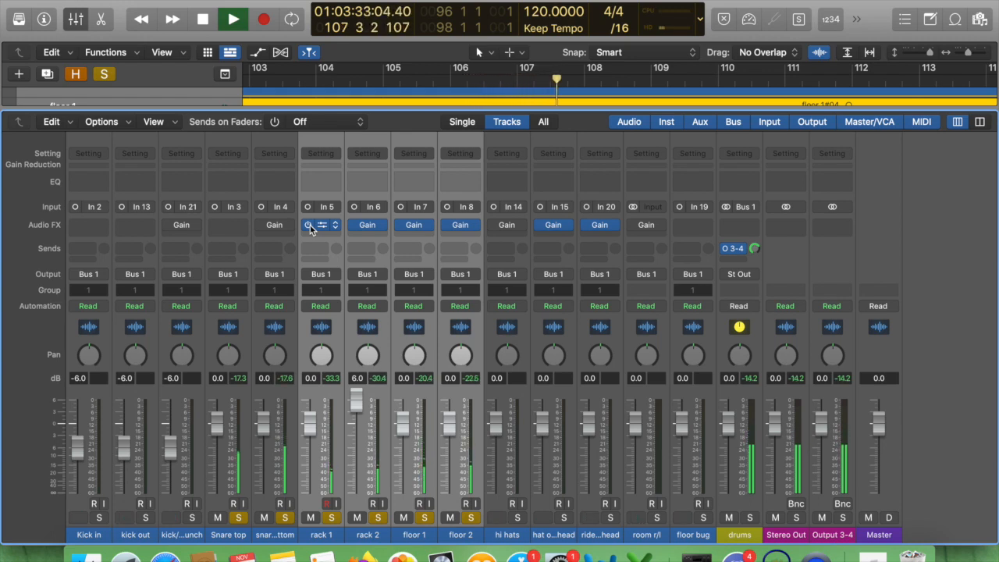
left_click(309, 225)
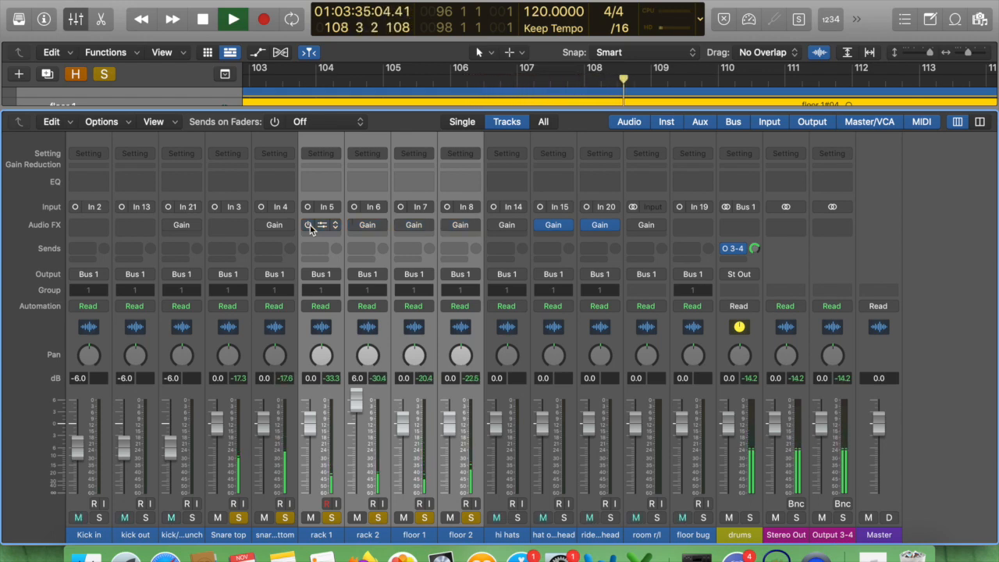
key("space")
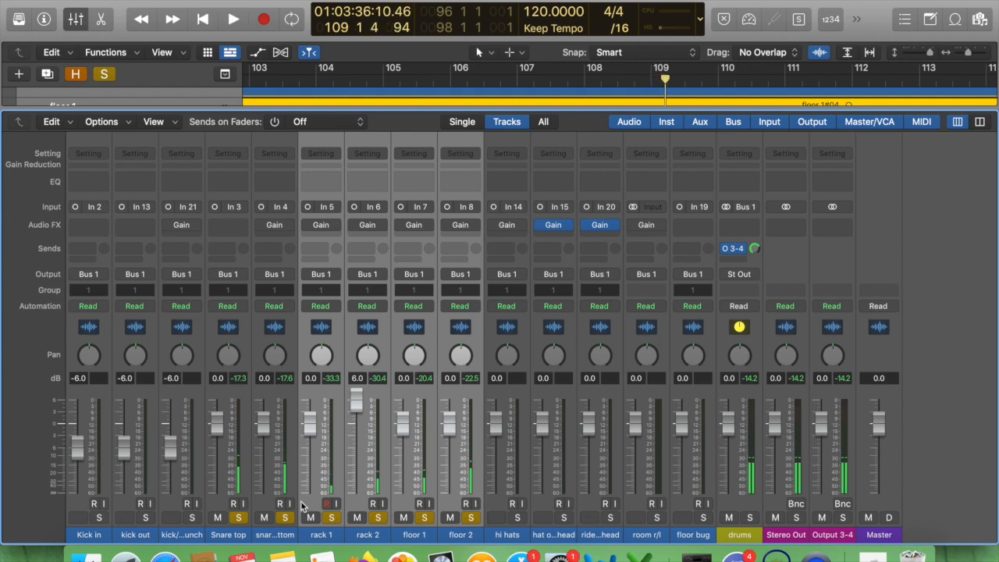
Unsolo both snare channels, solo Kick in and kick out with the toms, and start playback.
left_click(238, 517)
left_click(99, 518)
key("space")
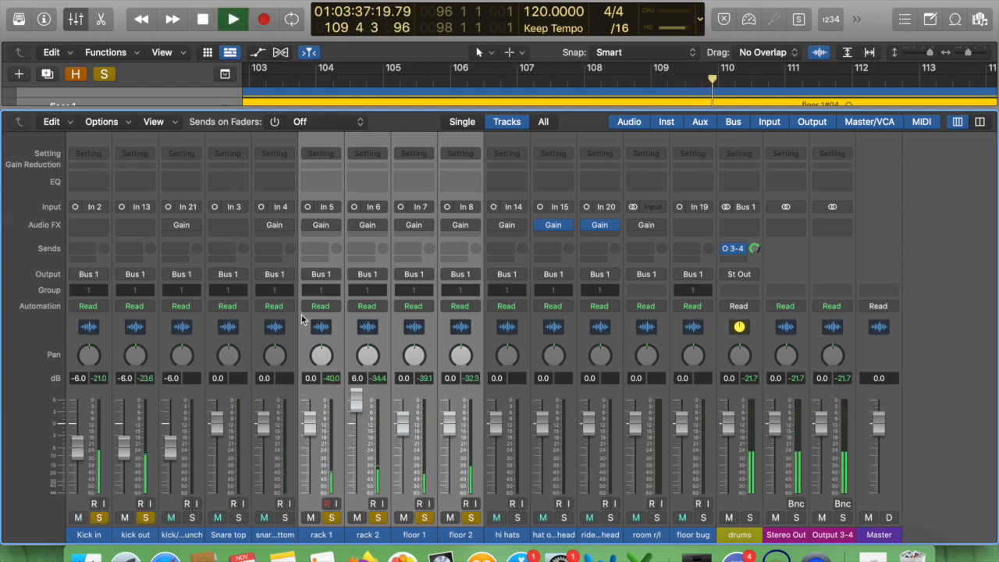
Compare the toms' Gain plug-ins on and off together against the kick mics, and leave them bypassed.
left_click(309, 226)
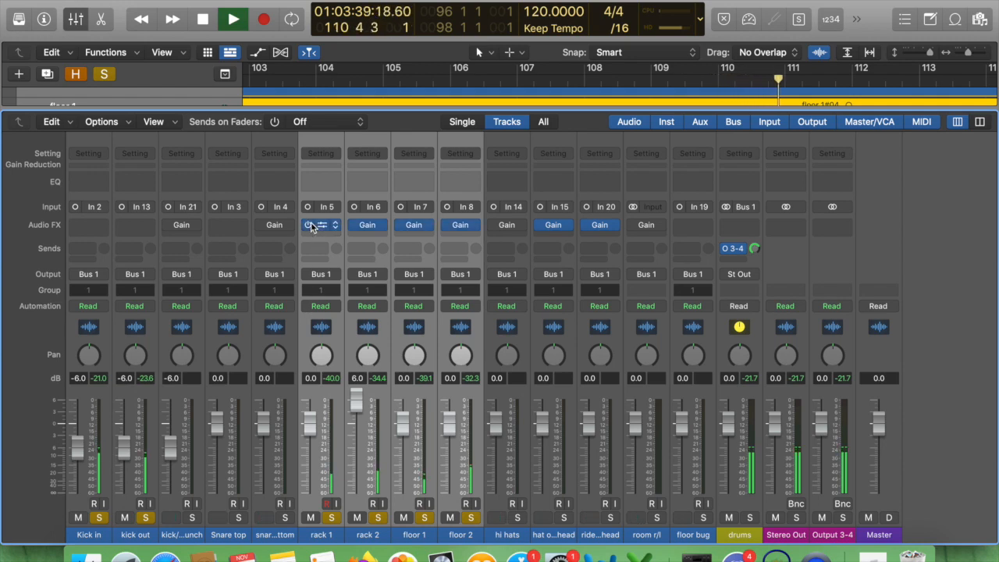
left_click(310, 226)
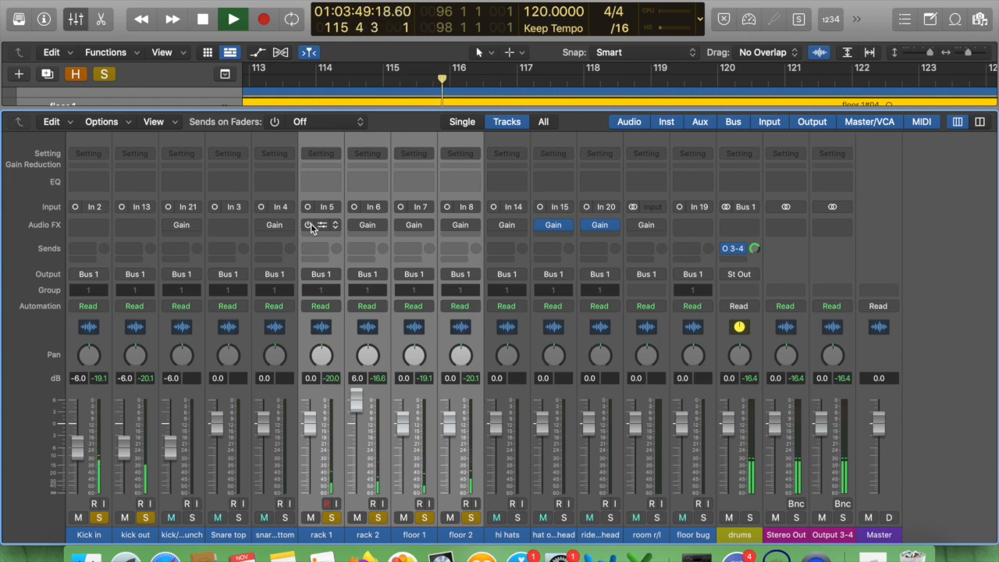
left_click(308, 226)
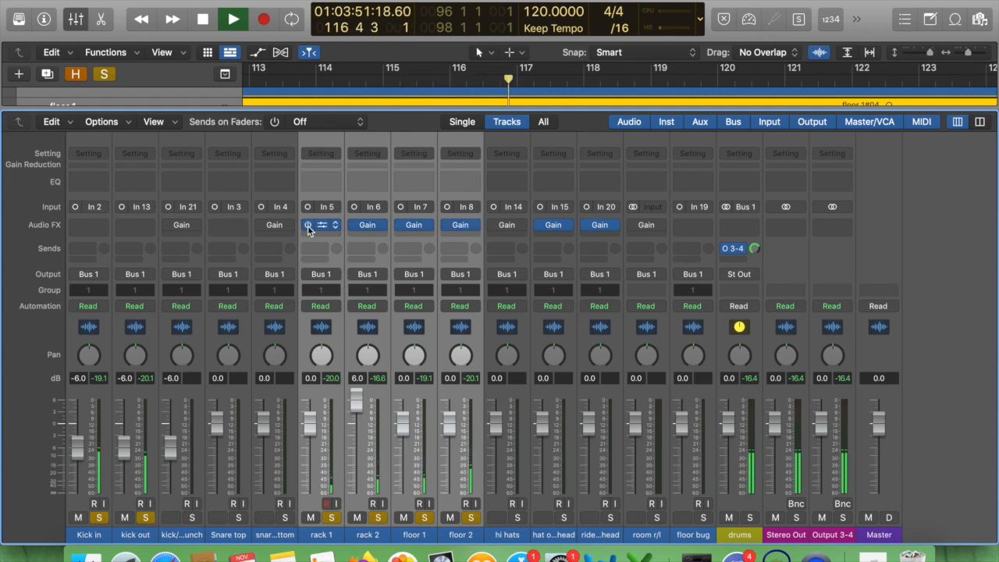
left_click(308, 225)
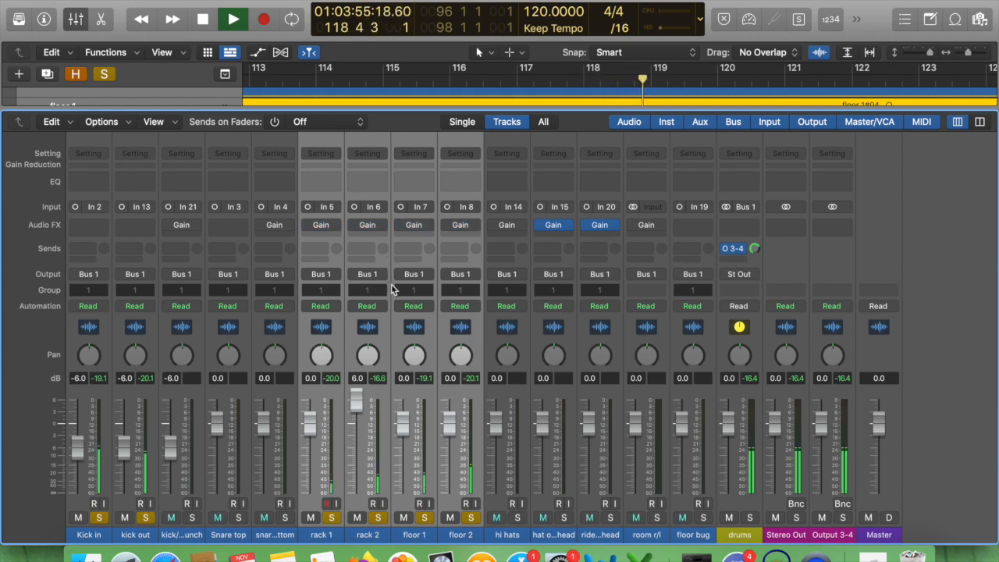
Move playback back to the beginning of the drum performance, shortly after bar 33, and return to the mixer.
key("x")
key("z")
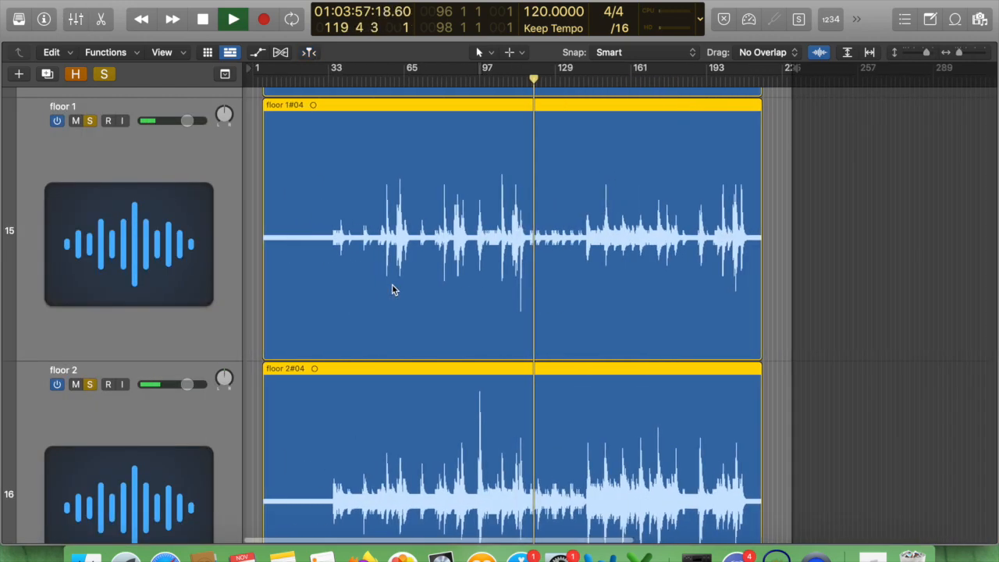
key("super+Right")
scroll(351, 75, "left", 5)
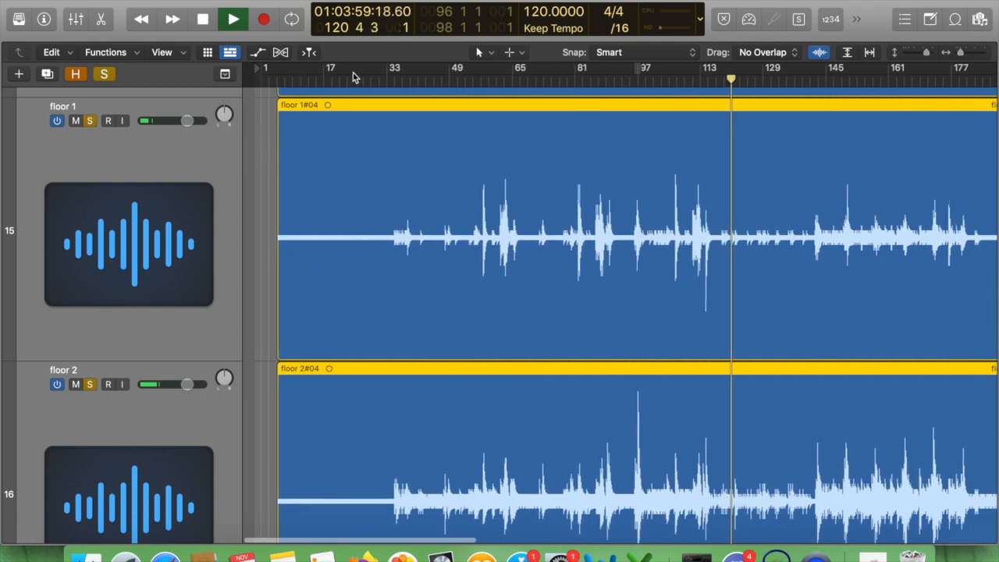
left_click(390, 78)
key("x")
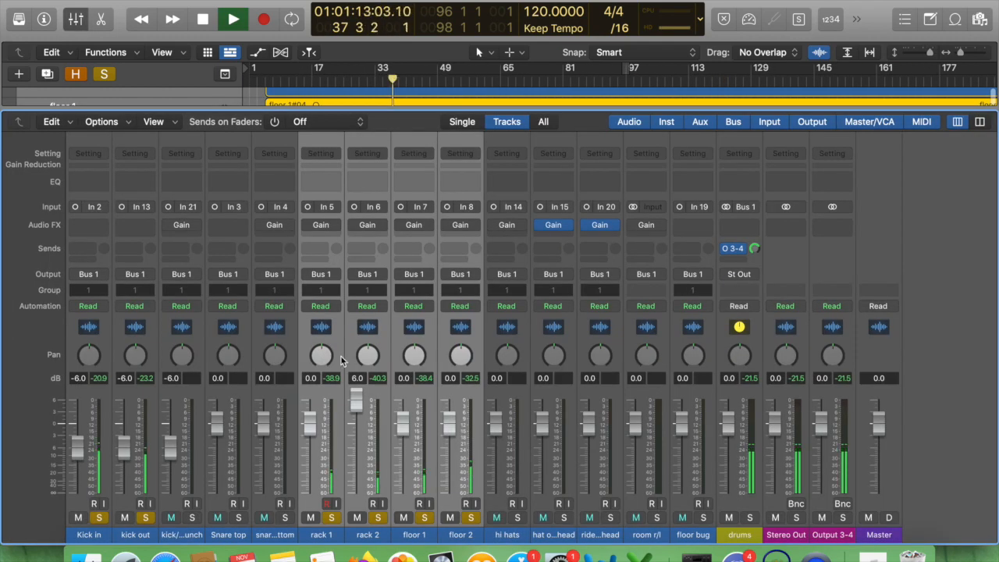
Add the third kick channel, Snare top and snare bottom to the soloed mics, listen, and stop playback.
left_click(193, 518)
left_click(238, 518)
left_click(285, 518)
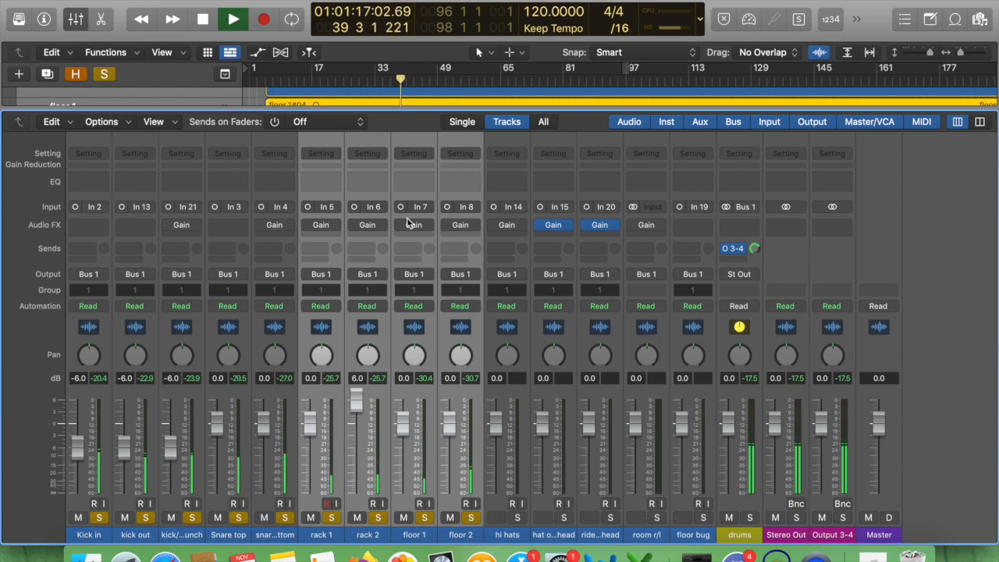
key("space")
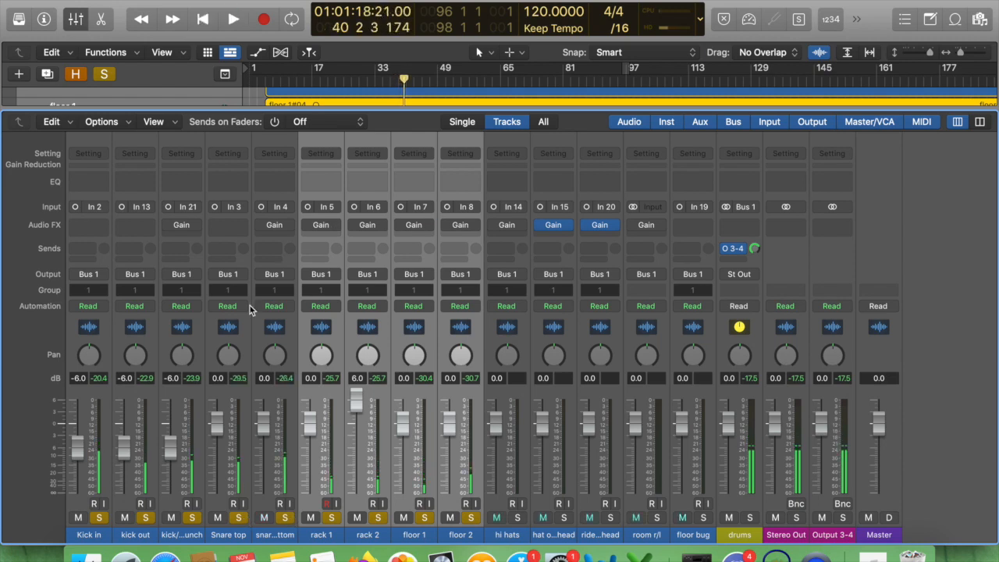
Select Kick in through room r/l, solo all of them together, and resume playback.
left_click_drag(87, 402, 657, 453)
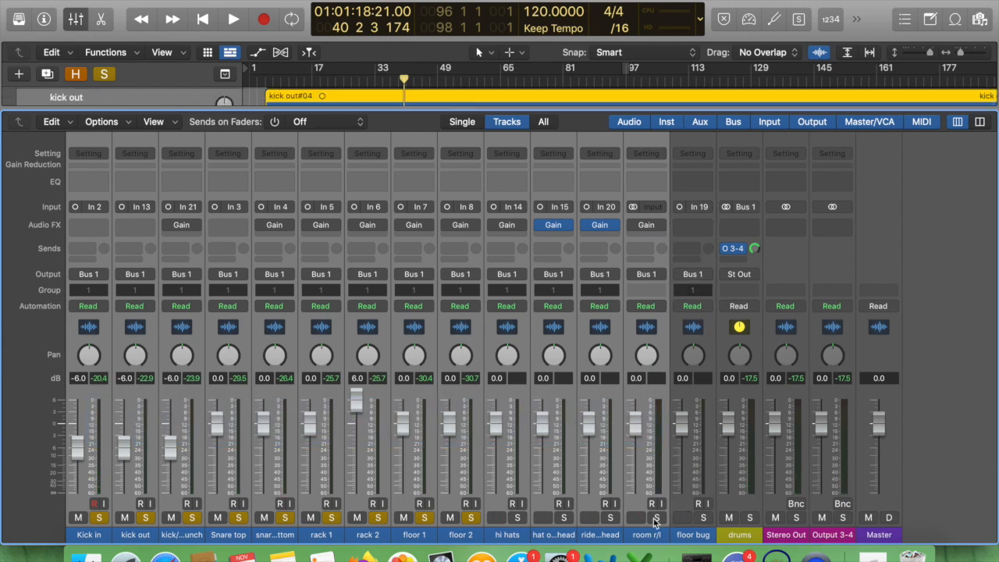
left_click(656, 518)
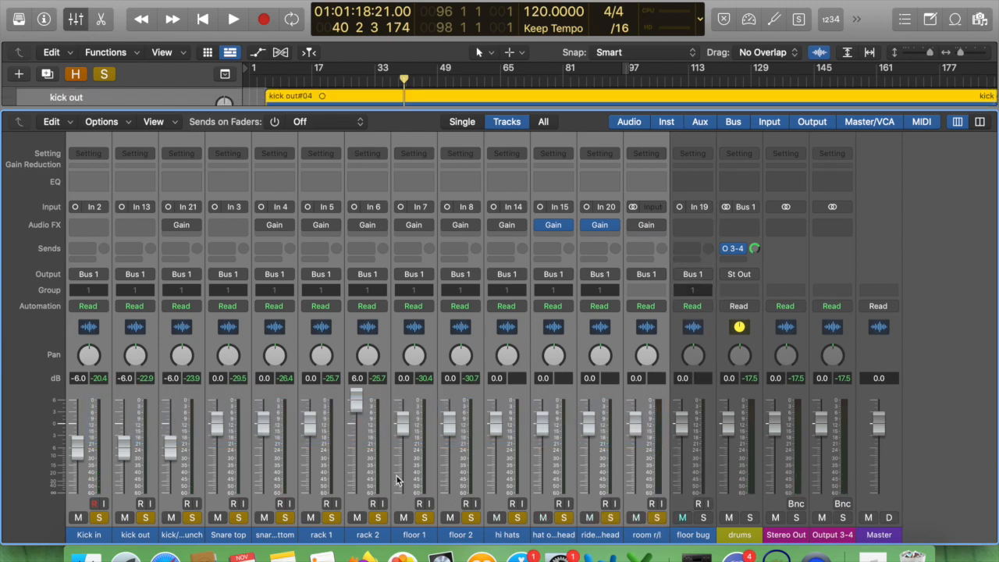
key("space")
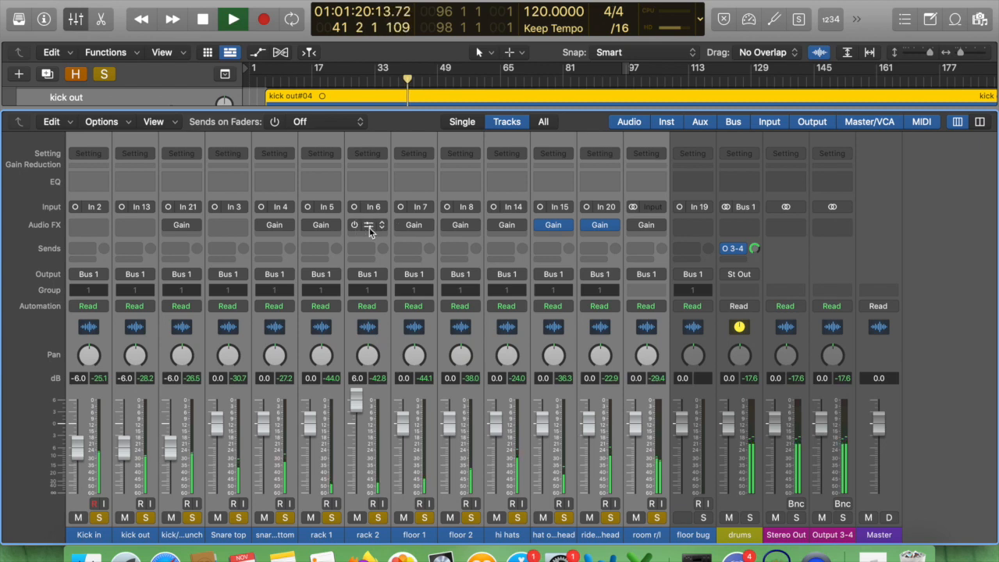
Compare the four toms' Gain plug-ins on and off within the full kit, leave them bypassed, and stop playback.
left_click(382, 451)
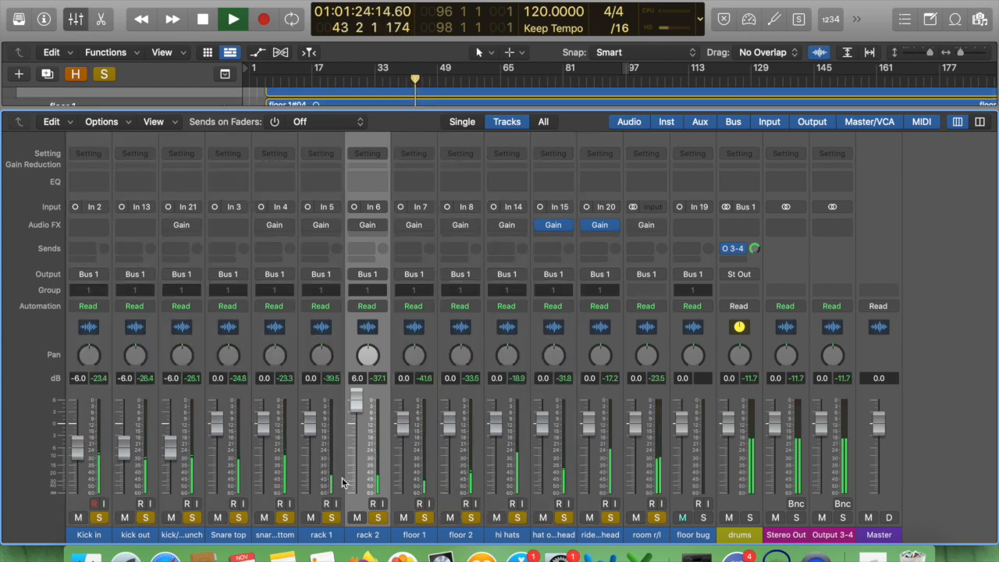
left_click_drag(326, 487, 451, 477)
left_click(401, 225)
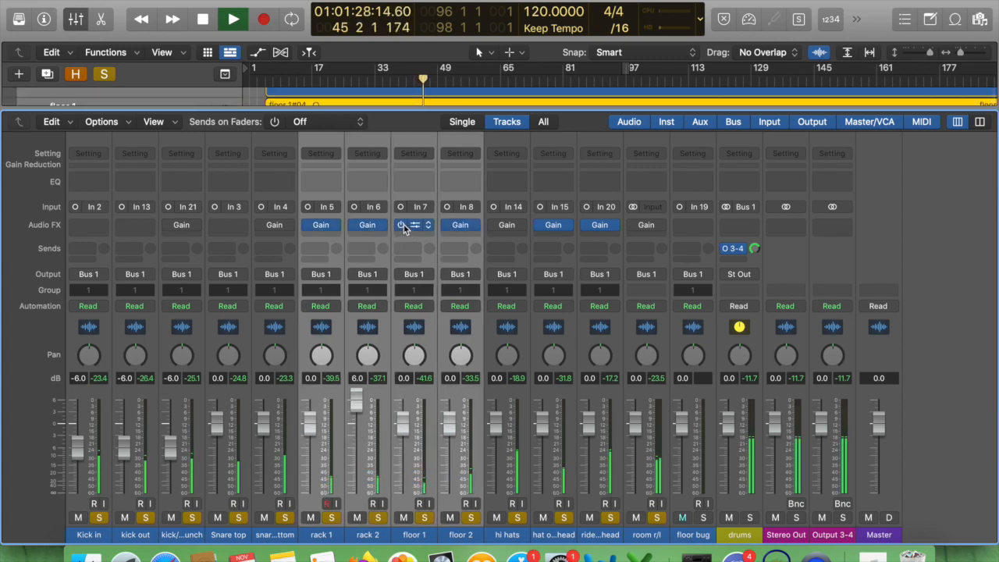
left_click(401, 225)
key("space")
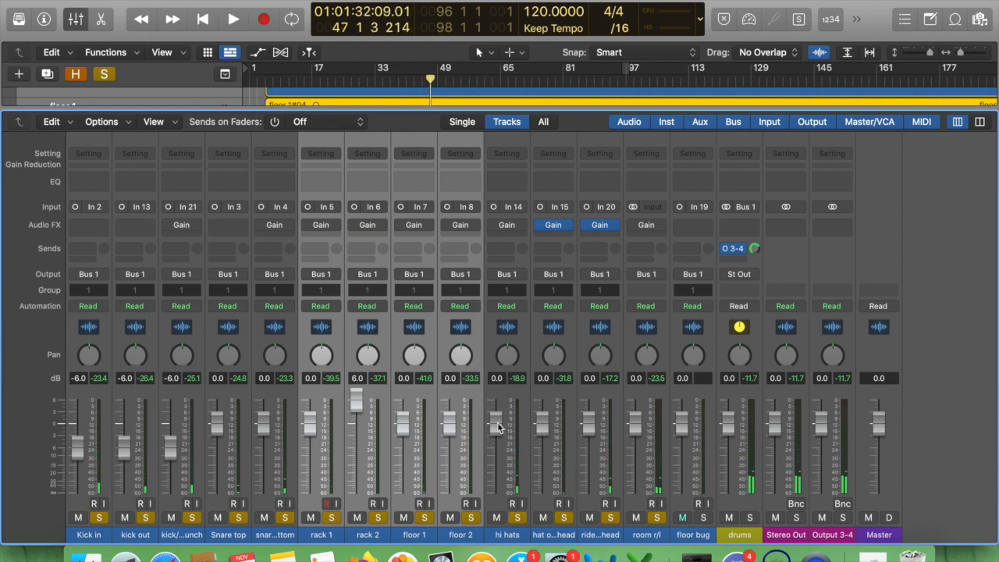
Clear all existing solos and solo only the floor bug channel.
left_click(106, 74)
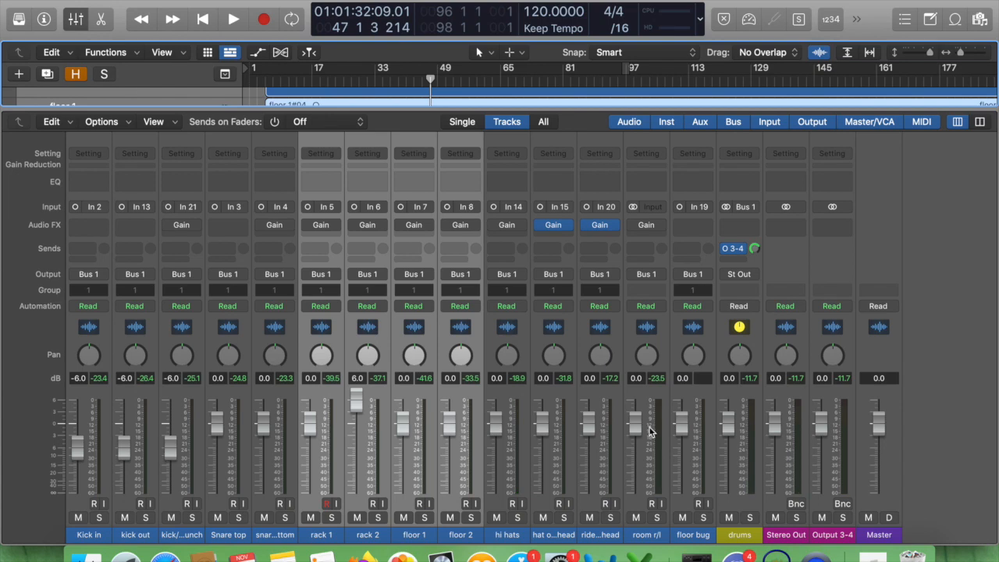
left_click(687, 506)
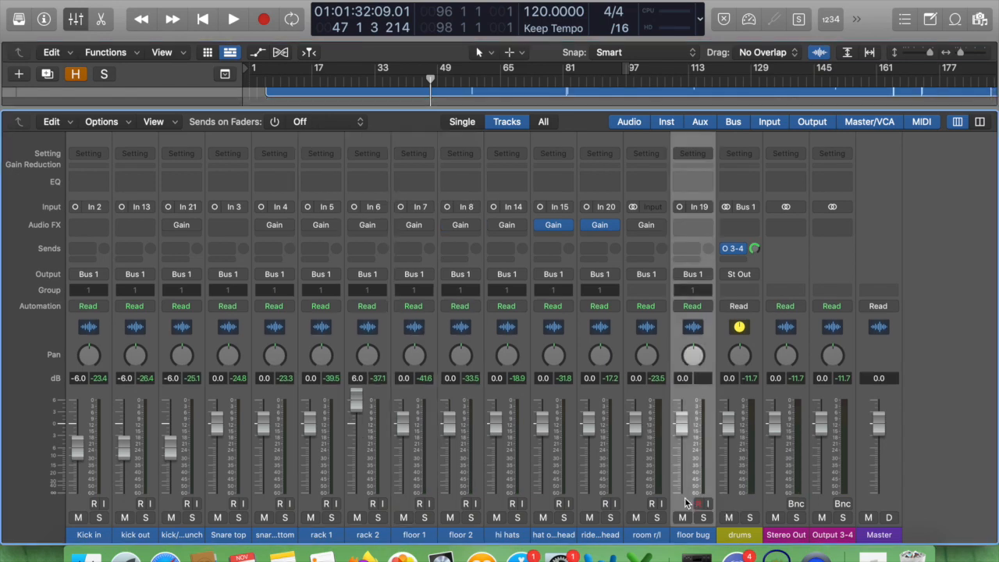
left_click(704, 517)
Place the playhead at the start of the floor bug hit just before bar 40, at 39 4 4 83.
key("x")
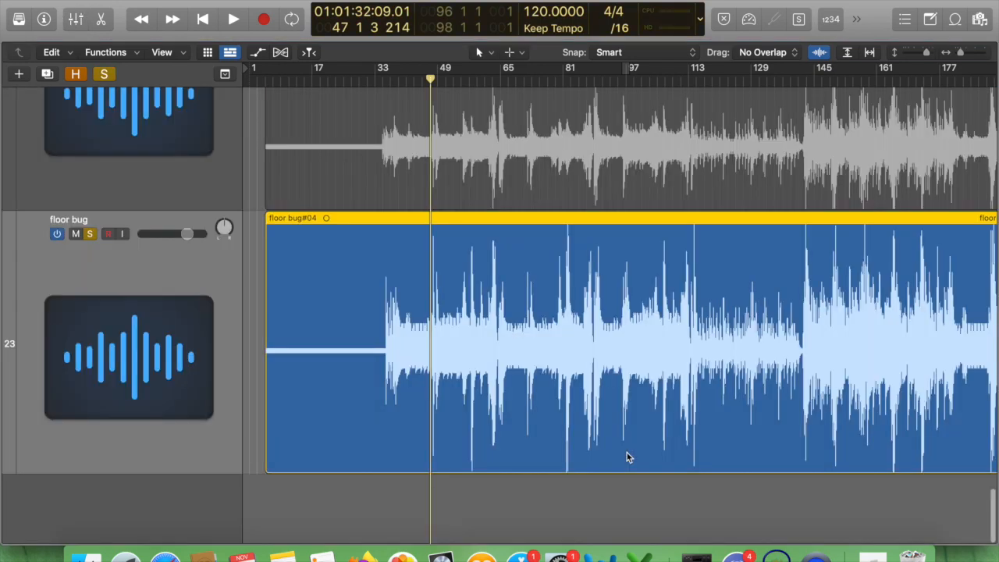
scroll(626, 454, "up", 10)
scroll(626, 453, "left", 6)
scroll(626, 454, "left", 6)
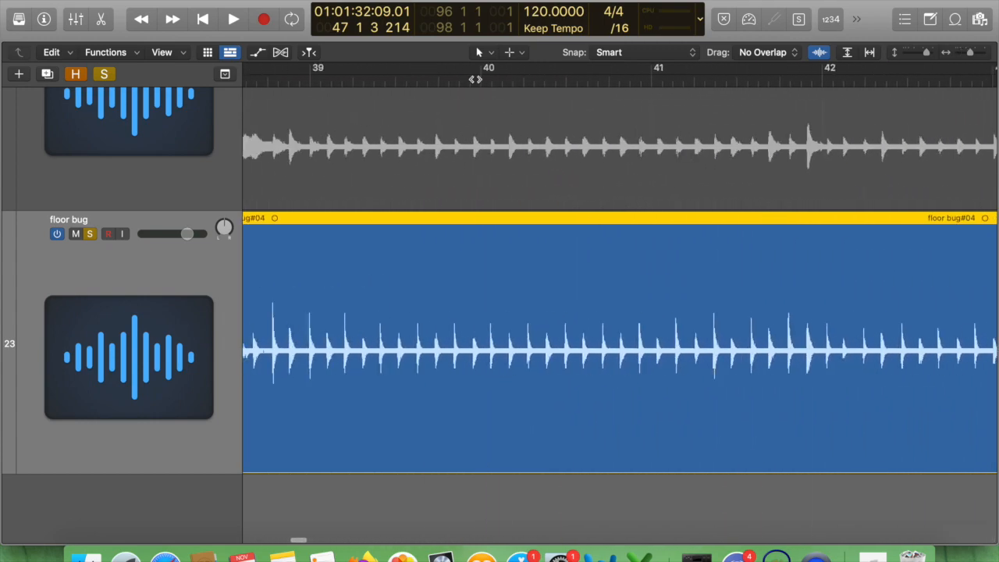
left_click(479, 80)
scroll(553, 206, "up", 8)
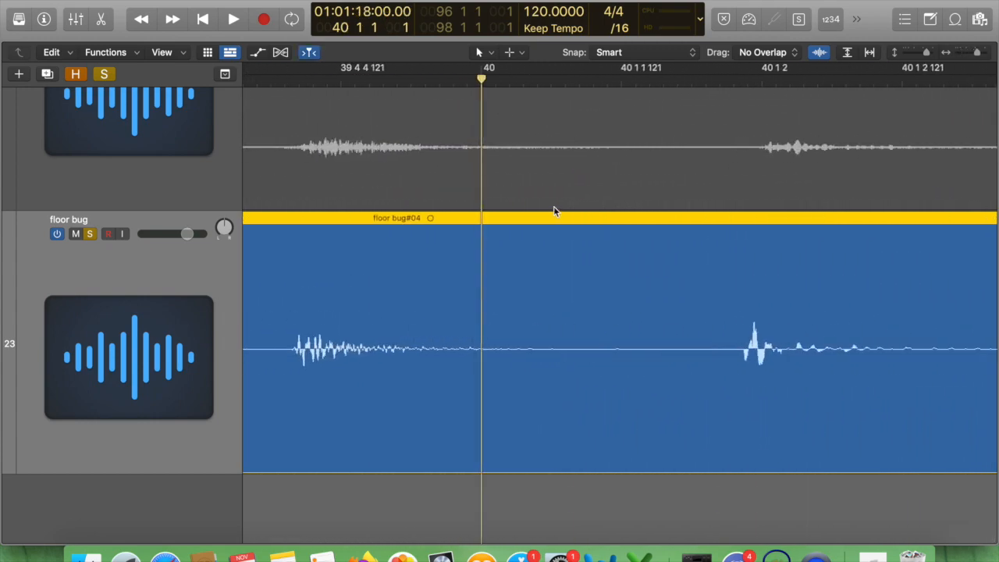
scroll(500, 153, "left", 3)
left_click(479, 82)
scroll(545, 206, "up", 8)
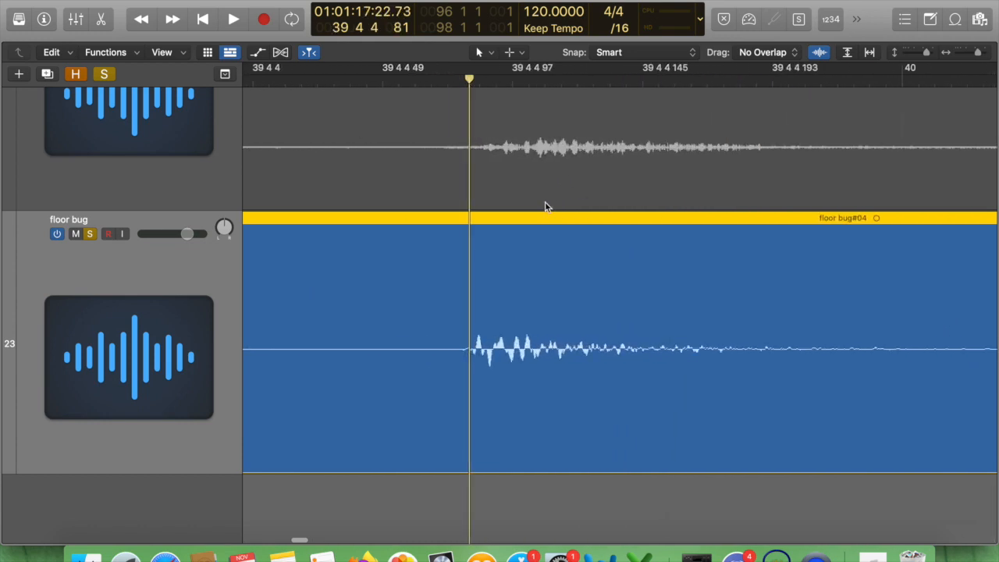
scroll(544, 201, "up", 2)
left_click(500, 80)
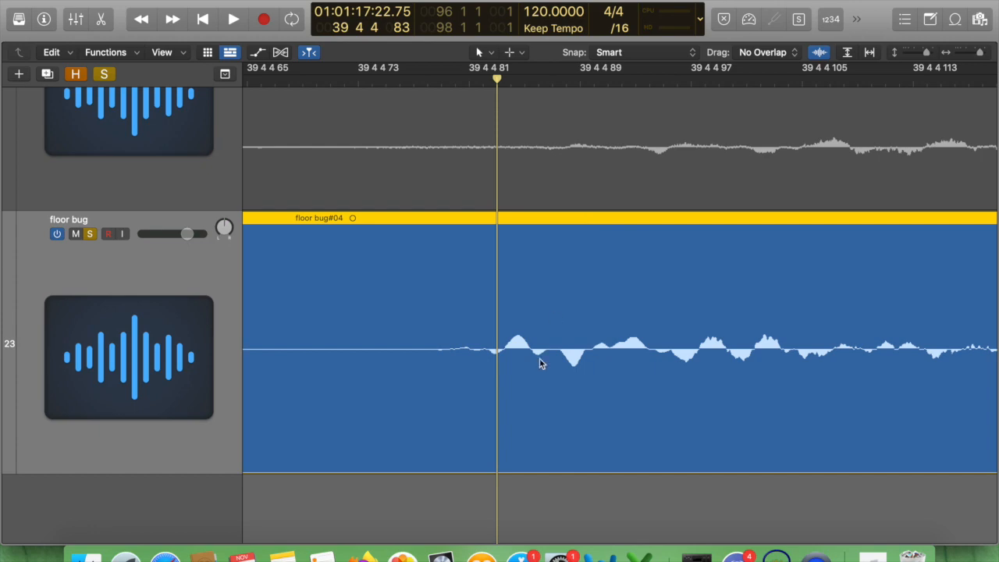
Place the playhead just before the kick hit after bar 40, at 40 1 1 201, and return to the floor bug track.
scroll(541, 363, "up", 20)
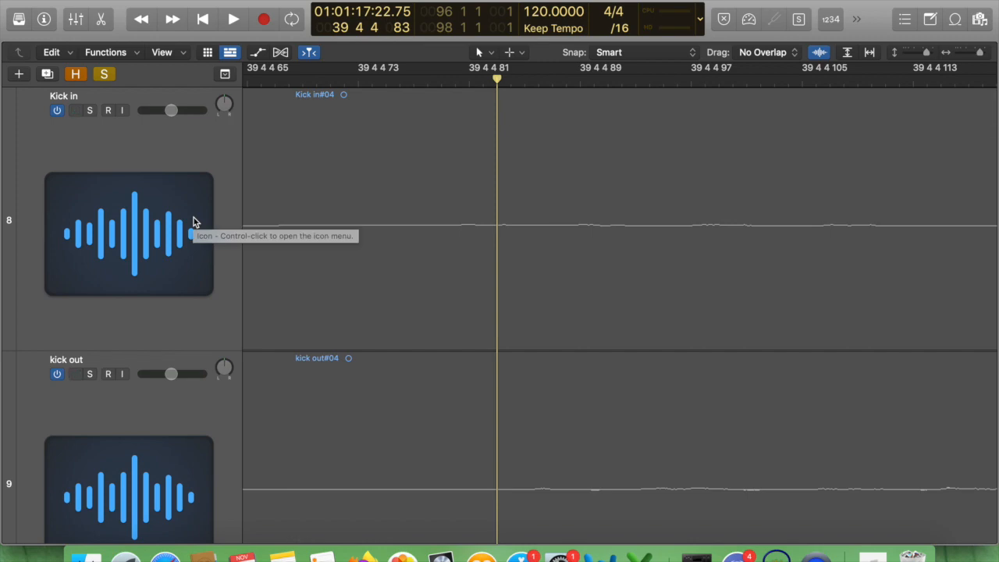
key("super+Left")
key("super+Left")
key("super+Left")
key("super+Left")
key("super+Left")
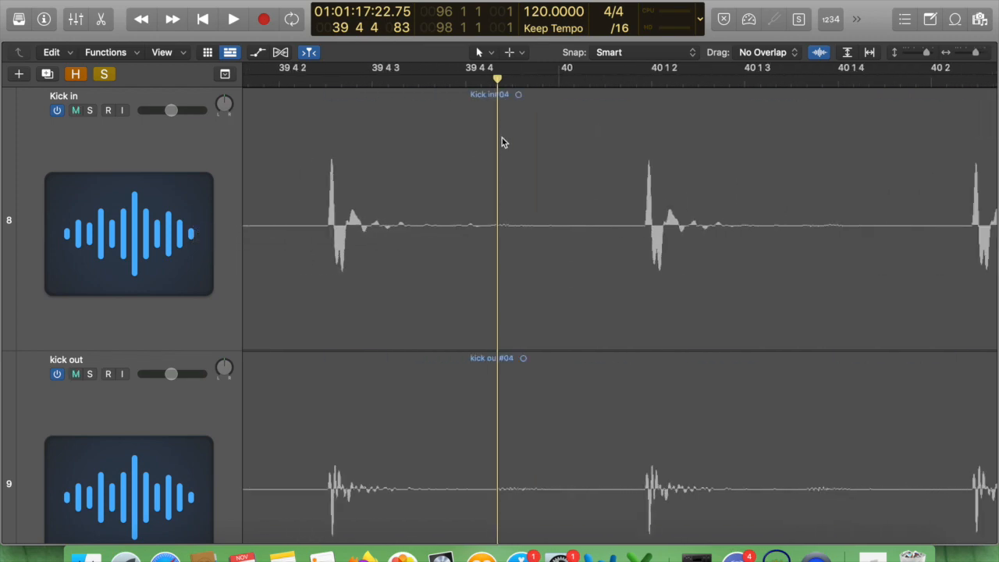
left_click(638, 83)
scroll(662, 129, "down", 20)
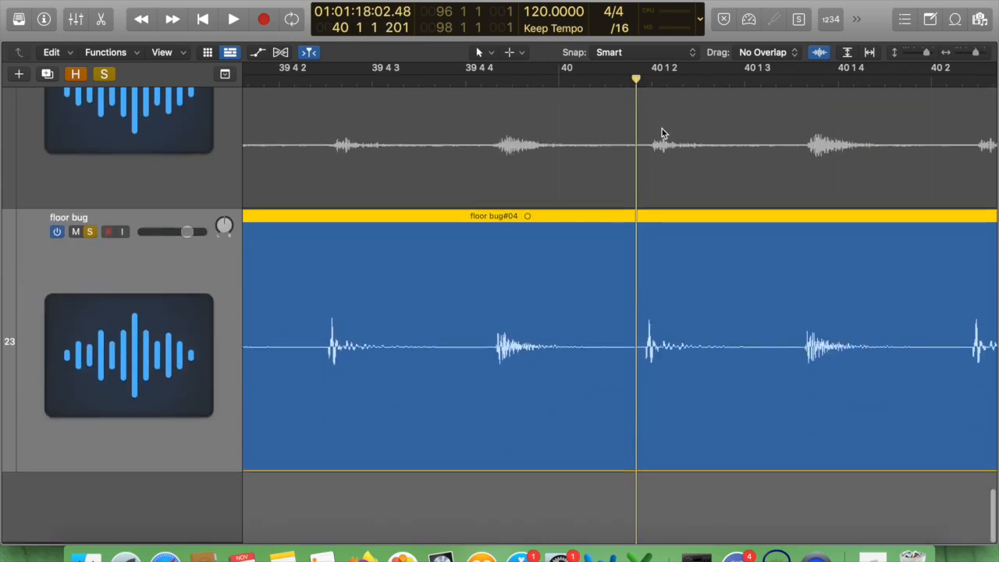
Refine the playhead to the very start of the kick hit on the floor bug waveform, at 40 1 1 224.
key("super+Right")
key("super+Right")
key("super+Right")
key("super+Right")
key("super+Right")
key("super+Right")
key("super+Right")
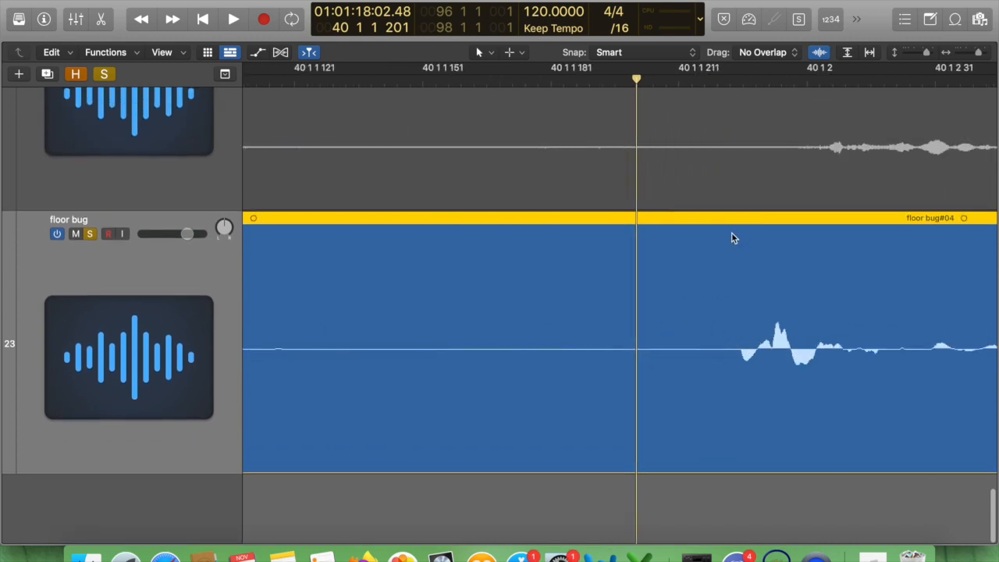
scroll(730, 232, "right", 4)
left_click(652, 81)
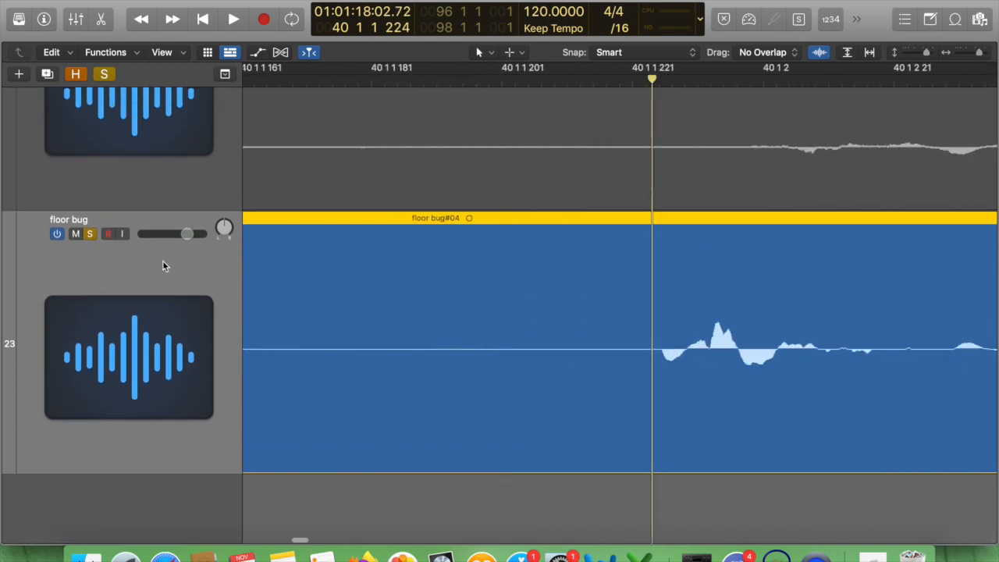
Solo Kick in and kick out alongside floor bug and compare their waveforms at the playhead.
scroll(355, 381, "up", 20)
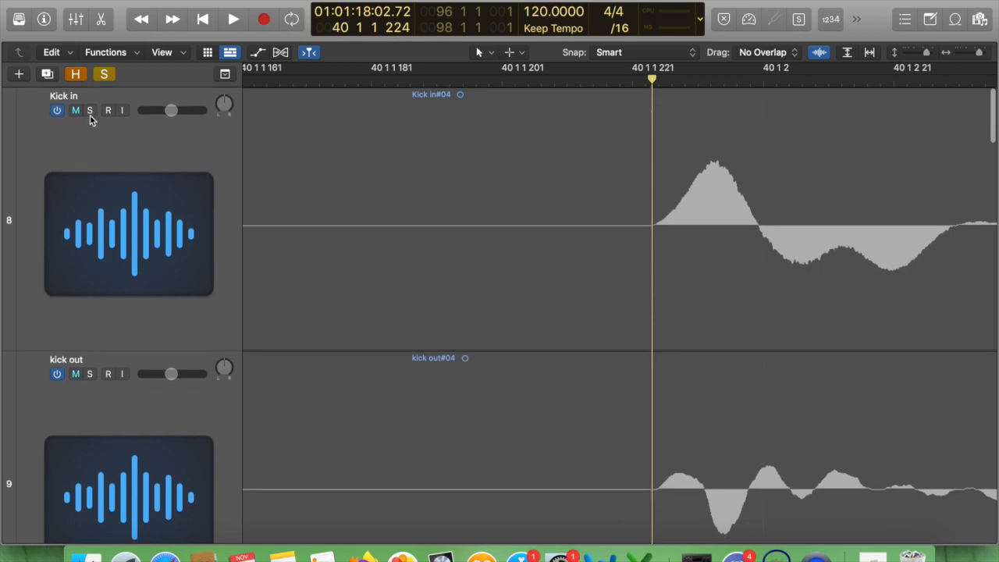
left_click(89, 110)
left_click(95, 374)
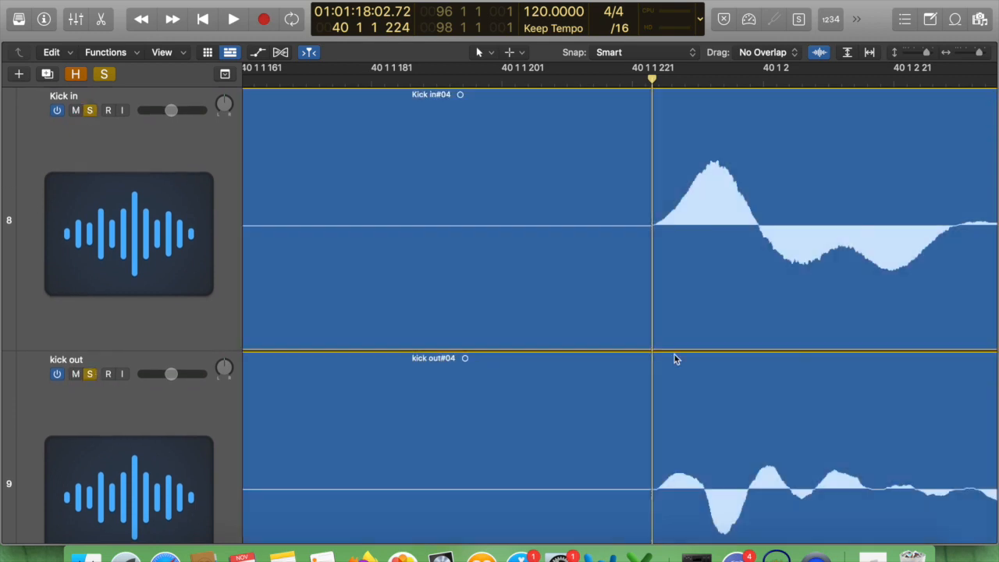
scroll(674, 354, "down", 20)
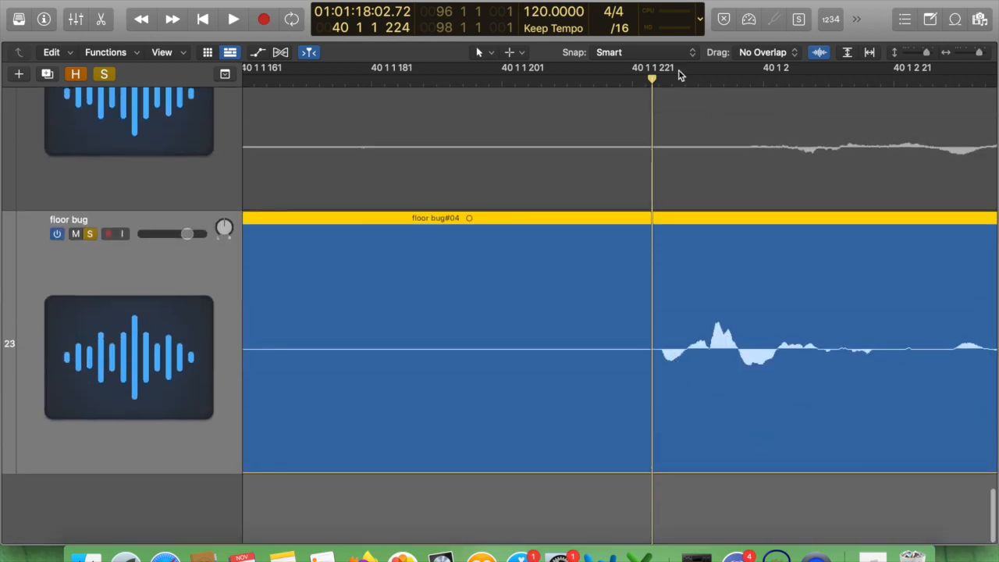
Create a cycle range from bar 40 to 40 3 2 81 and start playback.
key("super+Left")
key("super+Left")
key("super+Left")
key("super+Left")
key("super+Left")
key("super+Left")
key("super+Left")
key("super+Left")
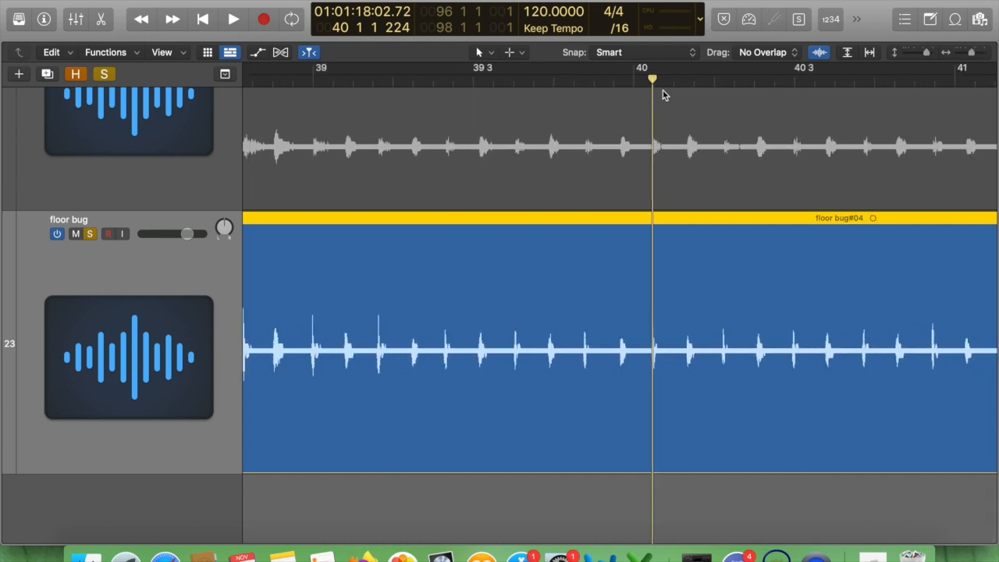
left_click_drag(633, 68, 818, 72)
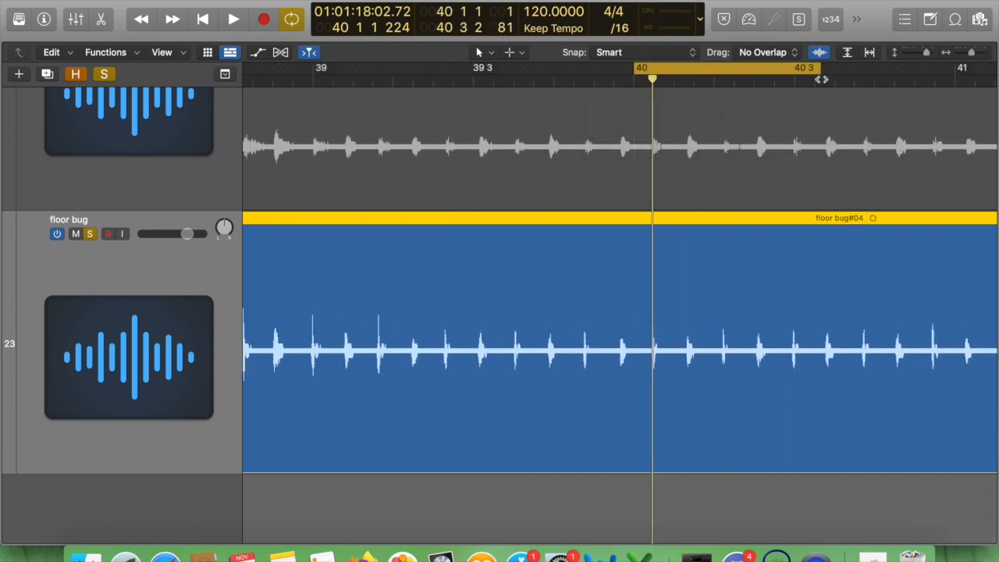
key("space")
Insert a Gain plug-in on the floor bug channel, compare Phase Invert on and off, and stop playback.
key("x")
left_click(686, 224)
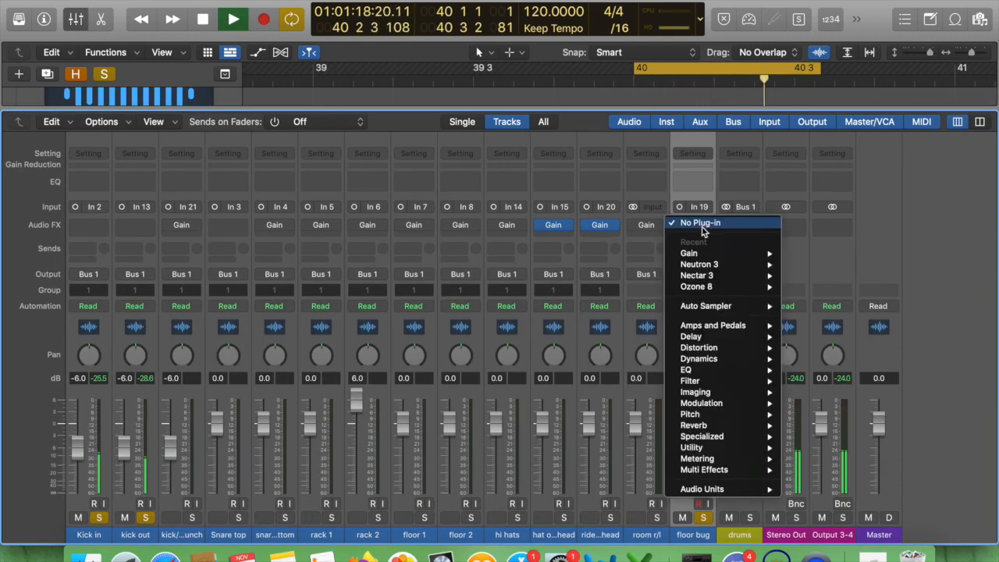
mouse_move(702, 252)
left_click(801, 260)
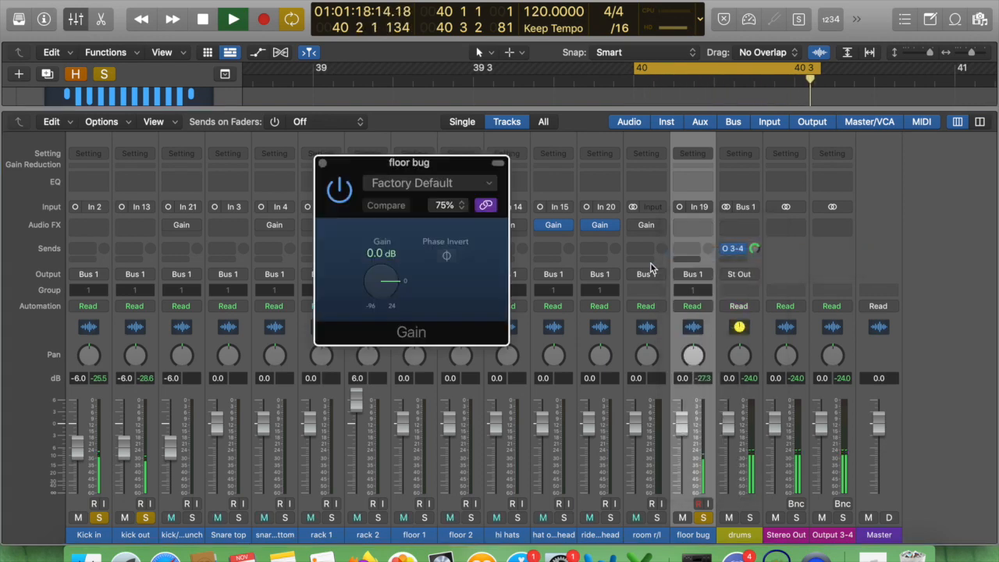
left_click(447, 256)
left_click(450, 257)
key("space")
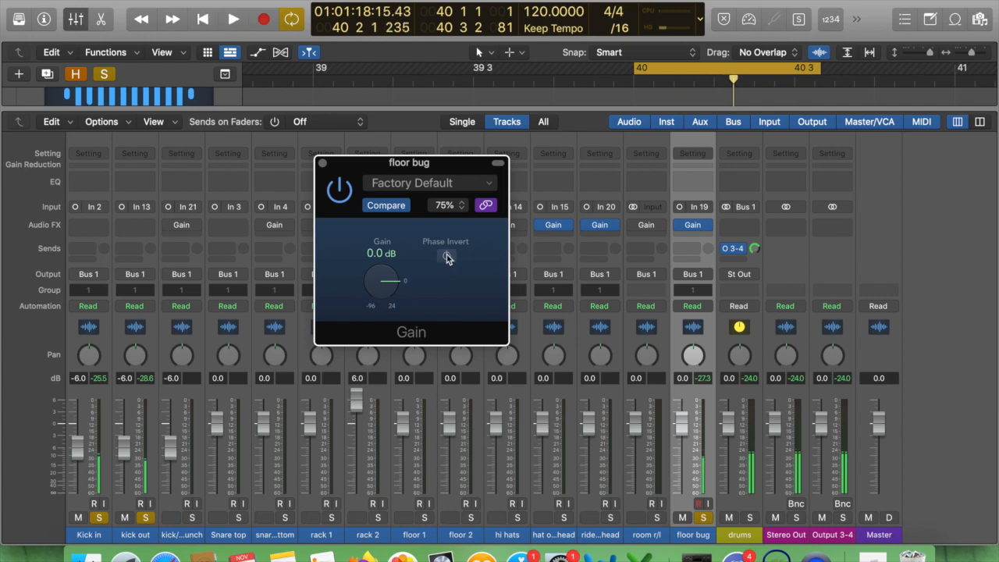
Close the floor bug's Gain plug-in and remove it from the channel.
left_click(322, 163)
mouse_move(731, 252)
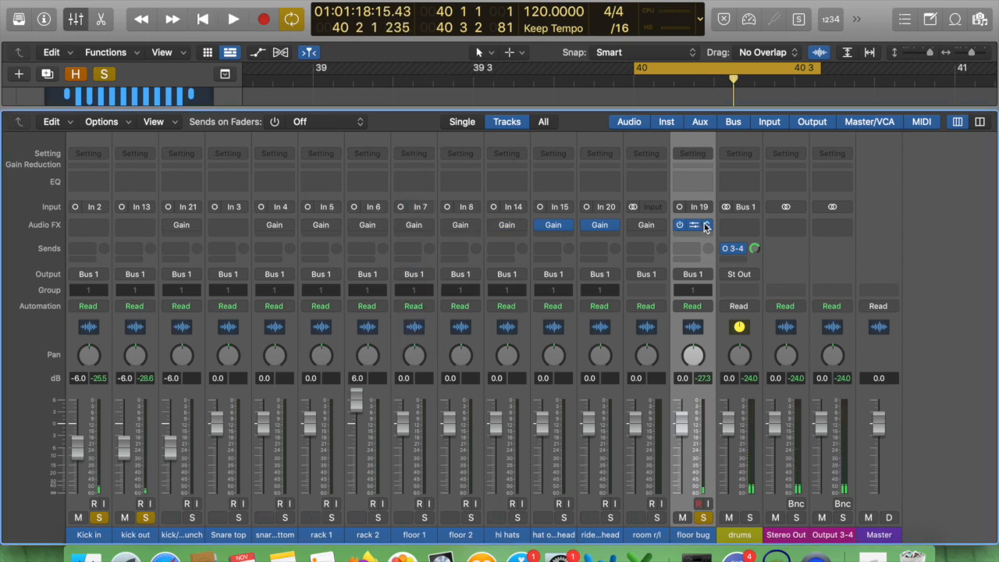
left_click(705, 226)
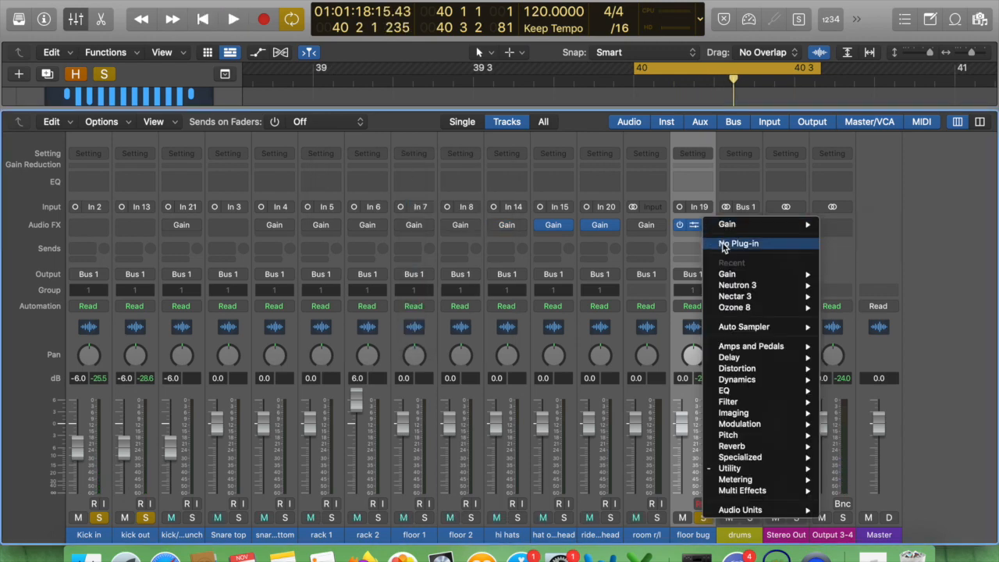
left_click(724, 245)
Turn off cycle playback and place the playhead at bar 53.
left_click(698, 76)
key("x")
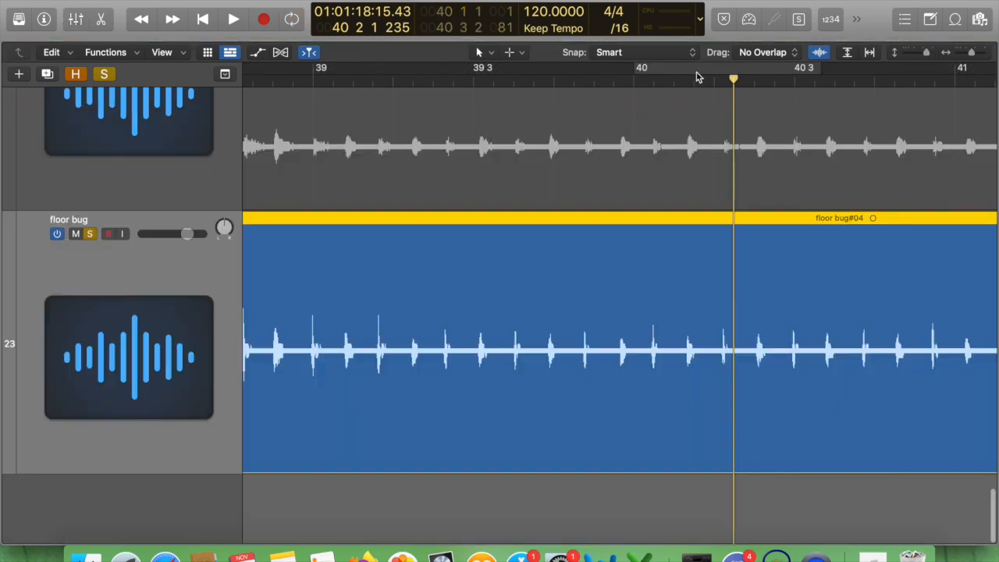
key("super+Left")
key("super+Left")
key("super+Left")
key("super+Left")
key("super+Left")
key("super+Left")
key("super+Left")
key("super+Left")
left_click(312, 82)
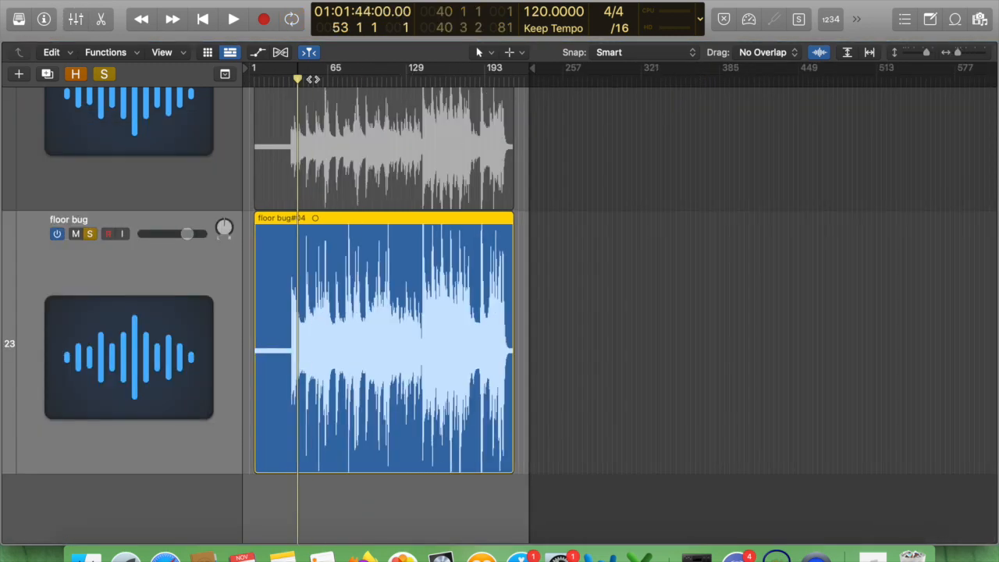
Clear the existing solos, solo only the drums bus, and start playback.
left_click(105, 75)
key("x")
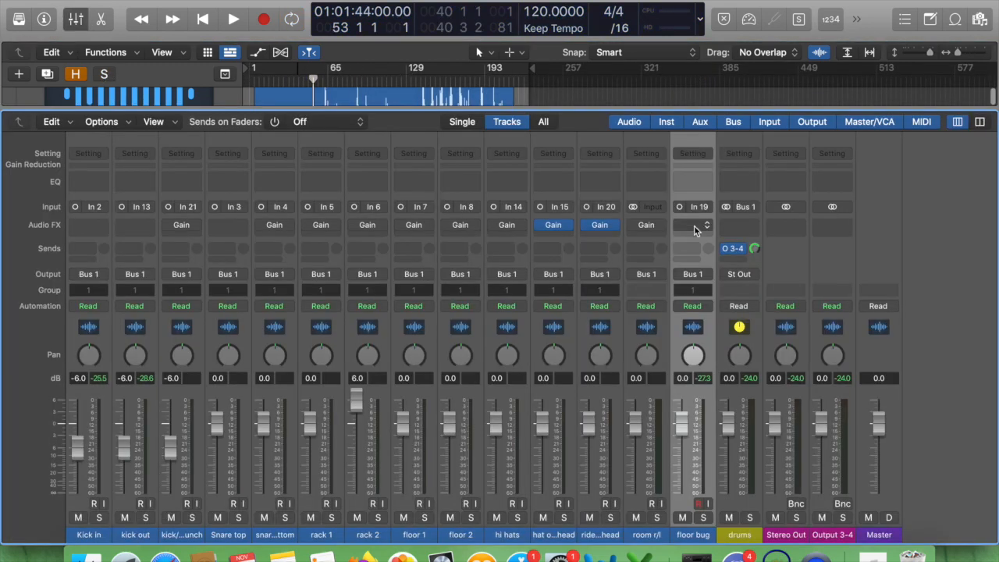
left_click(749, 517)
key("space")
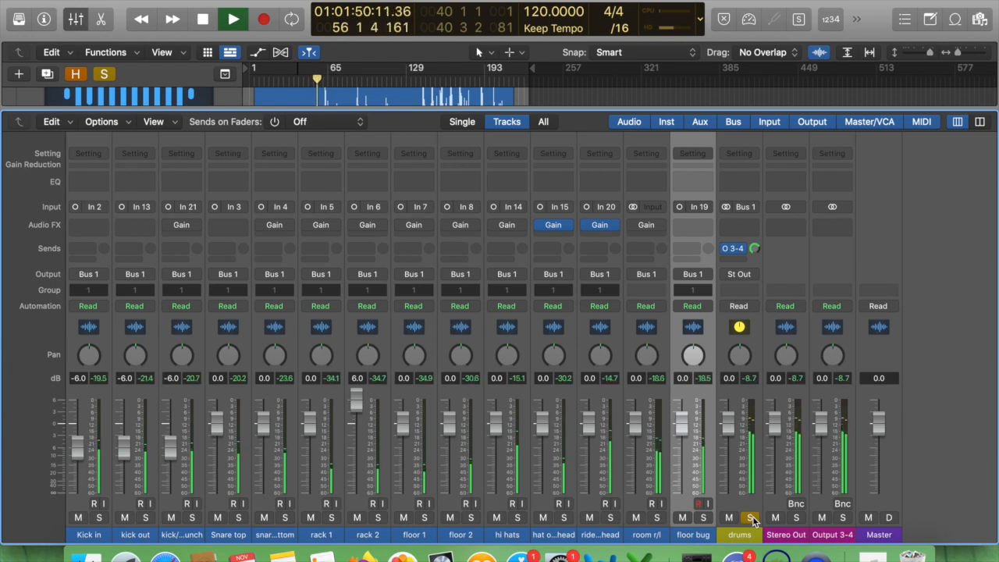
Select the drum channels from Kick in through room r/l, reset their faders to 0.0 dB, and stop playback.
mouse_move(69, 399)
left_mouse_down()
mouse_move(164, 432)
mouse_move(632, 452)
left_mouse_up()
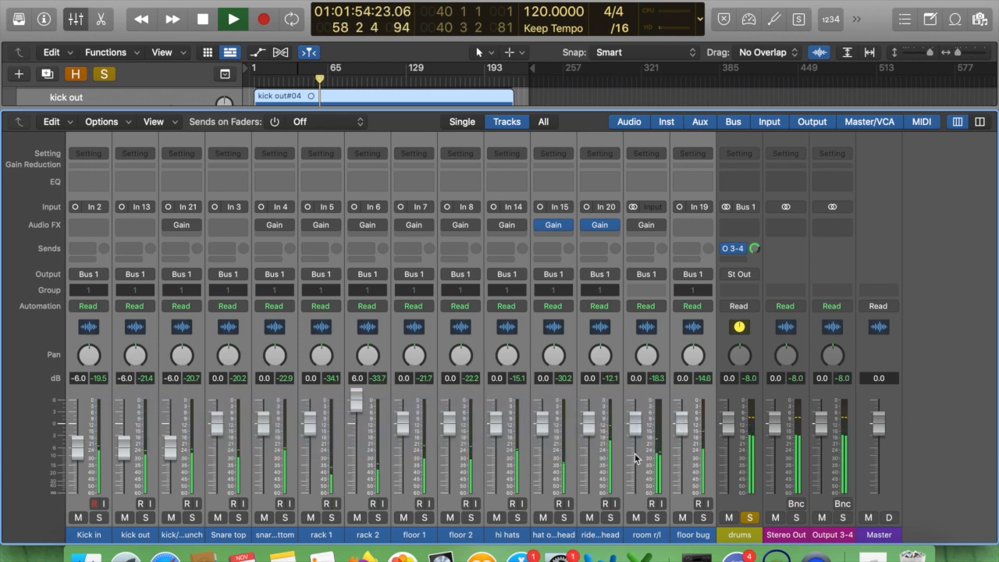
left_click(308, 431, "alt")
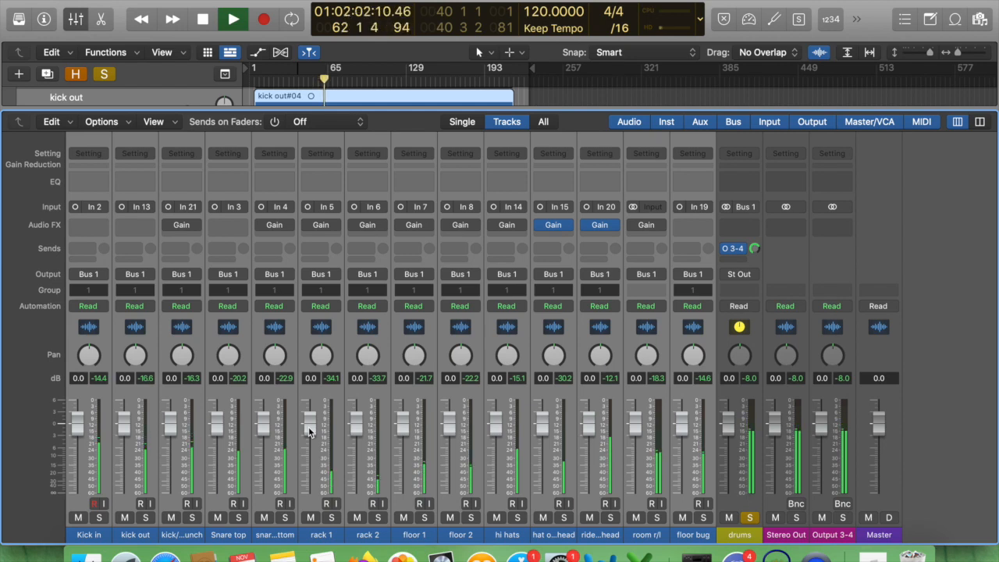
left_click(372, 404)
key("space")
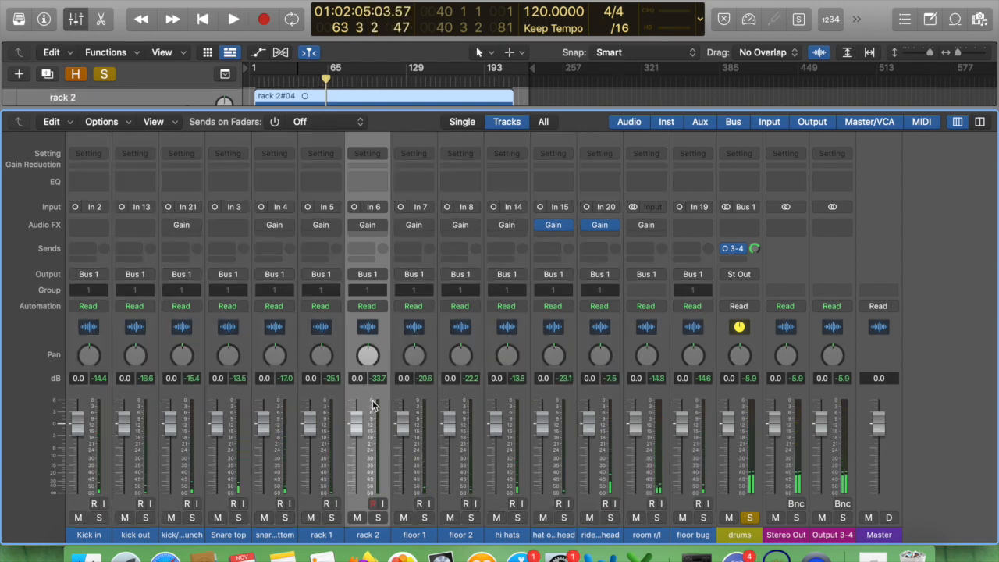
Examine the rack 2 and floor 1 waveforms closely around 63 3, near the playhead.
key("x")
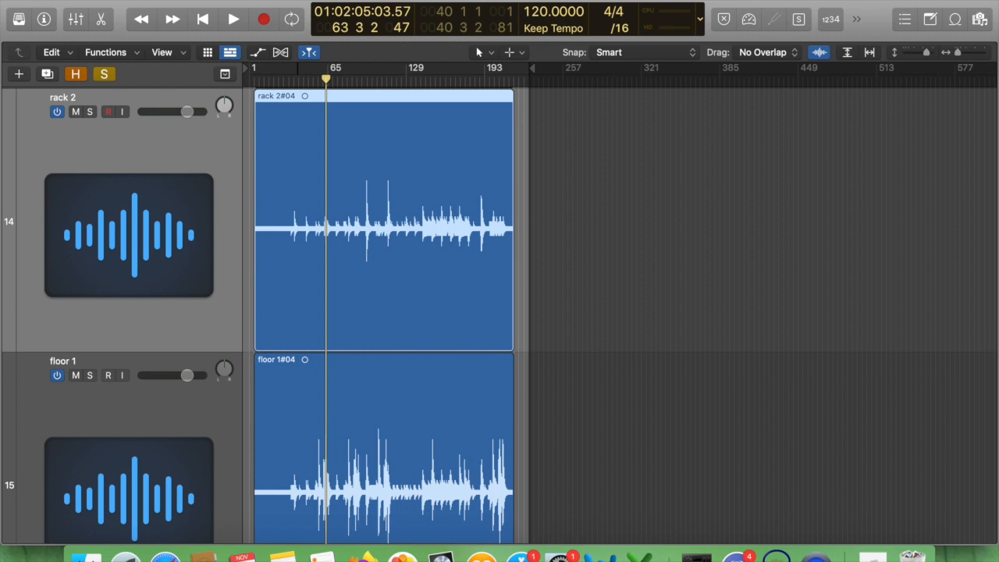
key("super+Right")
key("super+Right")
key("super+Right")
key("super+Right")
key("super+Right")
key("super+Right")
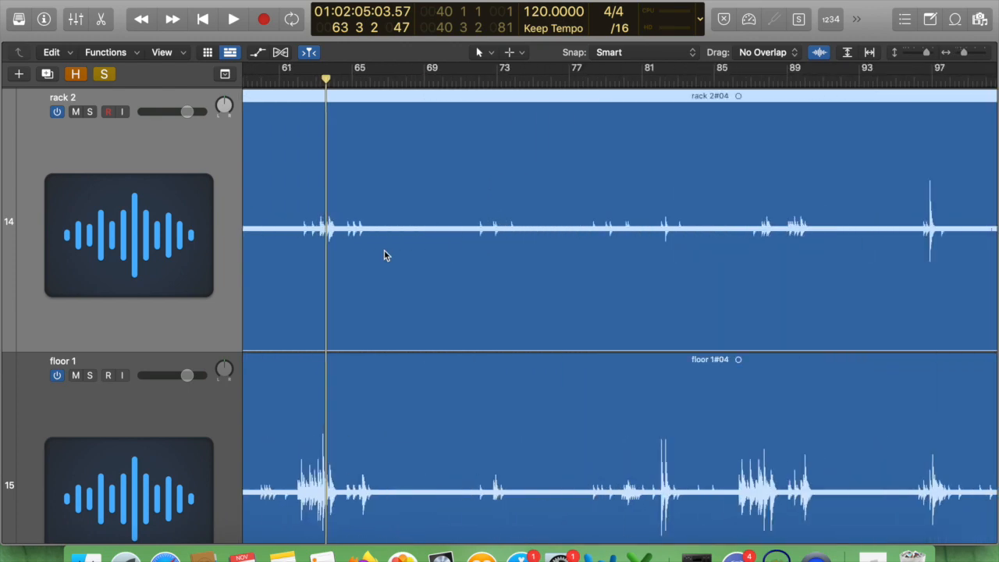
key("super+Right")
key("super+Right")
key("super+Right")
key("super+Right")
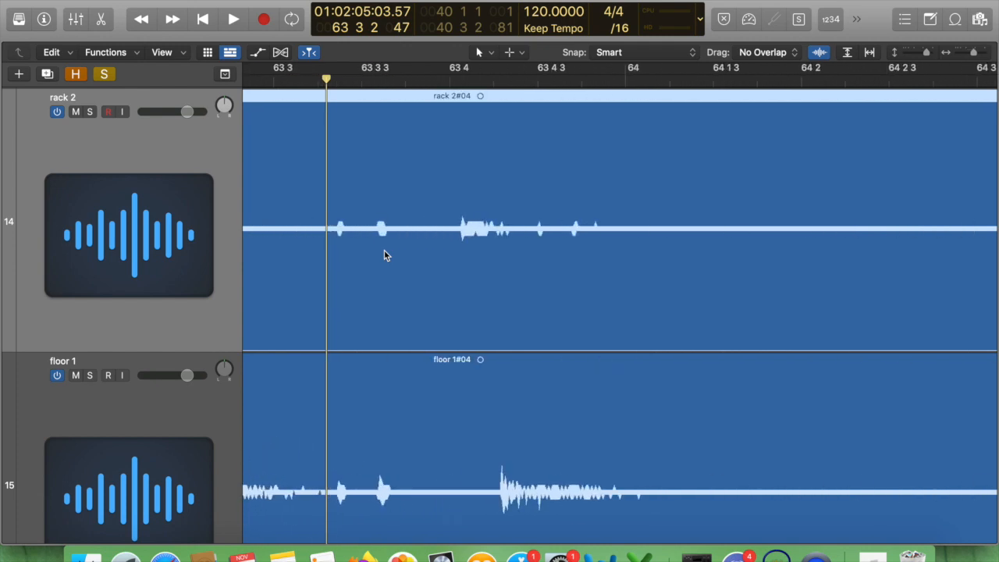